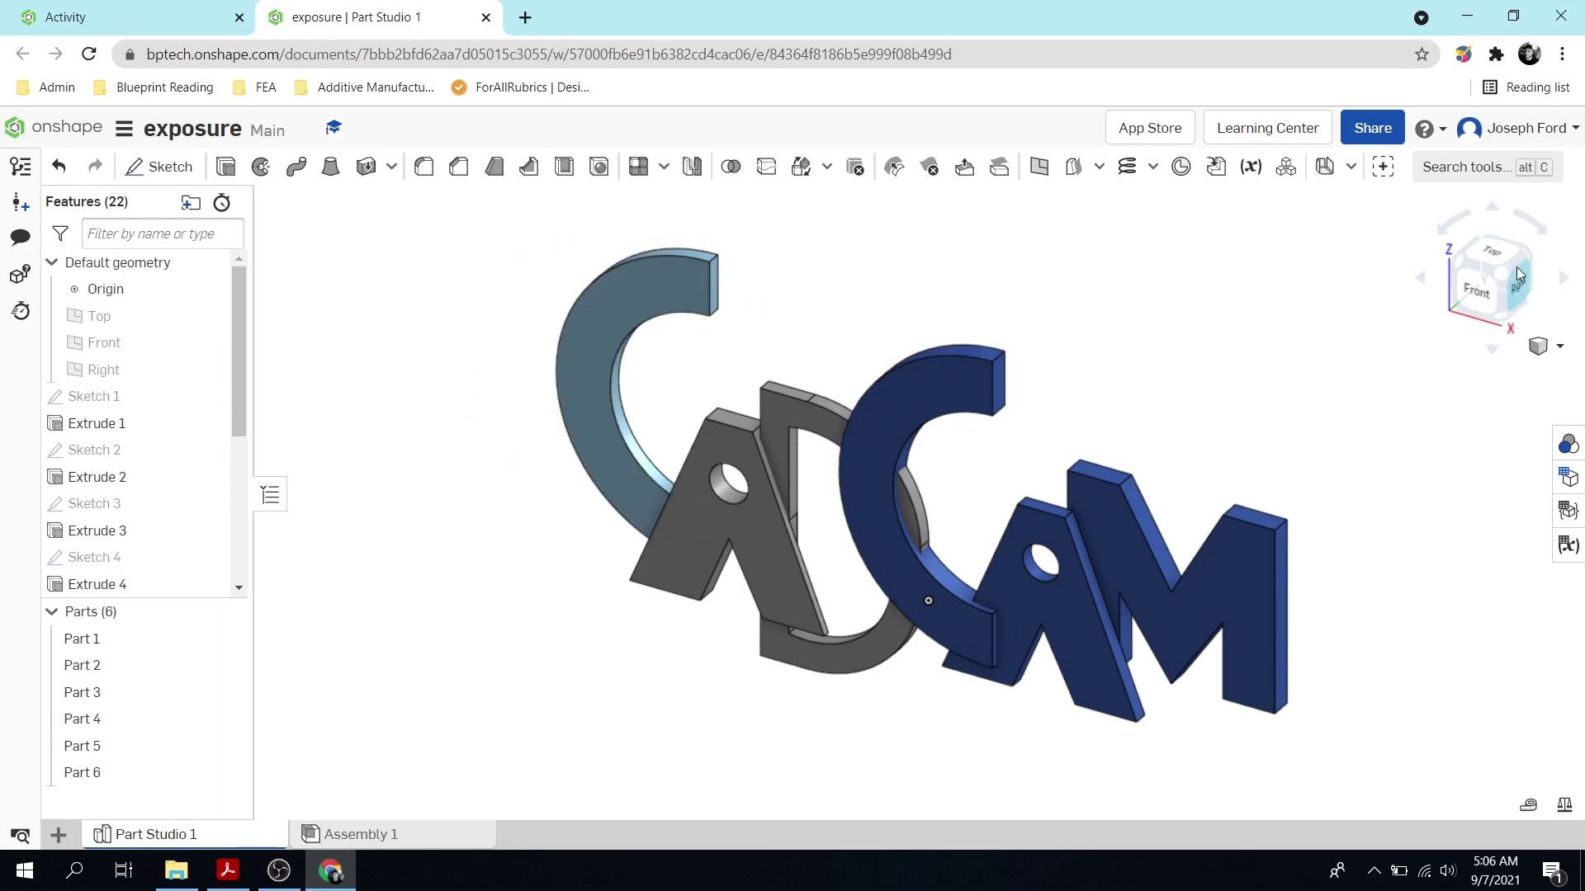
click(1480, 287)
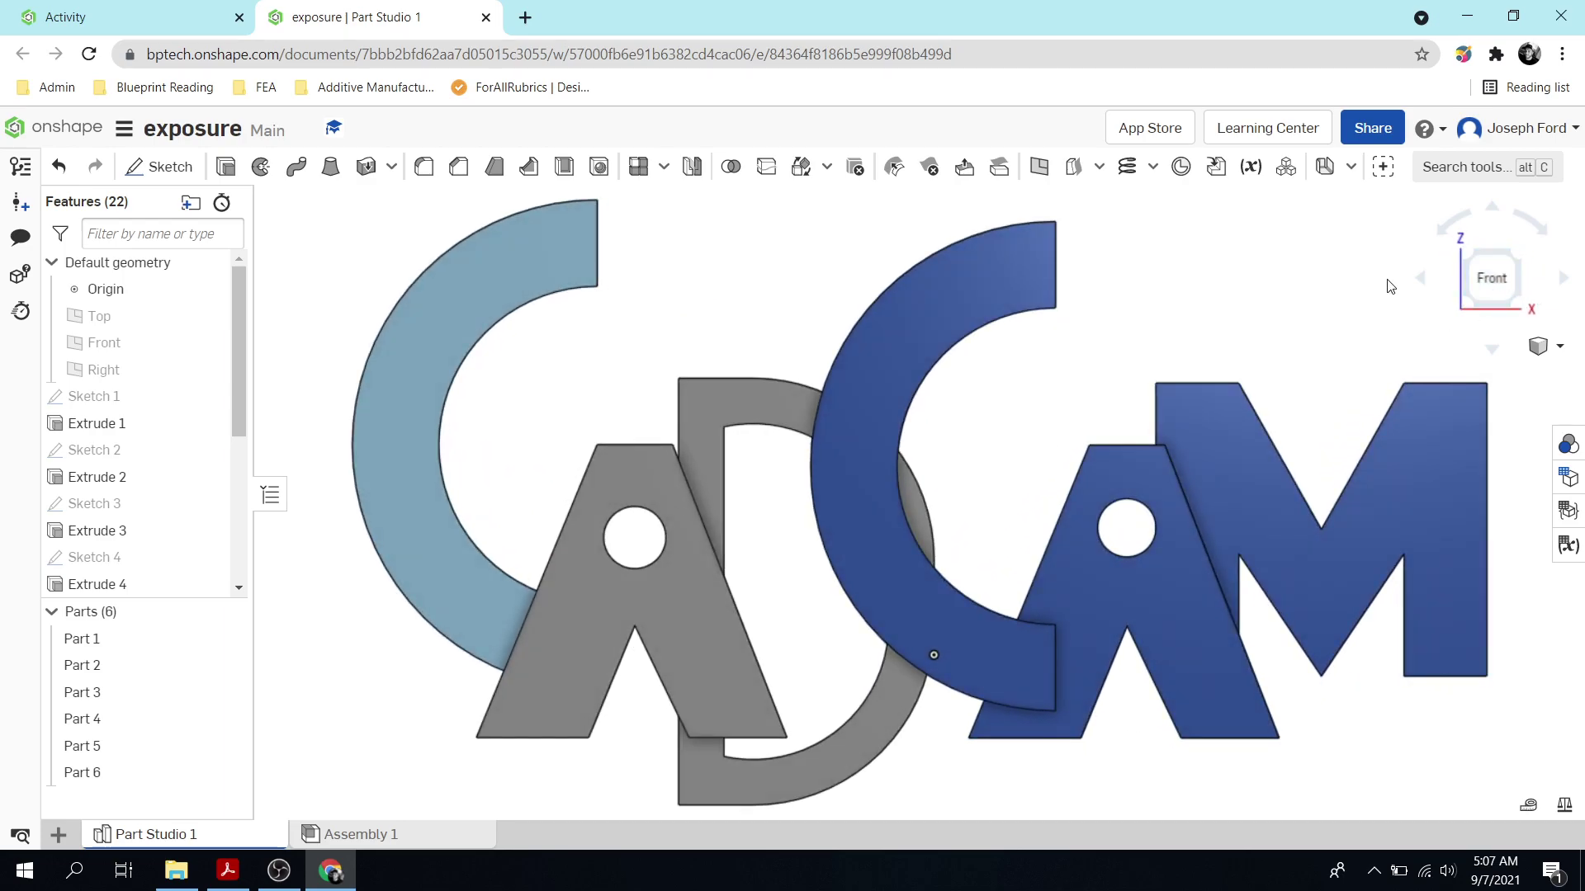
click(1421, 281)
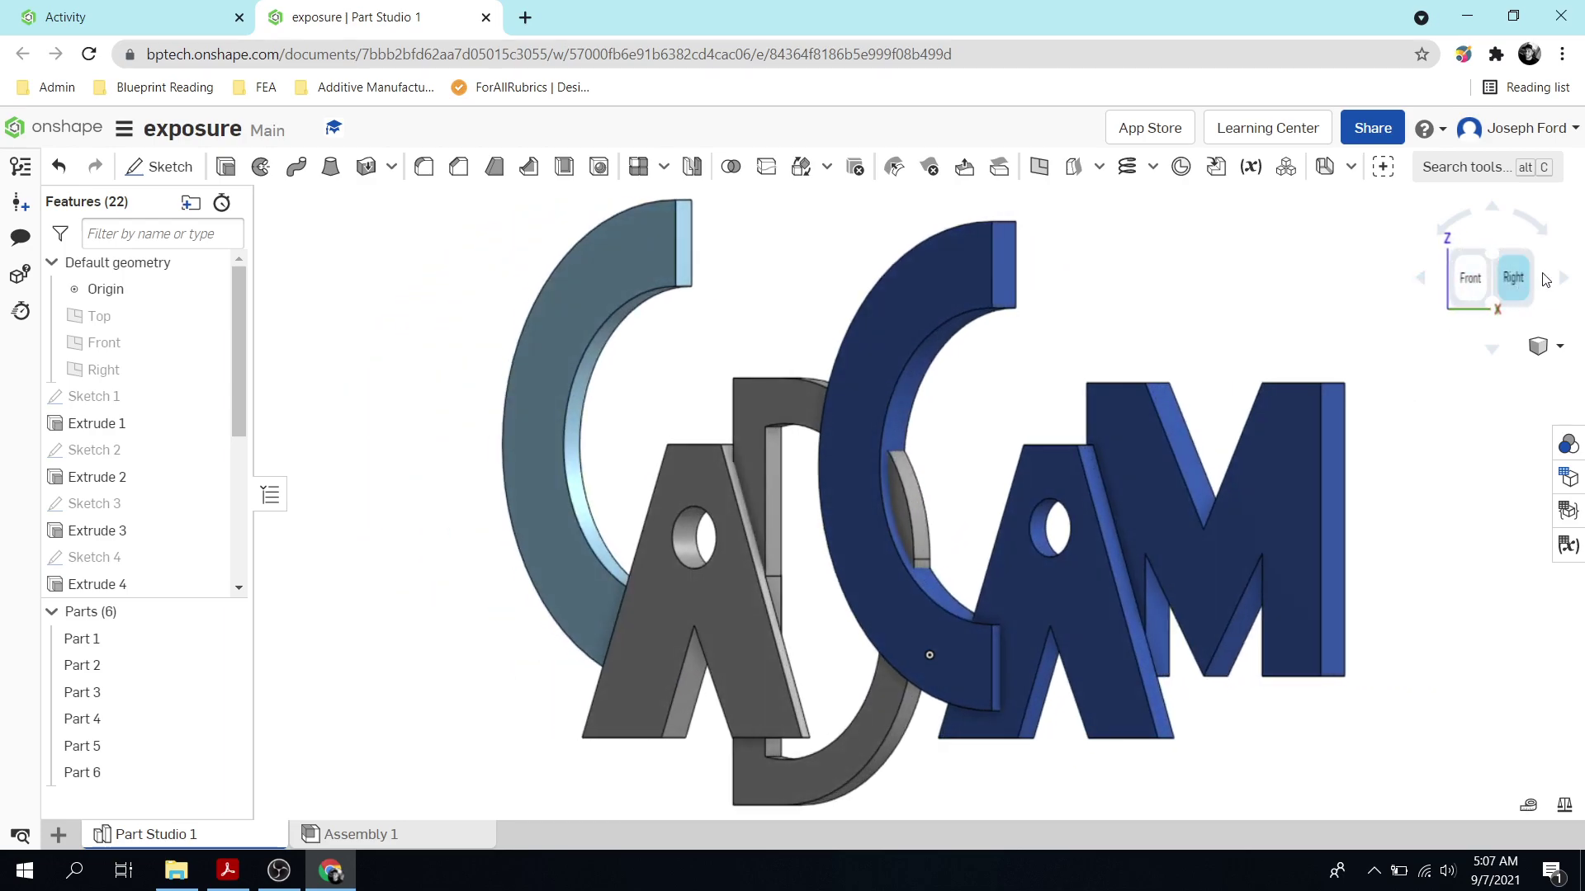
click(1493, 261)
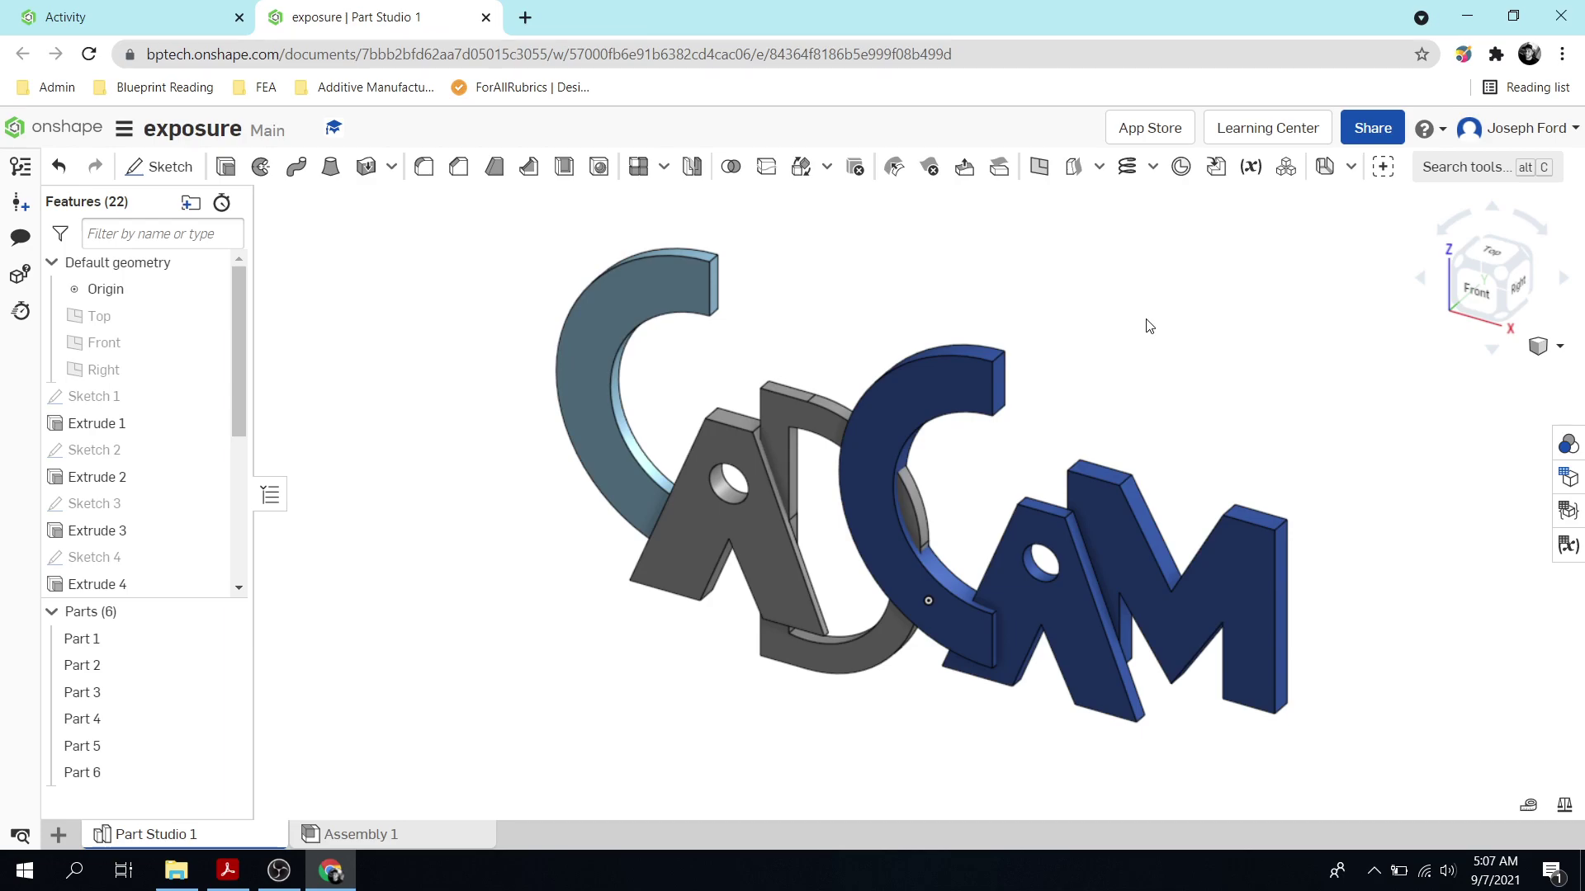
mouse_move(1146, 326)
right_down()
mouse_move(1135, 350)
mouse_move(1129, 325)
mouse_move(1149, 337)
mouse_move(1086, 357)
mouse_move(1139, 325)
mouse_move(1164, 342)
mouse_move(1156, 325)
mouse_move(1135, 336)
right_up()
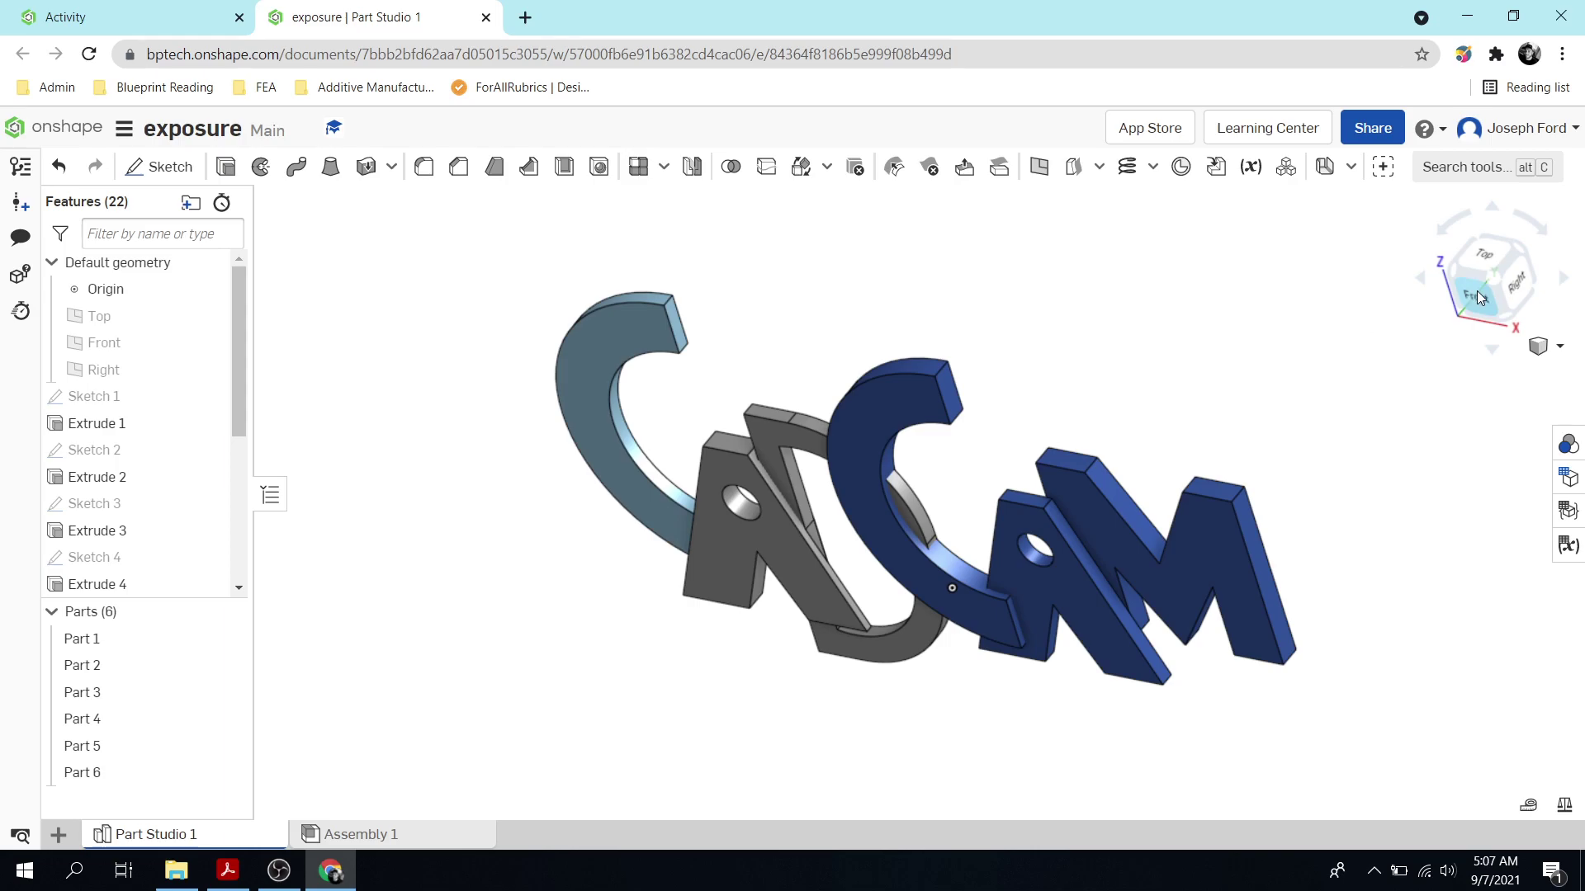
click(1474, 312)
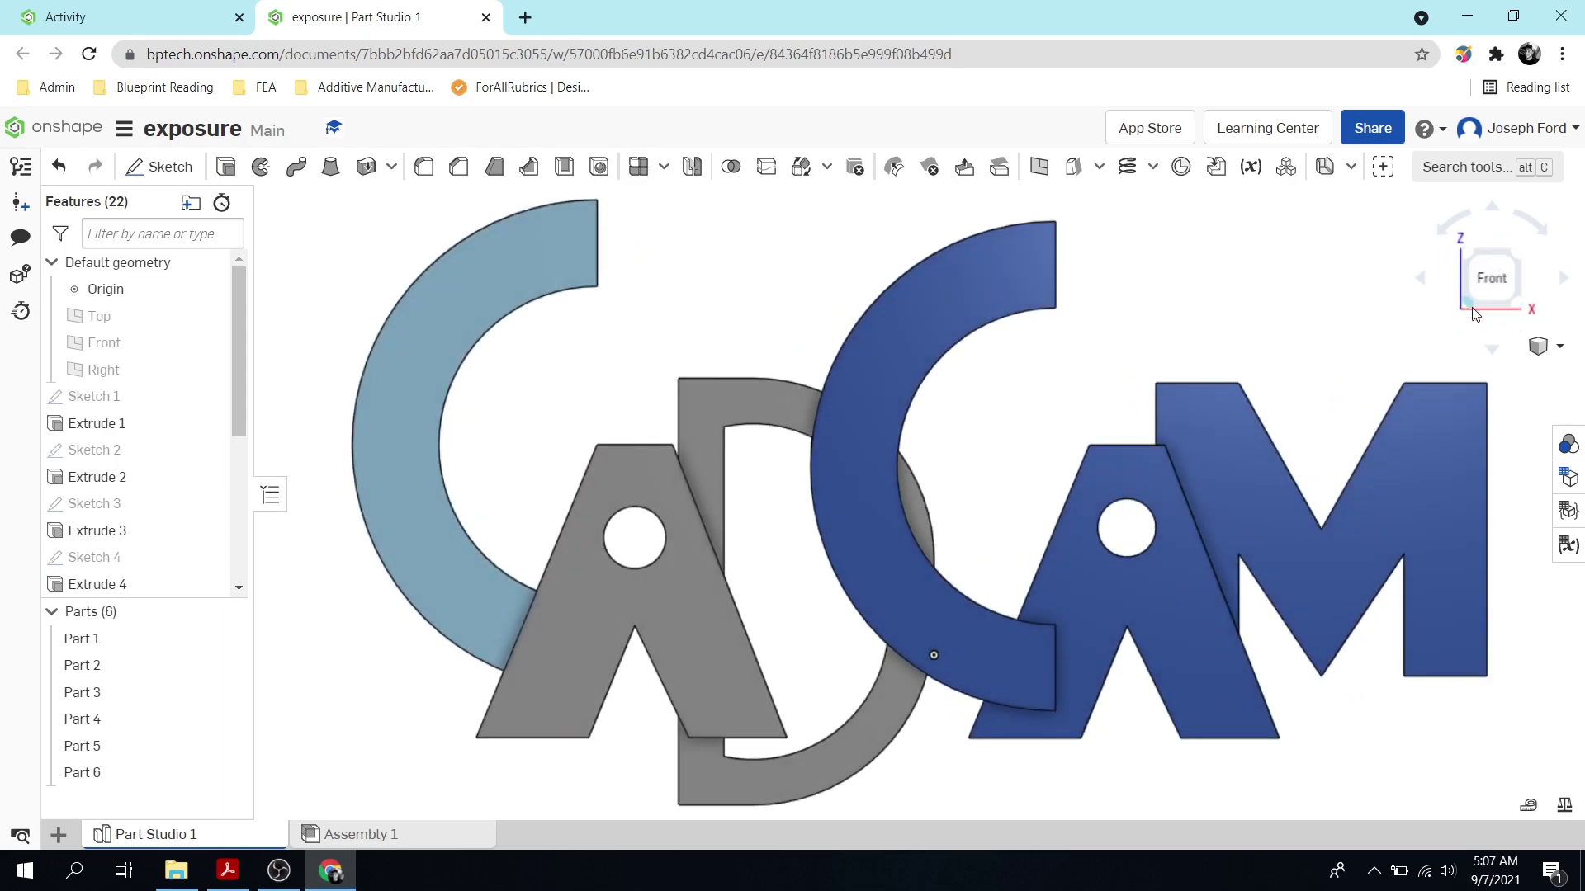
scroll(1073, 417, down, 3)
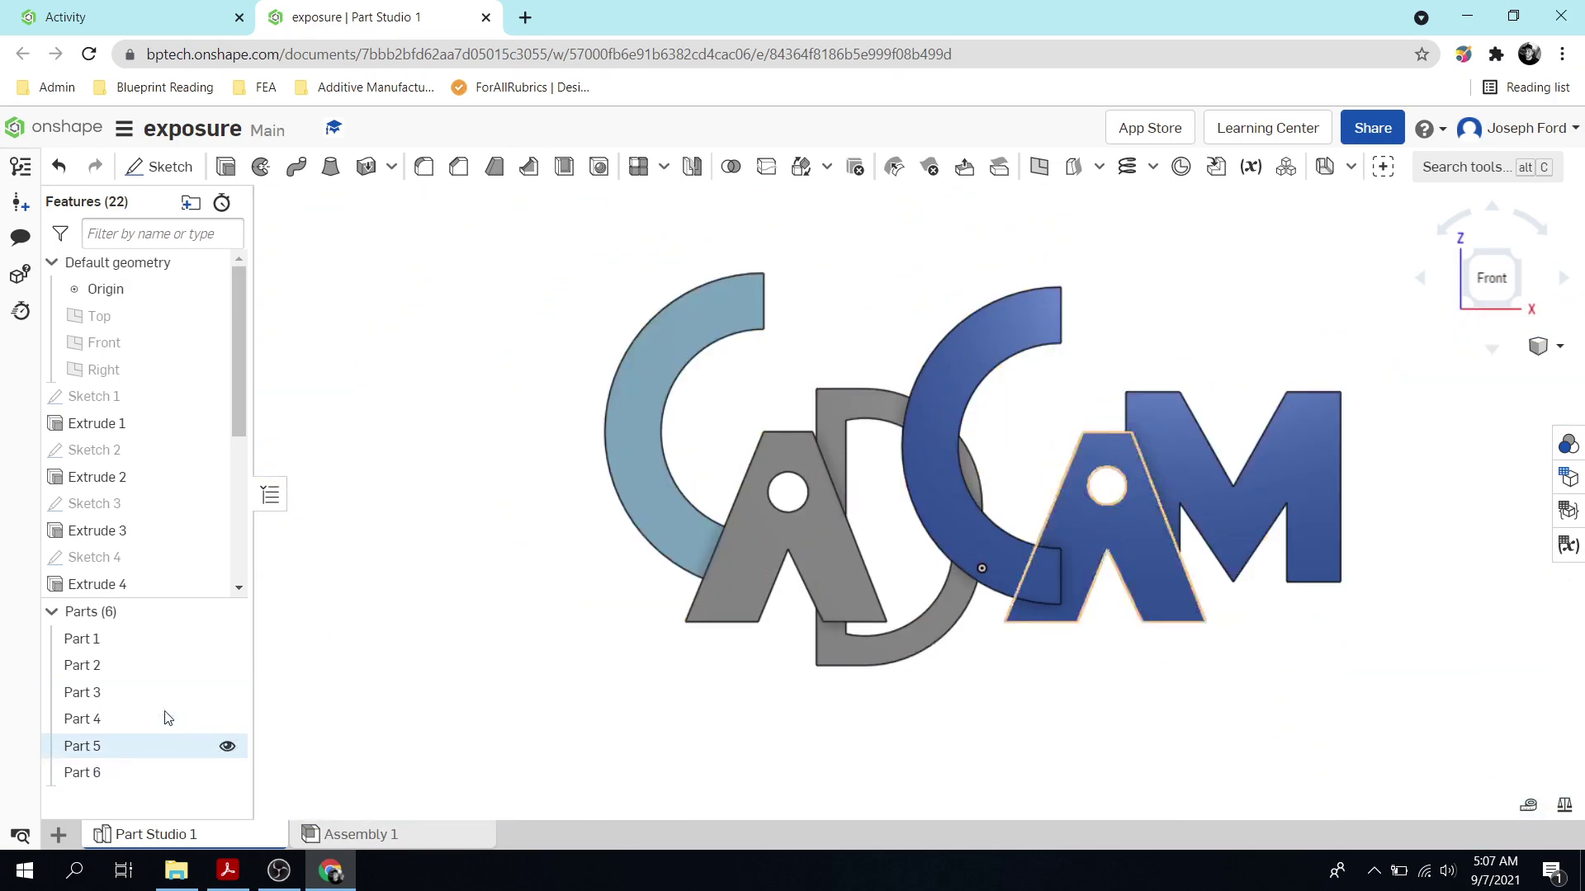
Delete all six parts, Part 1 through Part 6, from the part studio
click(132, 642)
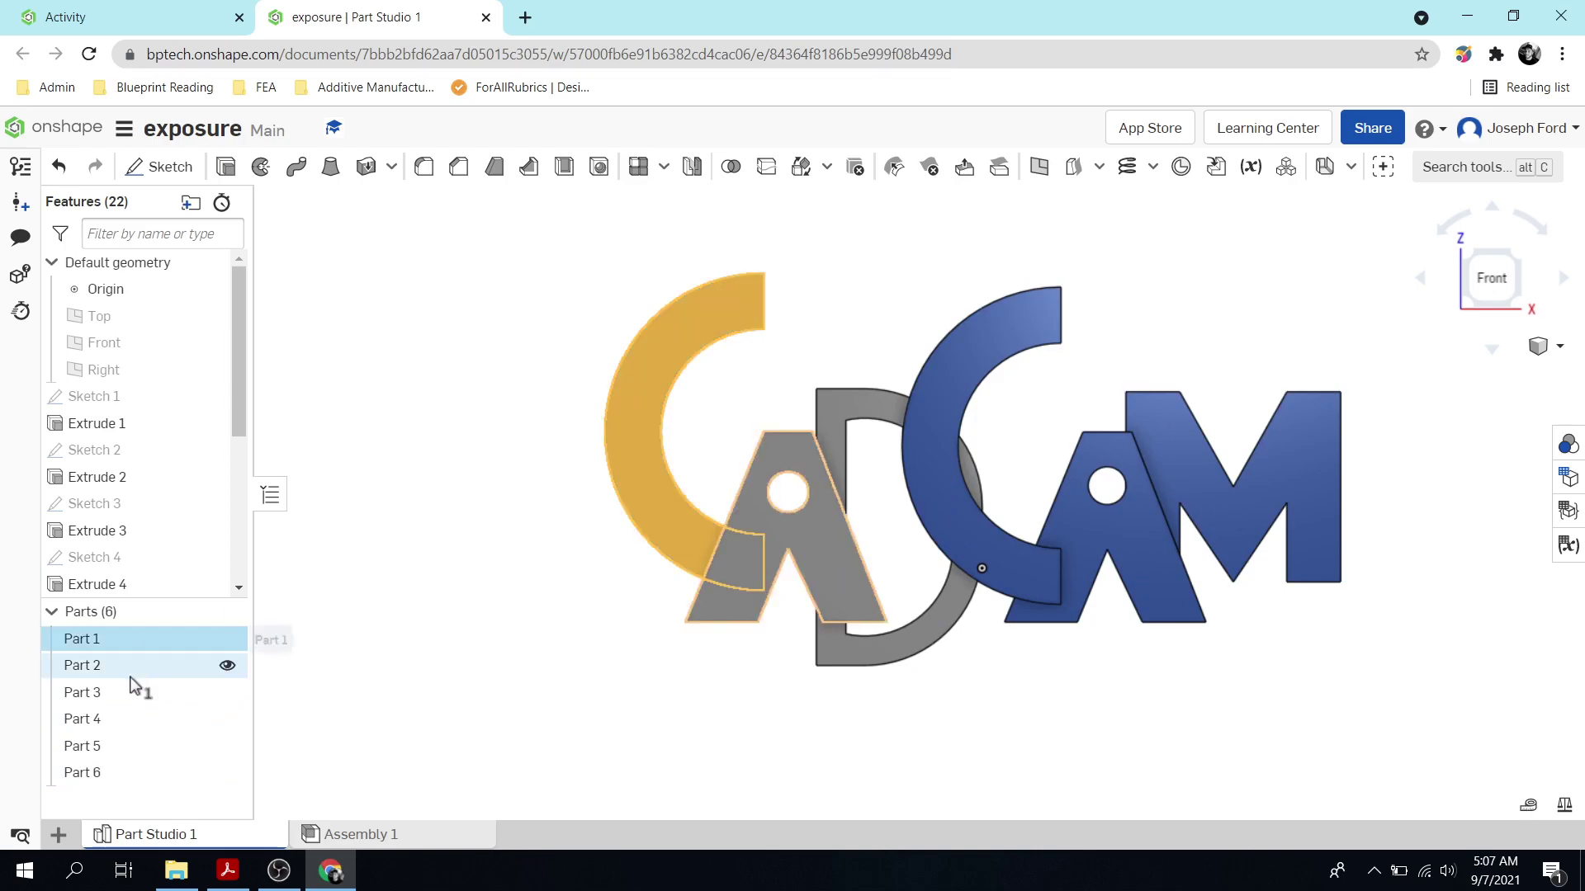
click(132, 668)
click(132, 693)
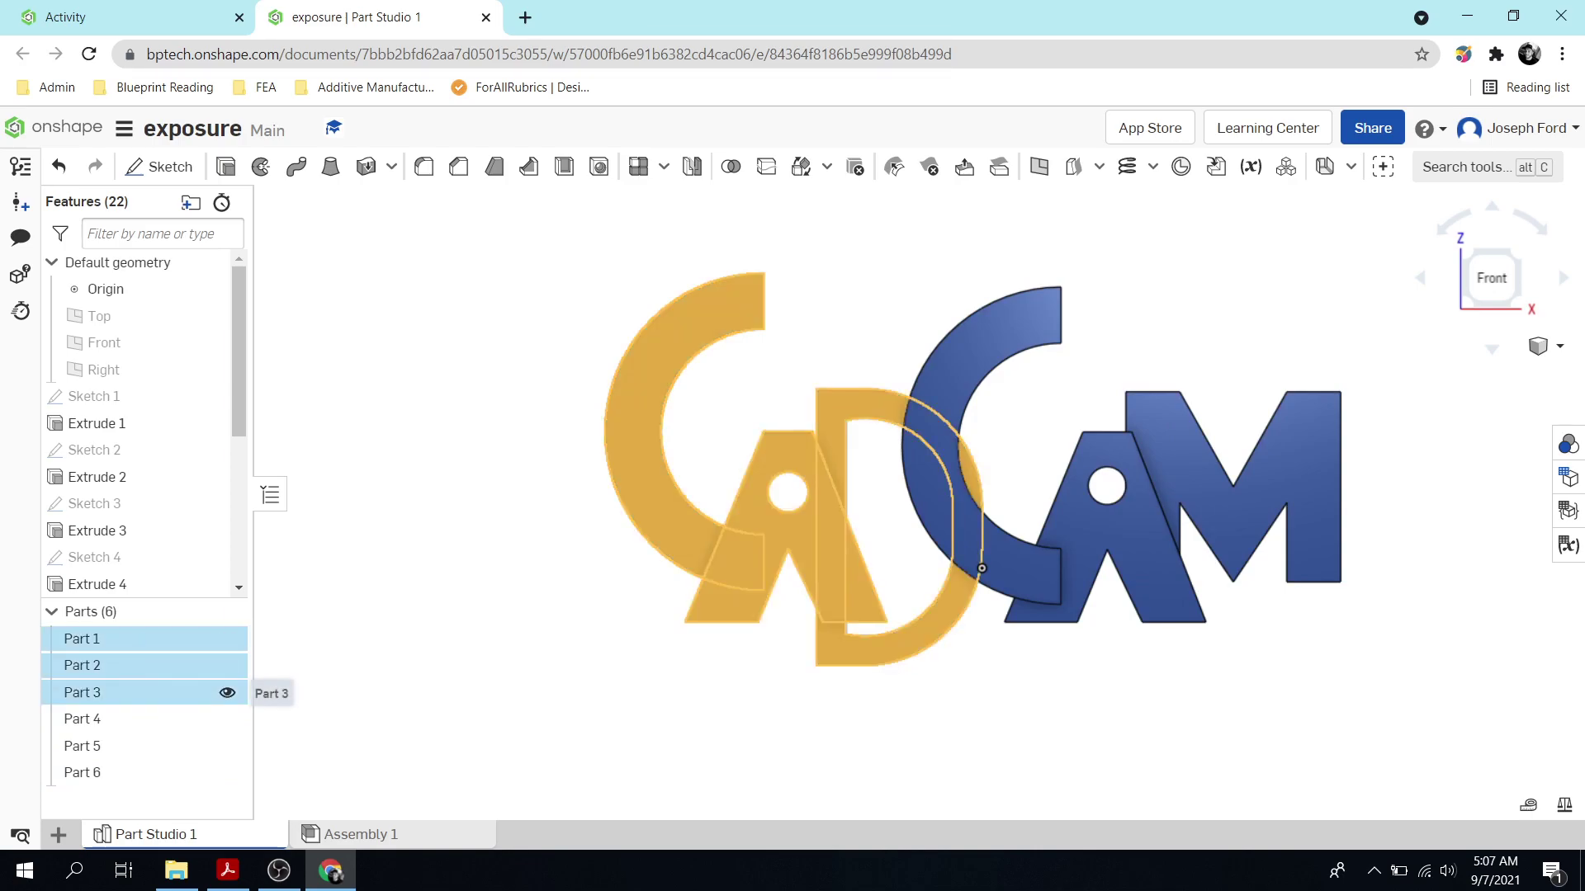
click(129, 725)
click(125, 749)
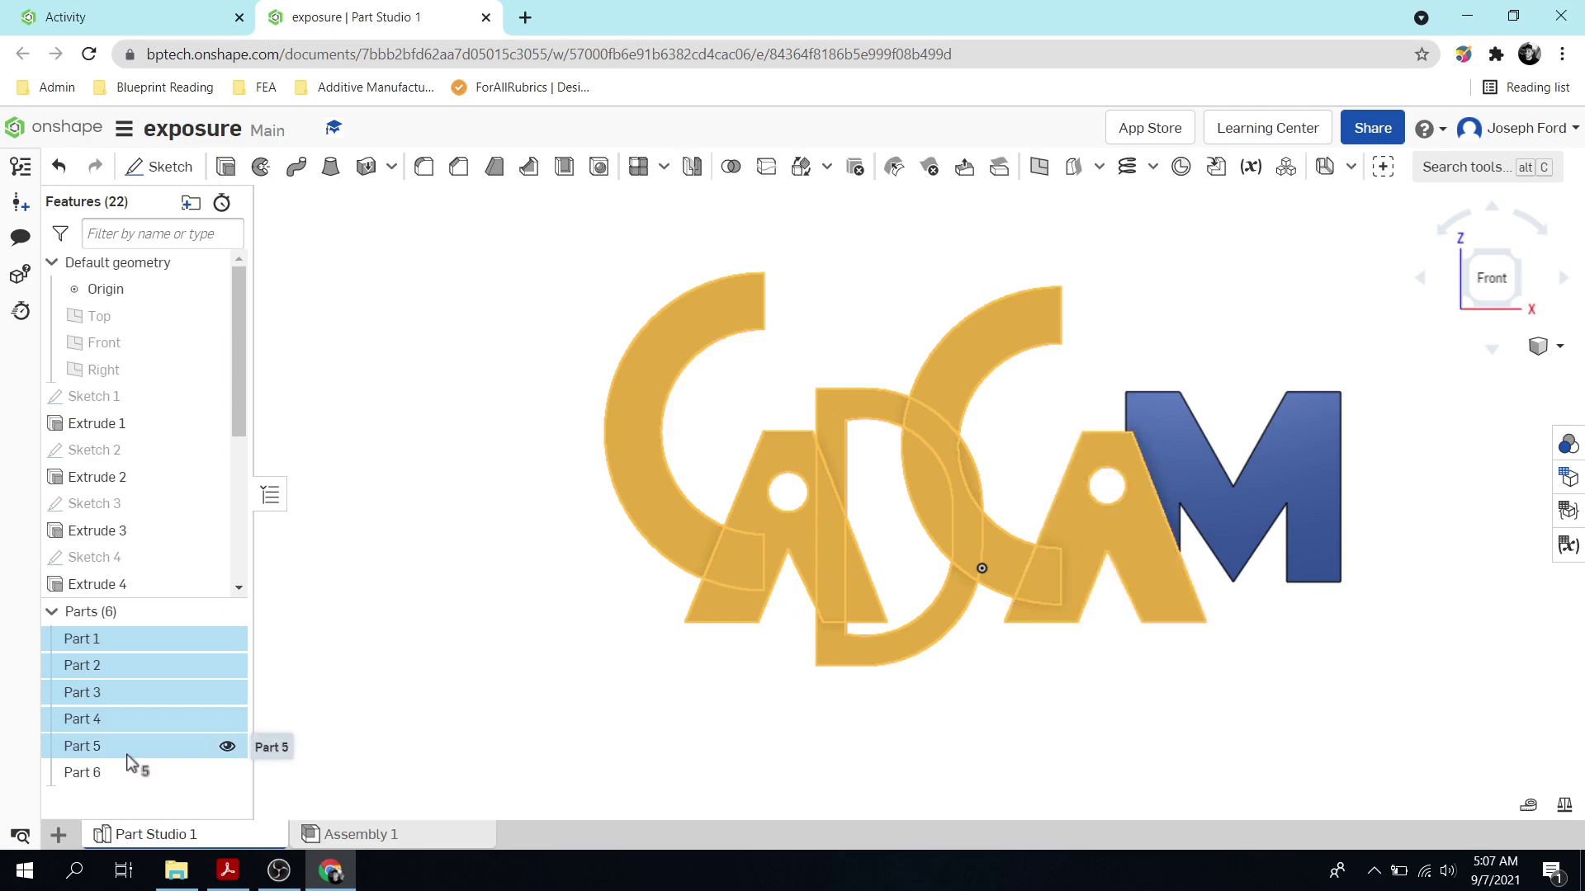
click(125, 774)
key(Delete)
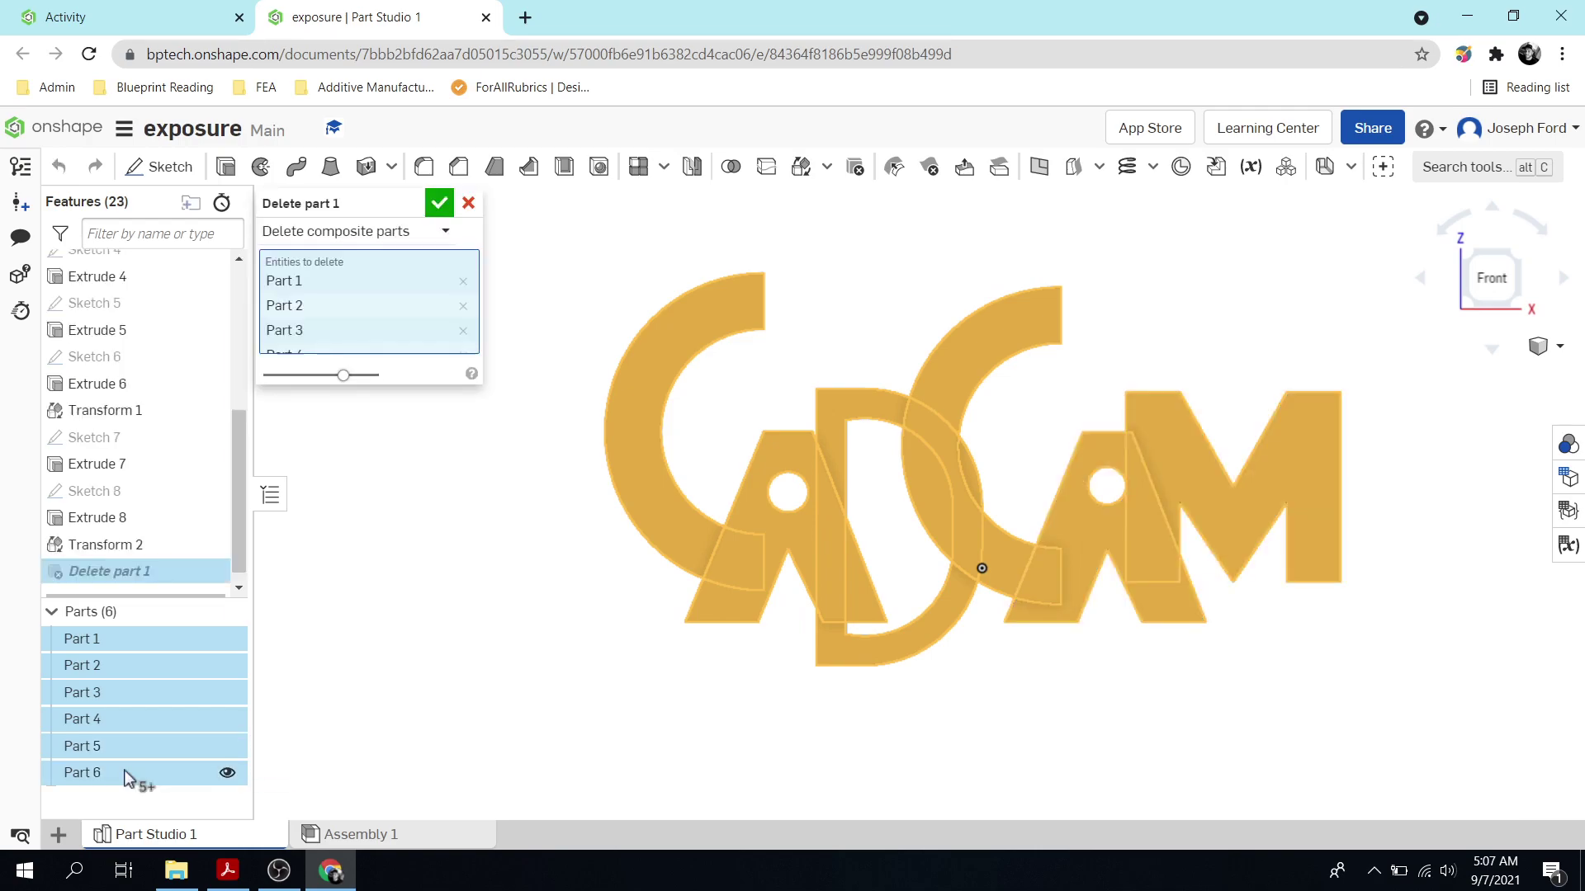
click(437, 204)
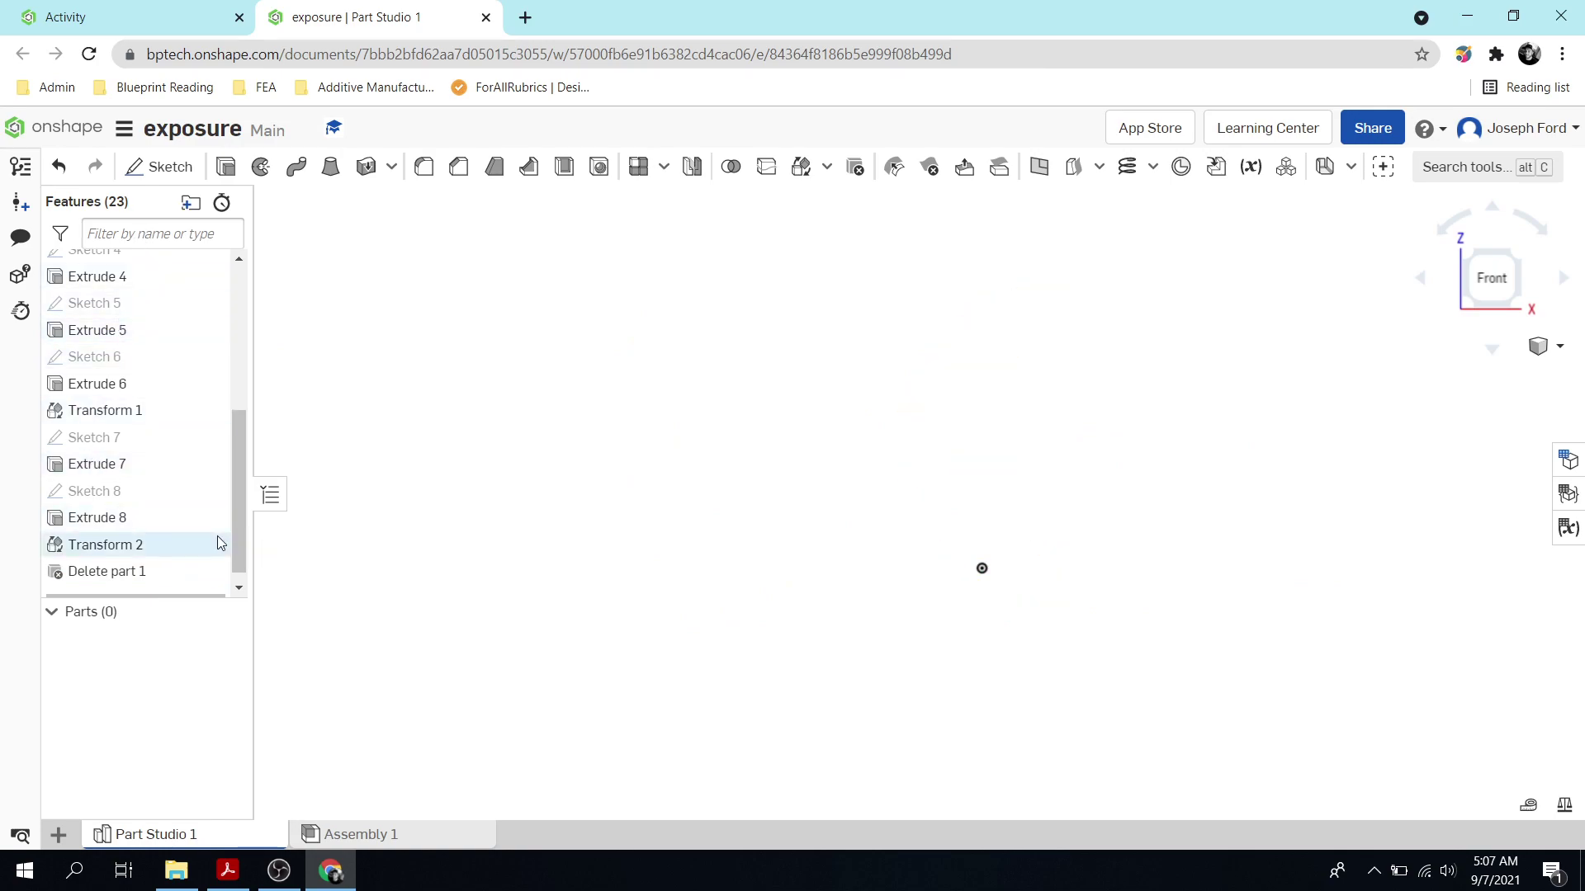
Delete every sketch, extrude, transform and delete-part feature from the feature list, keeping only the default geometry
scroll(169, 458, up, 4)
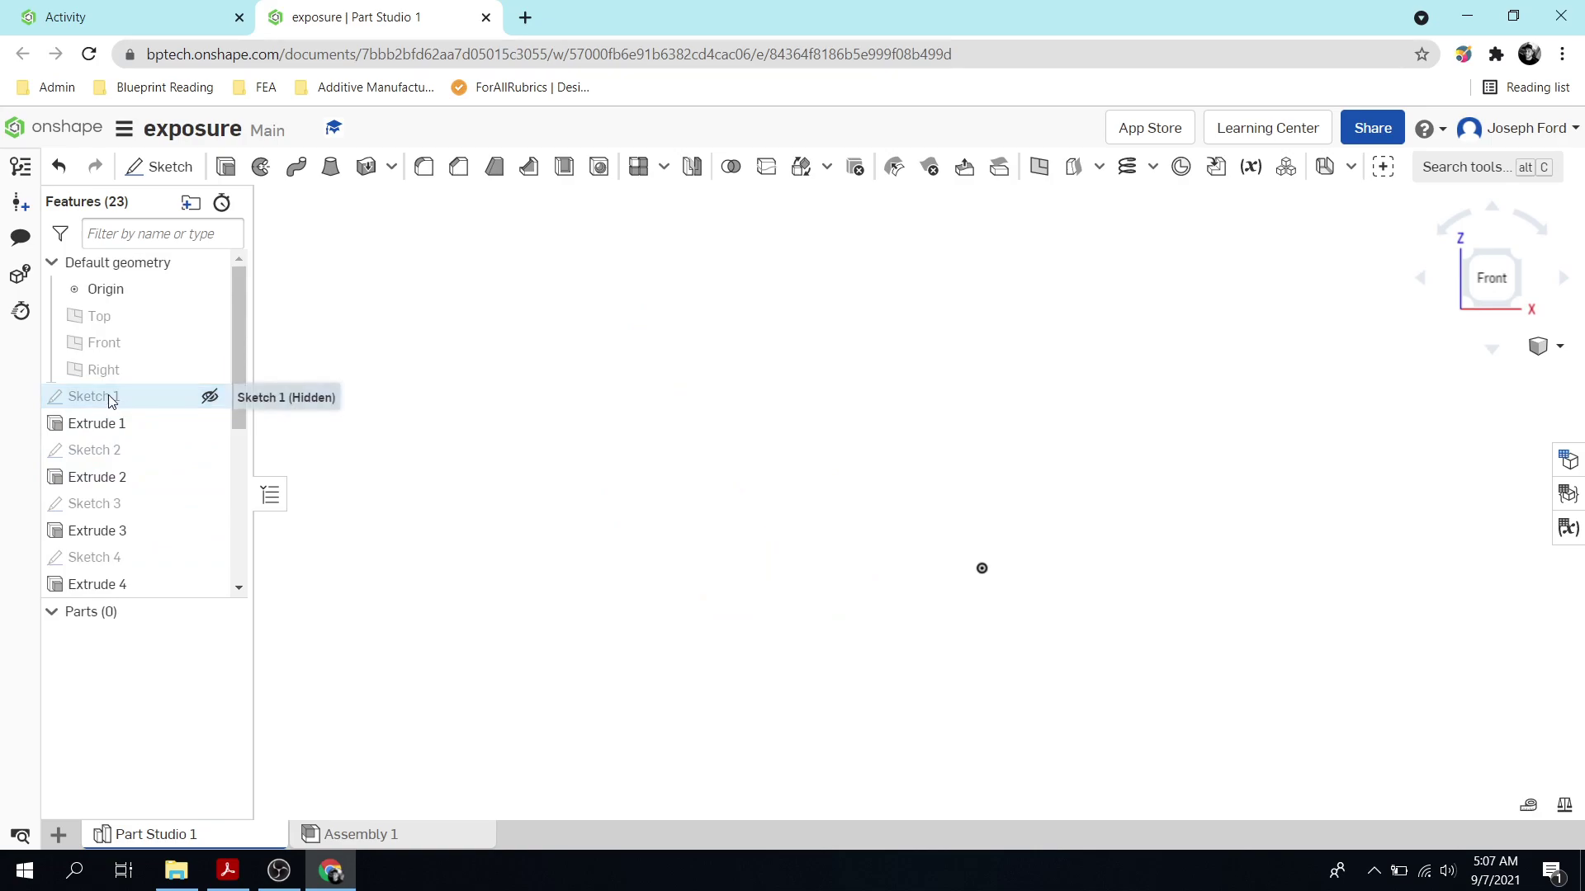
click(108, 397)
key(Delete)
click(107, 396)
key(Delete)
click(107, 396)
key(Delete)
click(107, 396)
key(Delete)
click(107, 397)
key(Delete)
click(107, 396)
key(Delete)
key(Delete)
click(108, 396)
key(Delete)
click(107, 396)
key(Delete)
click(108, 396)
key(Delete)
key(Delete)
key(Delete)
click(107, 396)
key(Delete)
click(107, 396)
key(Delete)
click(107, 396)
key(Delete)
click(108, 396)
key(Delete)
click(107, 396)
key(Delete)
click(107, 396)
key(Delete)
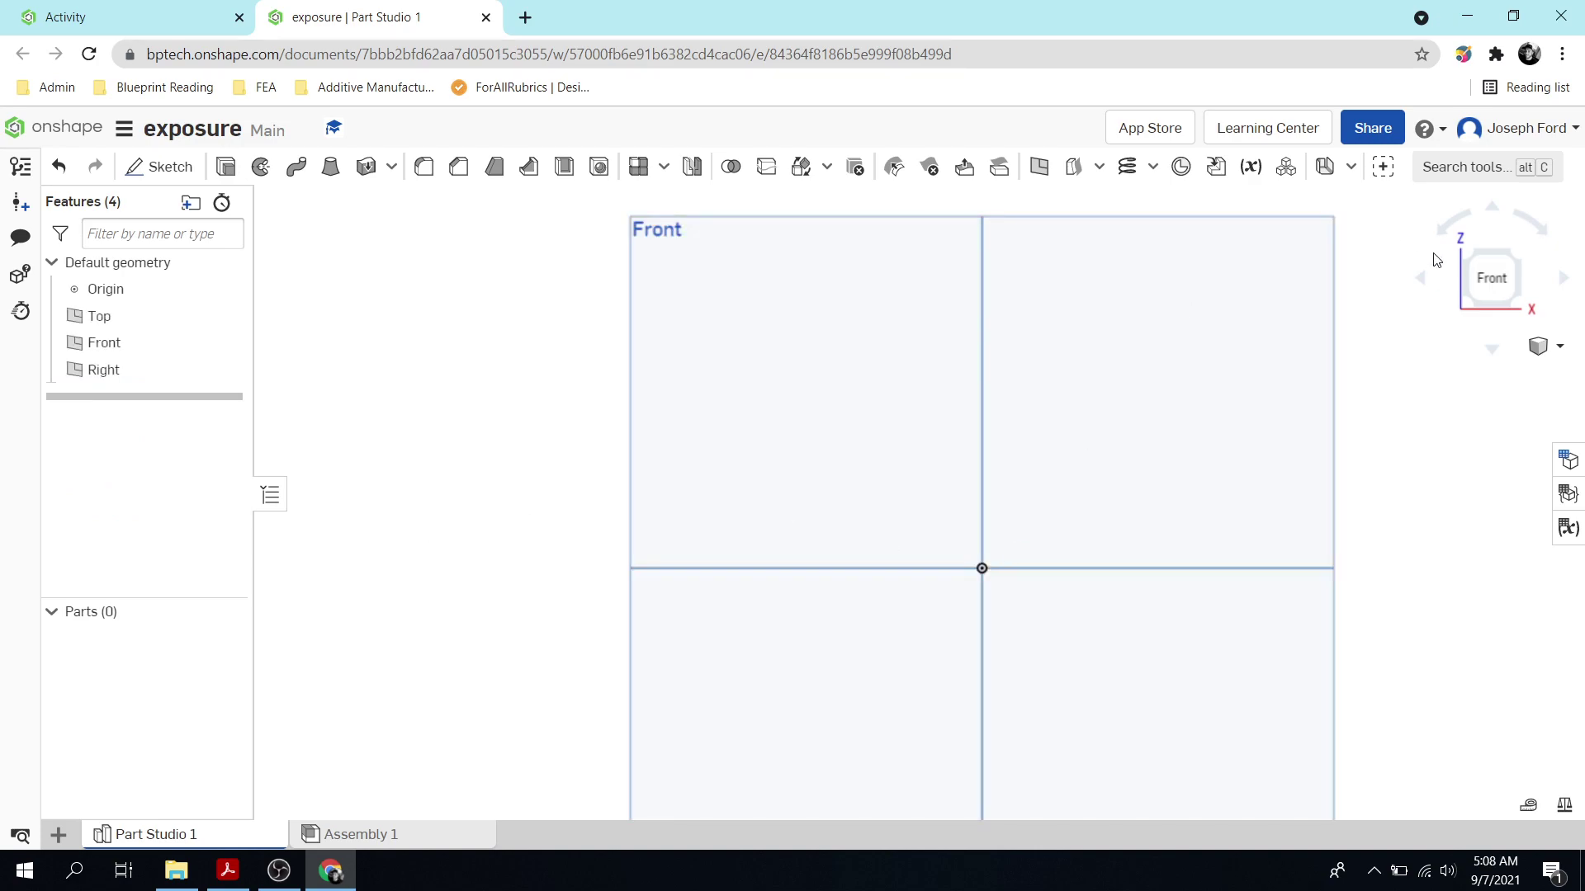
click(1512, 258)
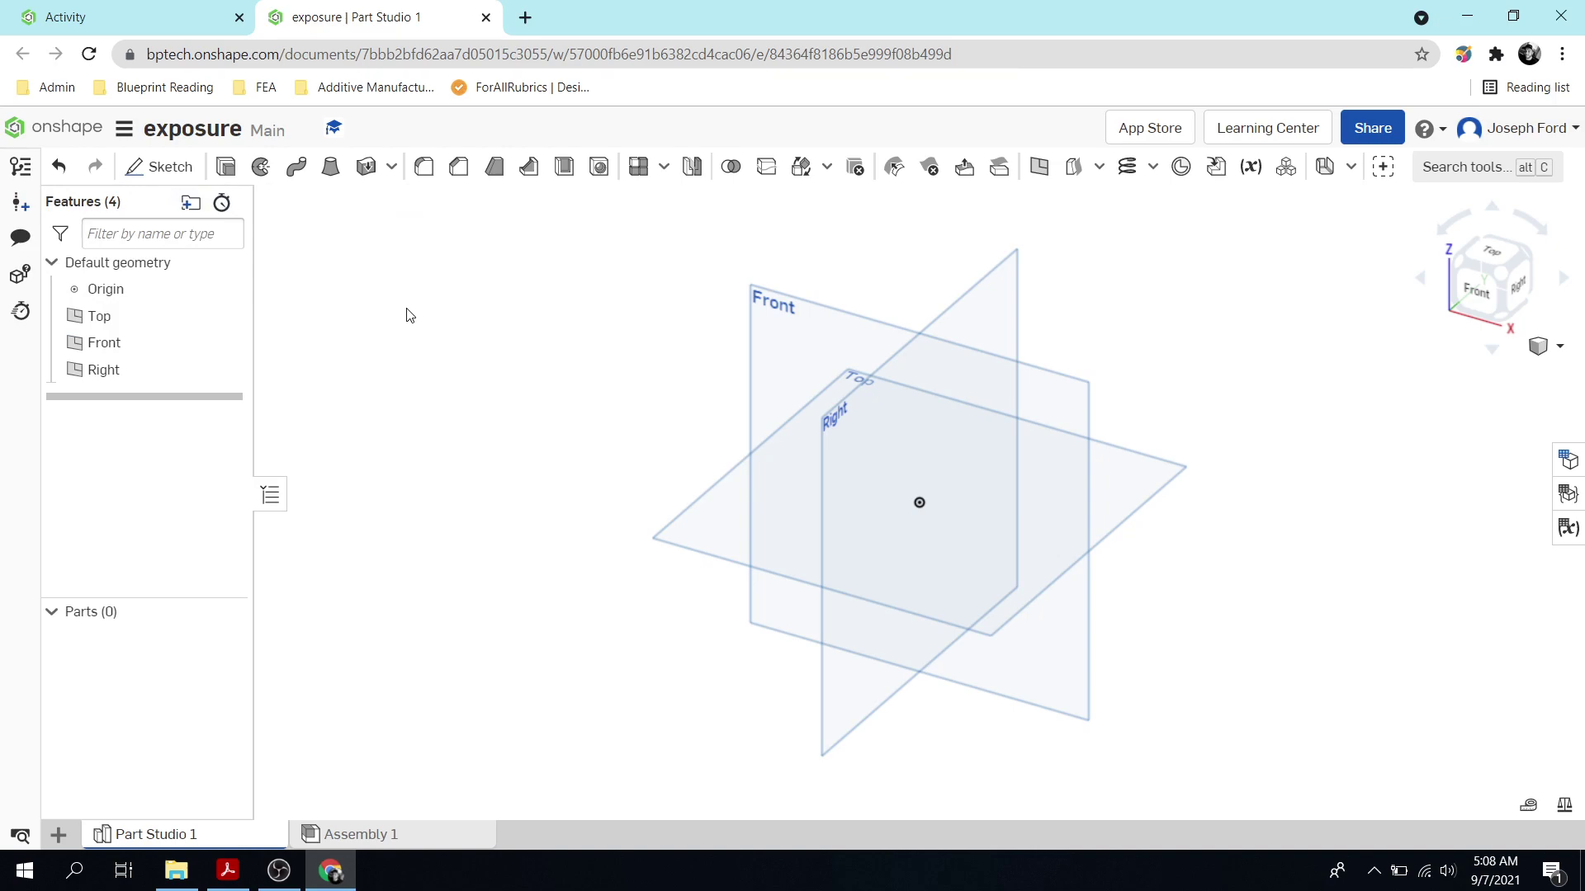
click(163, 169)
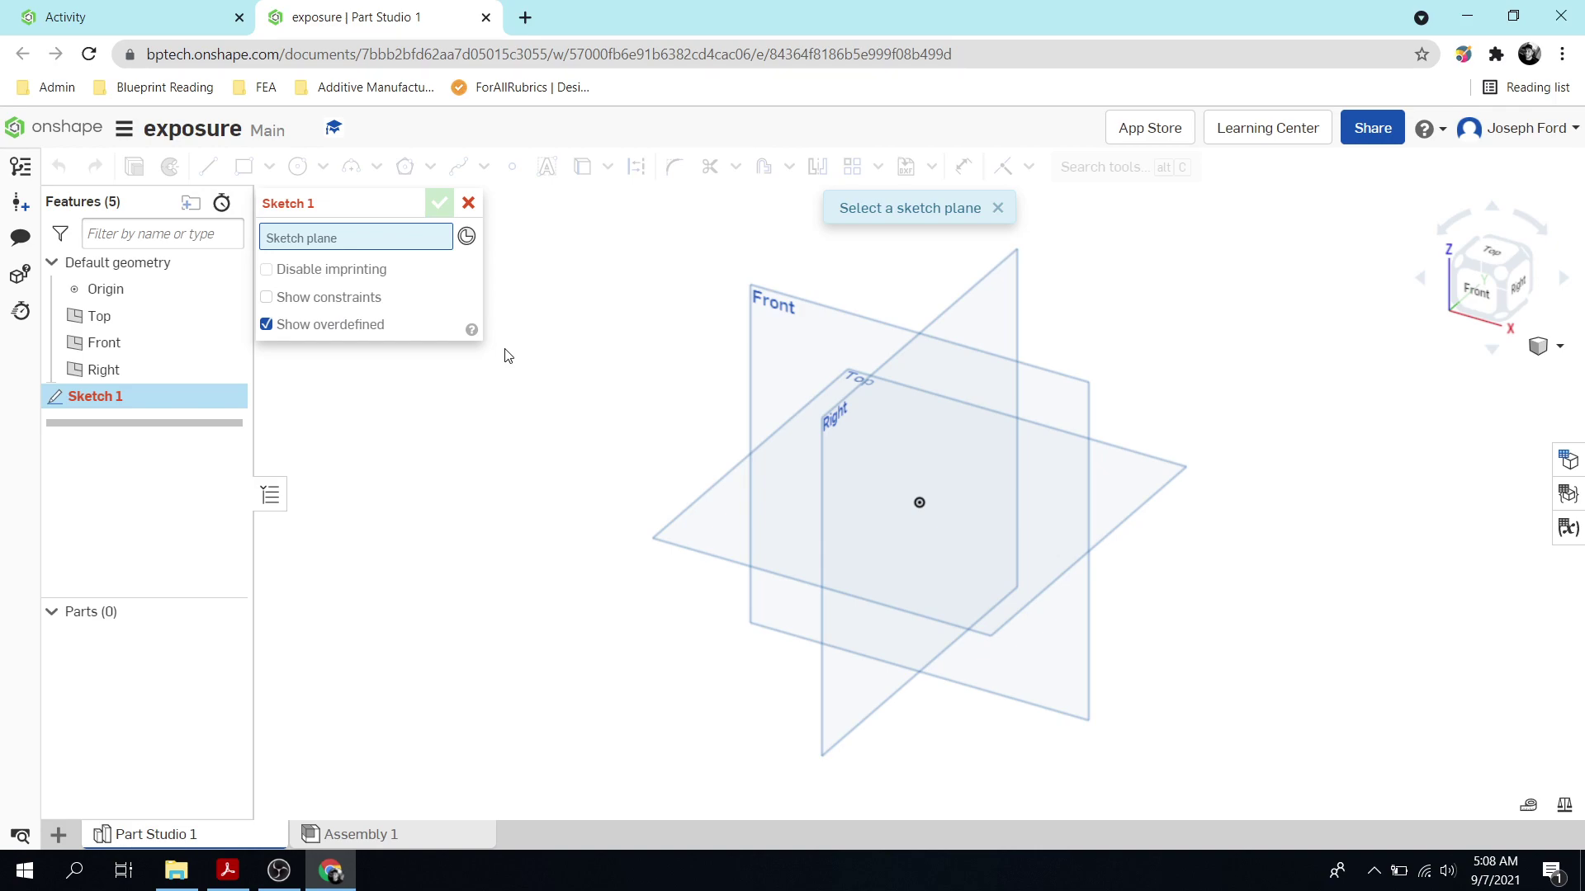
click(775, 305)
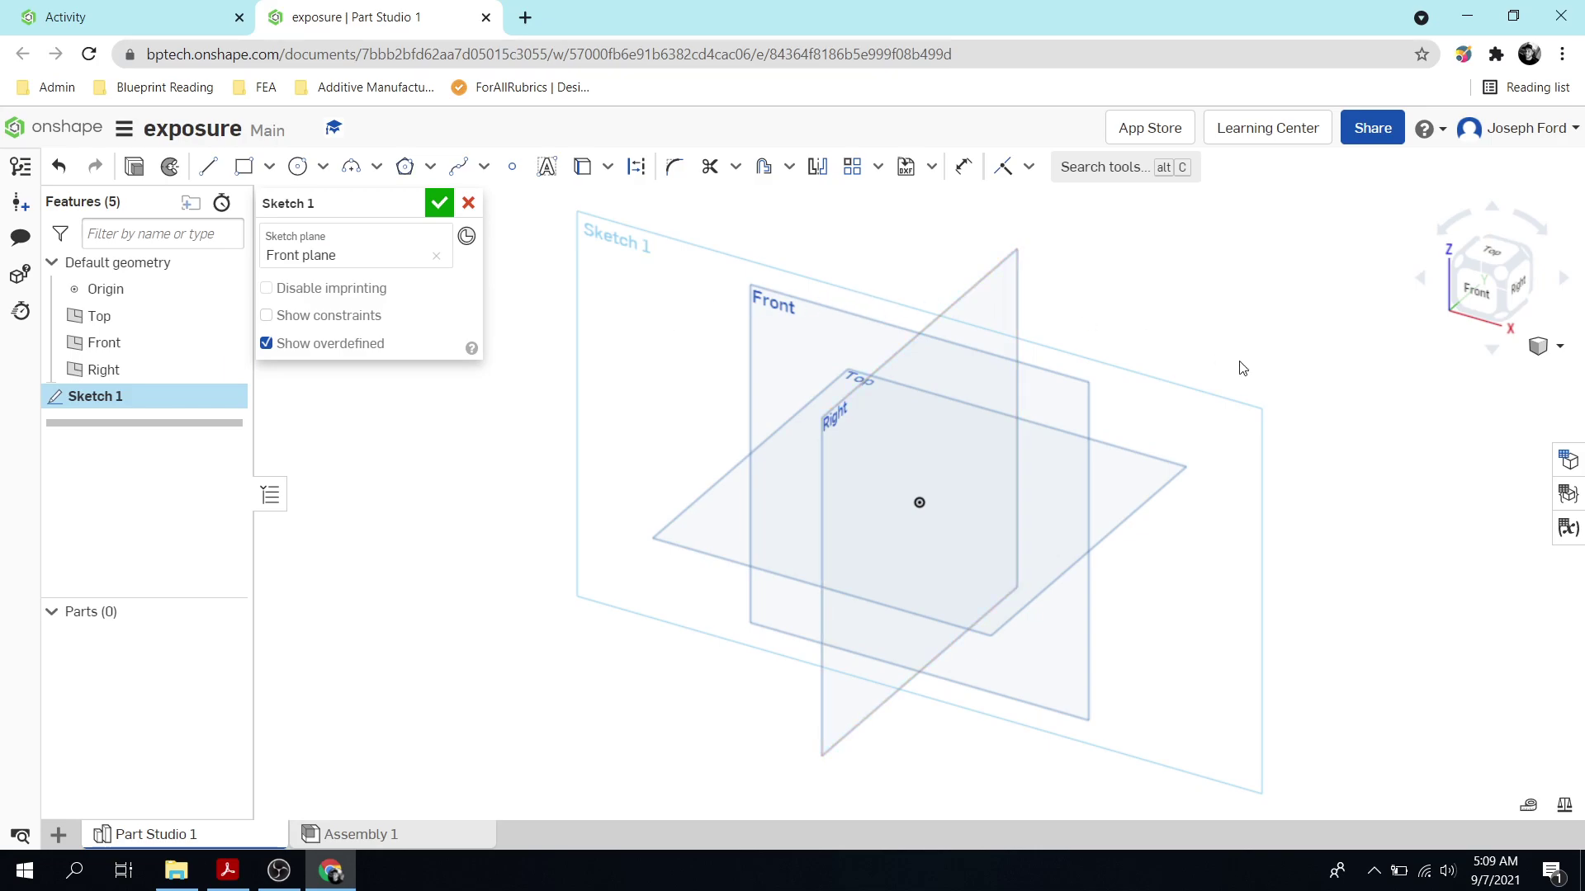
click(1474, 289)
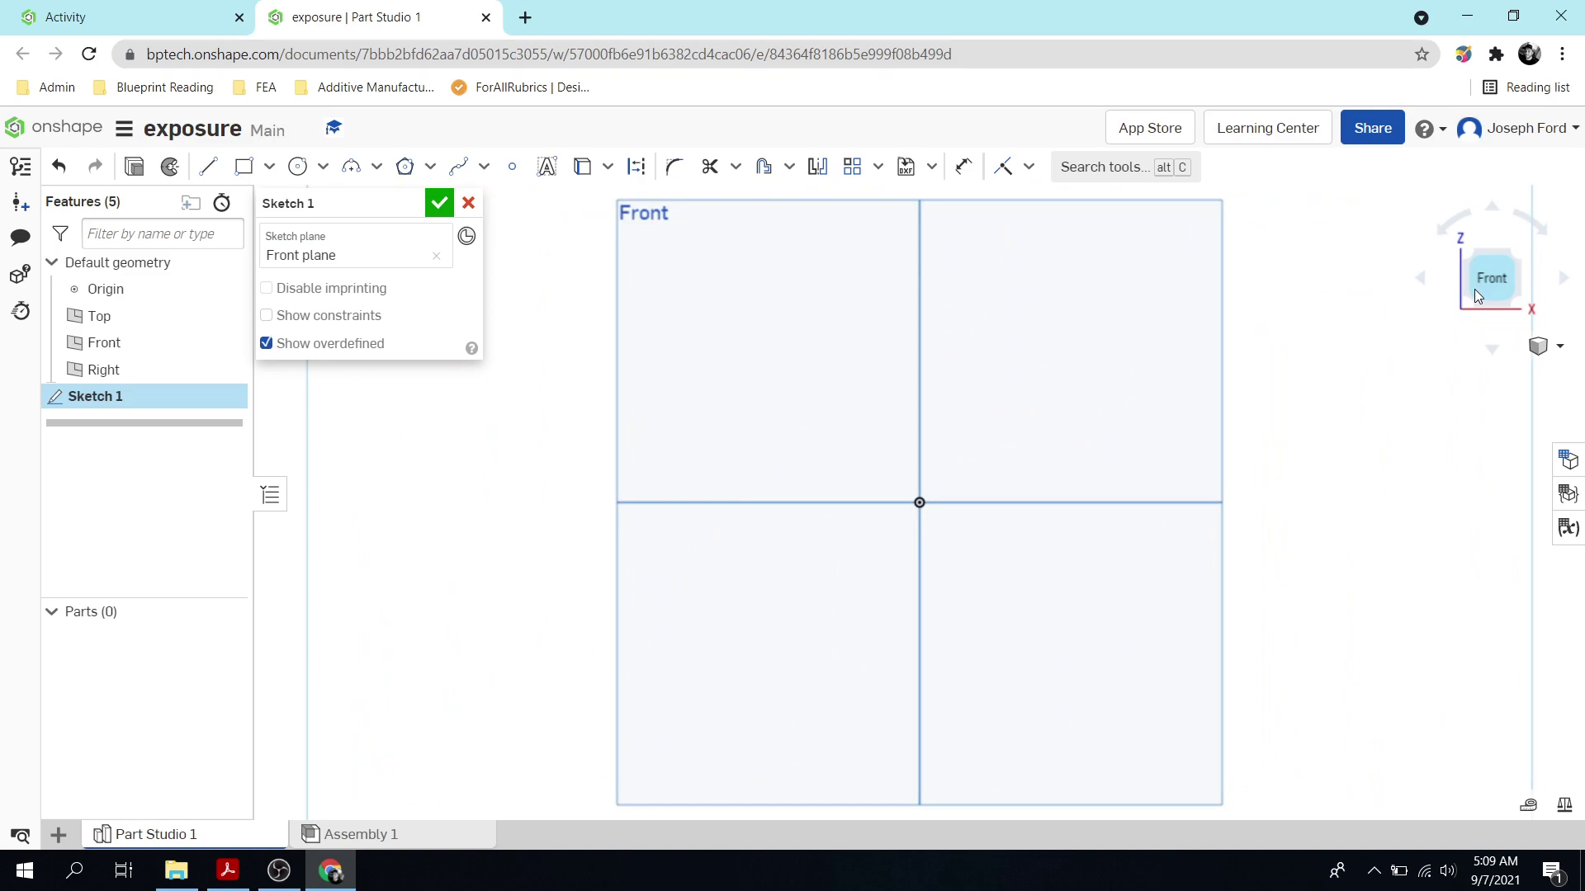
click(299, 167)
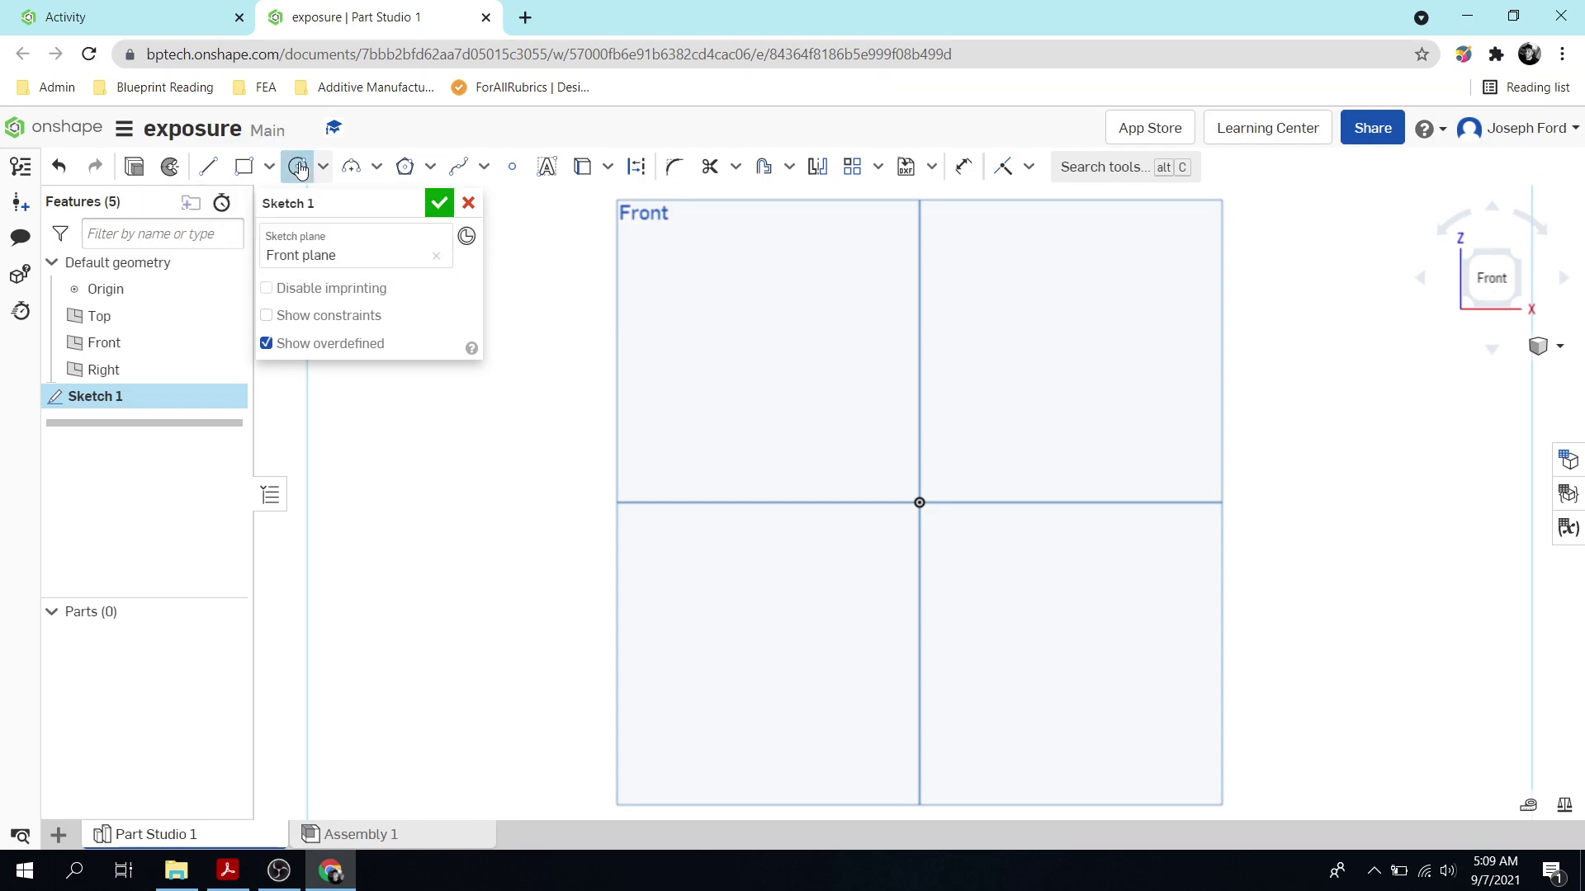
click(652, 455)
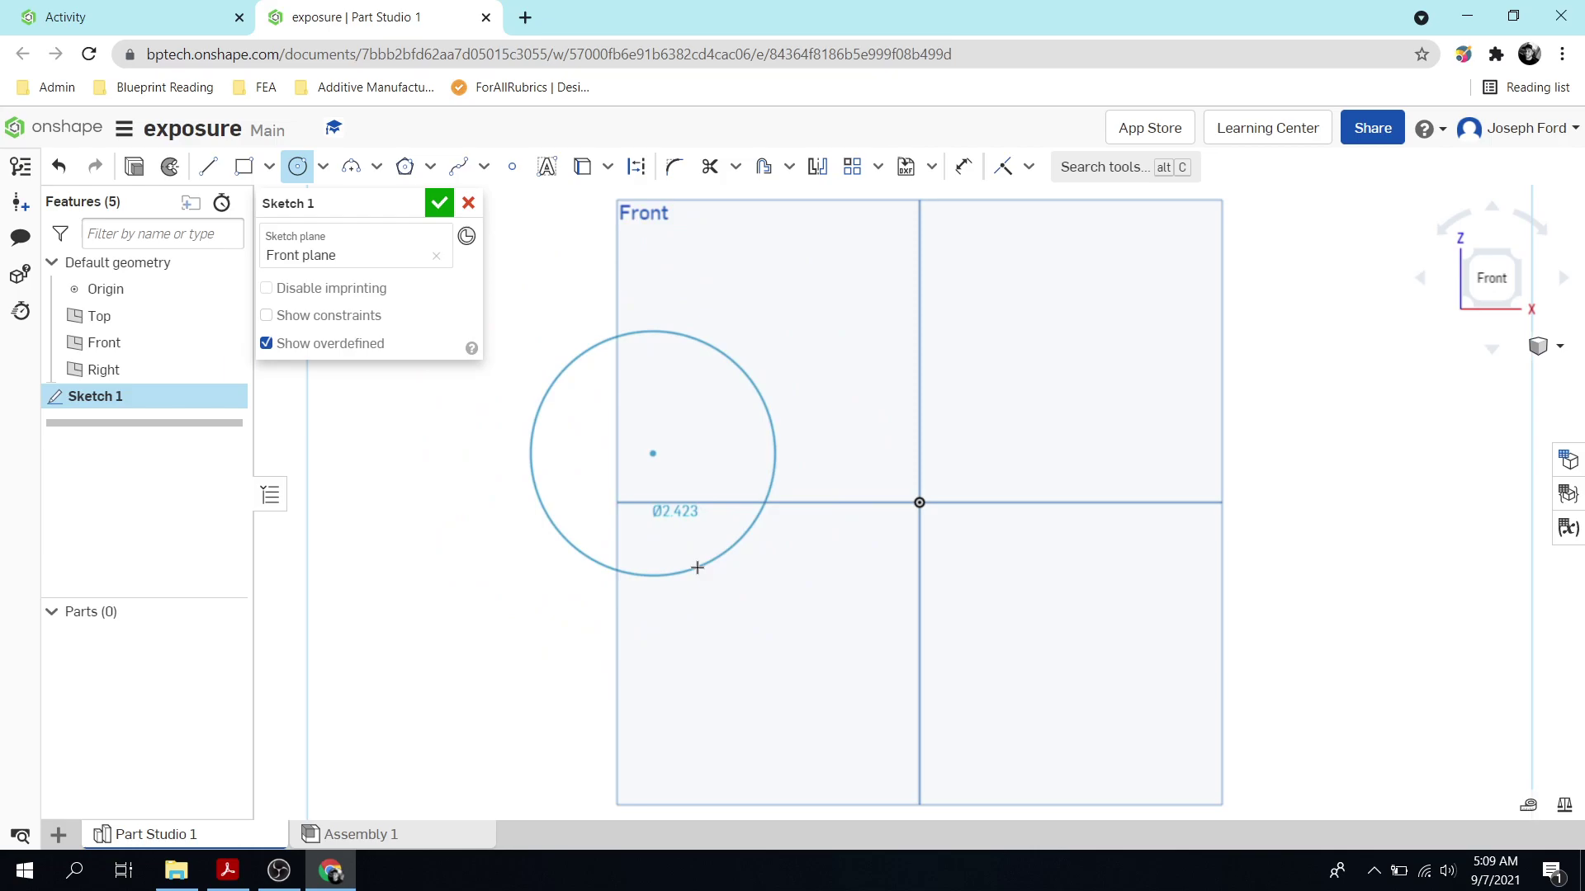
key(Escape)
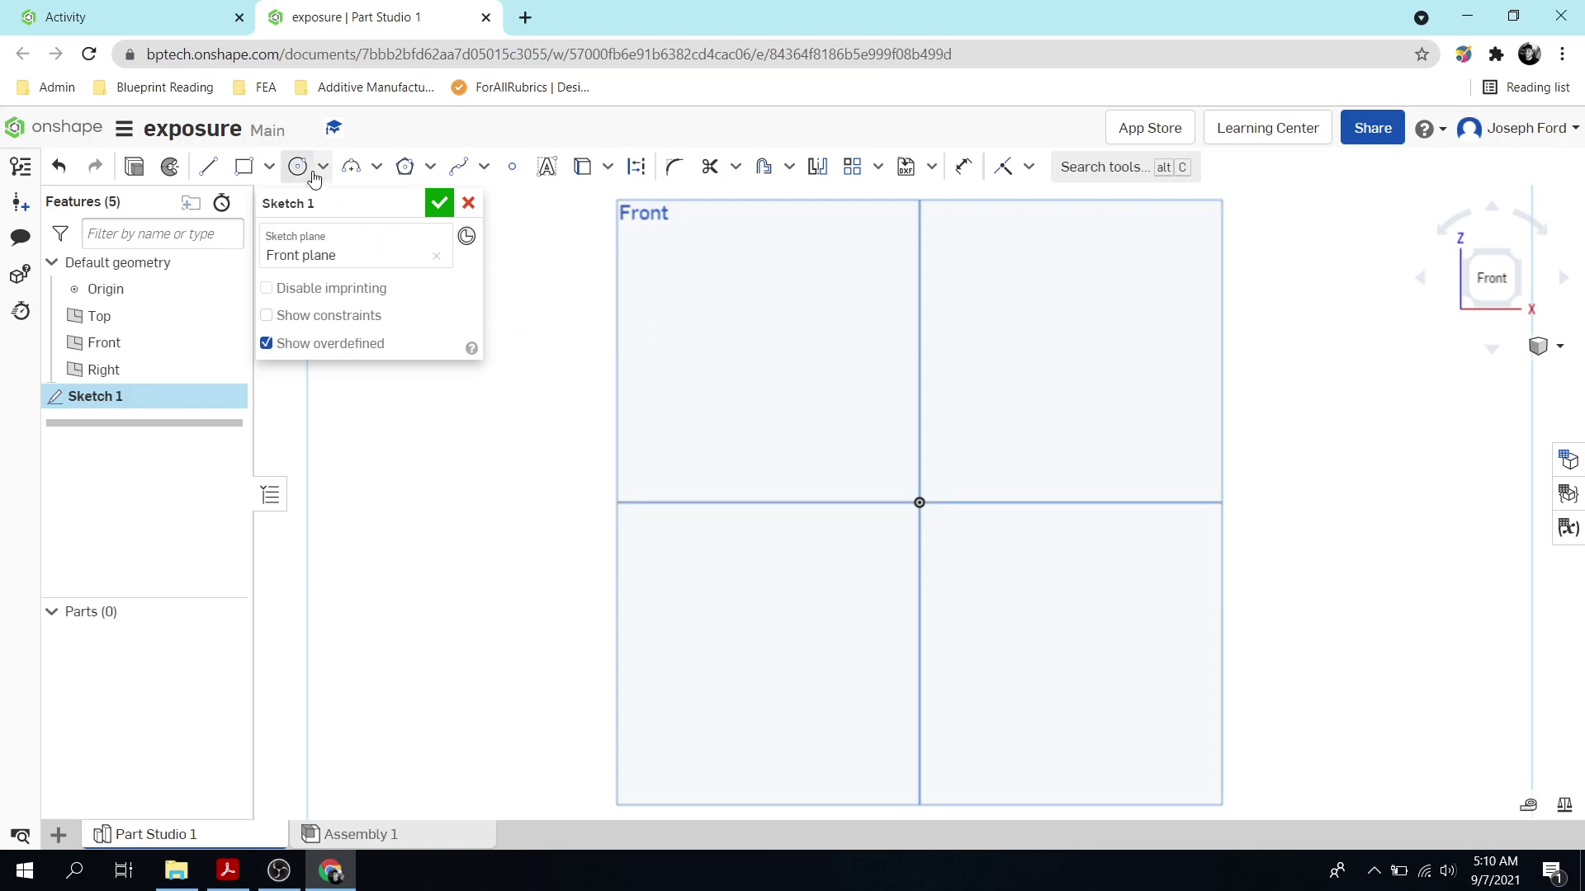
click(469, 204)
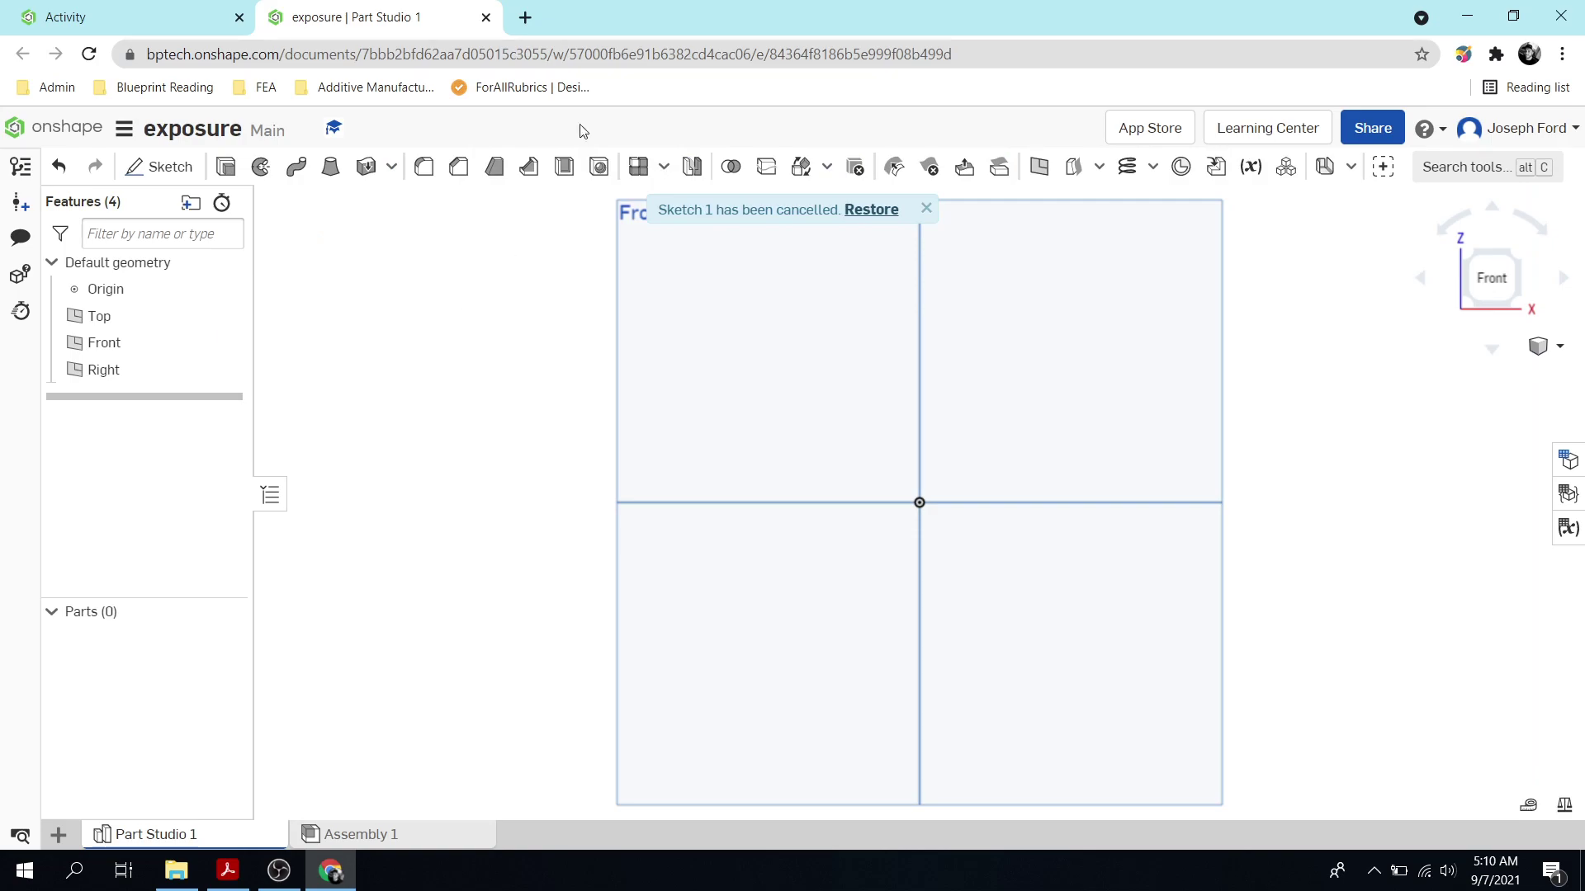
Start a sketch on the Front plane and draw two concentric circles left of the origin, about 3.03 and 2.17 in diameter
click(169, 168)
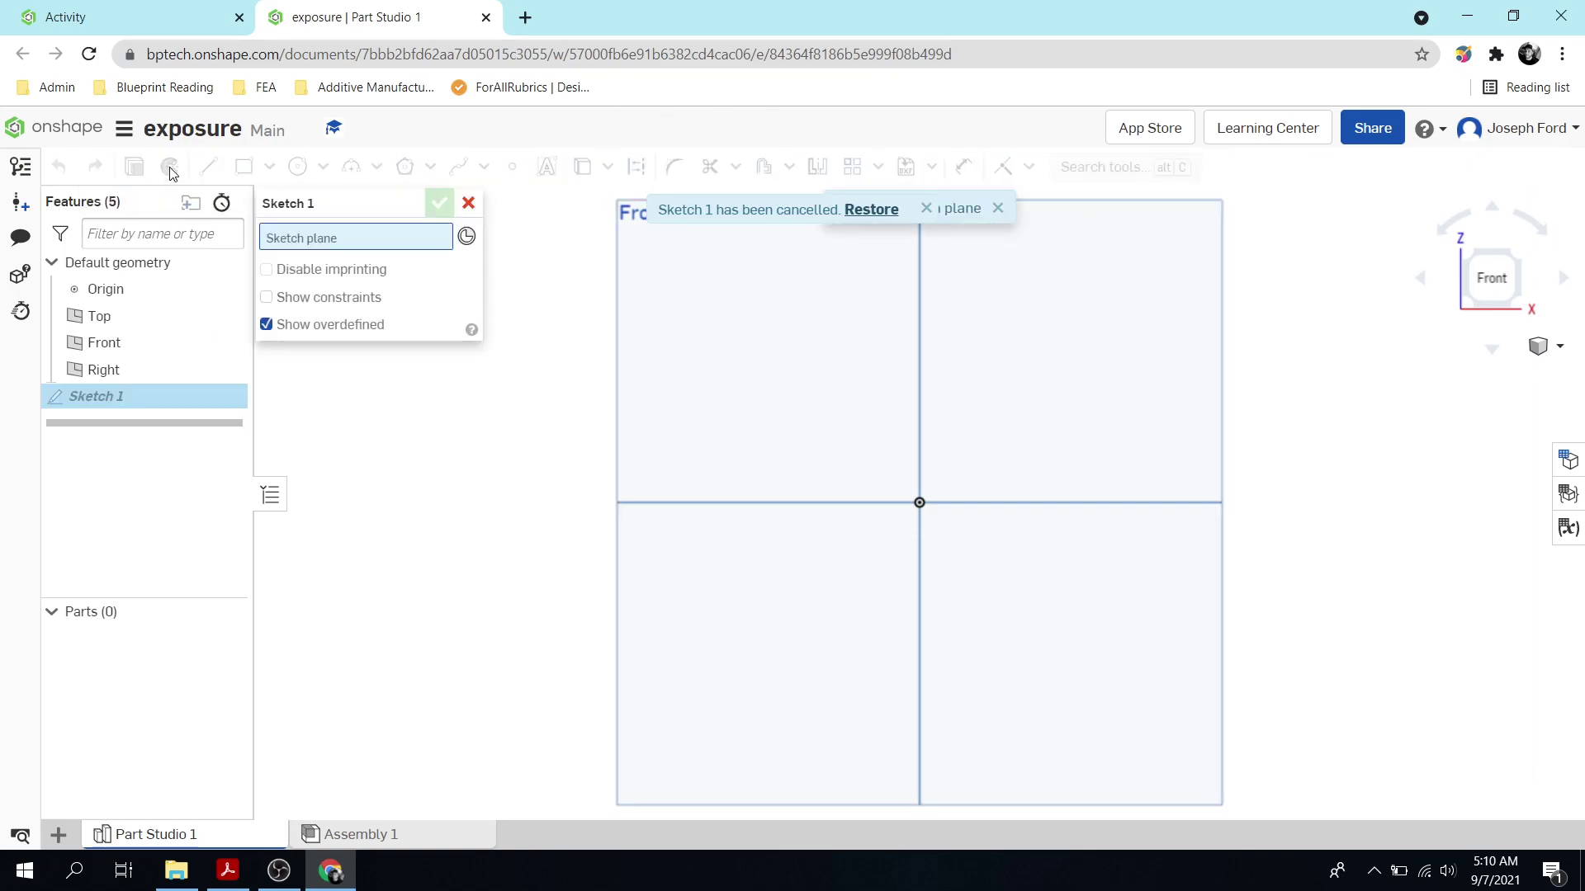
click(698, 327)
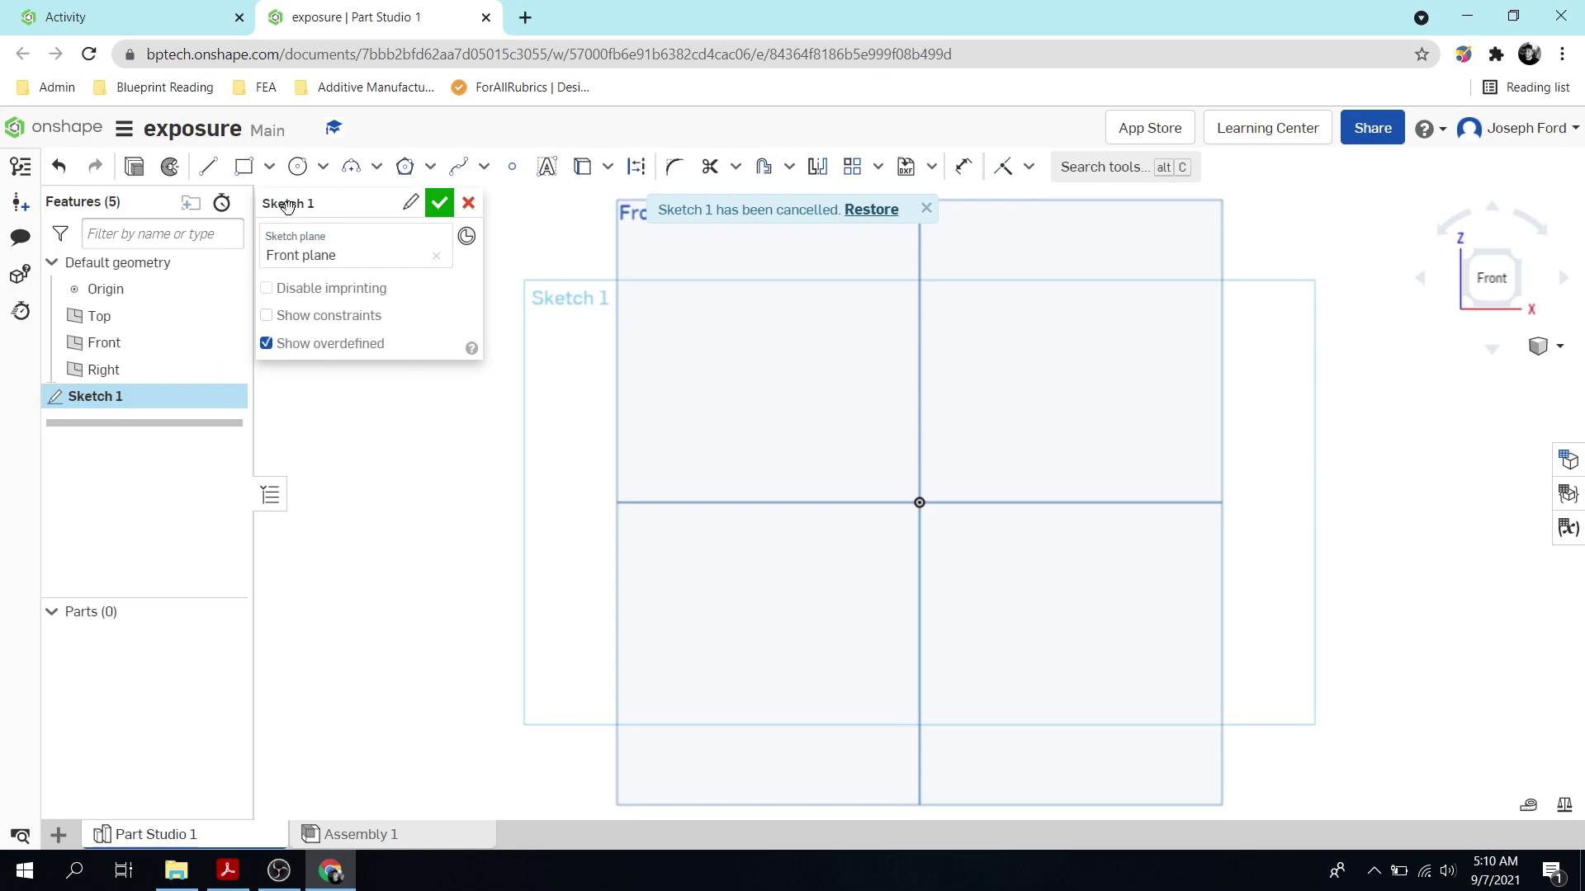
click(298, 169)
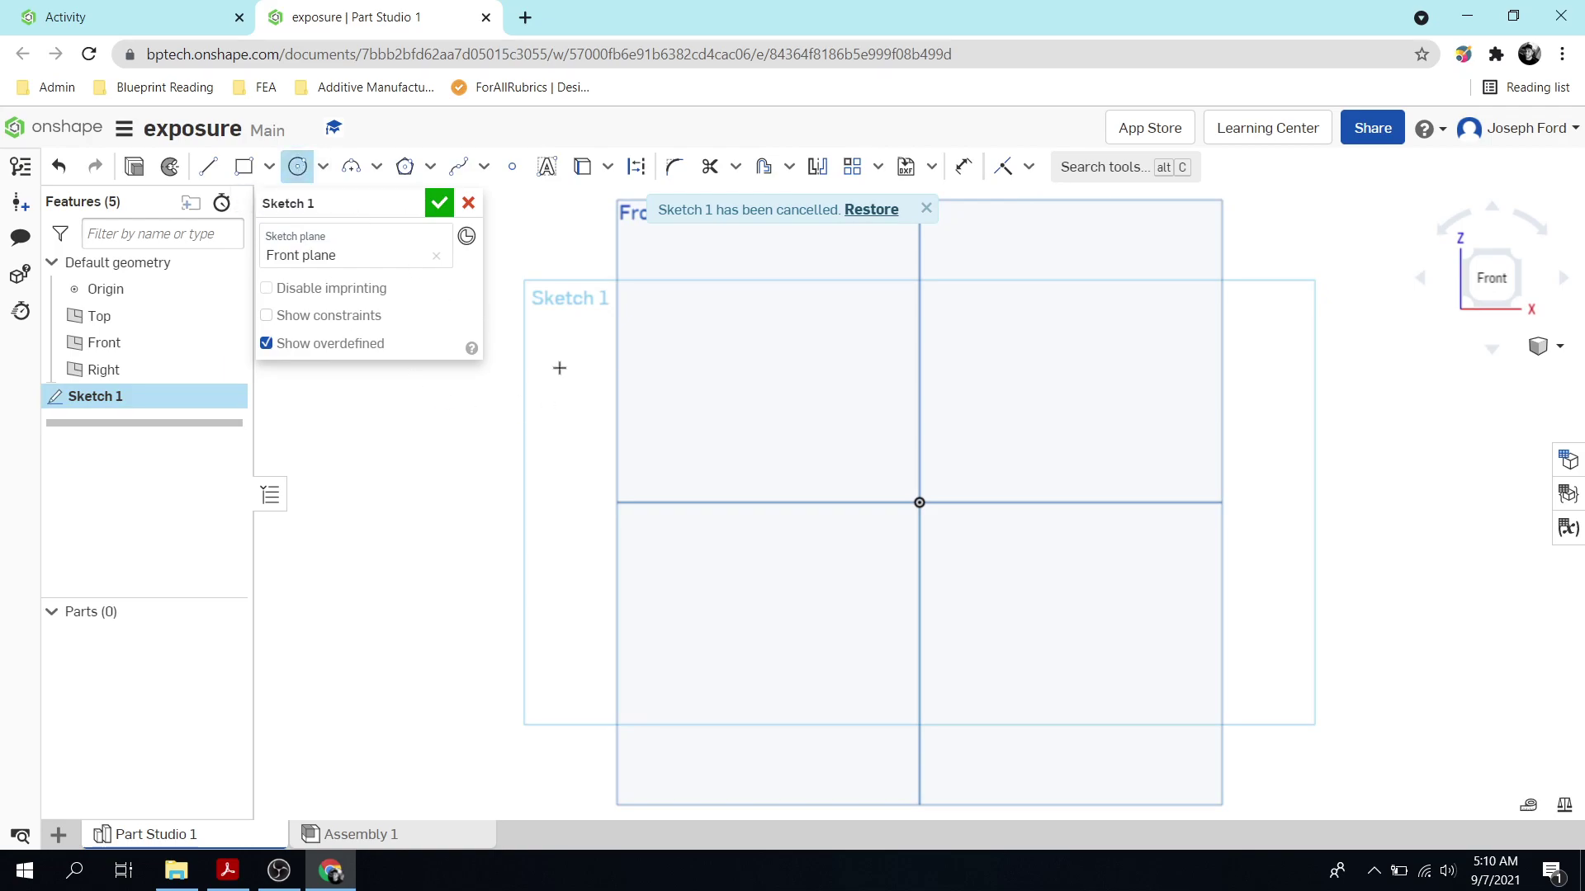
click(669, 441)
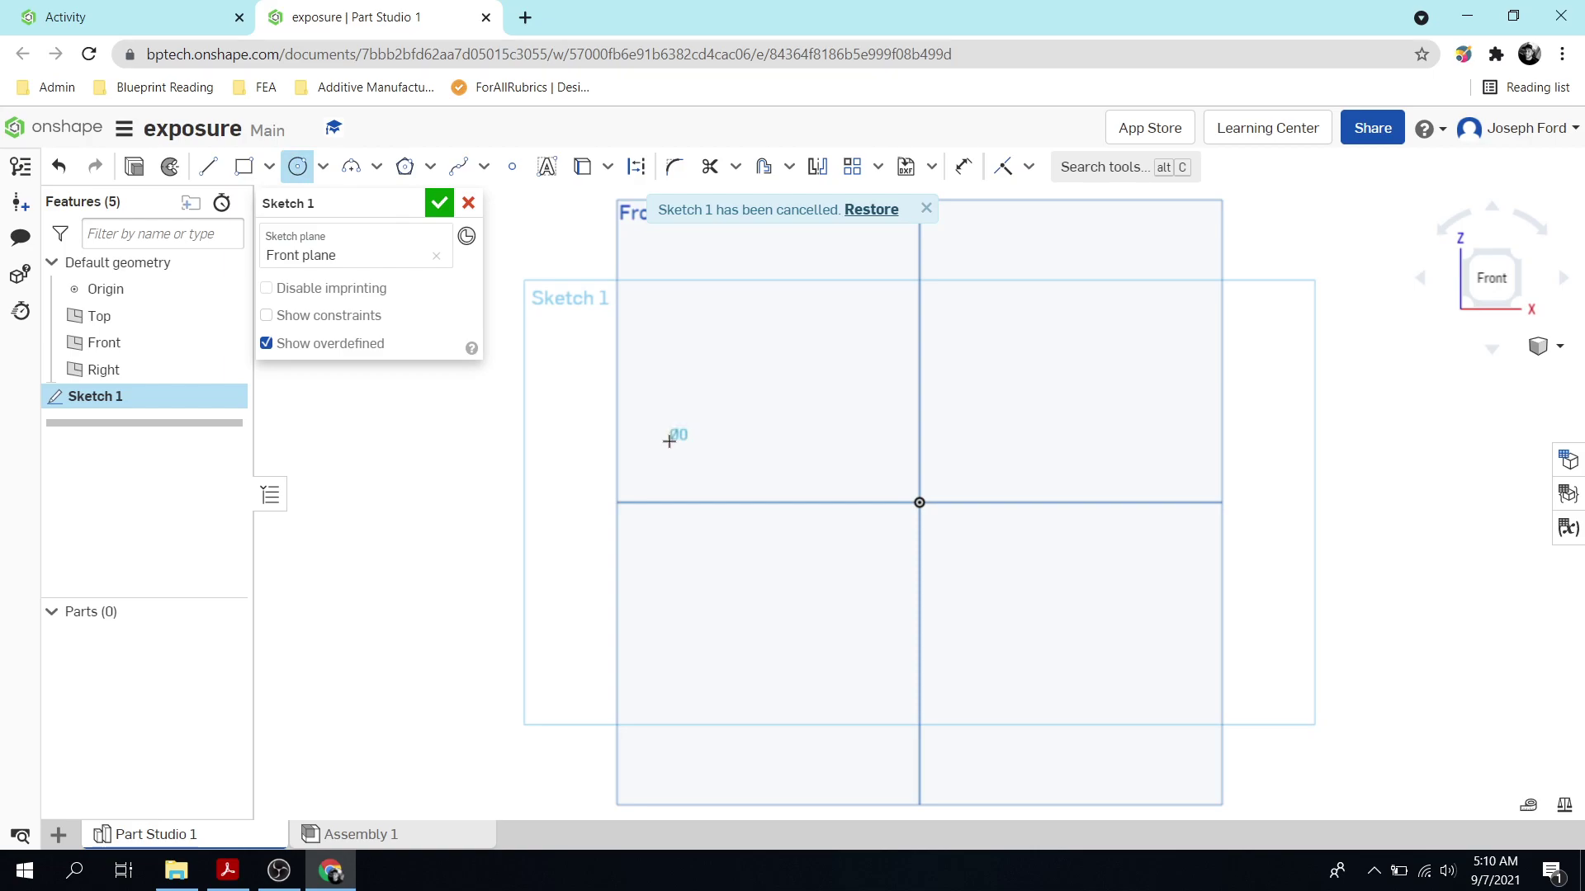
click(664, 288)
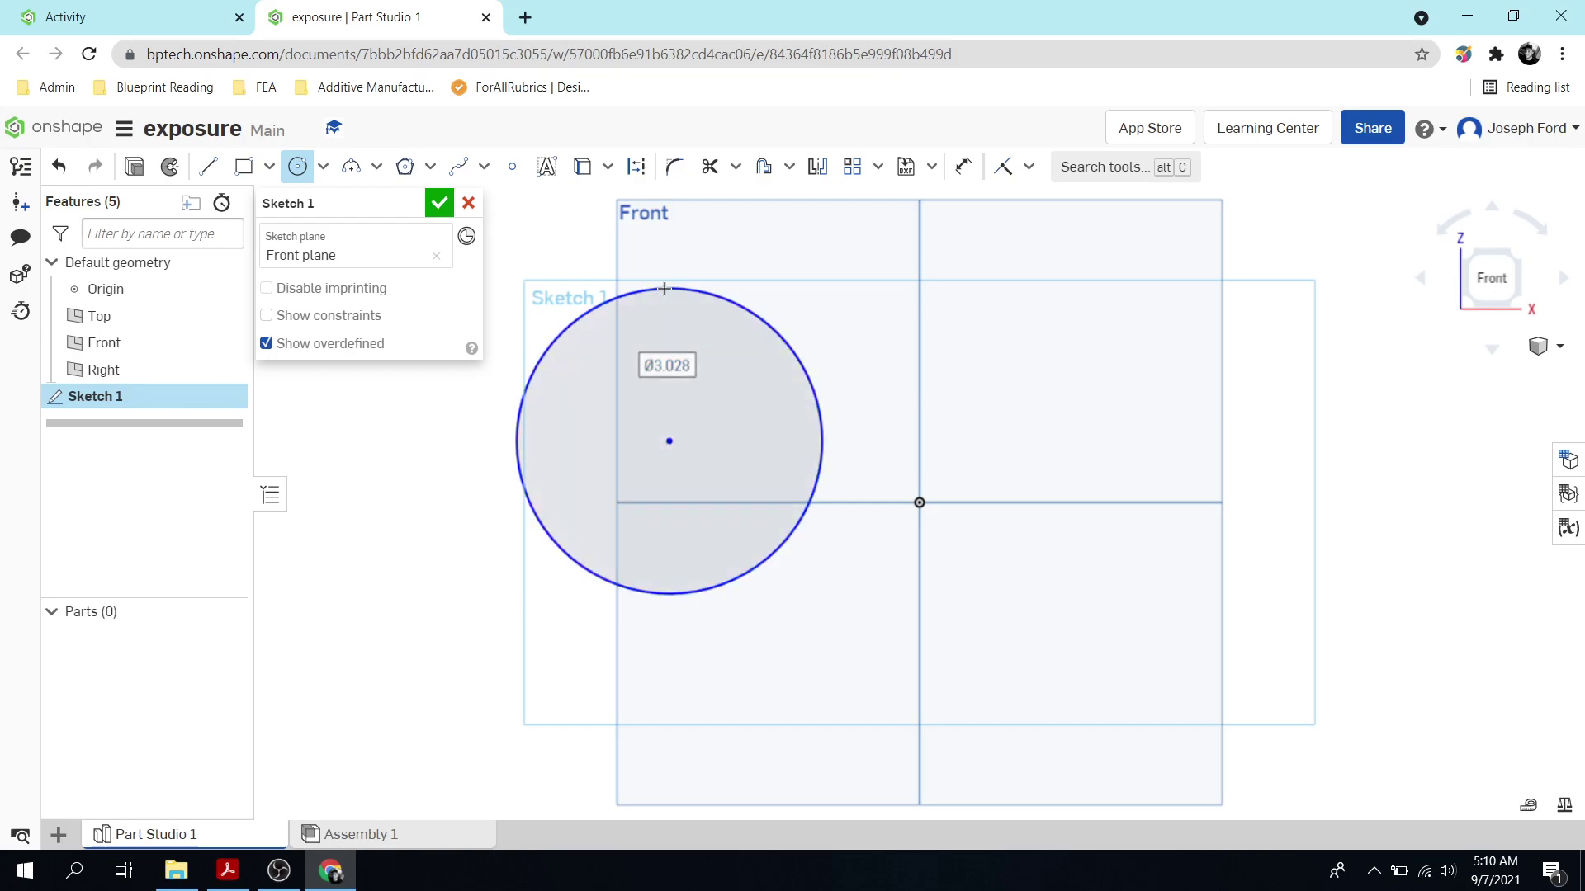
click(669, 441)
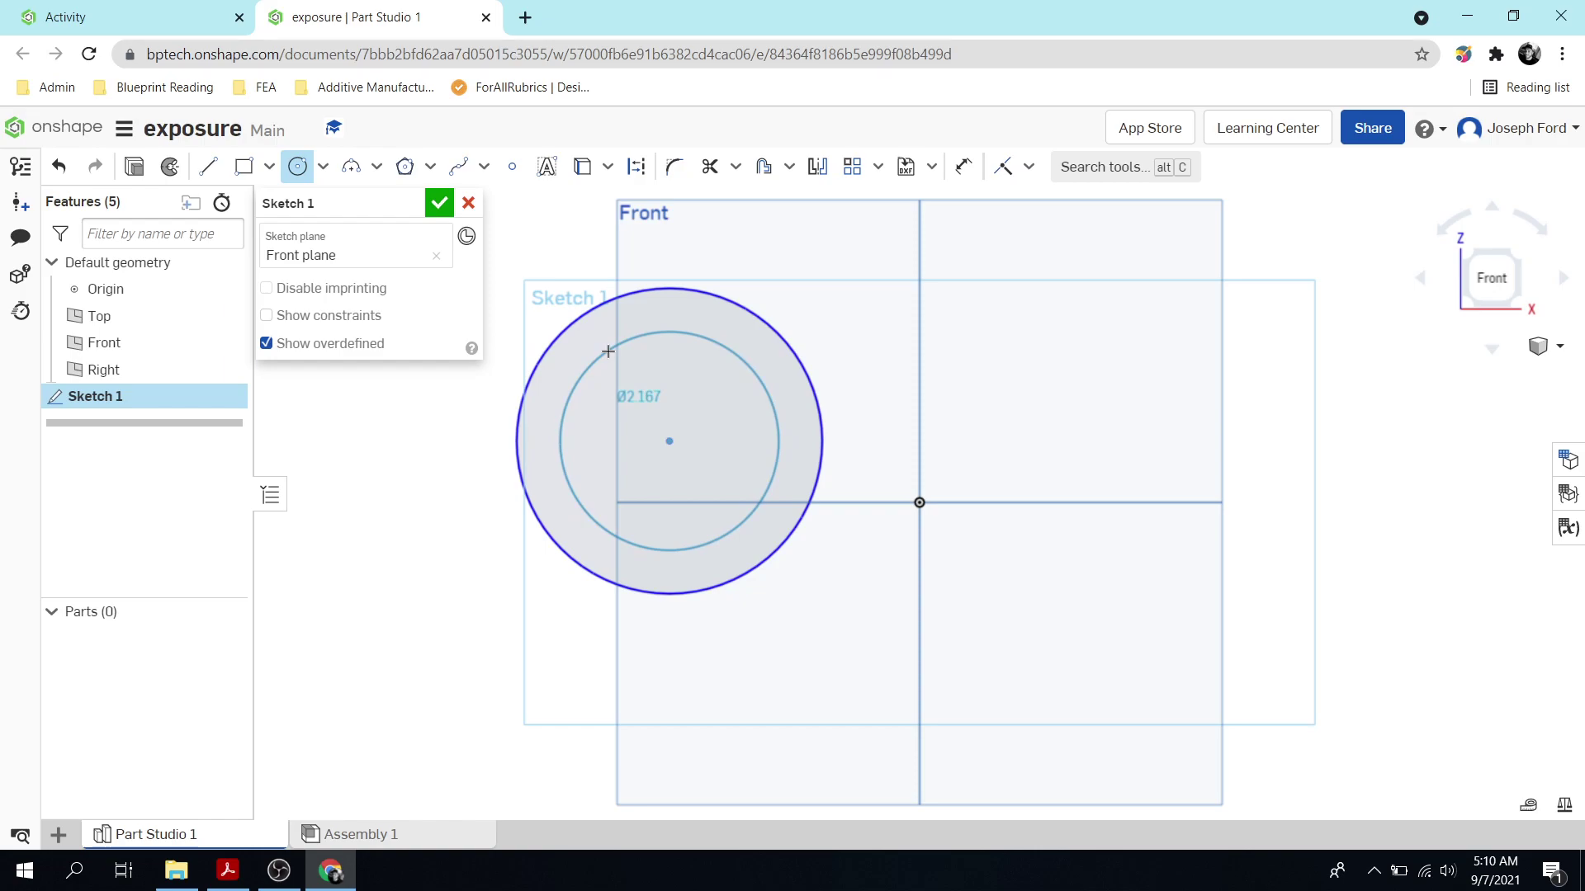
click(607, 351)
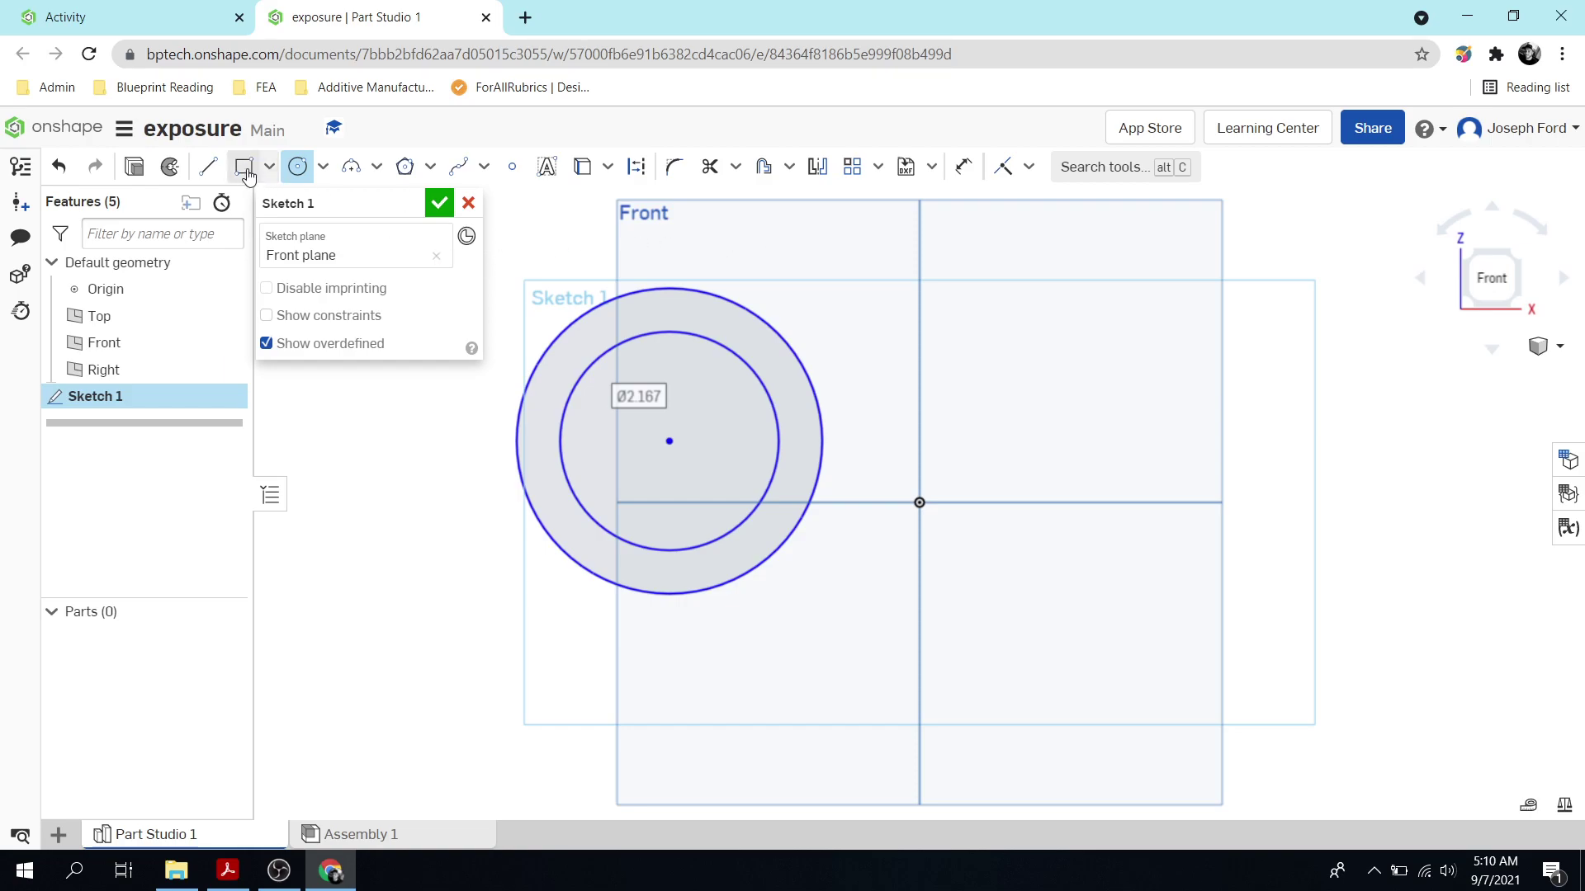
Draw two vertical lines, each about 0.43 long, joining the inner circle to the outer circle at their top and bottom points
click(206, 169)
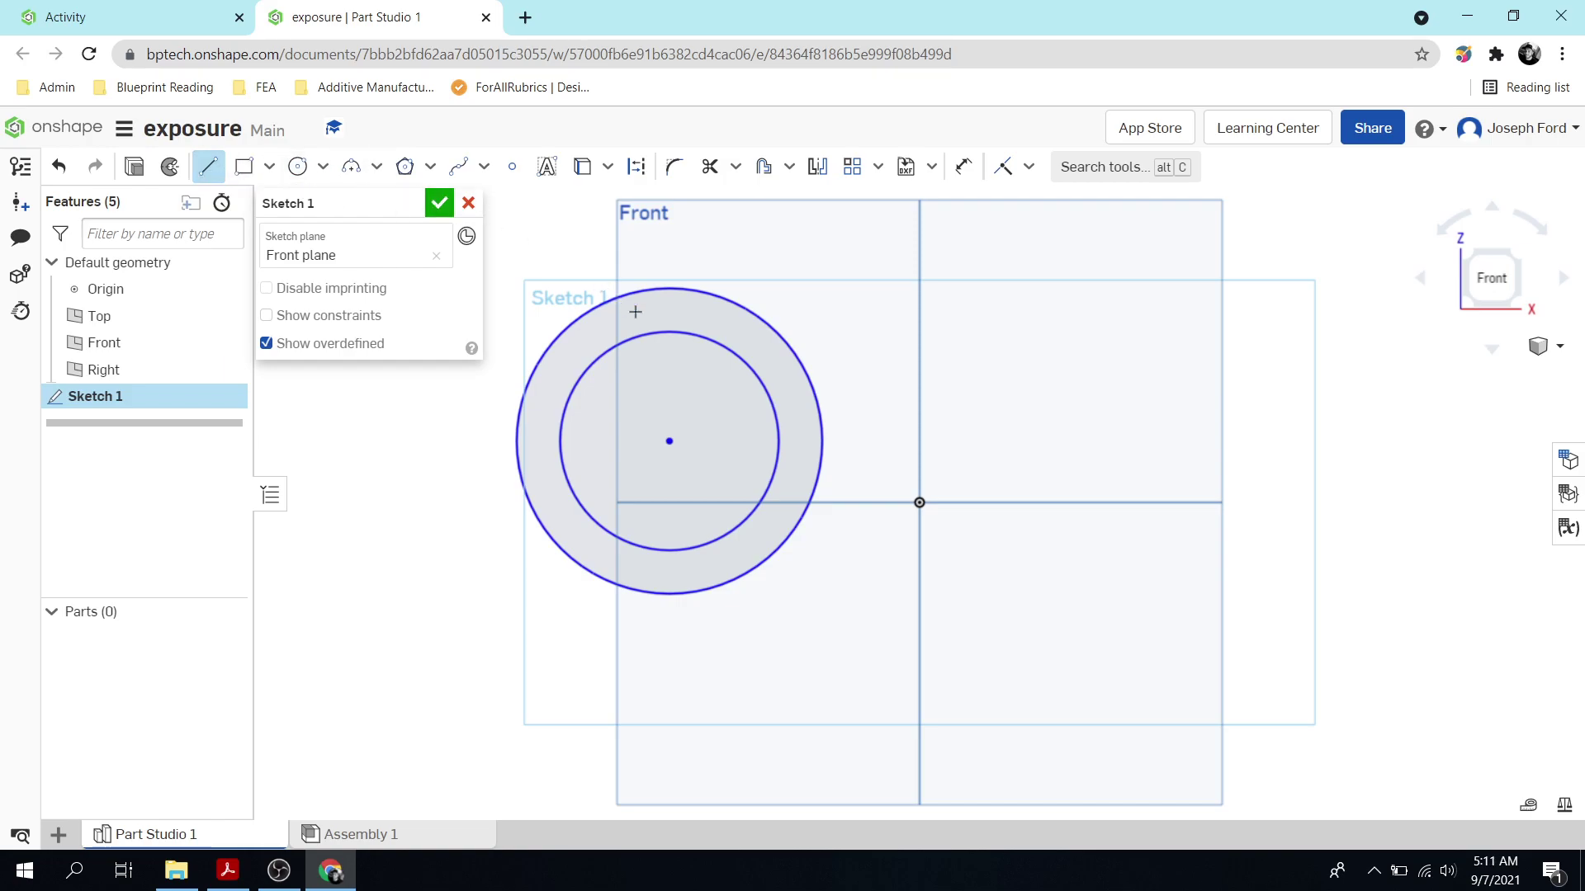
click(670, 443)
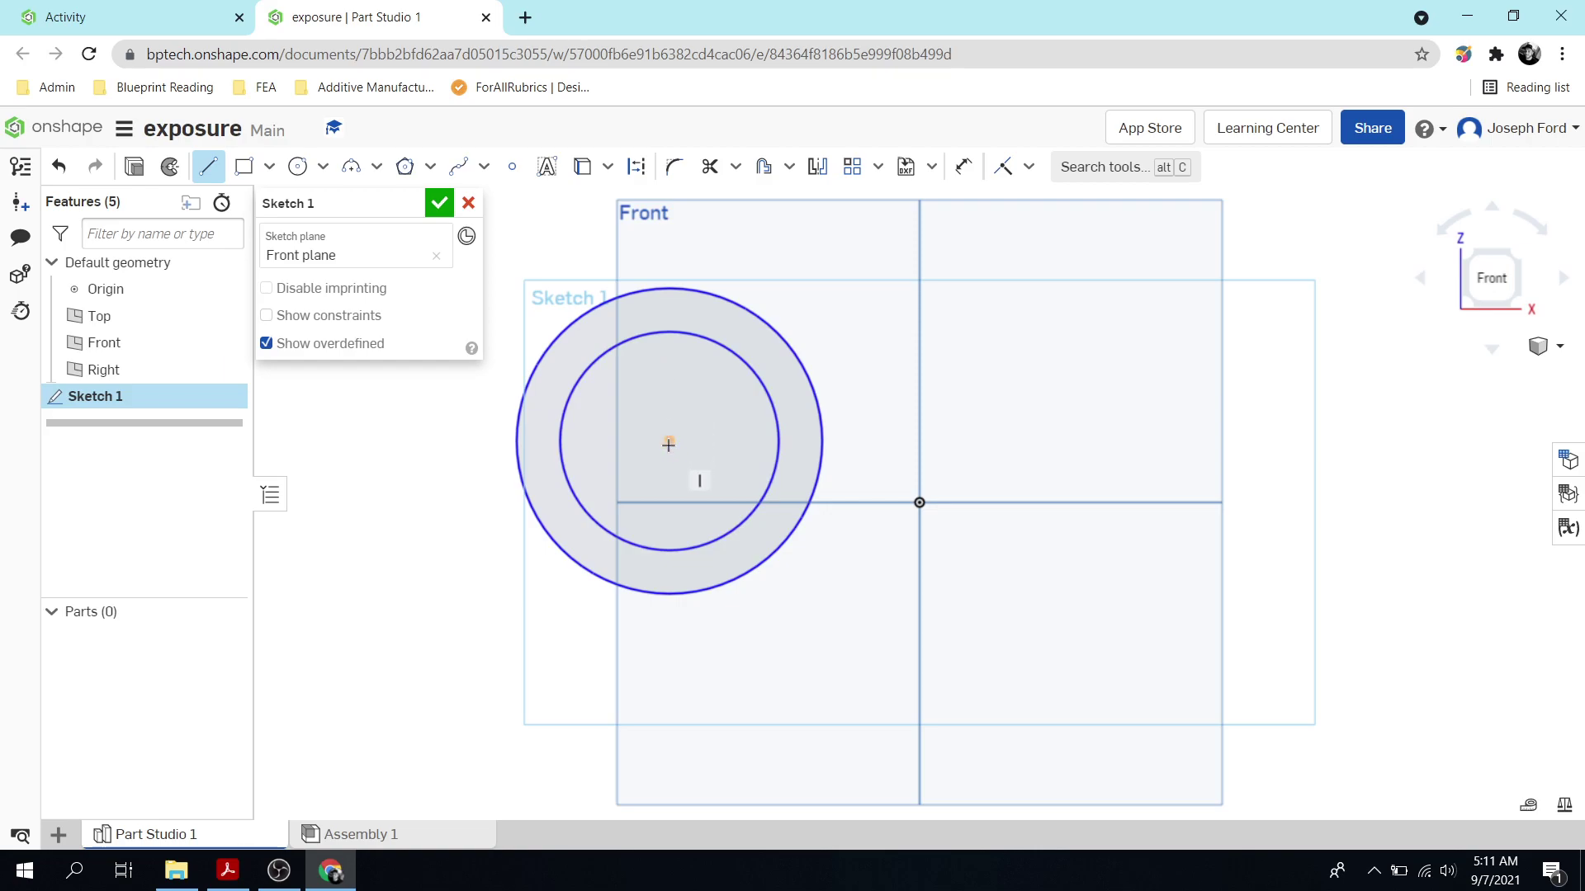
click(670, 332)
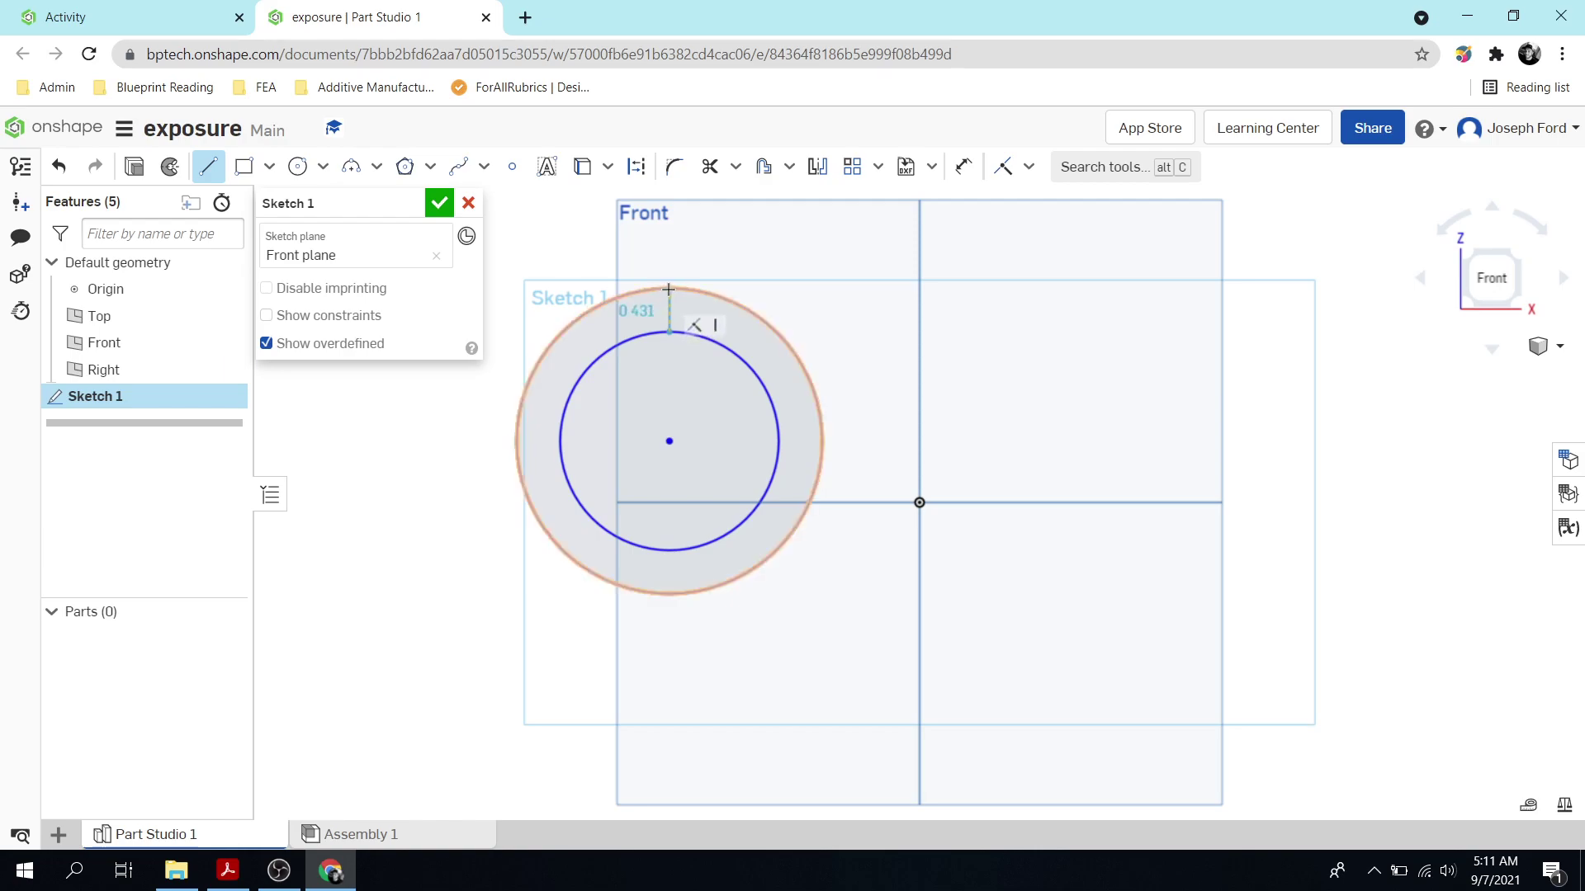
click(668, 289)
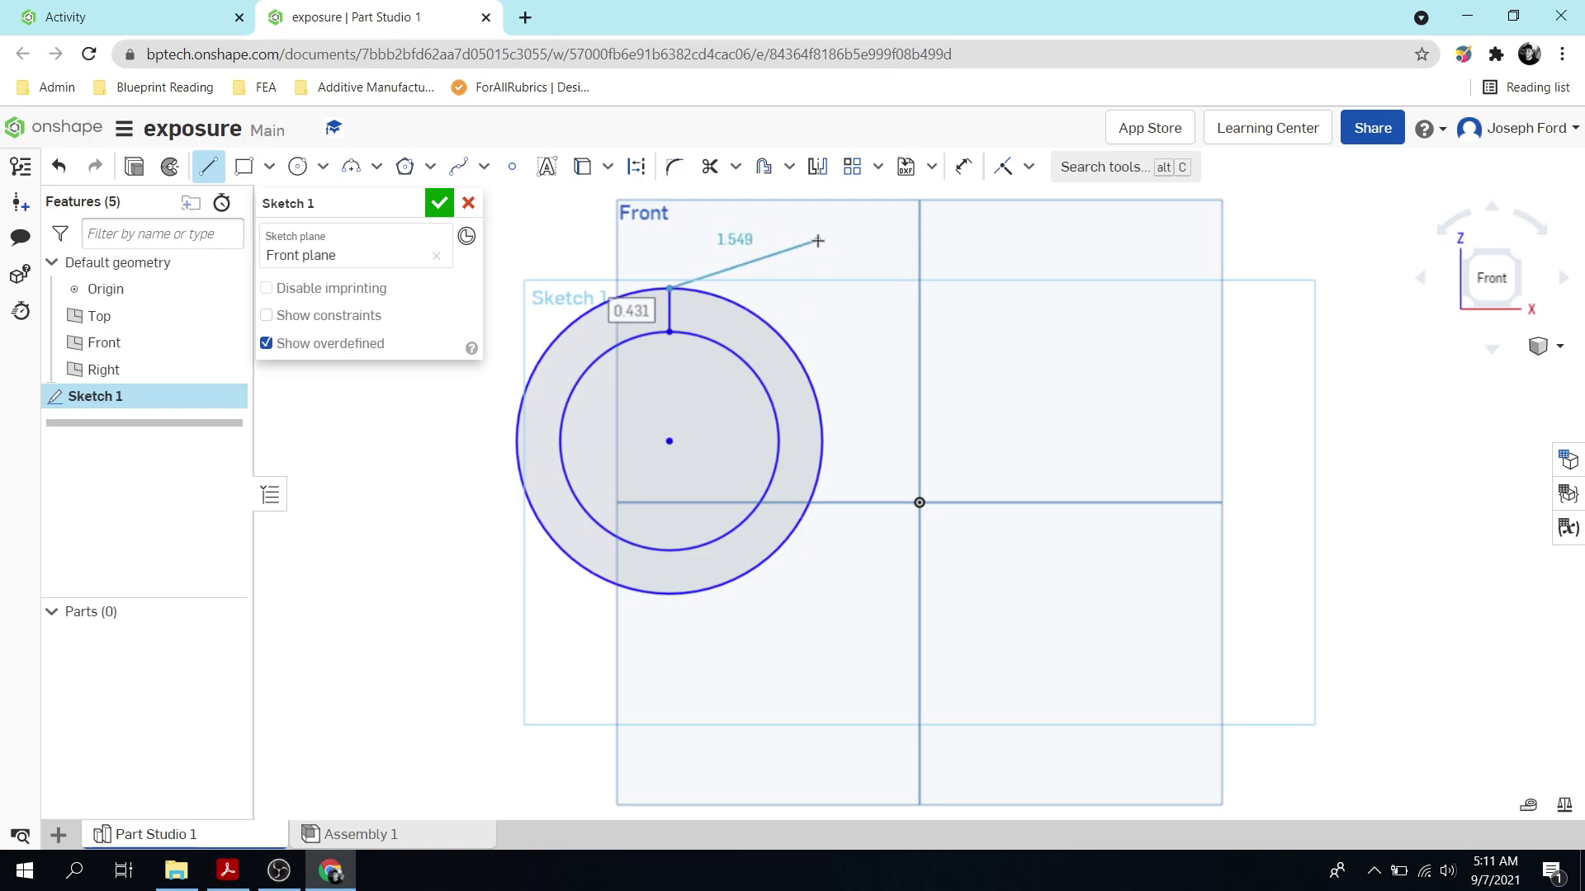
key(Escape)
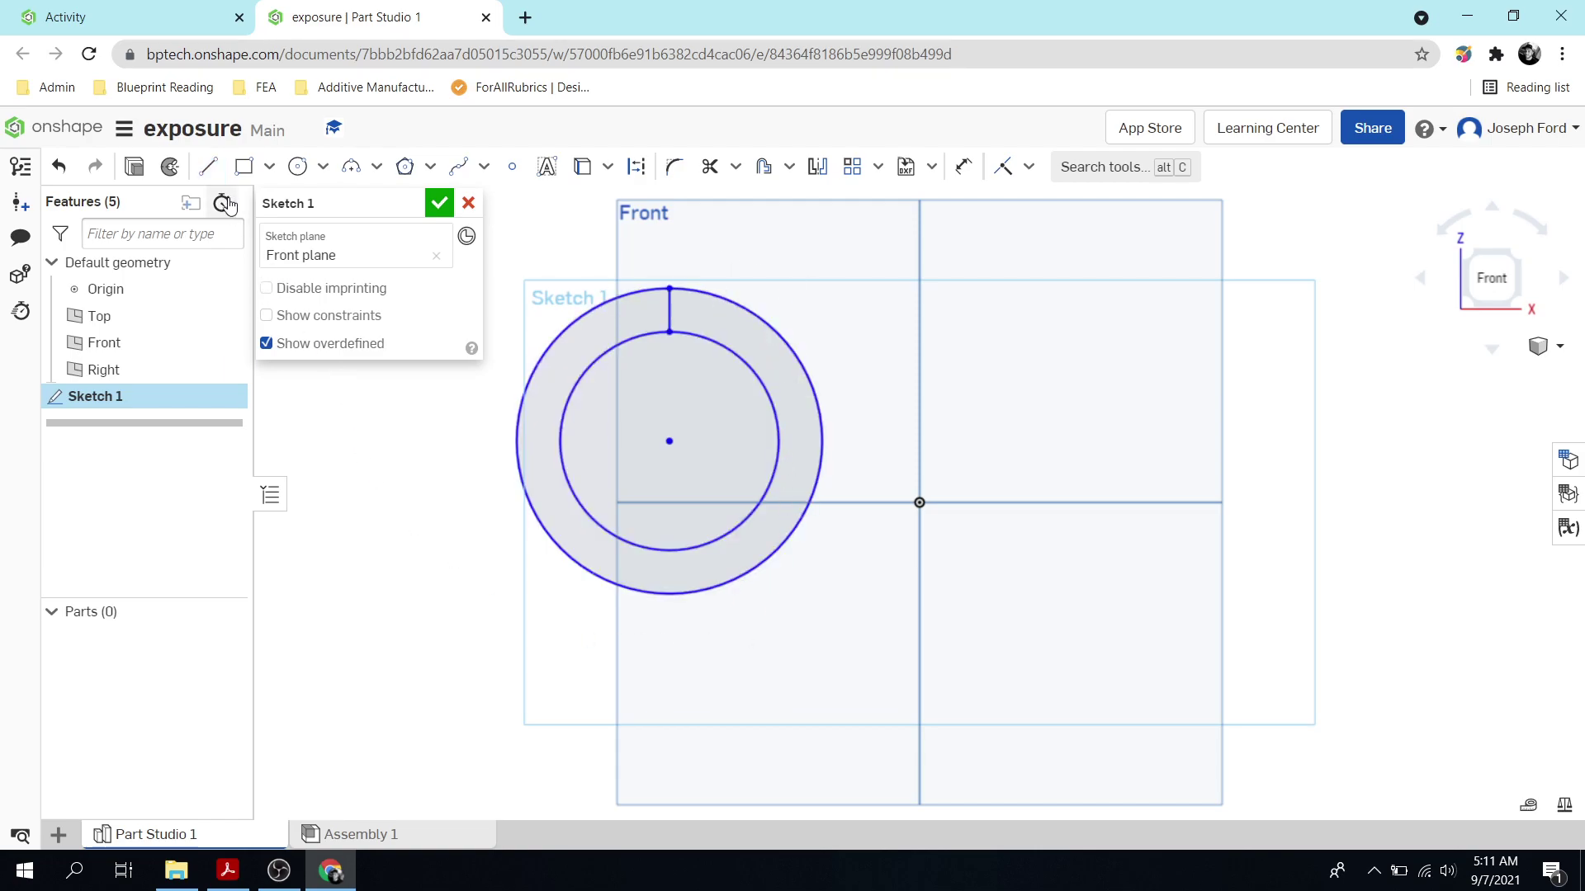
click(206, 170)
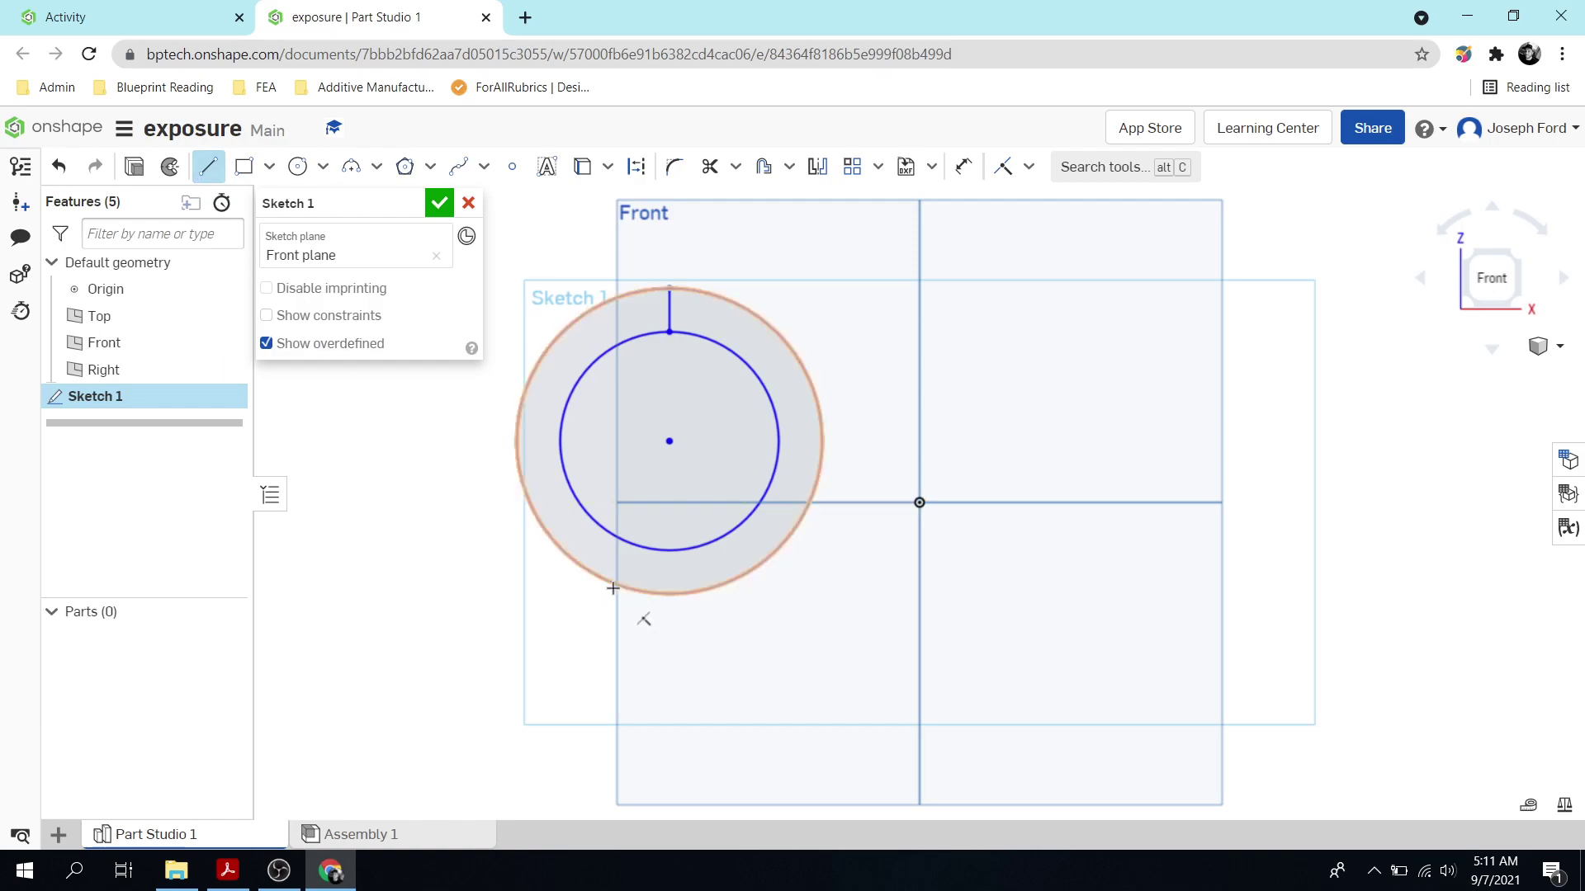
click(669, 550)
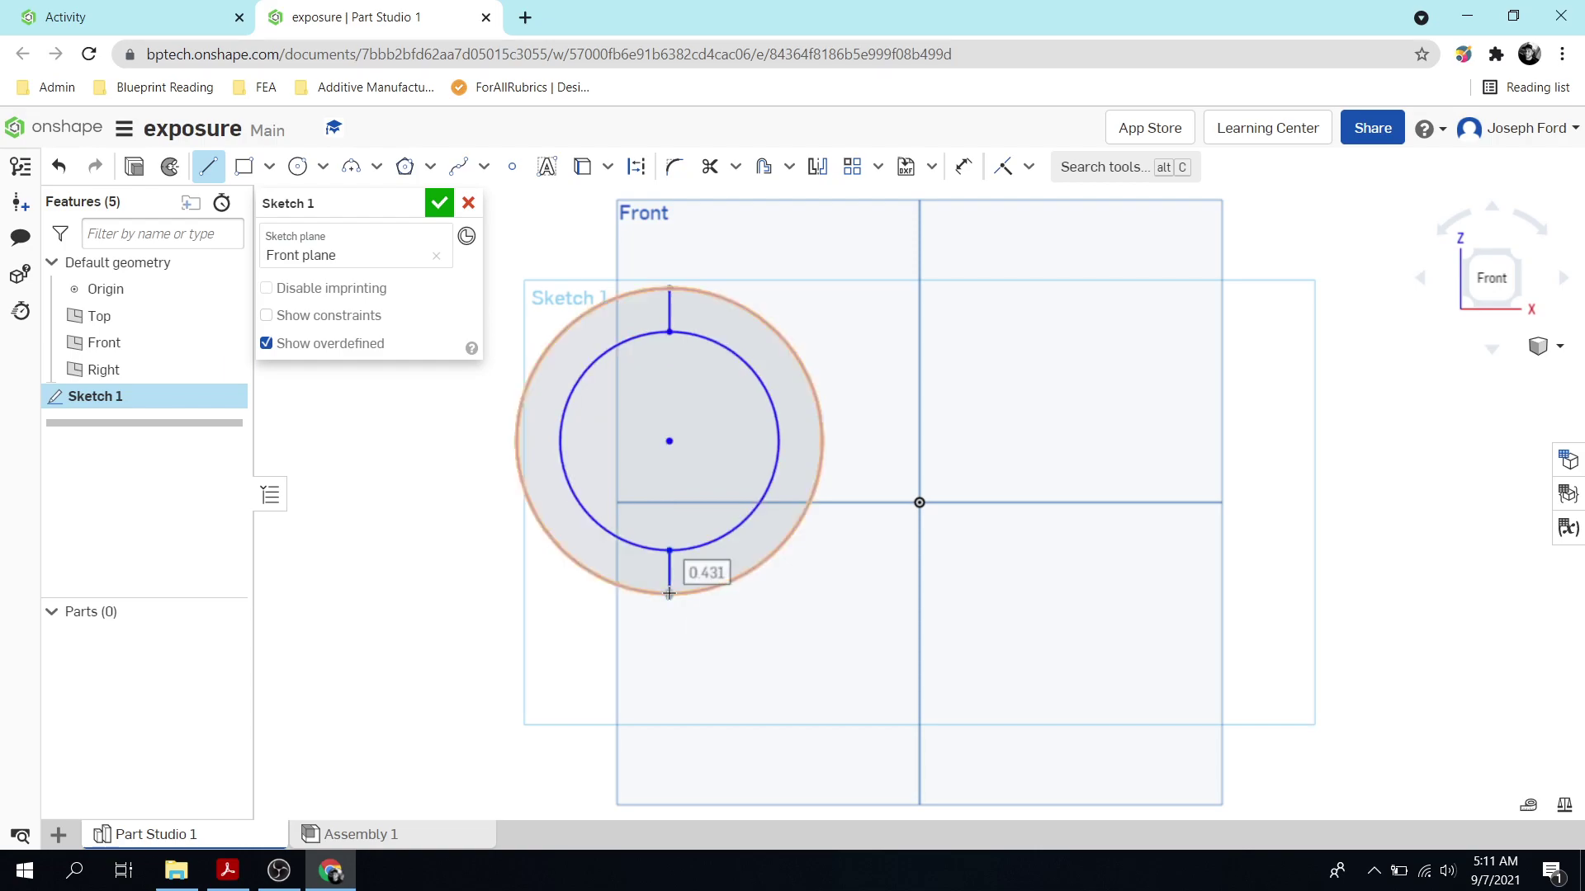
Finish the lower vertical line, about 0.43 long, on the outer circle and leave the line command
click(669, 593)
key(Escape)
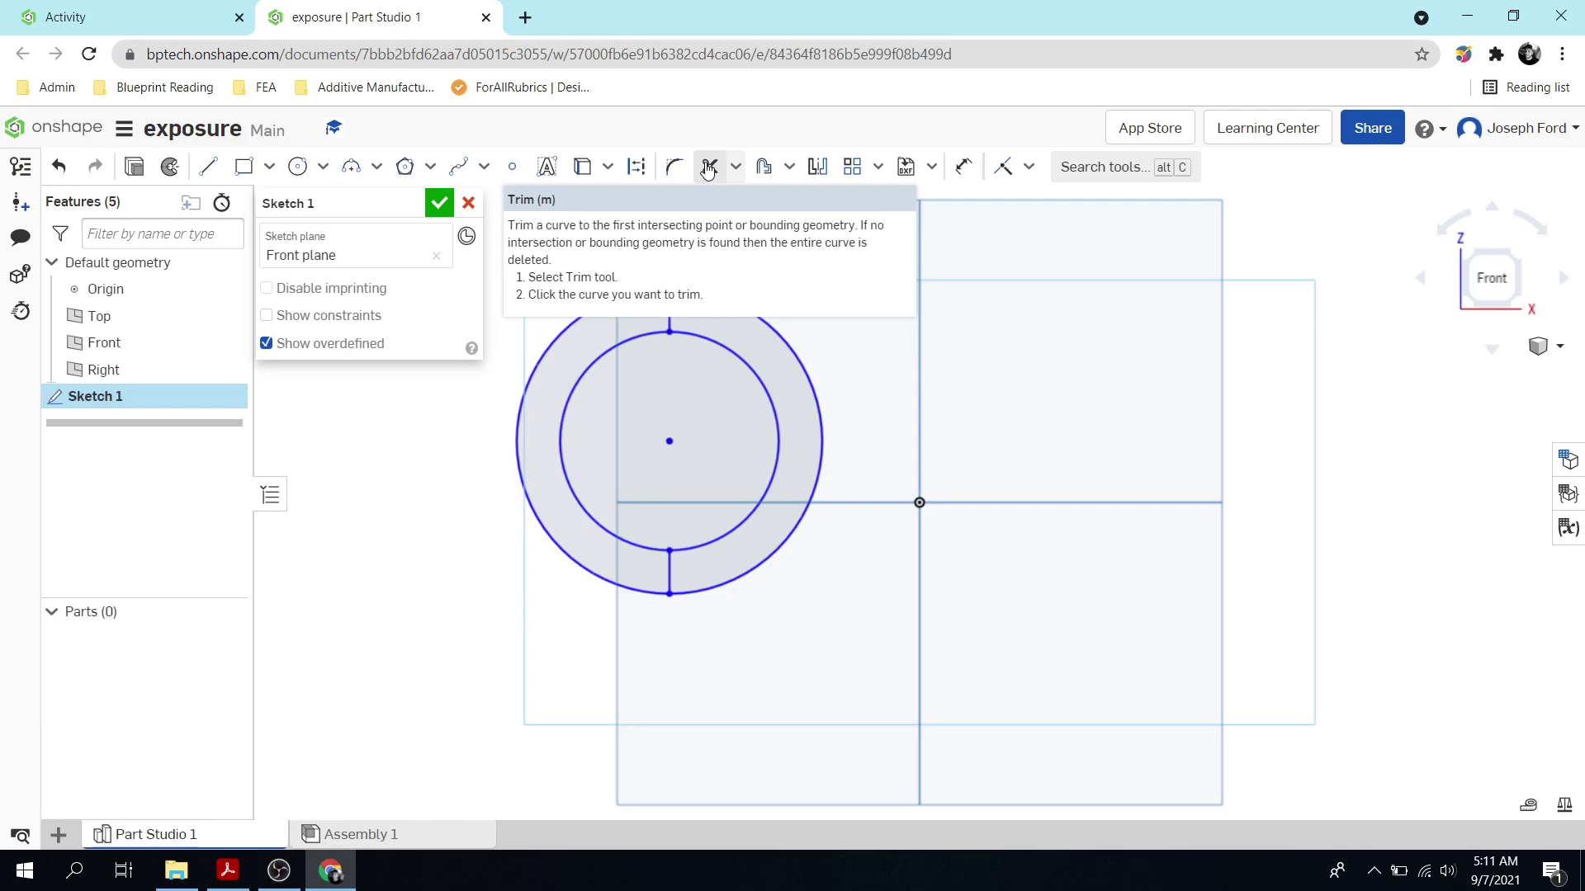
key(m)
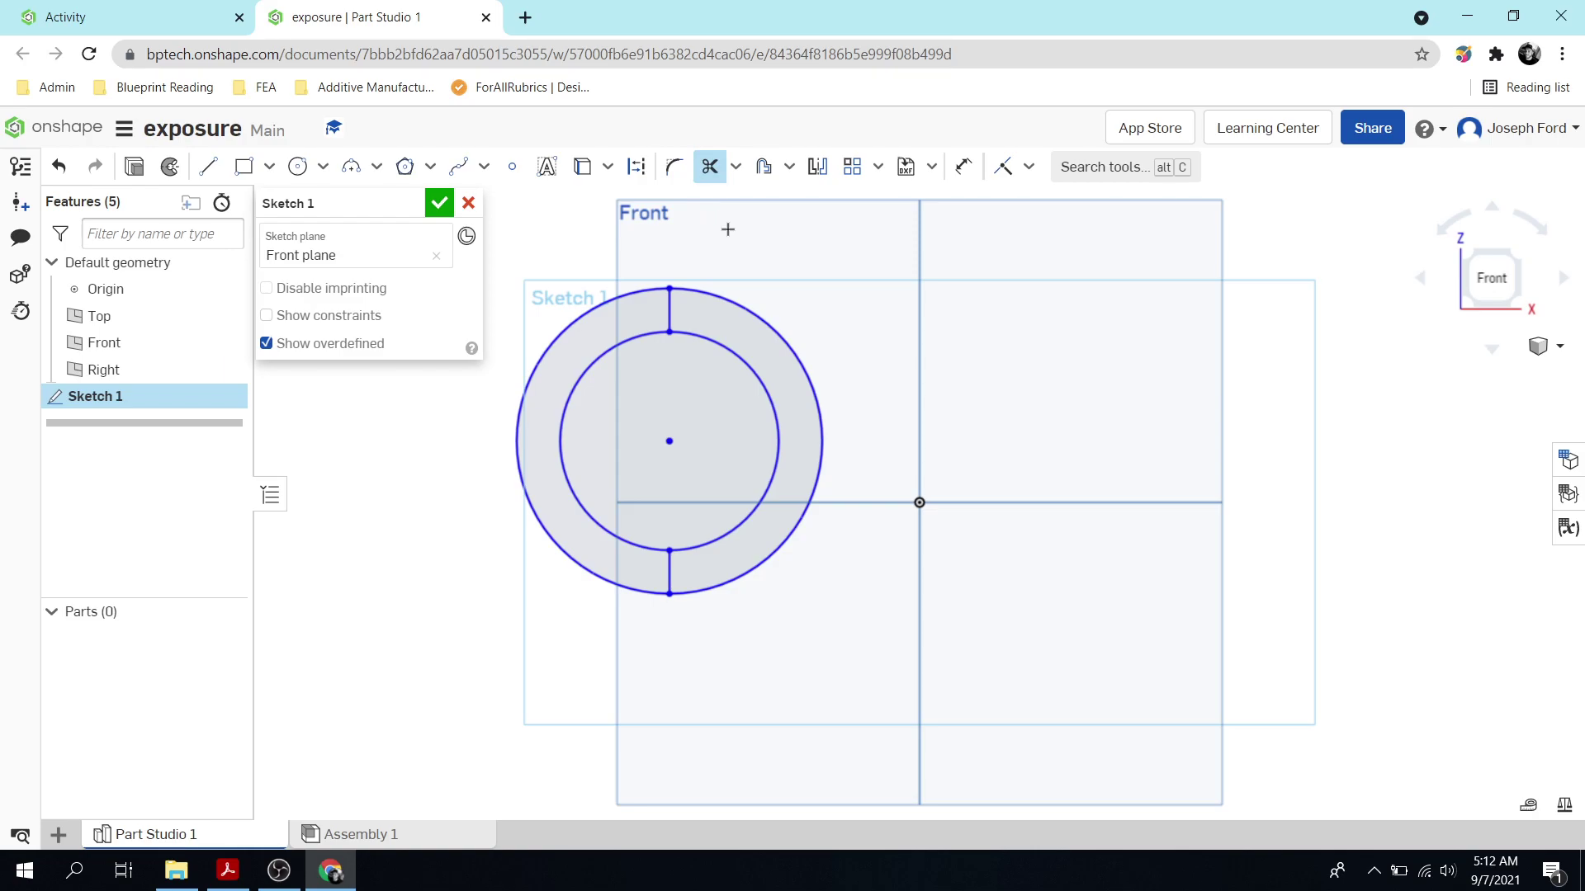
key(Escape)
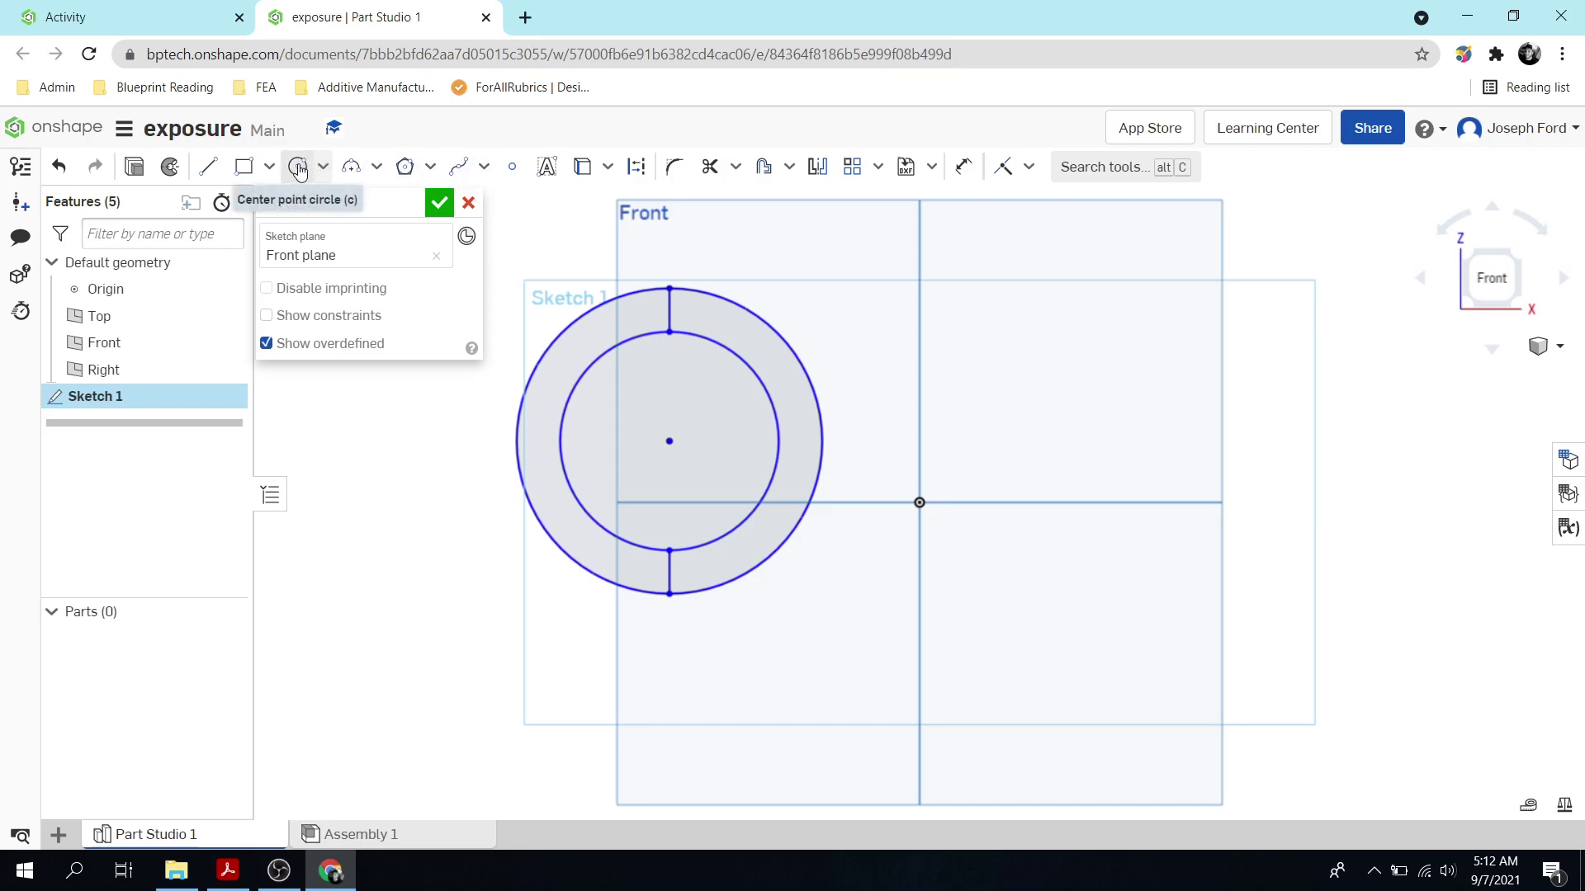
key(c)
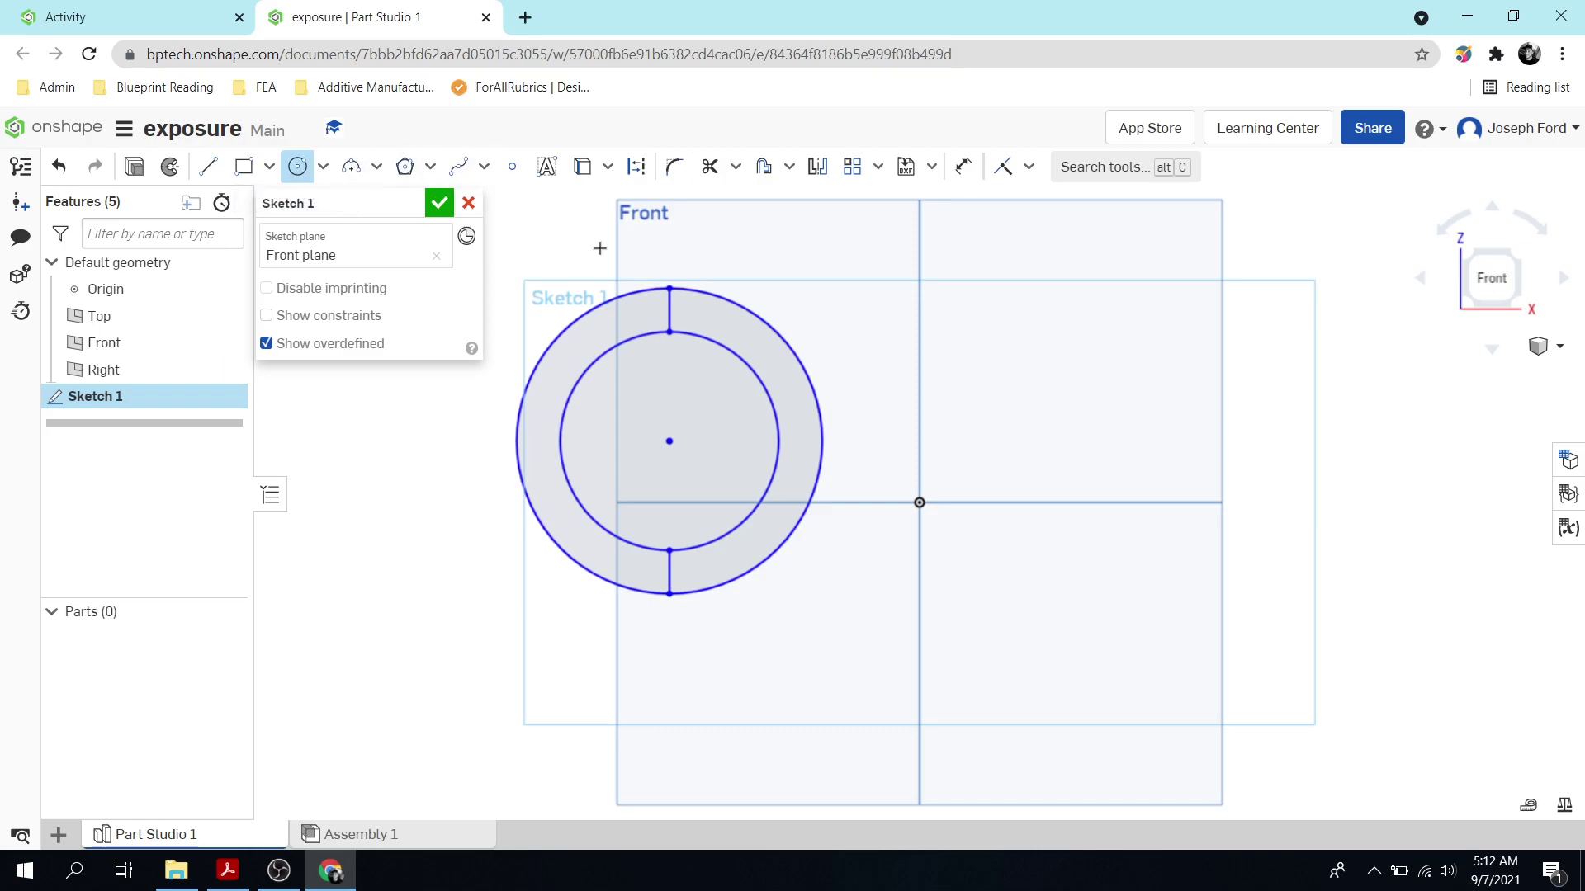
key(Escape)
Trim away the right halves of the outer and inner circles to leave a C-shaped profile
key(m)
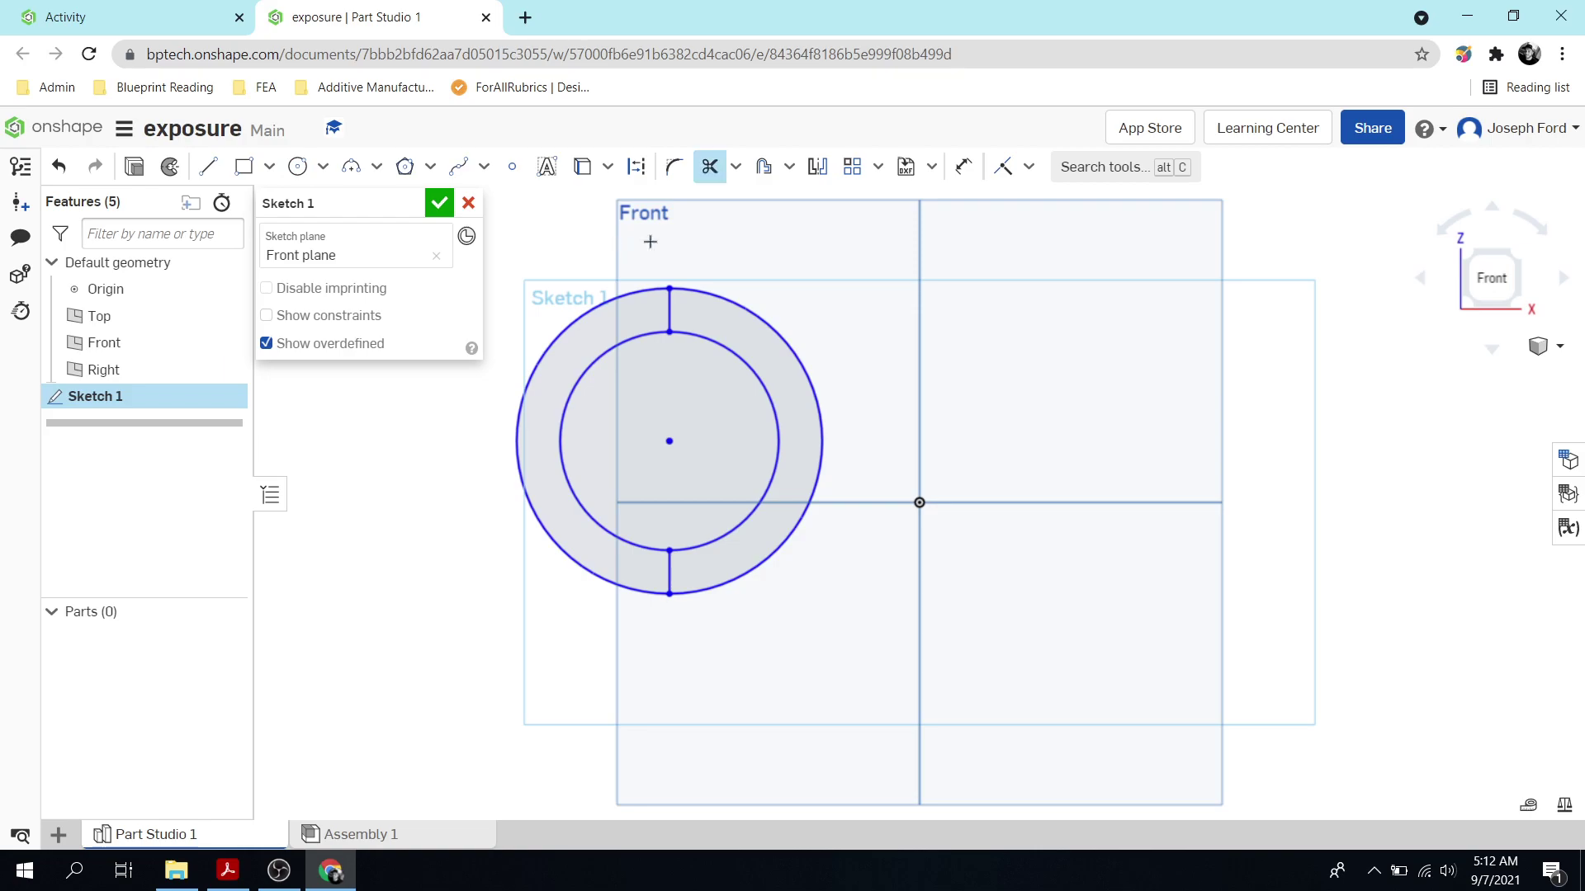
click(753, 311)
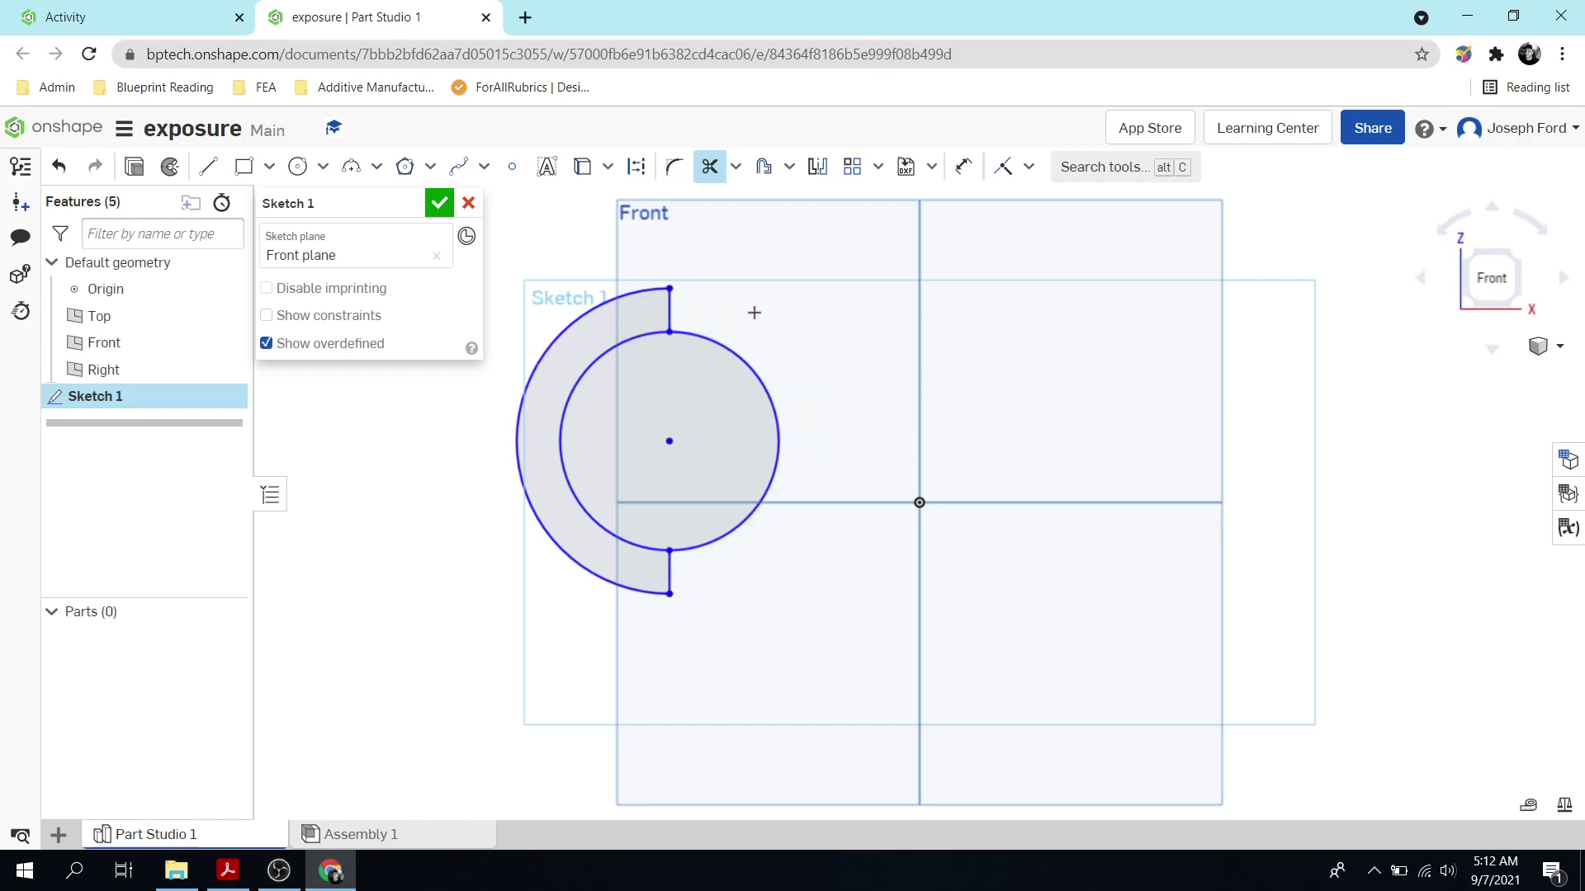
click(740, 359)
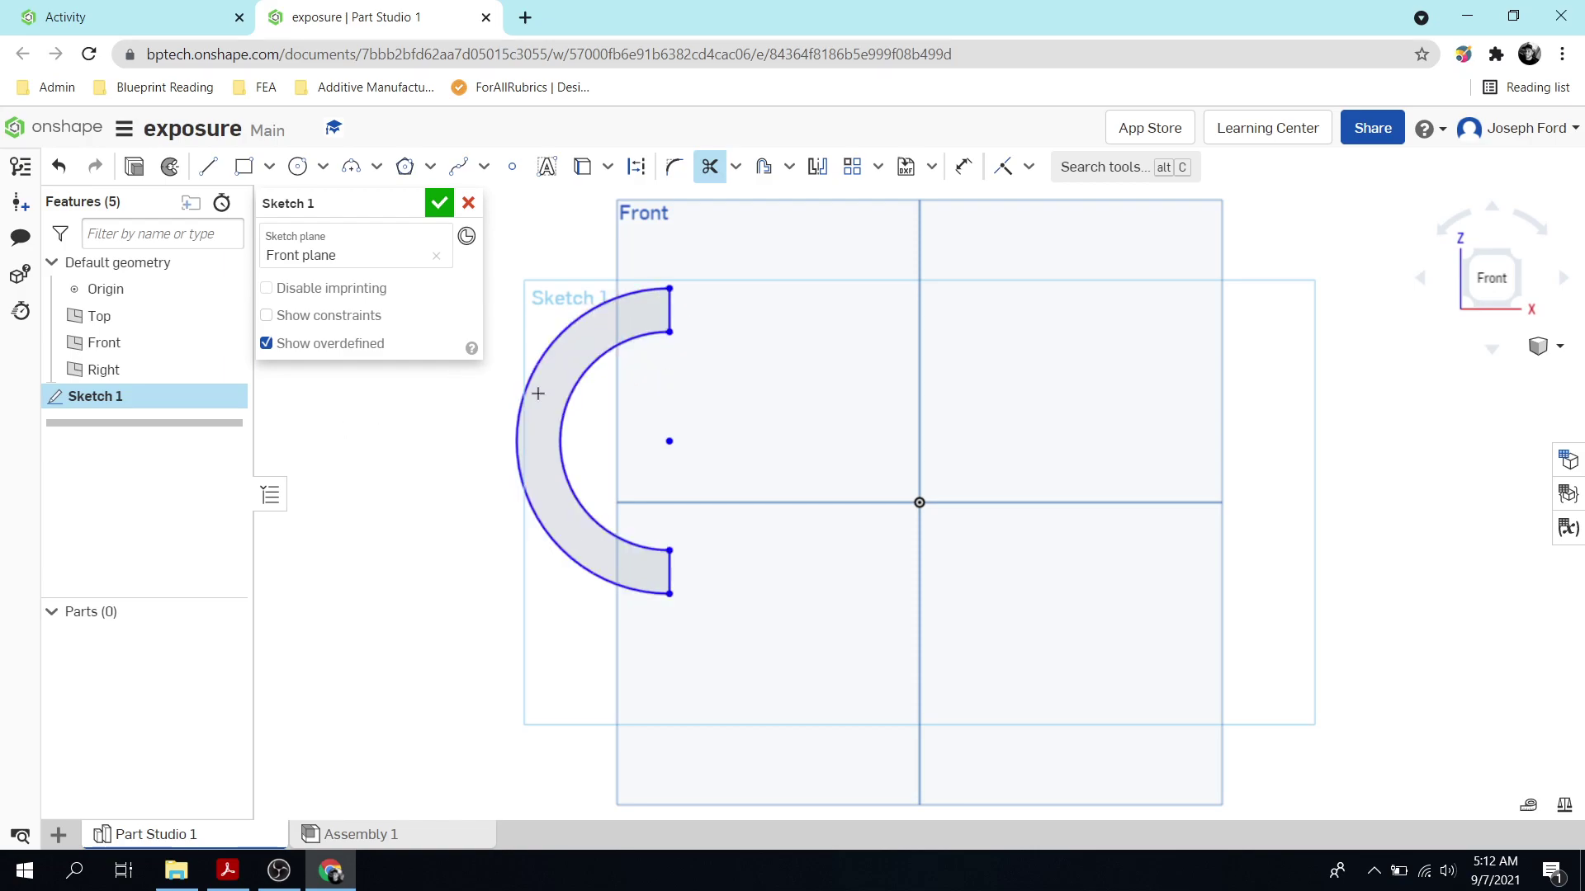
Extrude the C profile as a new solid with a blind depth of 1 in
click(133, 168)
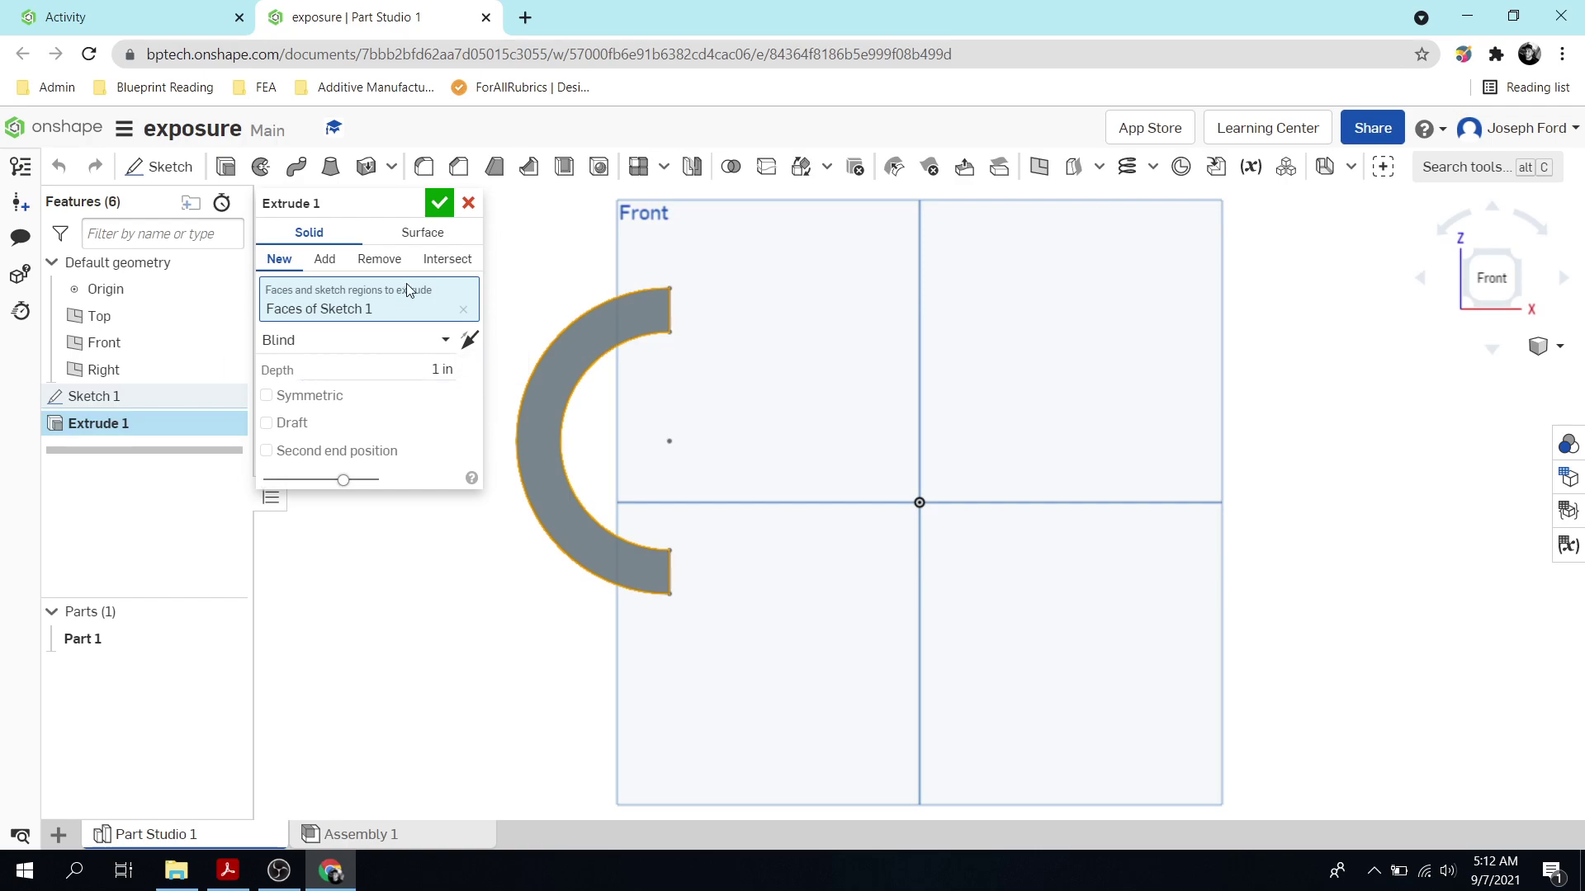
click(440, 203)
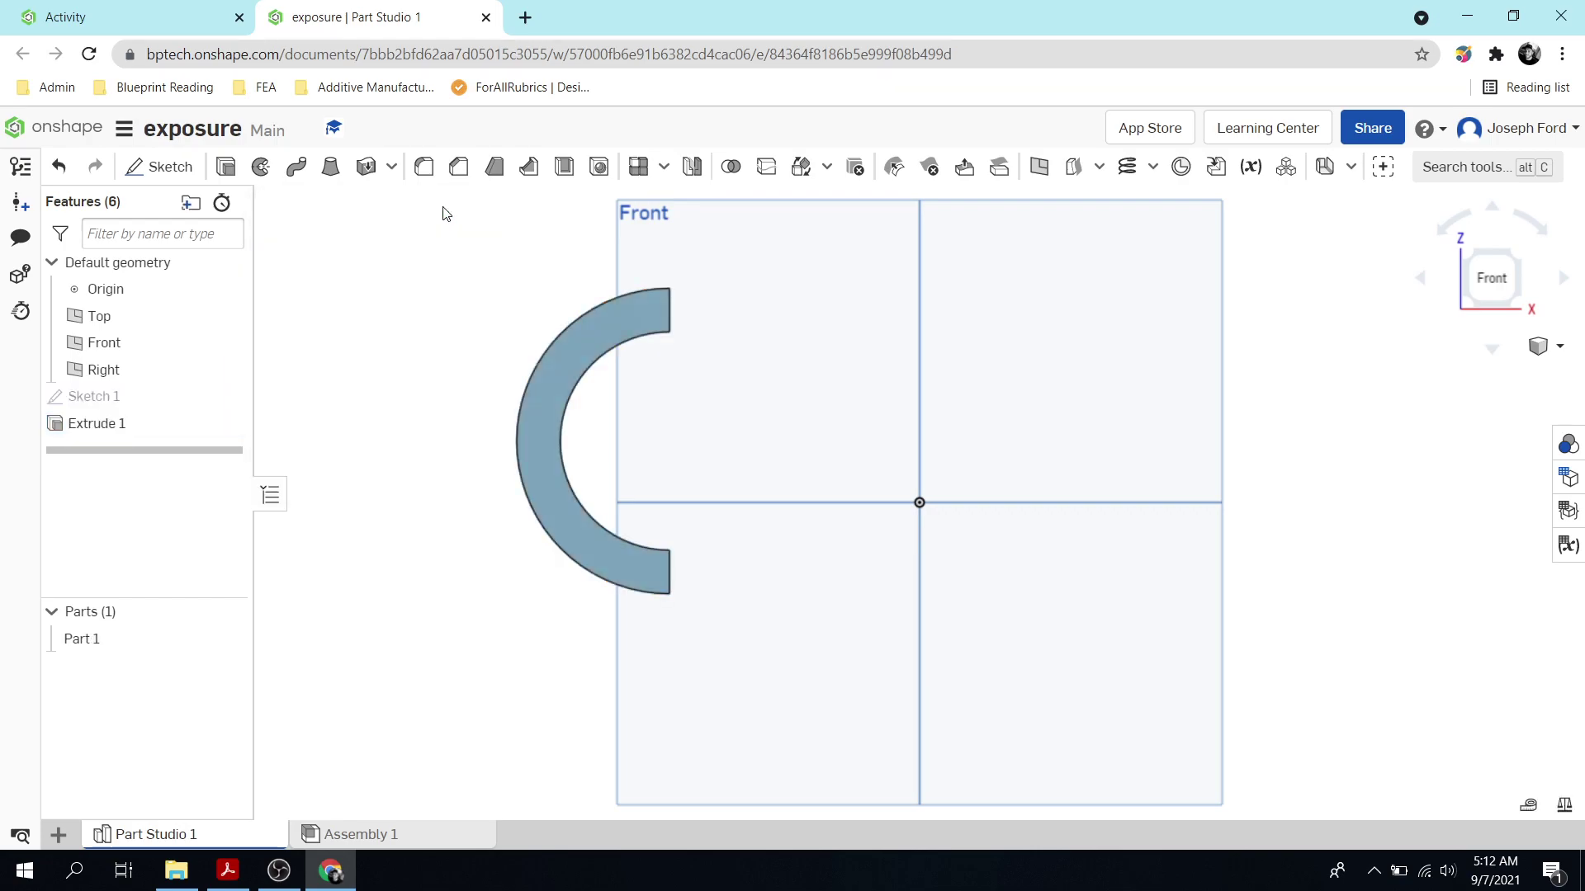
Examine the thickness of the extruded letter C from both sides and return to the front view
key(Left)
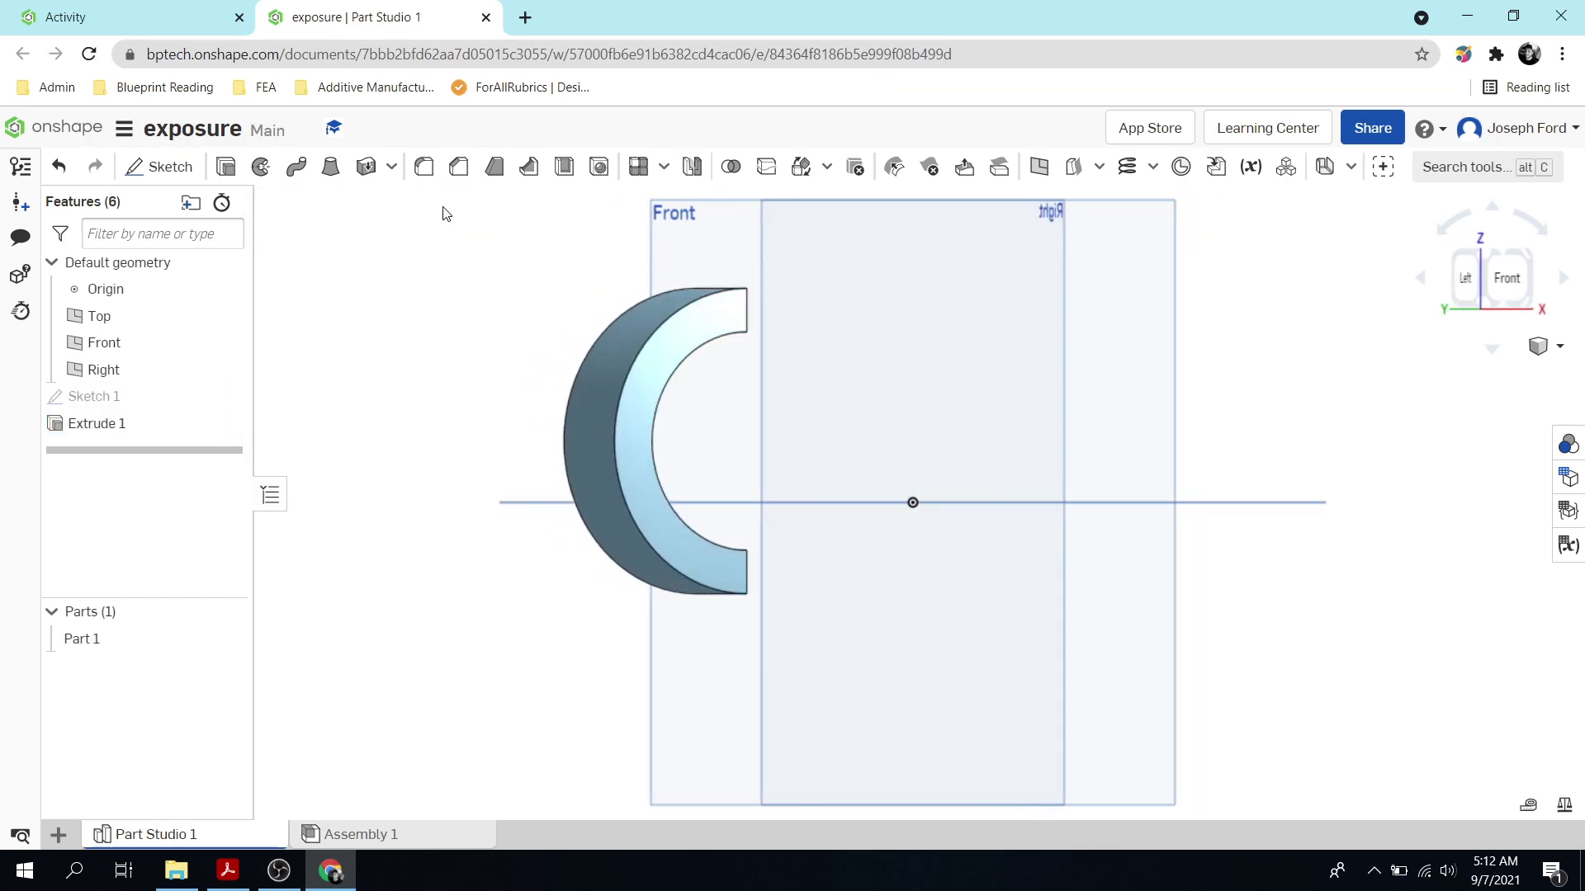
key(Right)
key(Right)
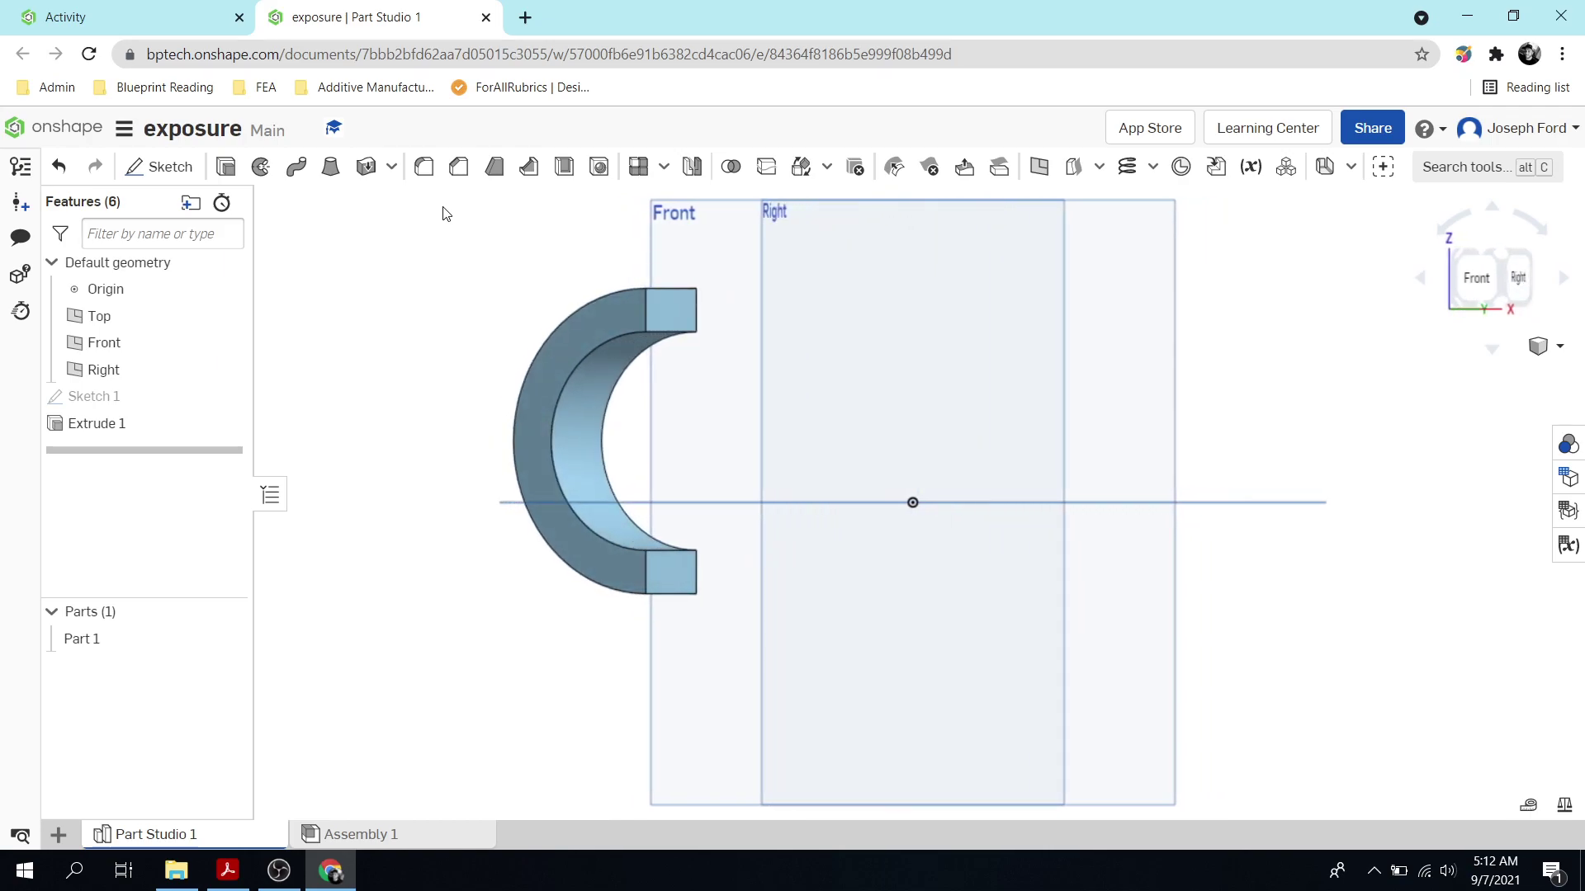
key(Left)
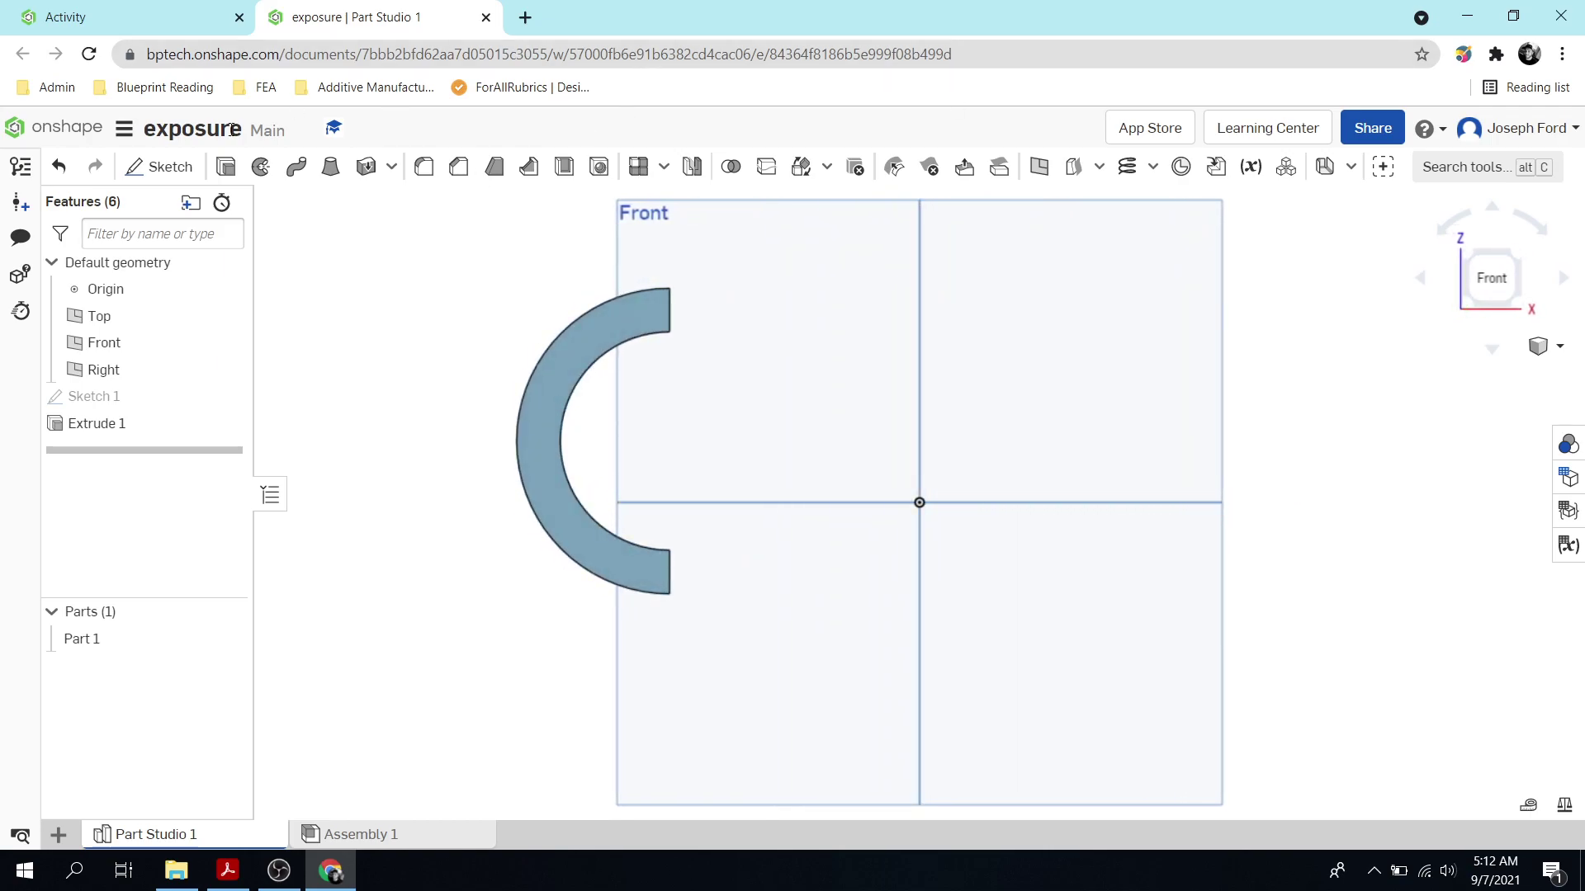
key(Right)
key(Right)
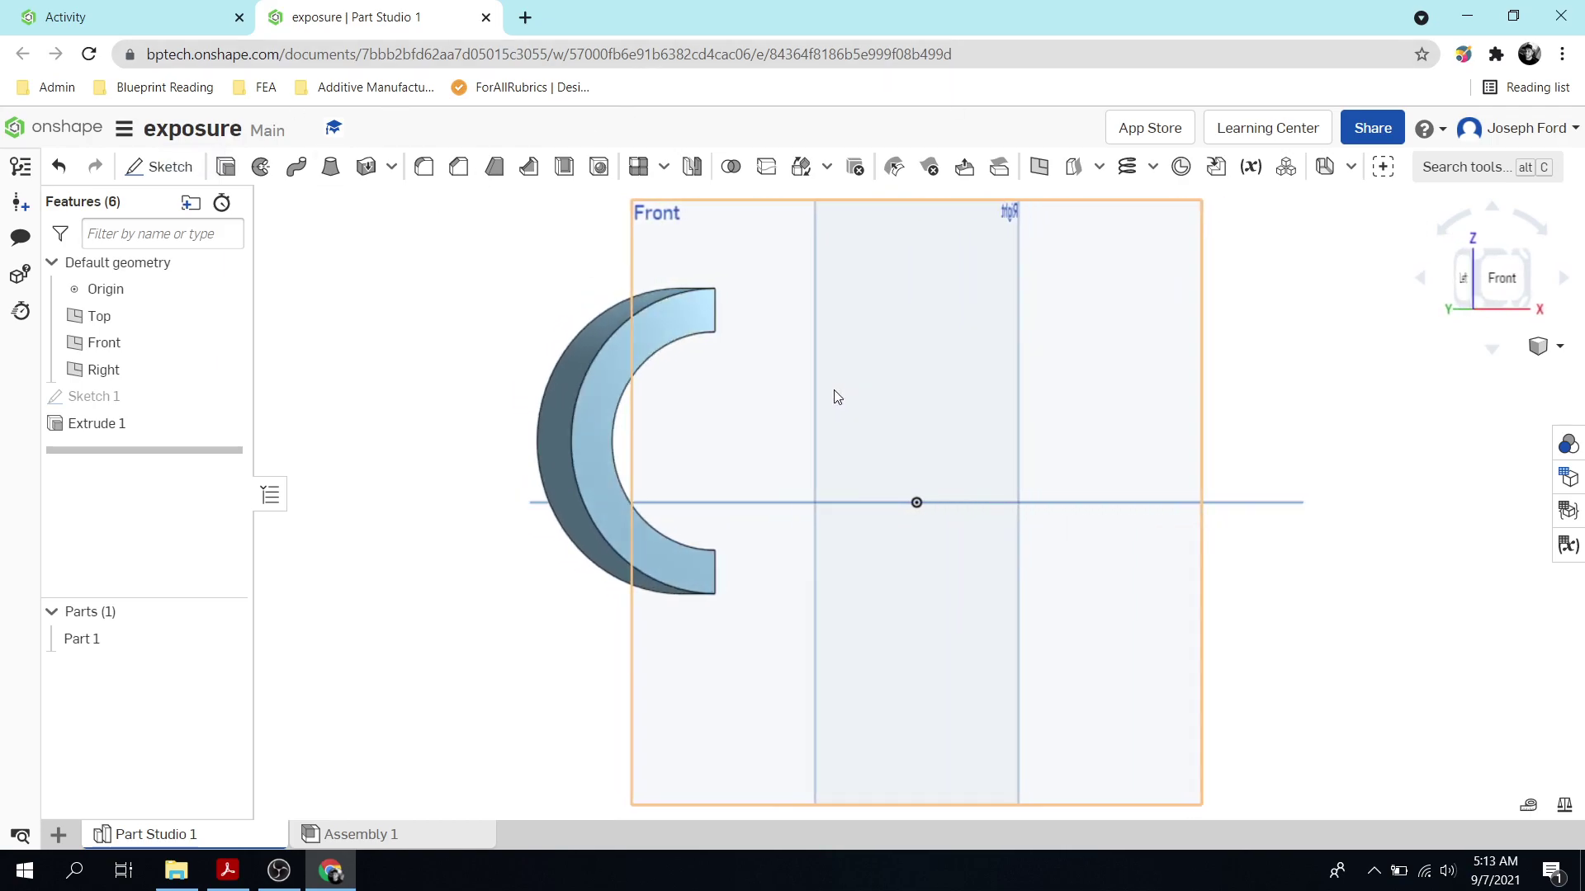
key(Left)
key(Left)
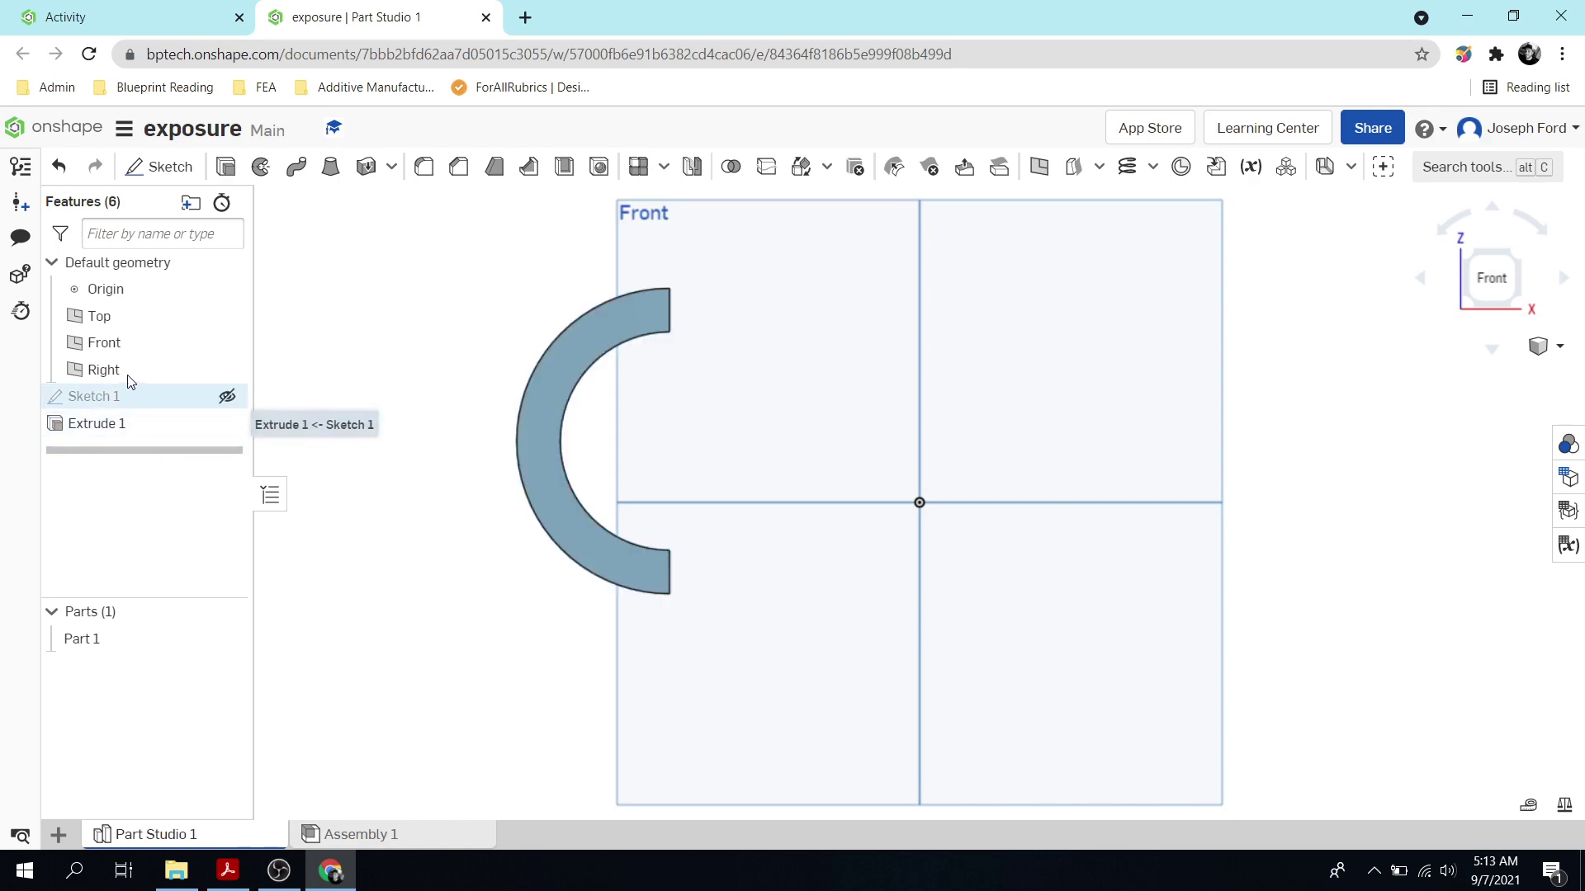
Edit the letter C's extrusion and set its depth to 1/8 in
double_click(126, 432)
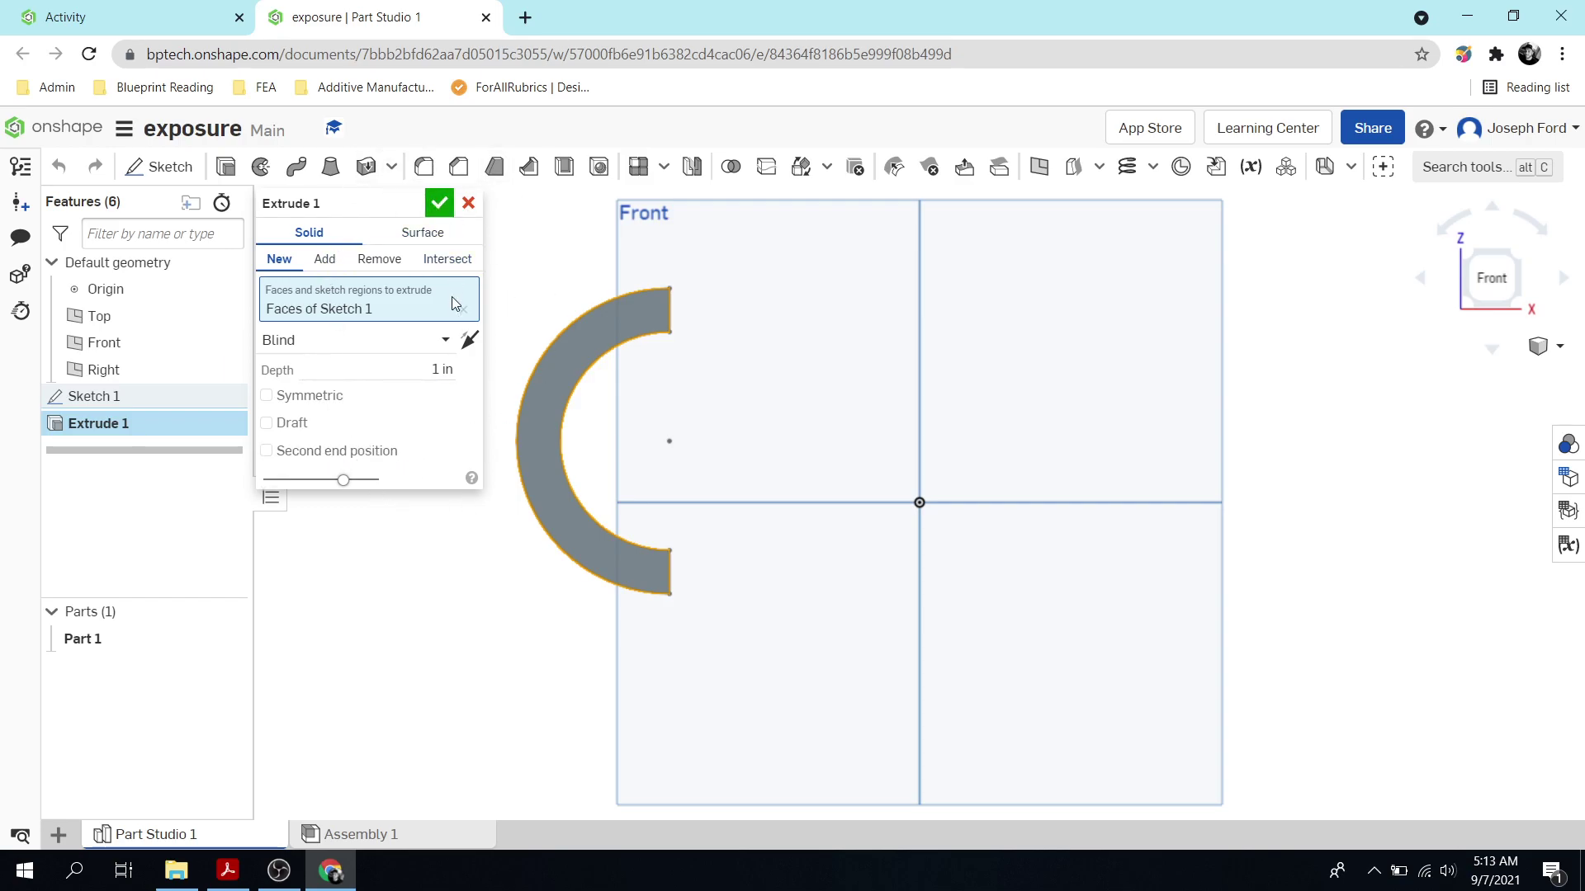
click(431, 372)
text(1/8)
key(Return)
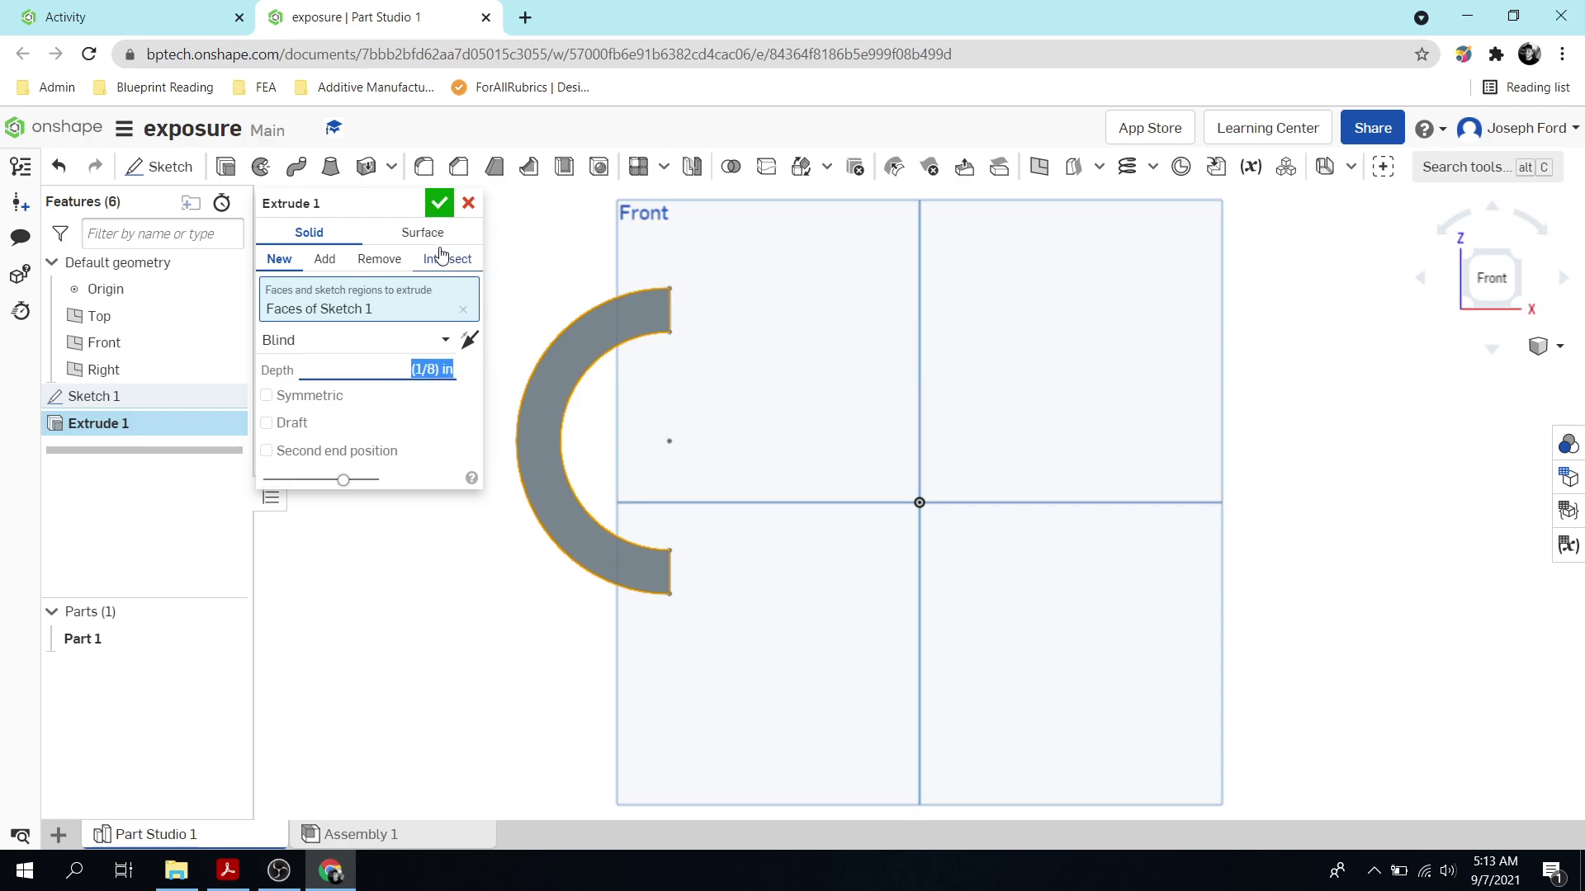
click(442, 206)
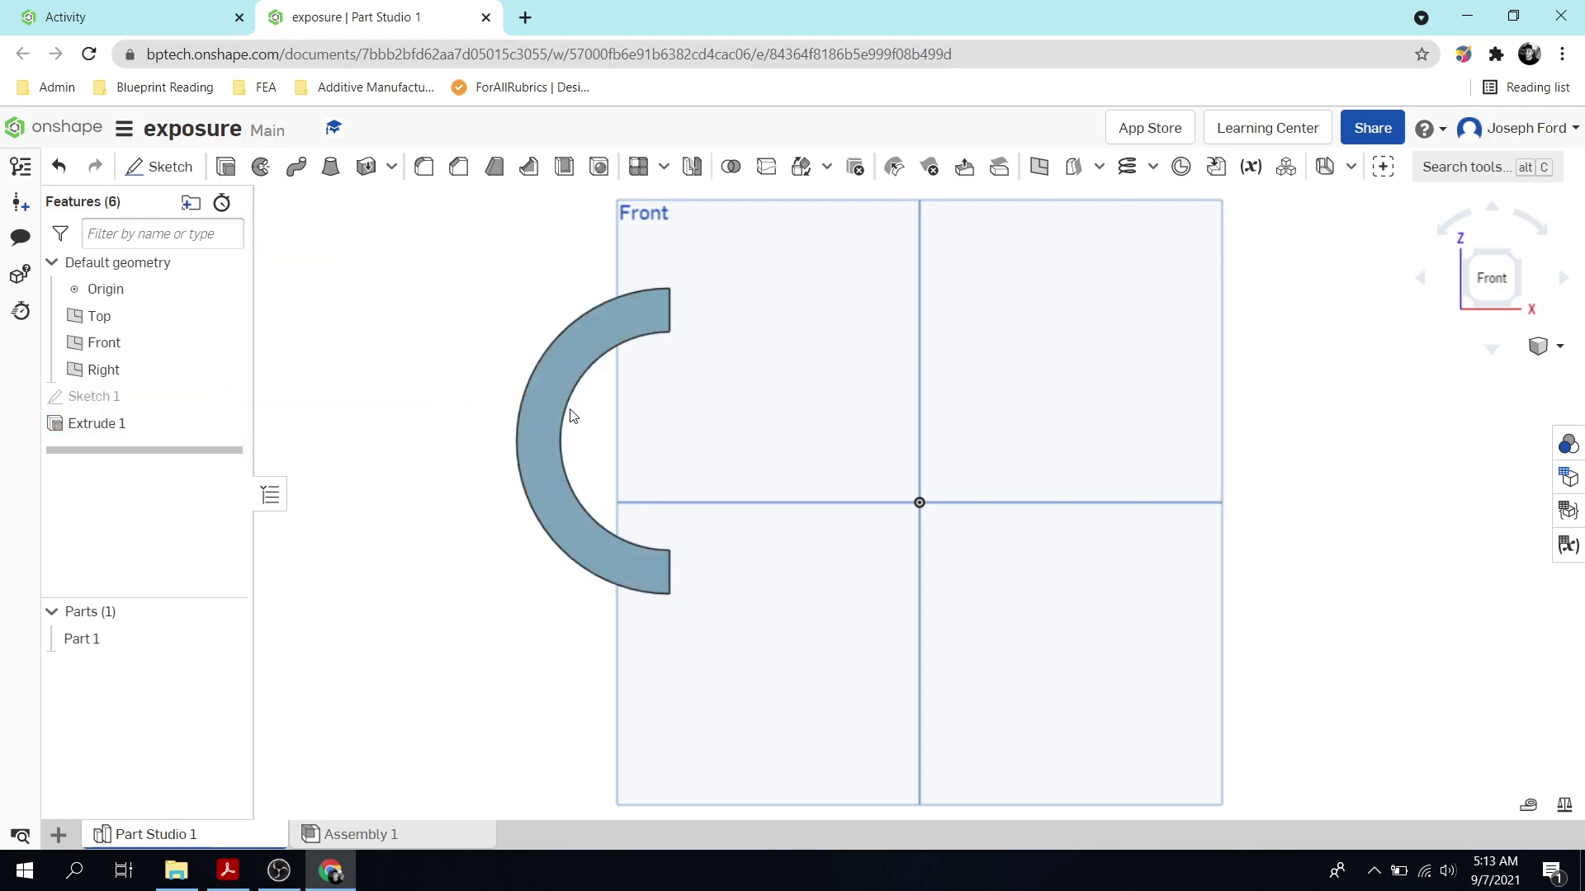
Examine the thinner letter C from the left and right sides
key(Right)
key(Right)
key(Right)
key(Right)
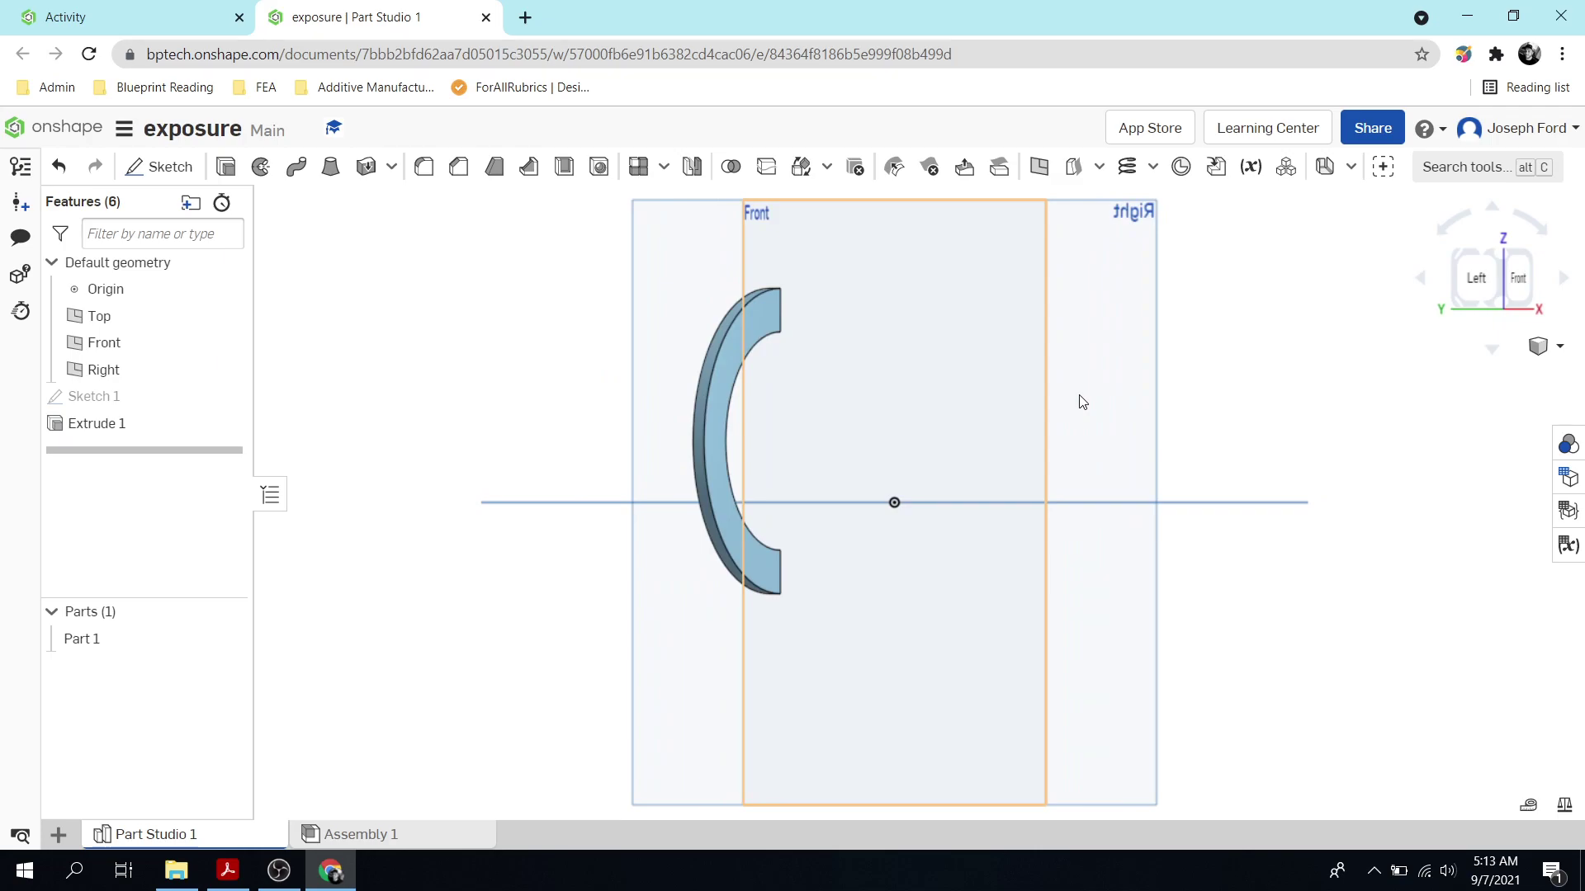
key(Left)
key(Left)
key(Left)
key(Left)
key(Left)
key(Left)
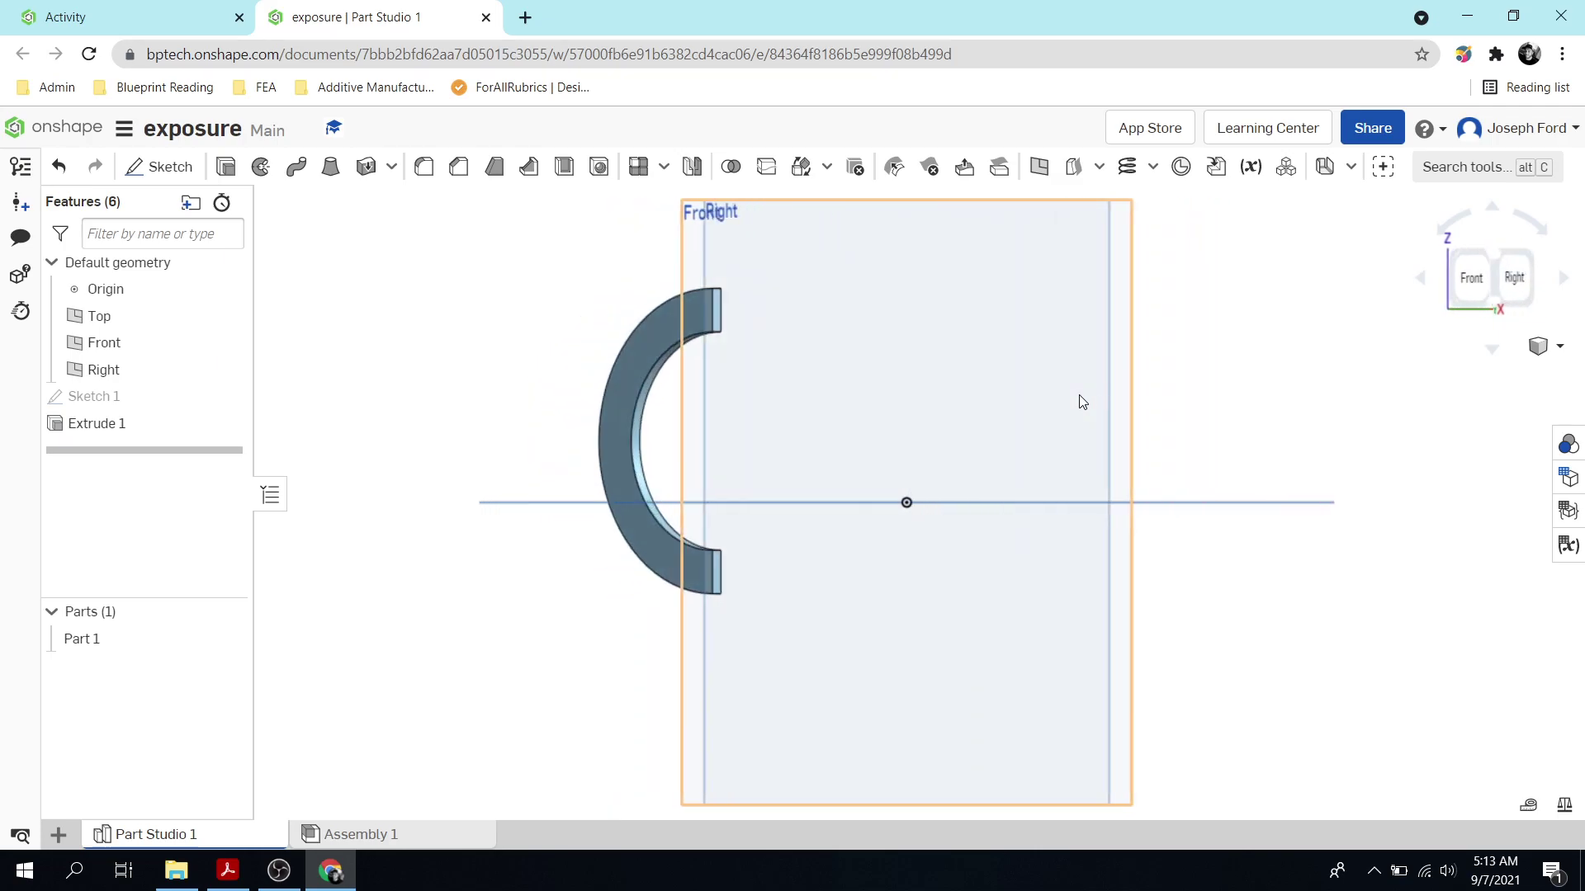
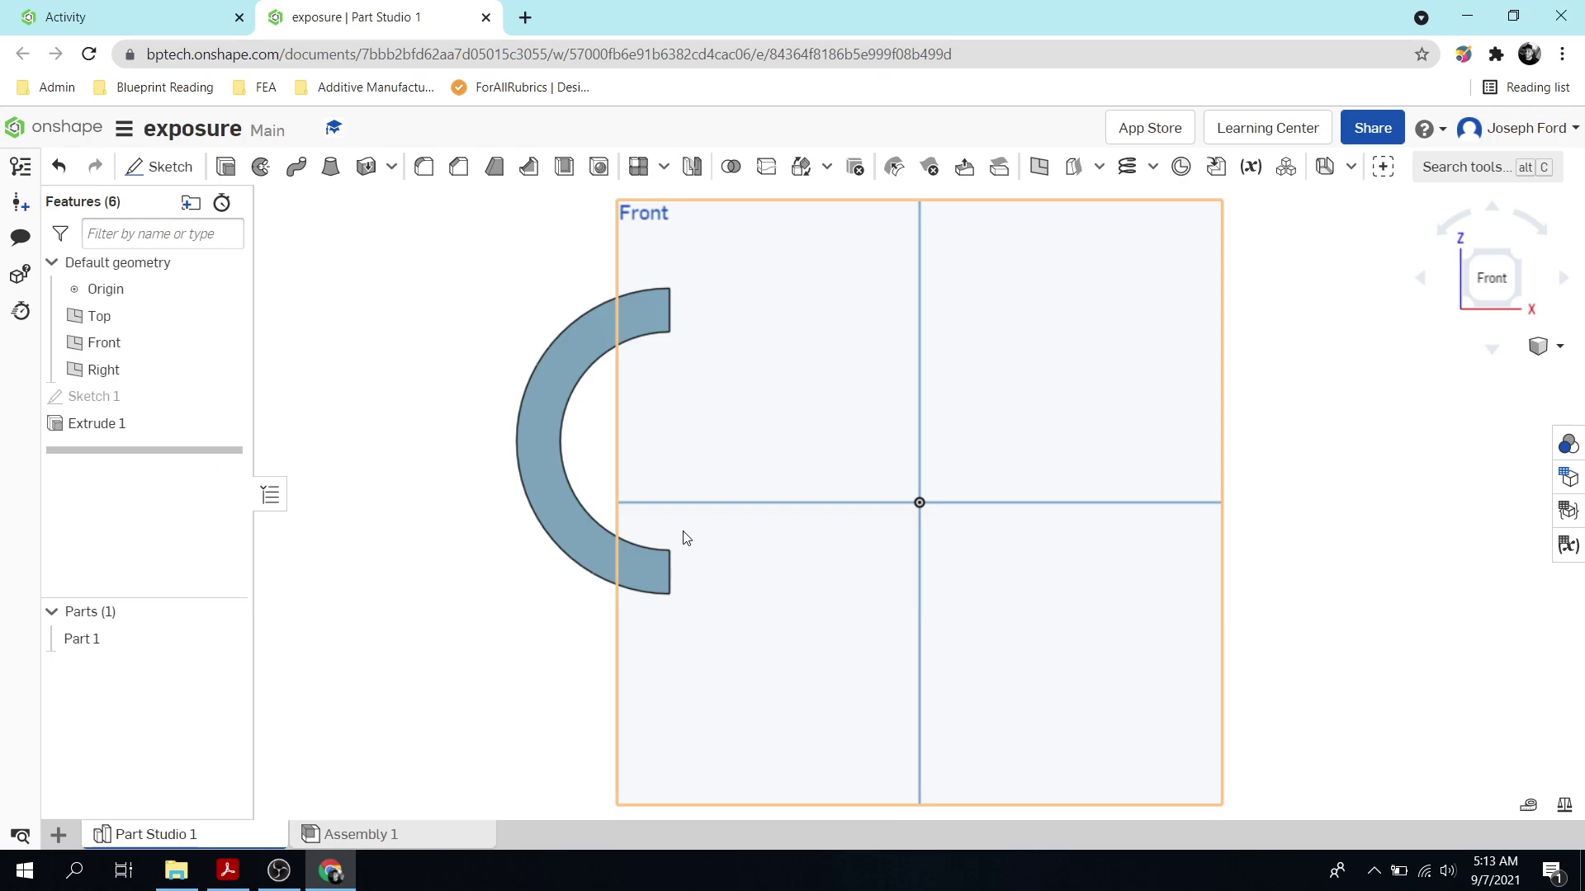
On a new Front plane sketch, draw the letter A's slanted sides about 2.04, top about 0.60, right foot about 0.52 and right inner edge
click(166, 171)
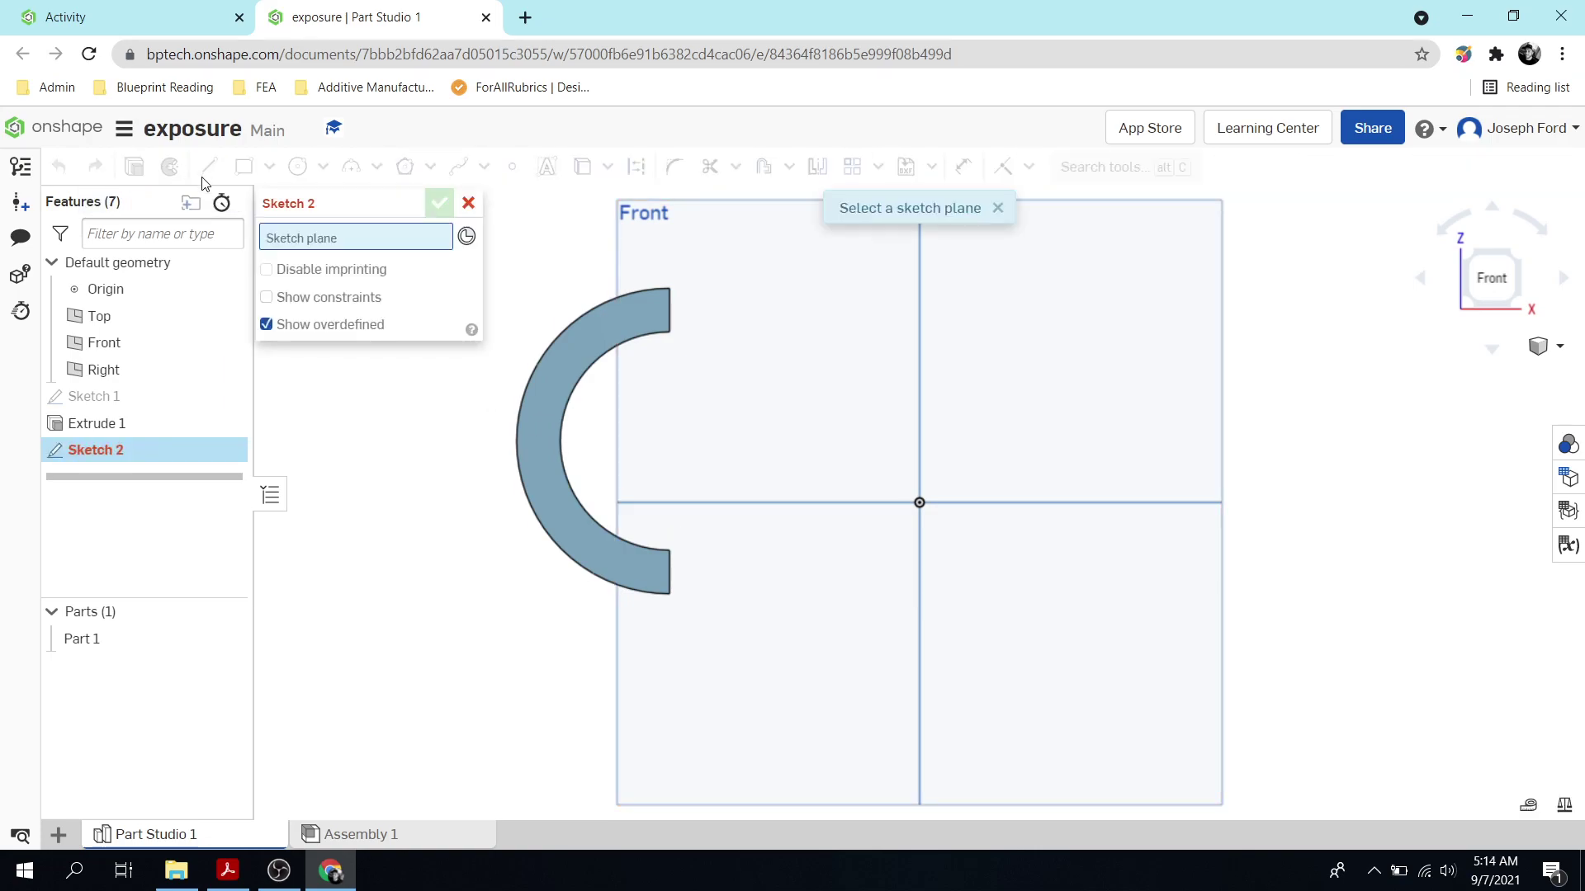
click(791, 302)
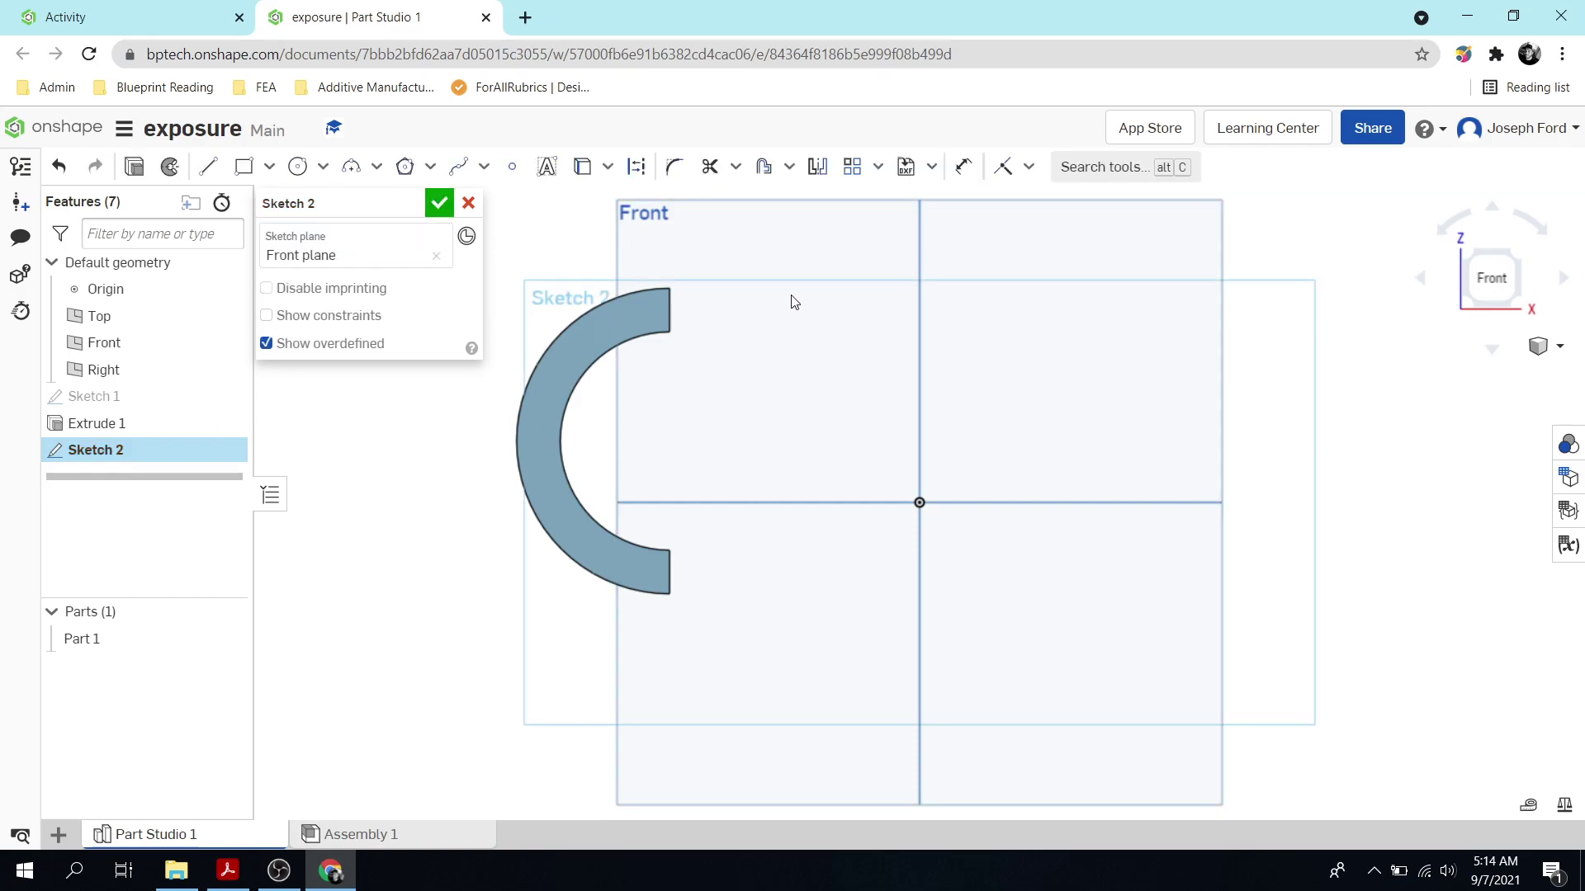
click(207, 180)
click(616, 652)
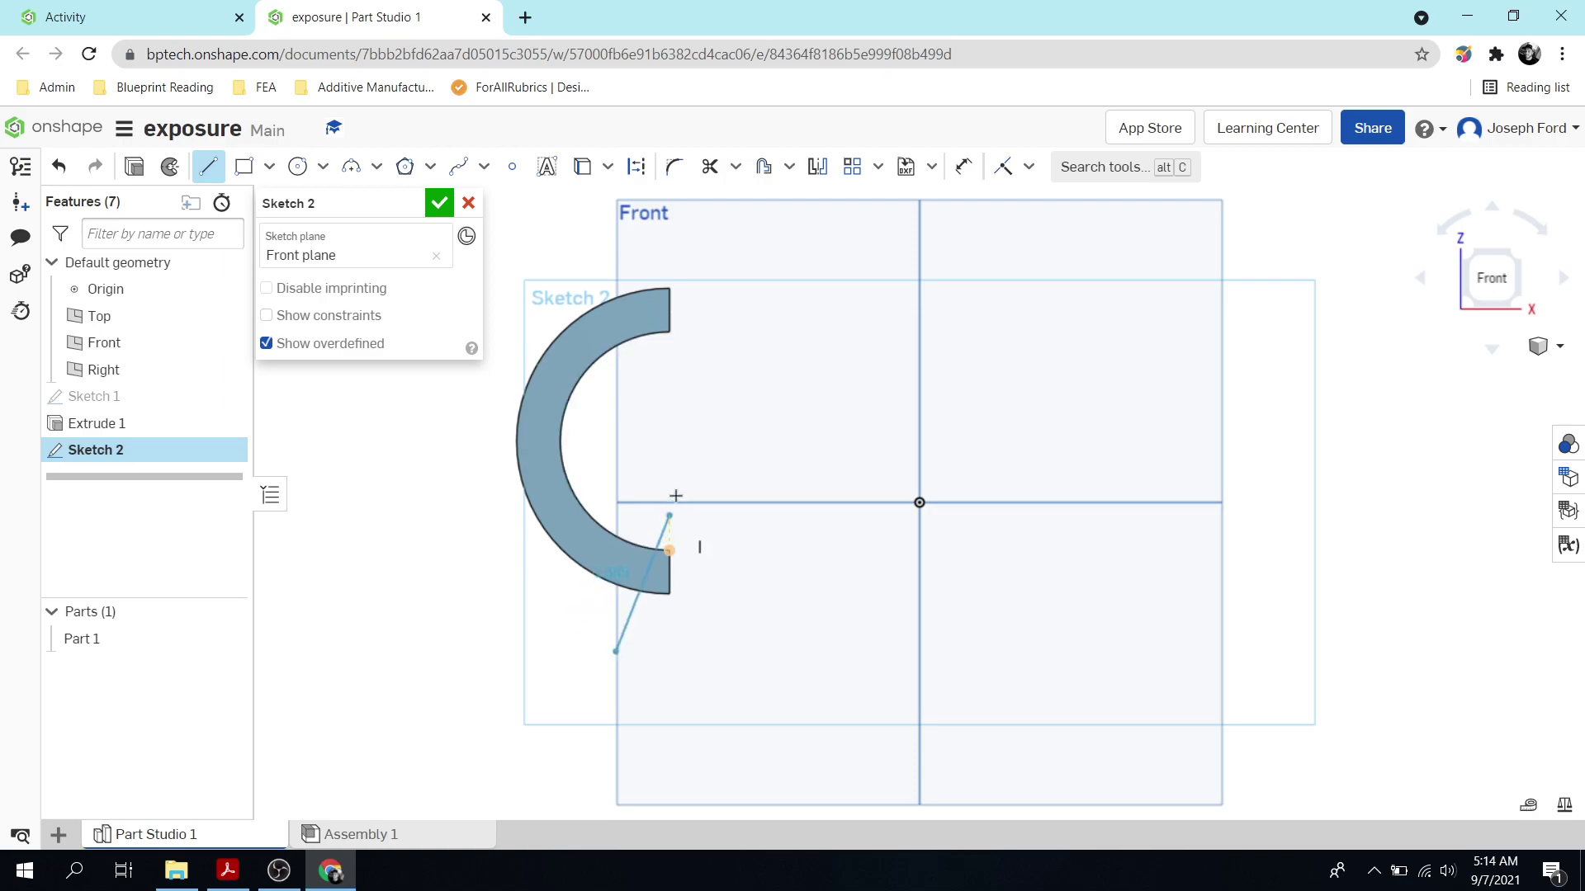
click(671, 453)
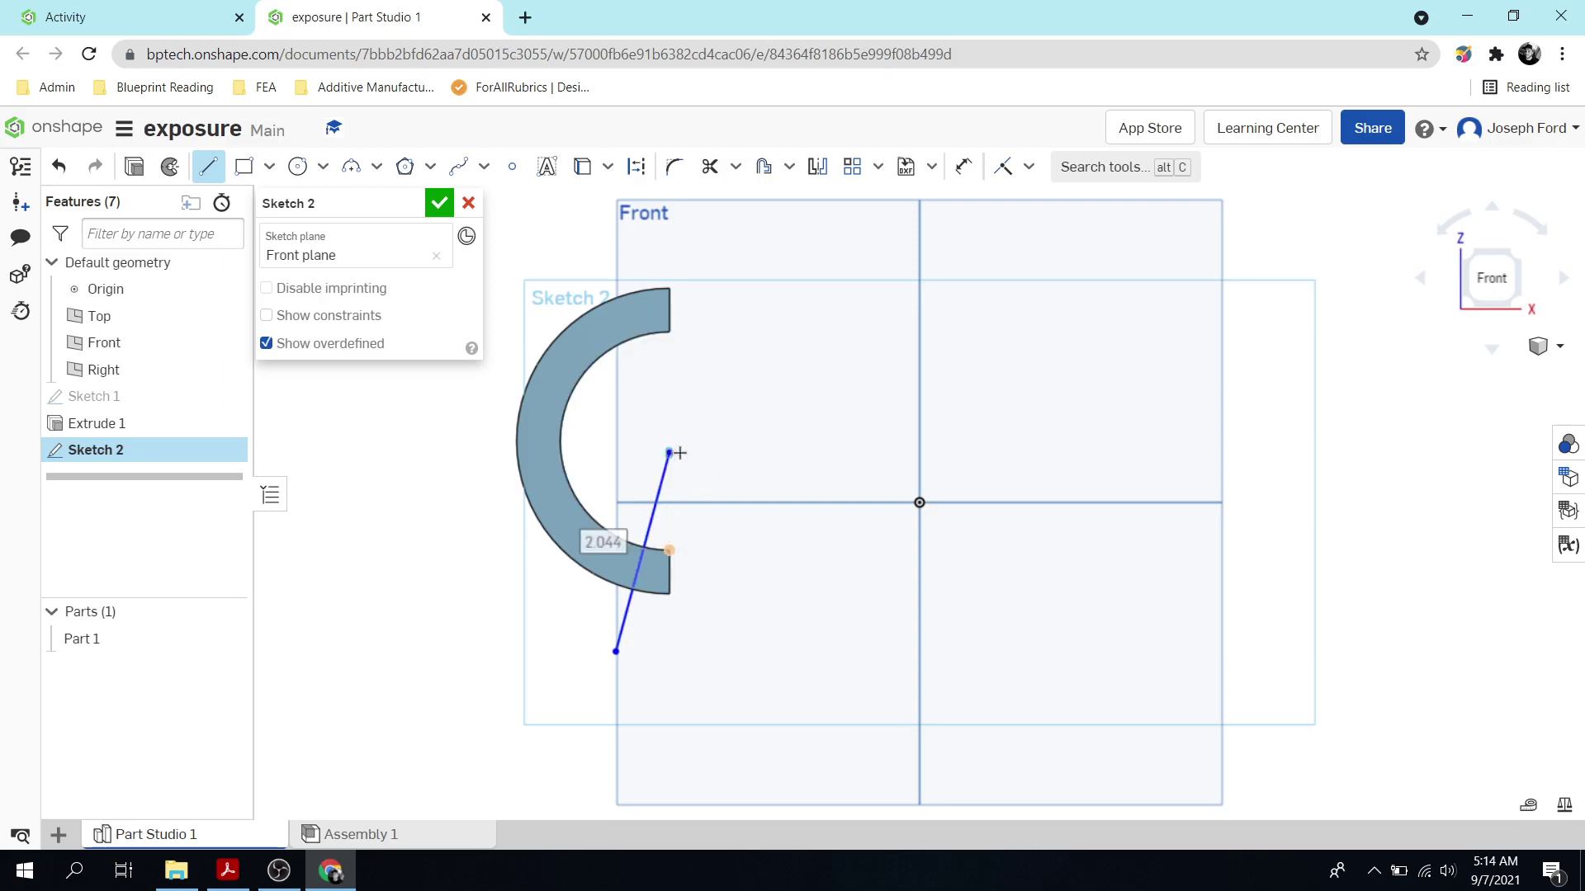
click(729, 453)
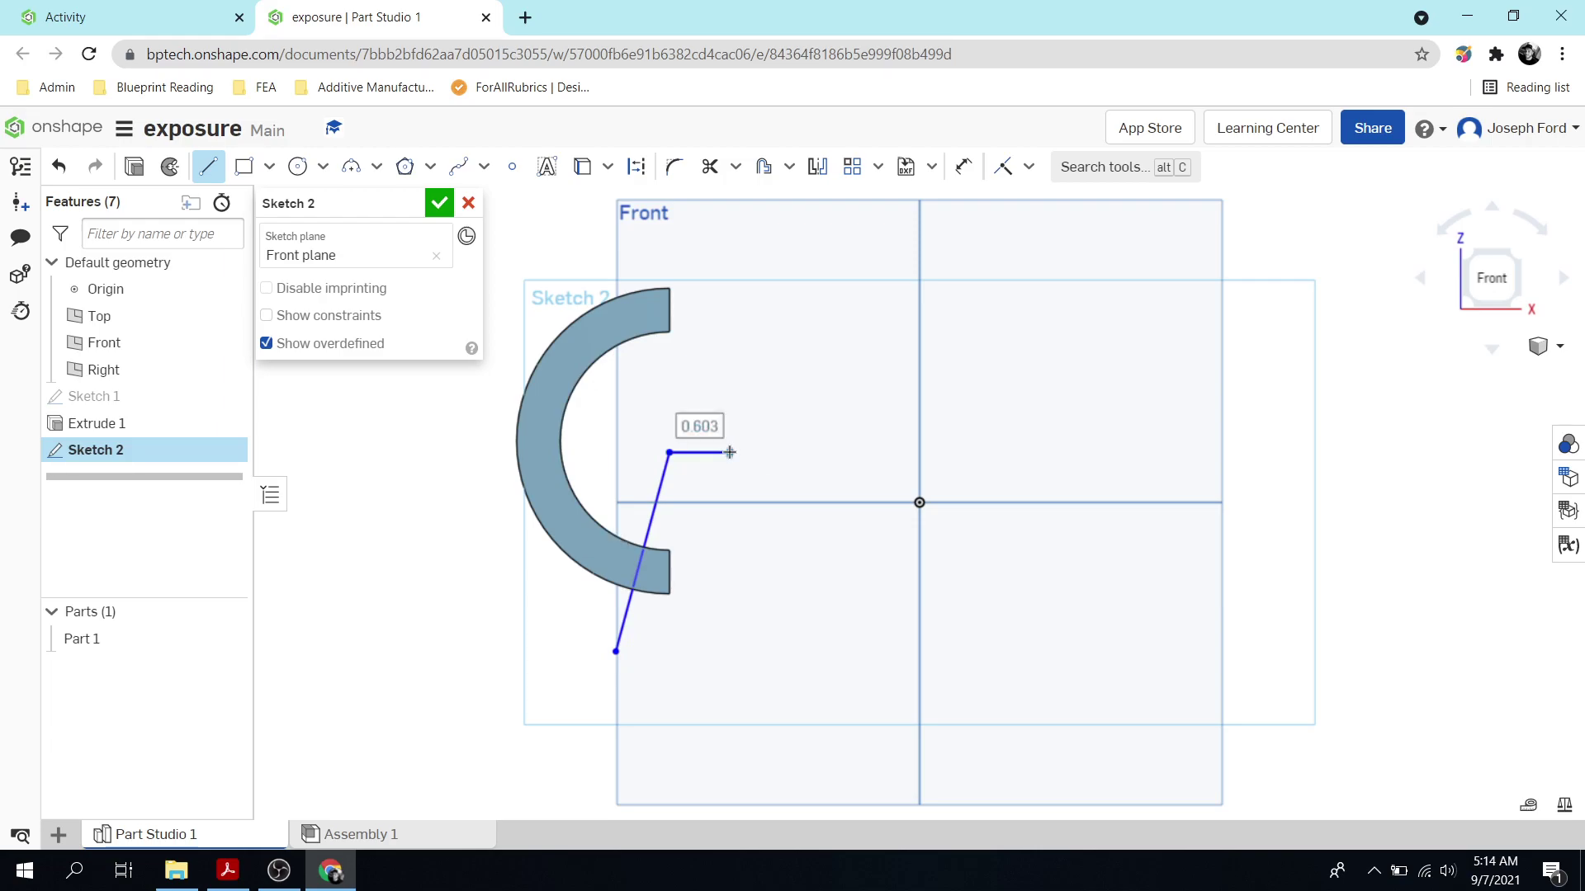
click(782, 651)
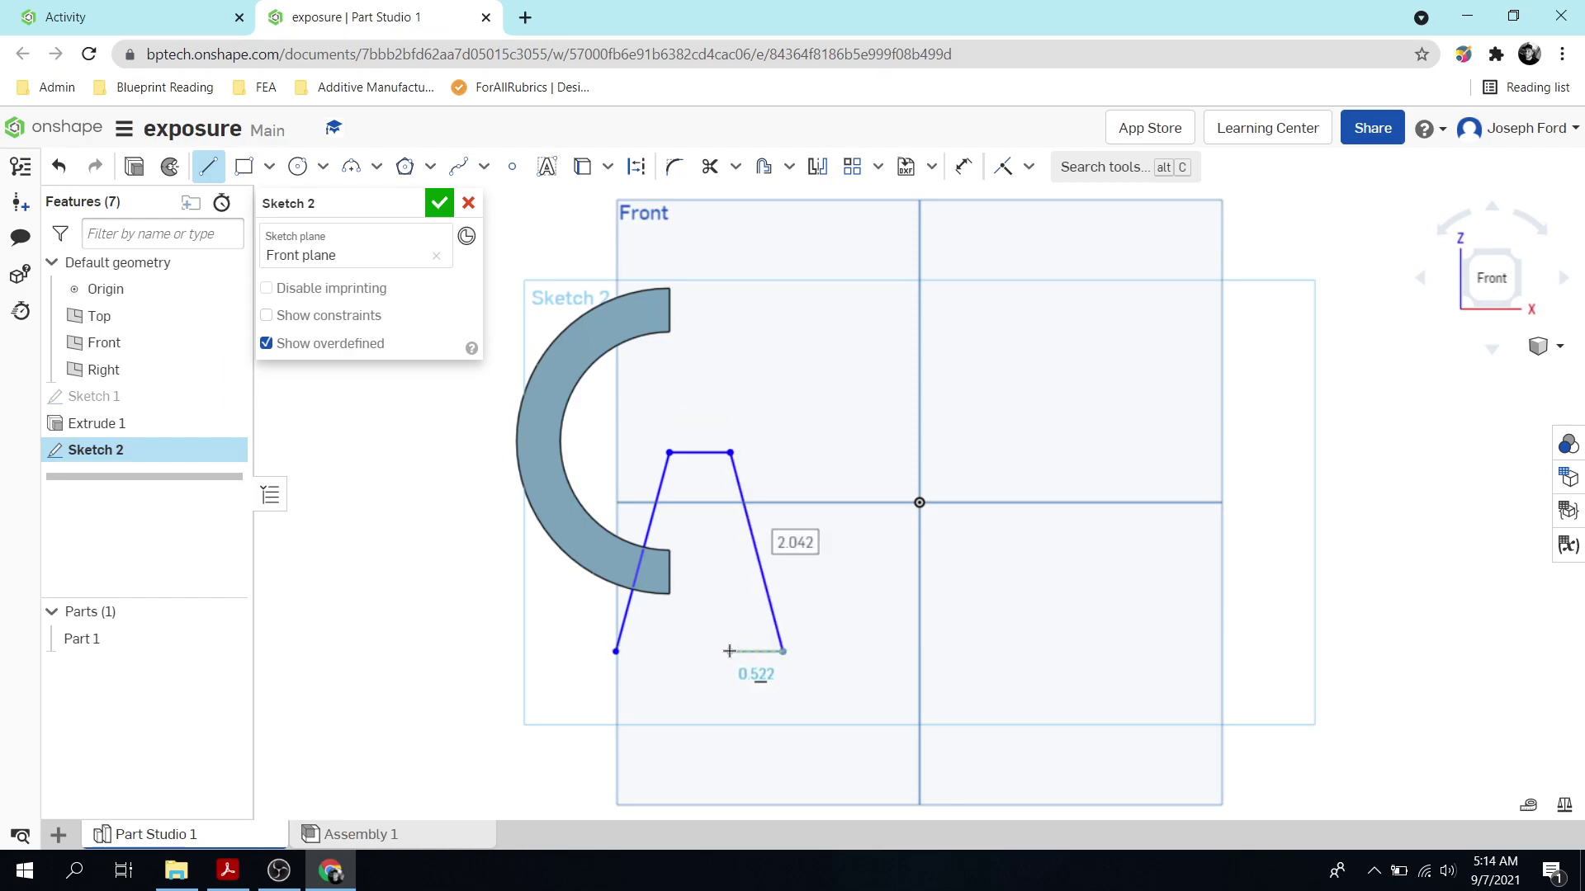
click(730, 651)
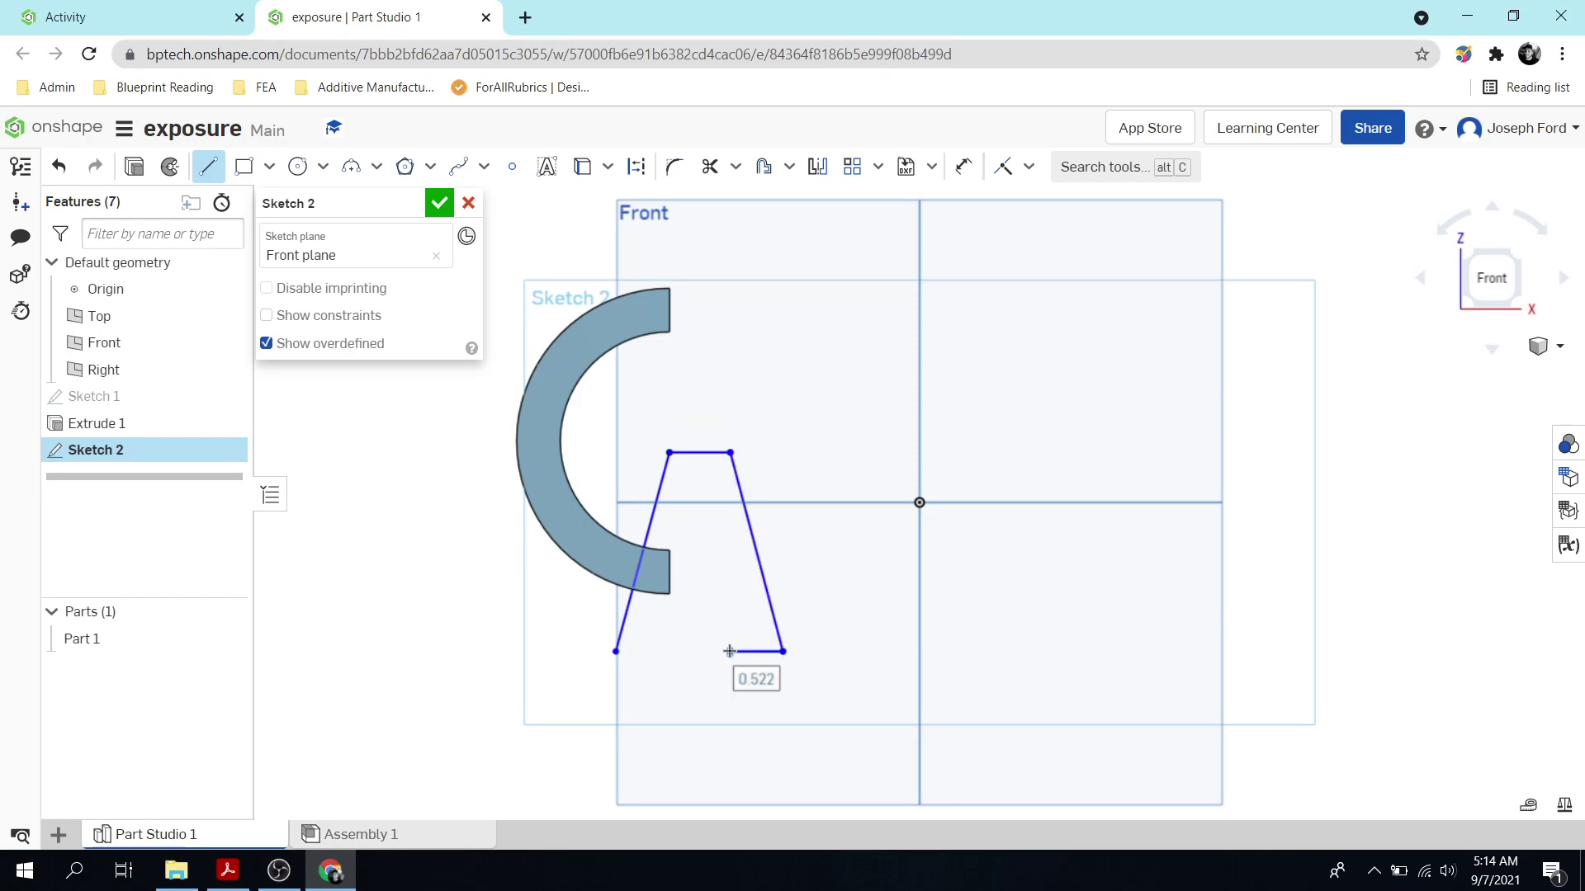
click(714, 560)
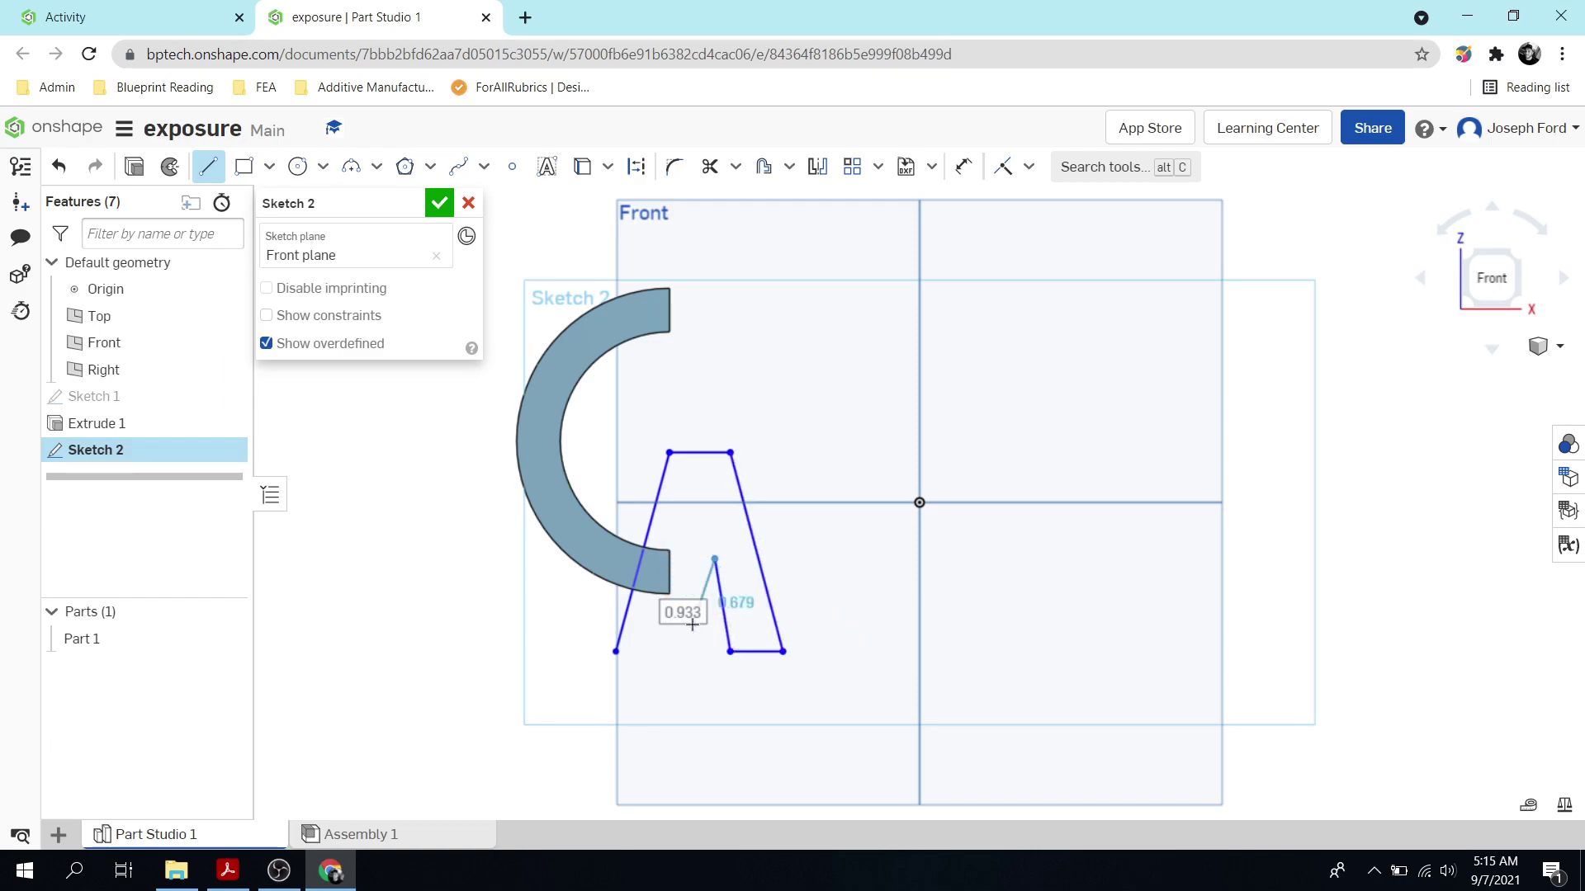
key(Escape)
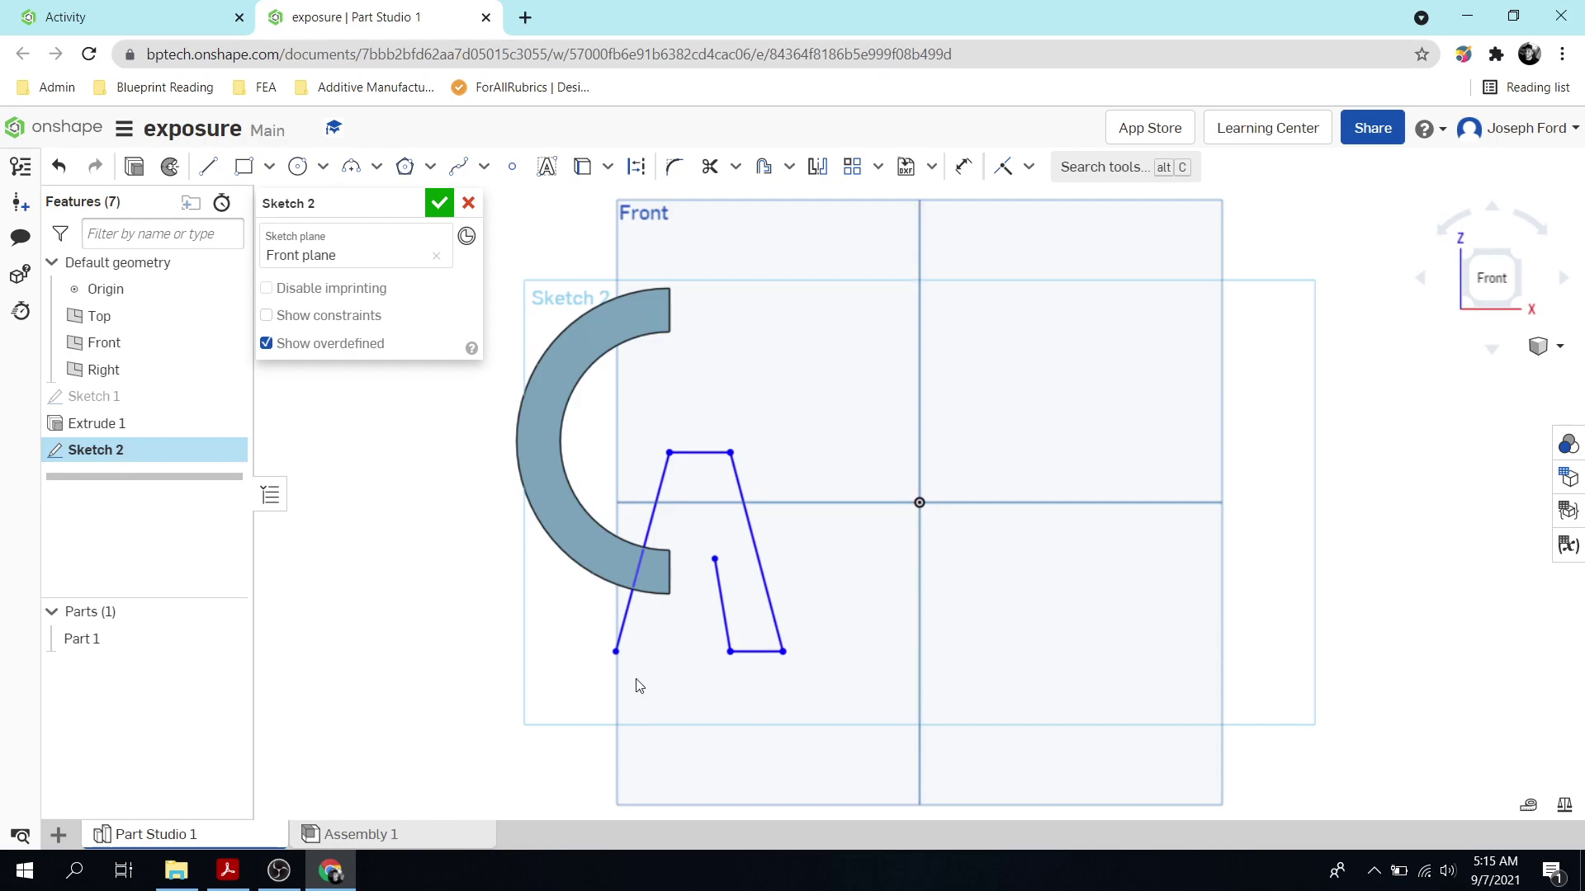
Close the A outline with a left foot about 0.58 wide, an inner slanted edge about 0.94 and a horizontal inner edge about 0.24
click(209, 165)
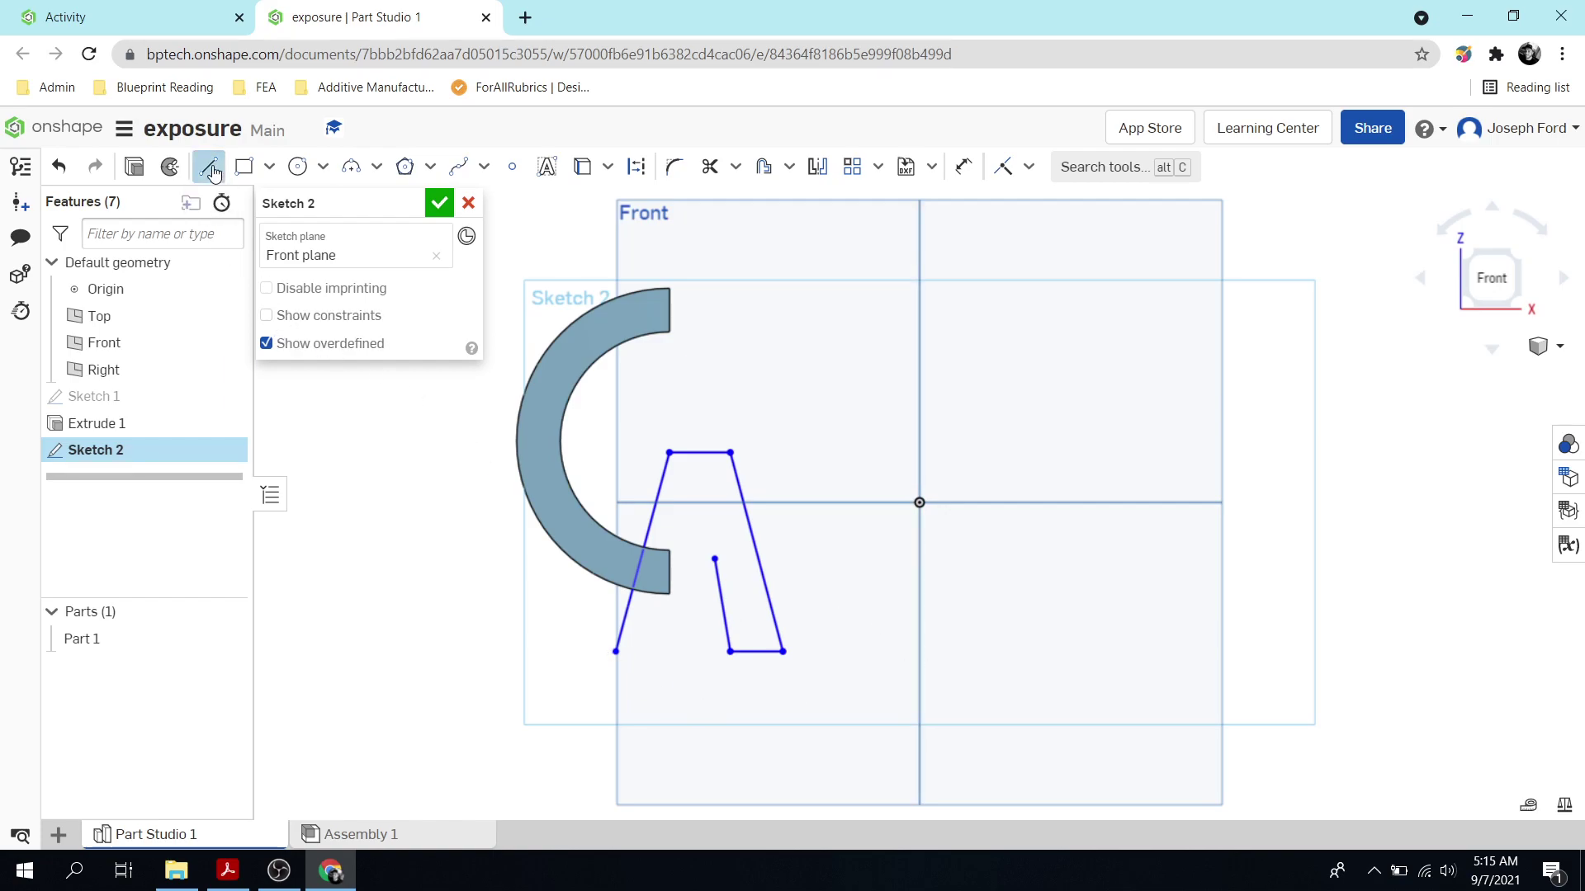
click(616, 651)
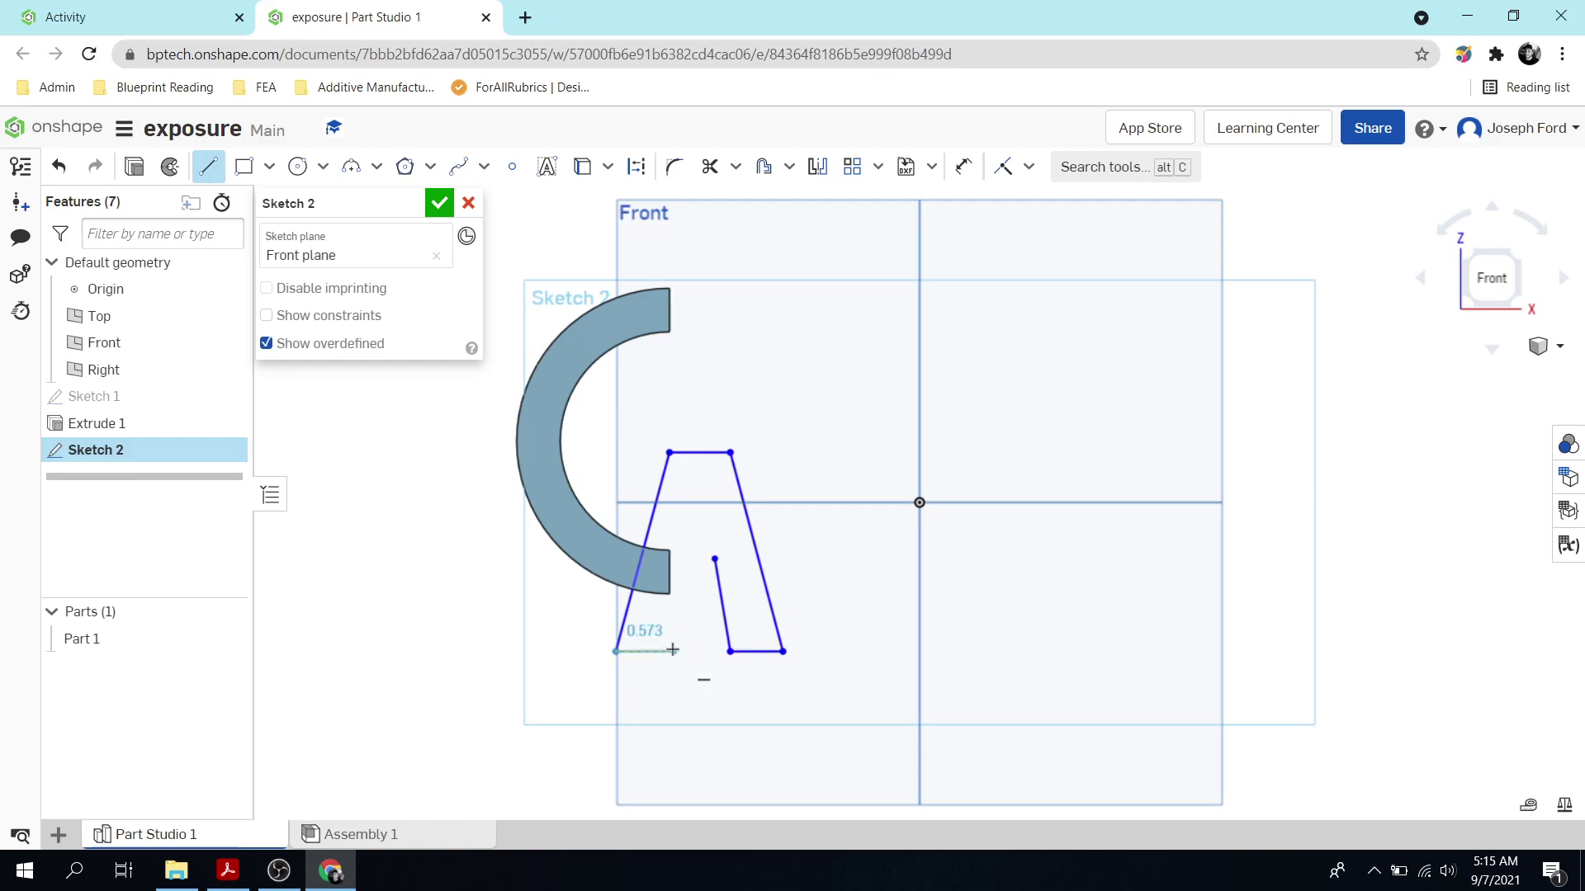
click(674, 650)
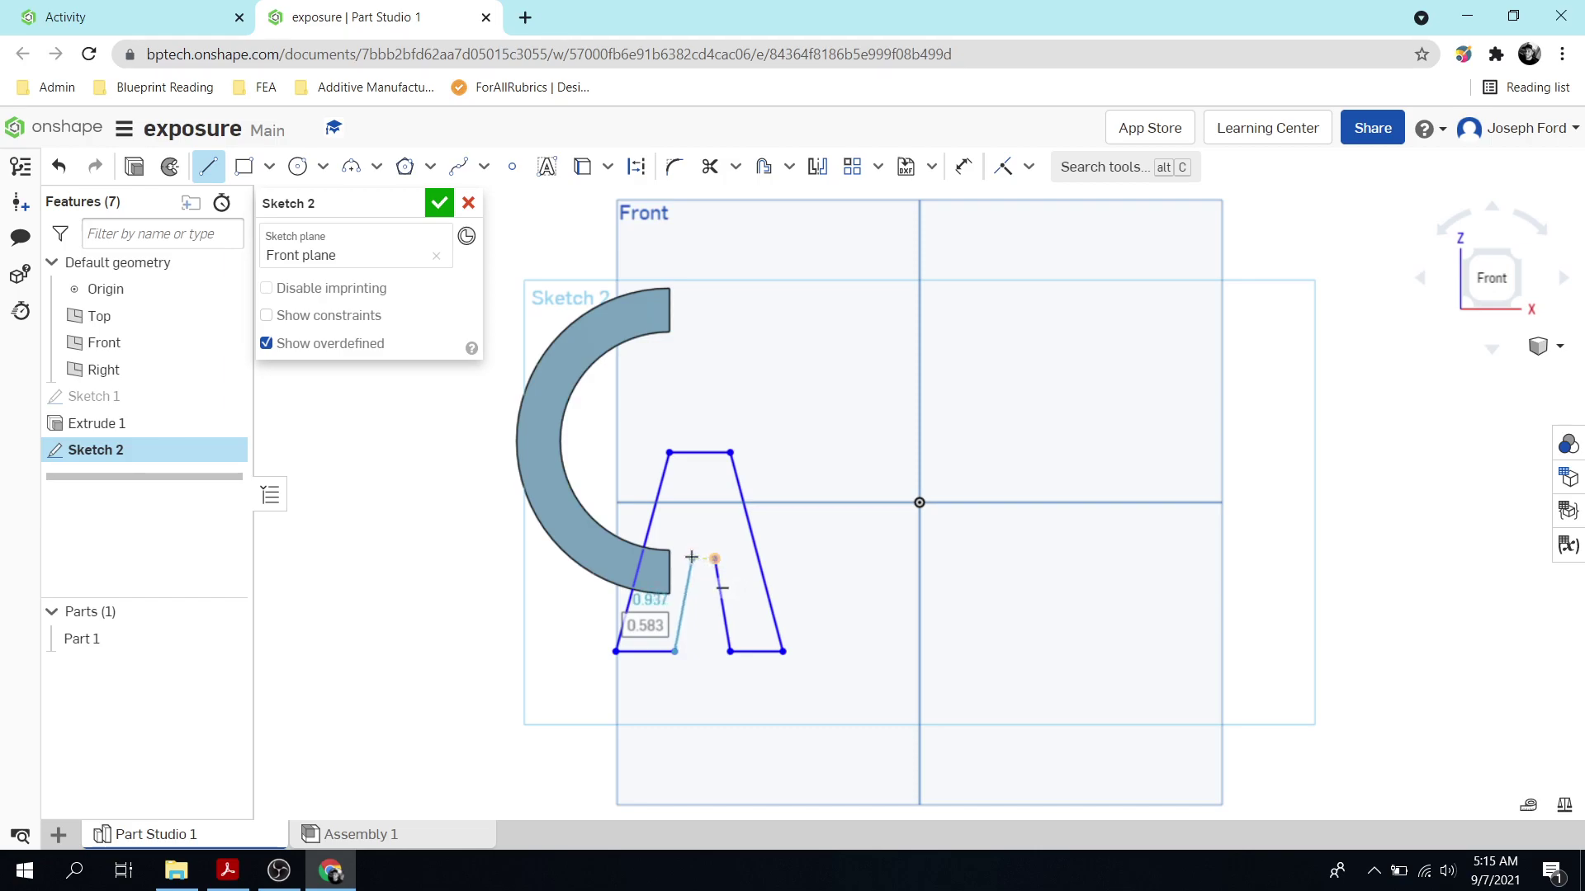
click(690, 558)
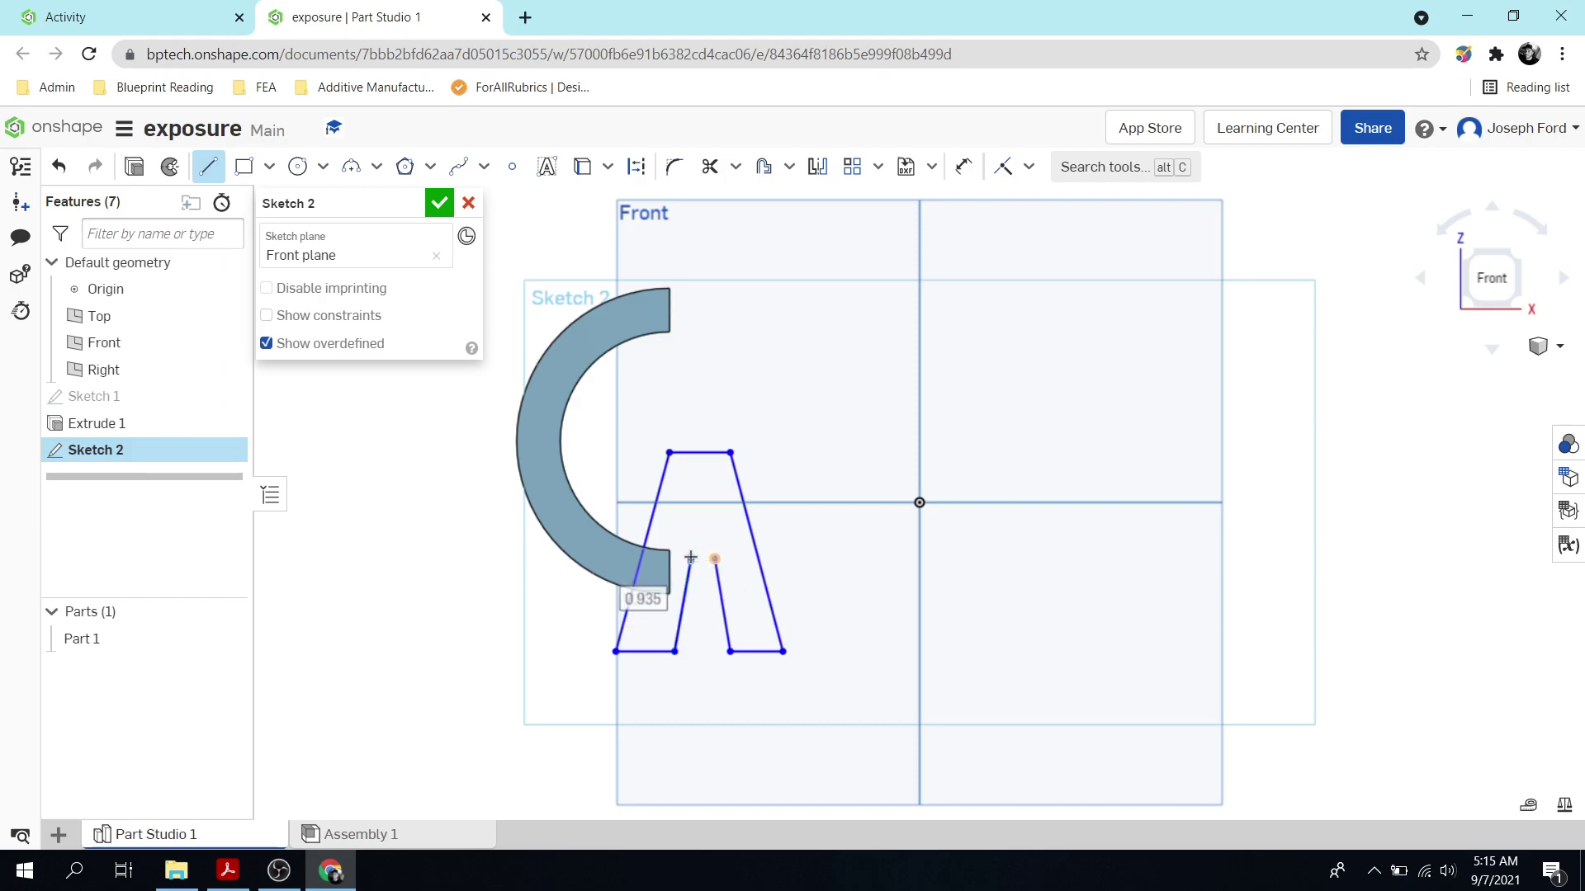
click(715, 559)
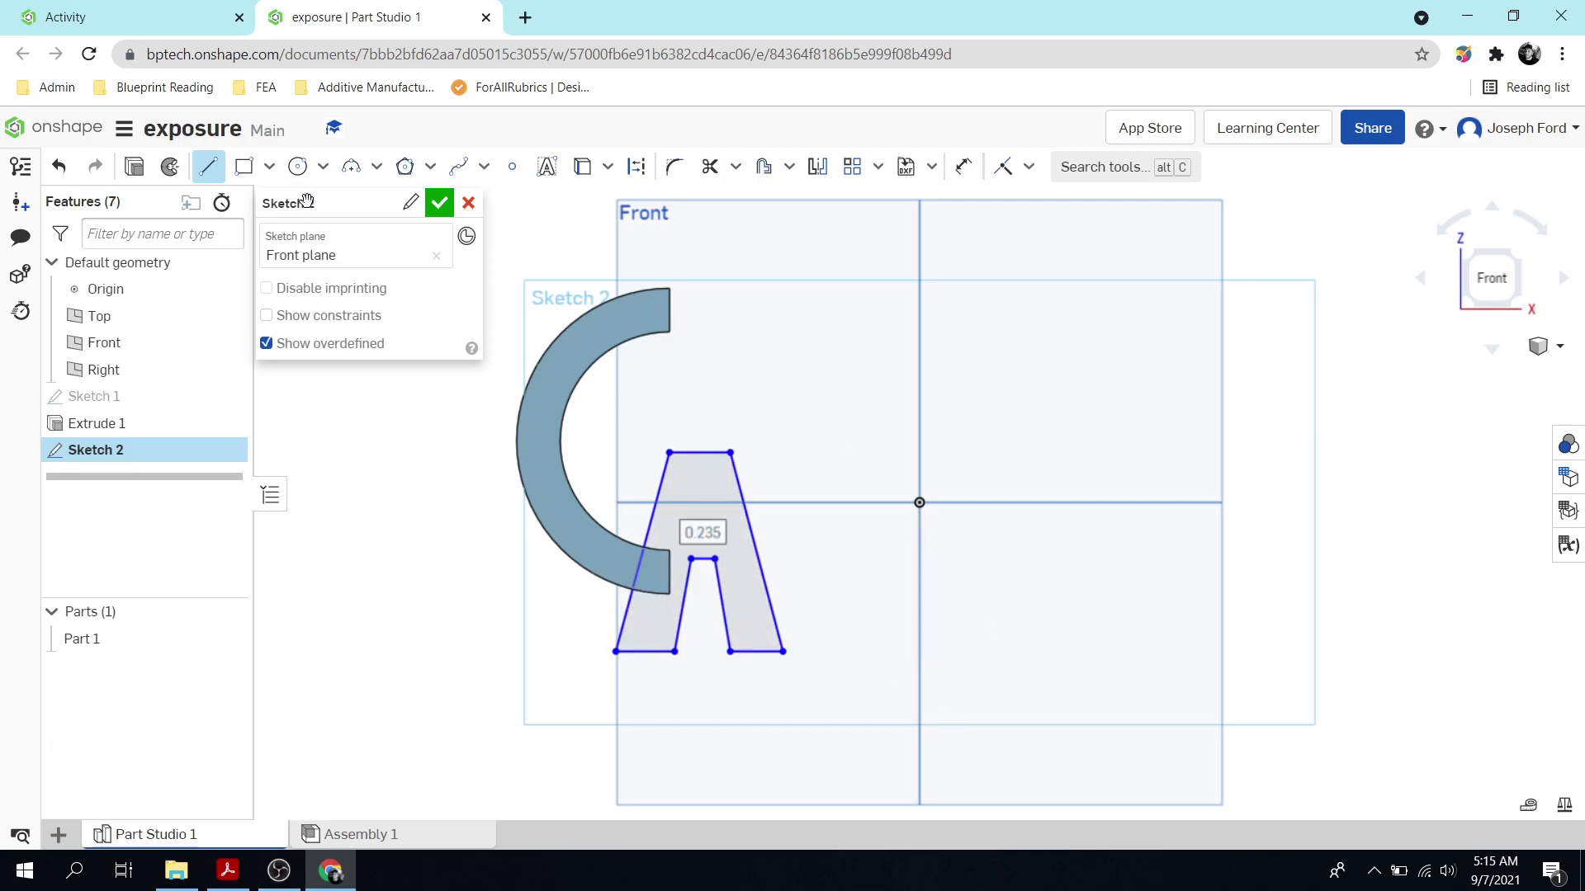
Draw a circle about 0.425 in diameter inside the upper part of the letter A
click(297, 166)
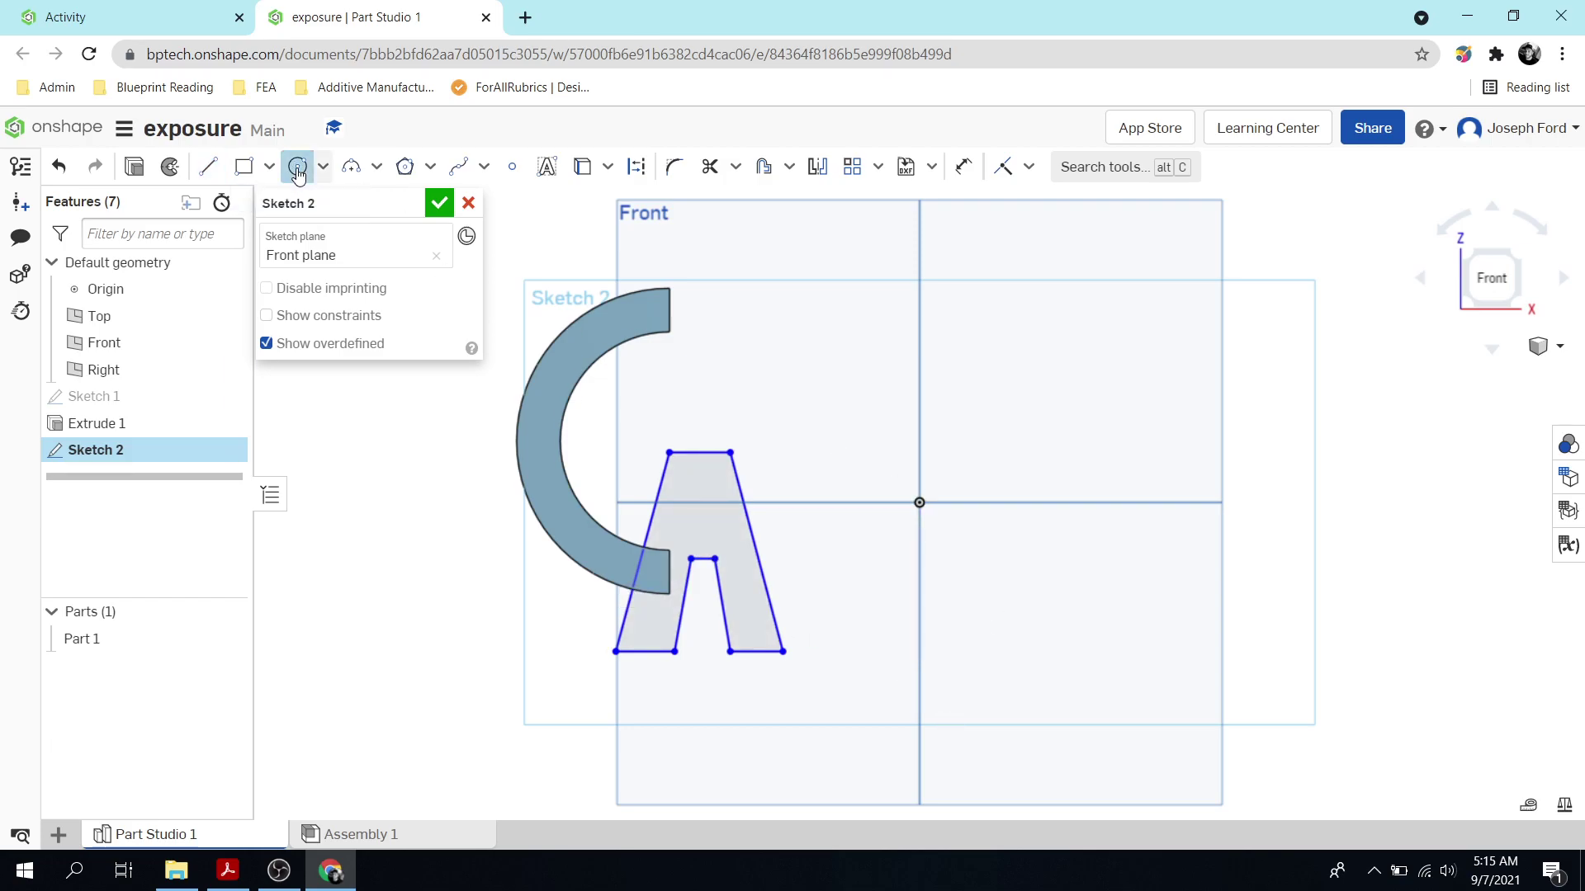
click(702, 503)
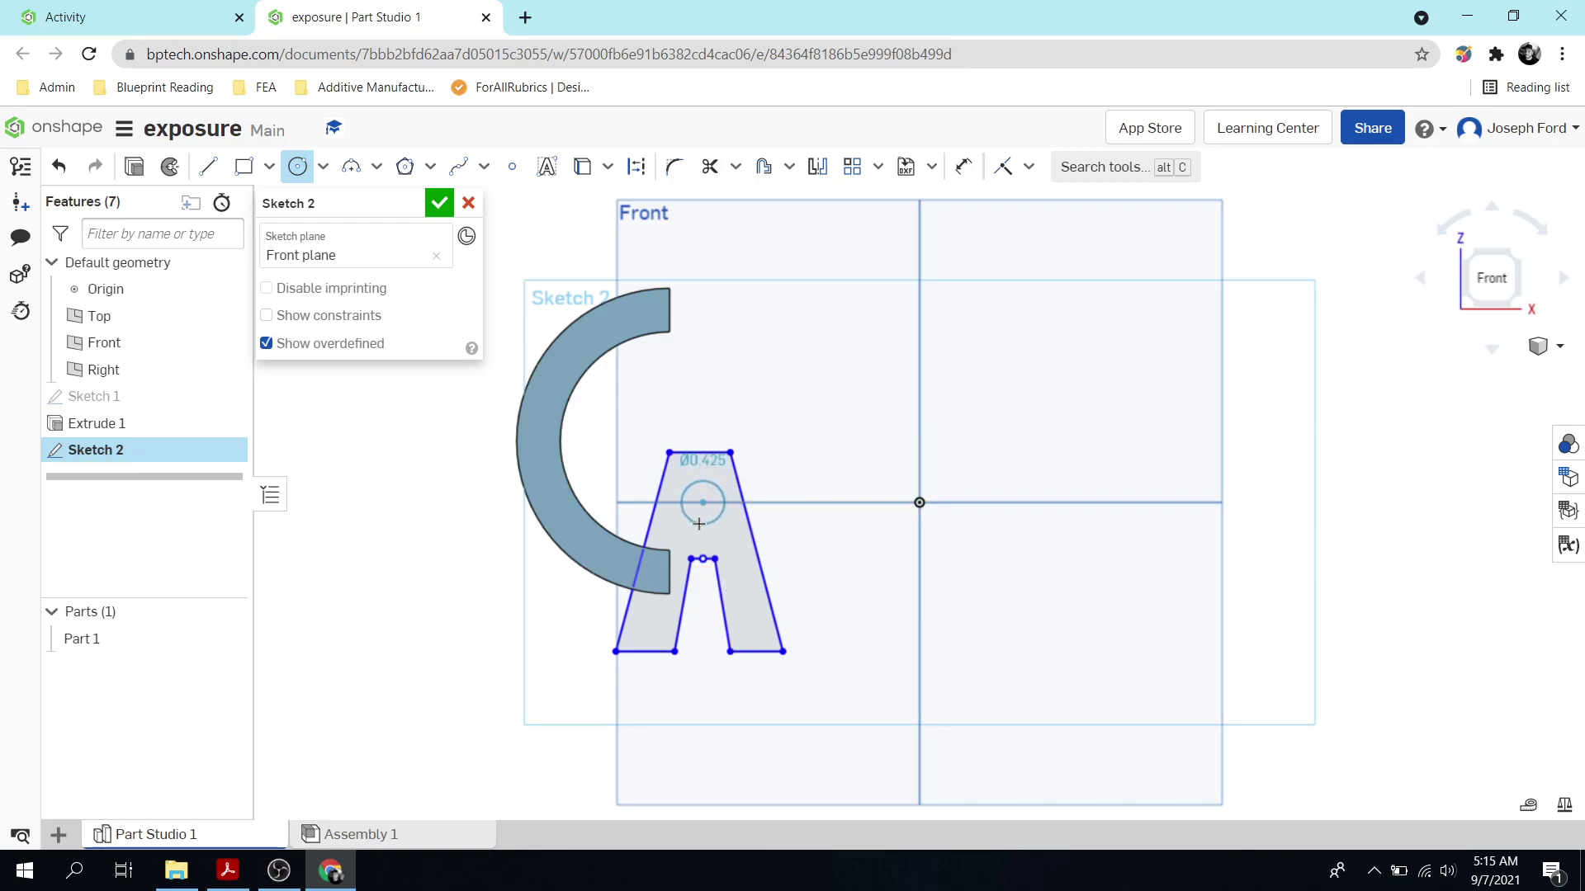
click(699, 523)
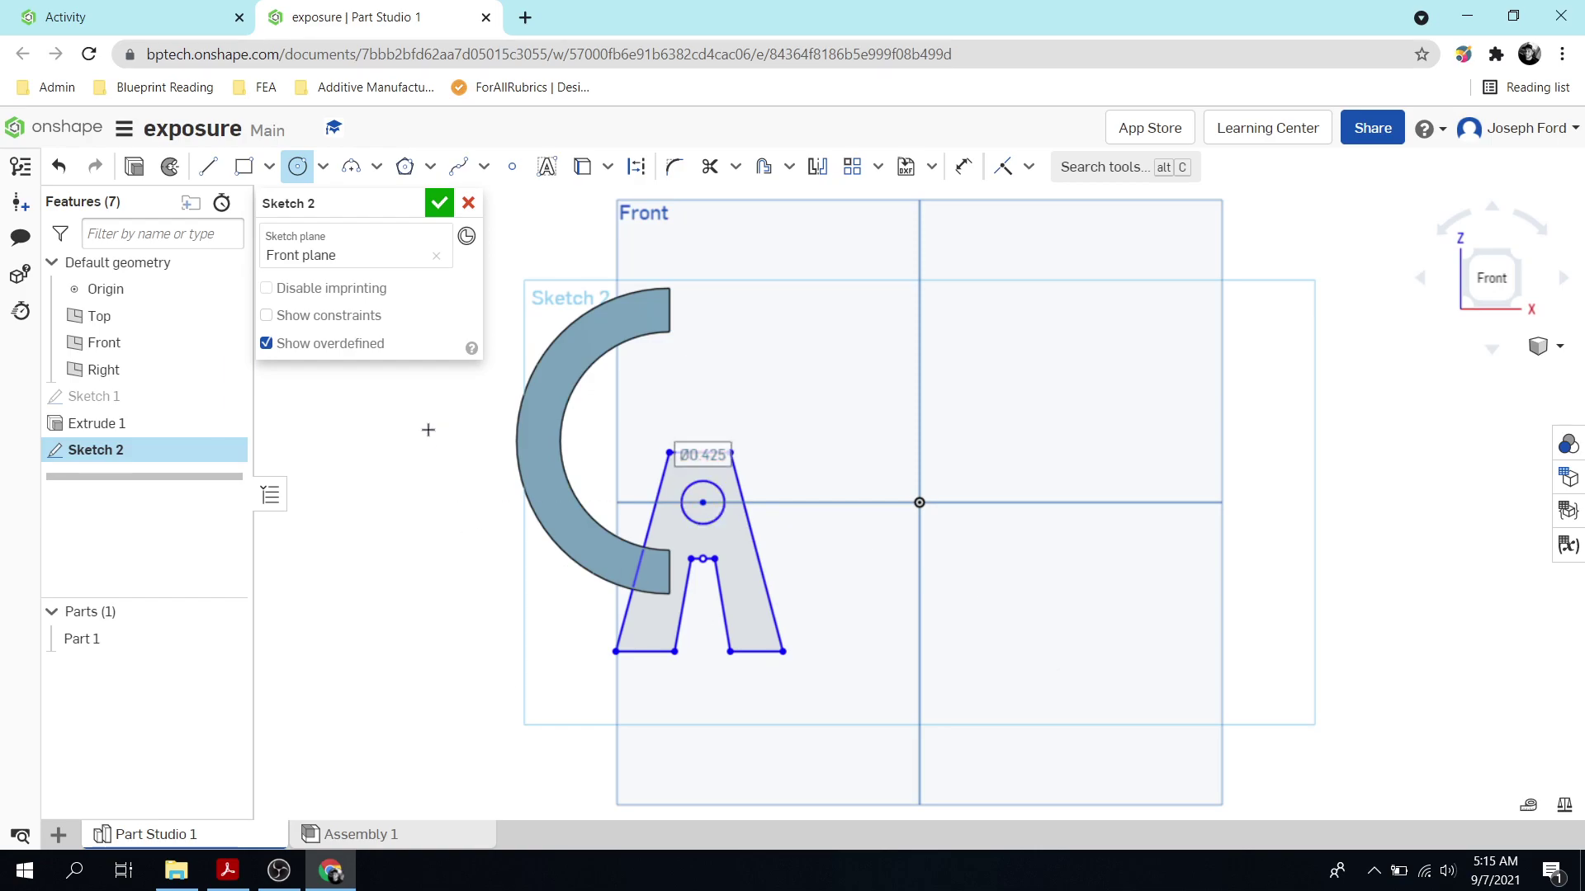
Extrude the letter A sketch to a depth of 3/16 in, added to the existing part
click(135, 168)
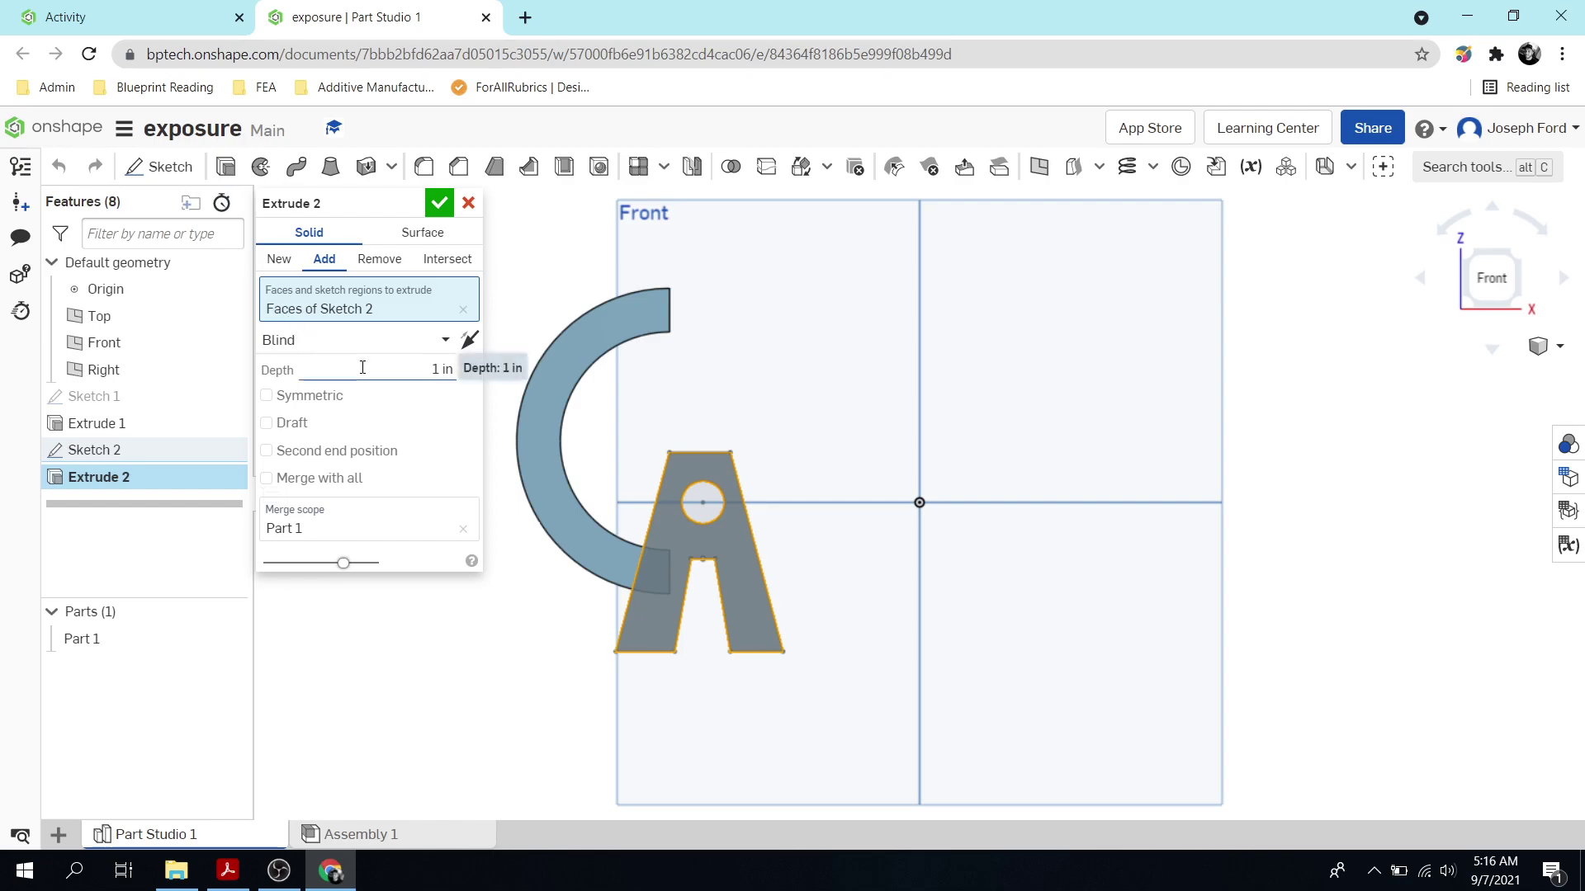
click(281, 260)
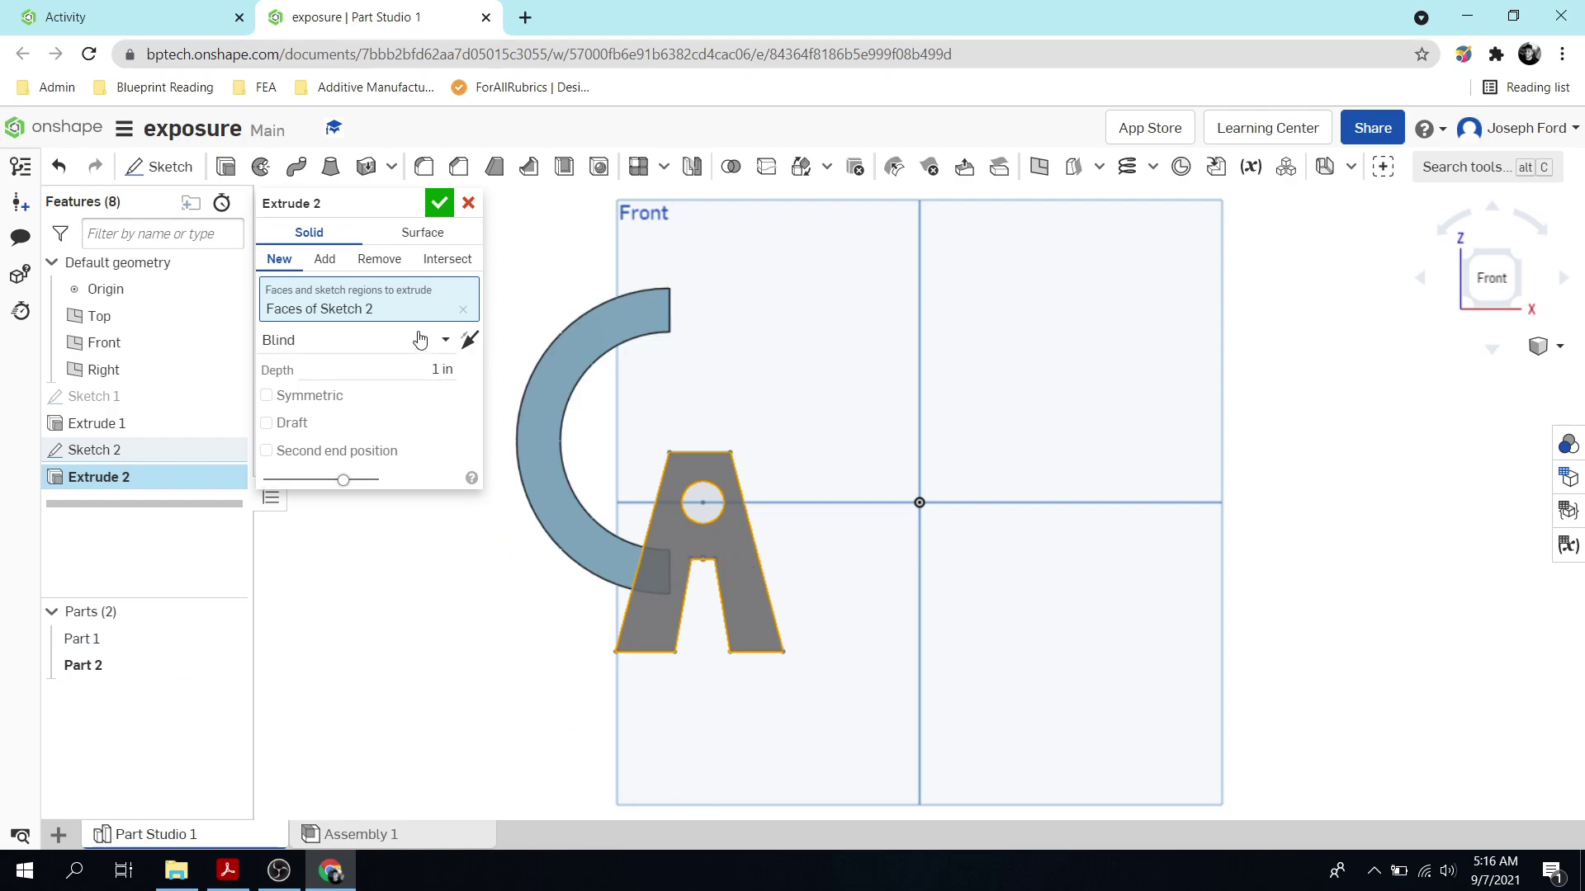
click(326, 259)
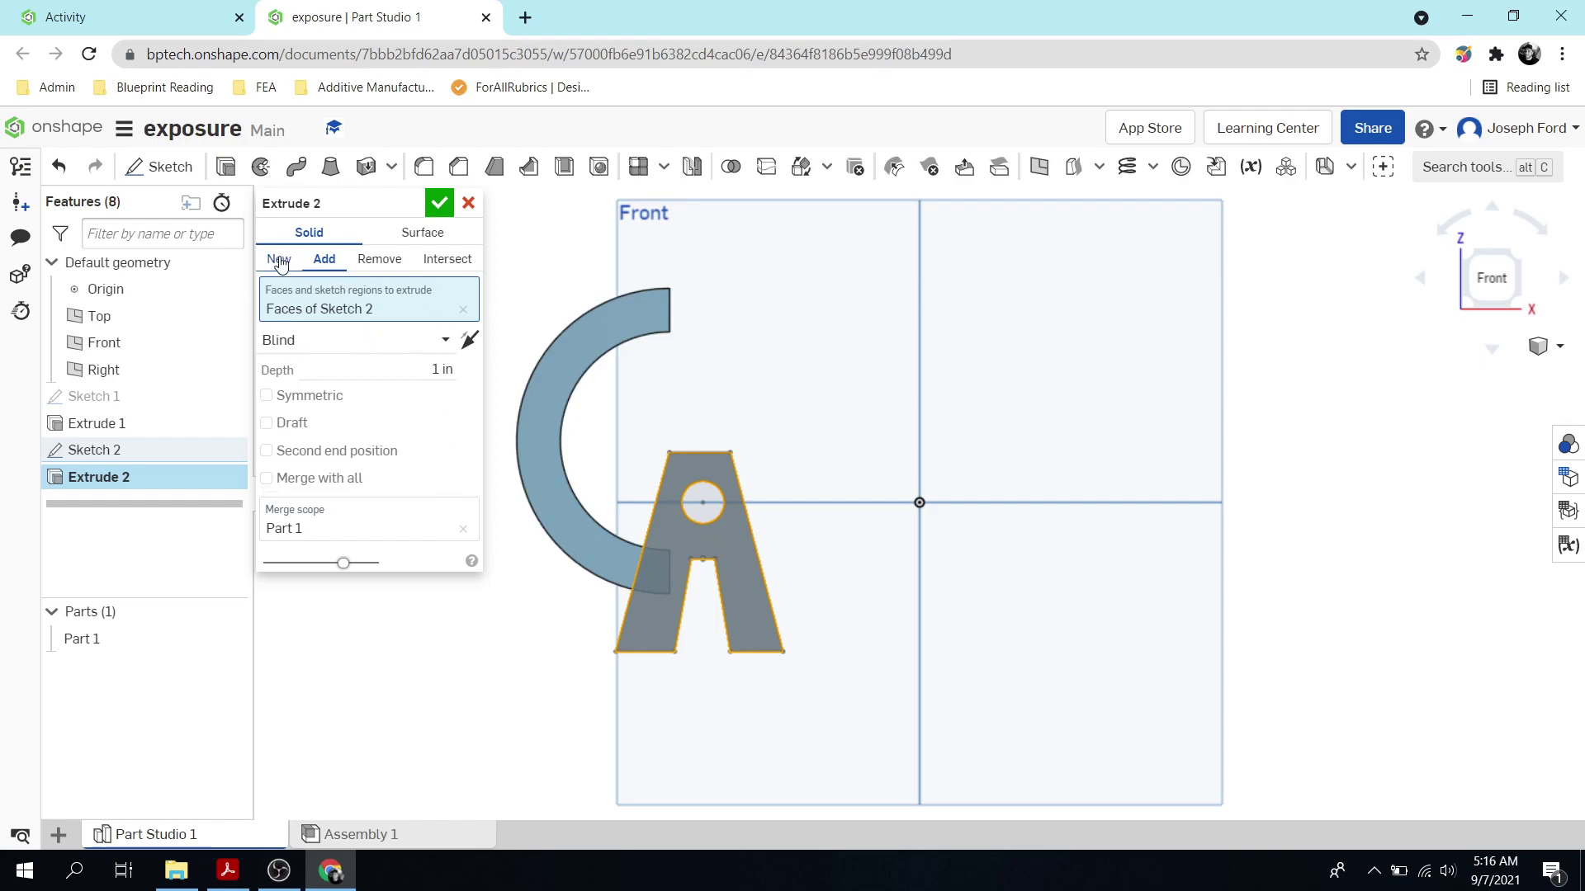
click(410, 377)
text(3/16)
key(Return)
click(442, 207)
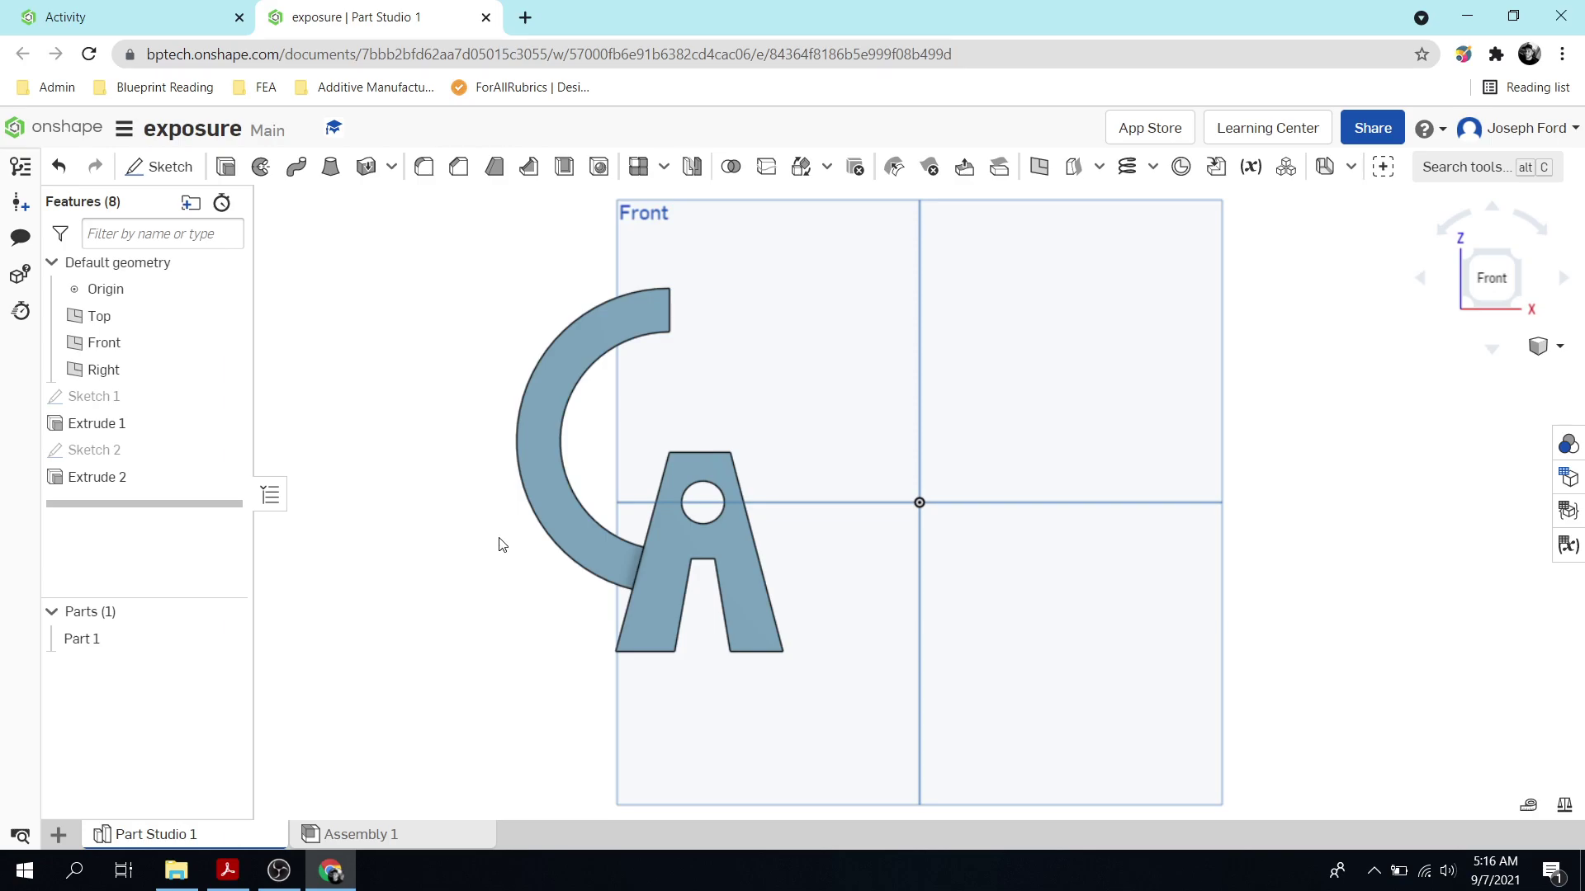
On a new Front plane sketch, draw a circle about 2.36 in diameter centred over the letter A's right side
mouse_move(499, 543)
right_down()
mouse_move(600, 542)
mouse_move(468, 548)
mouse_move(507, 546)
right_up()
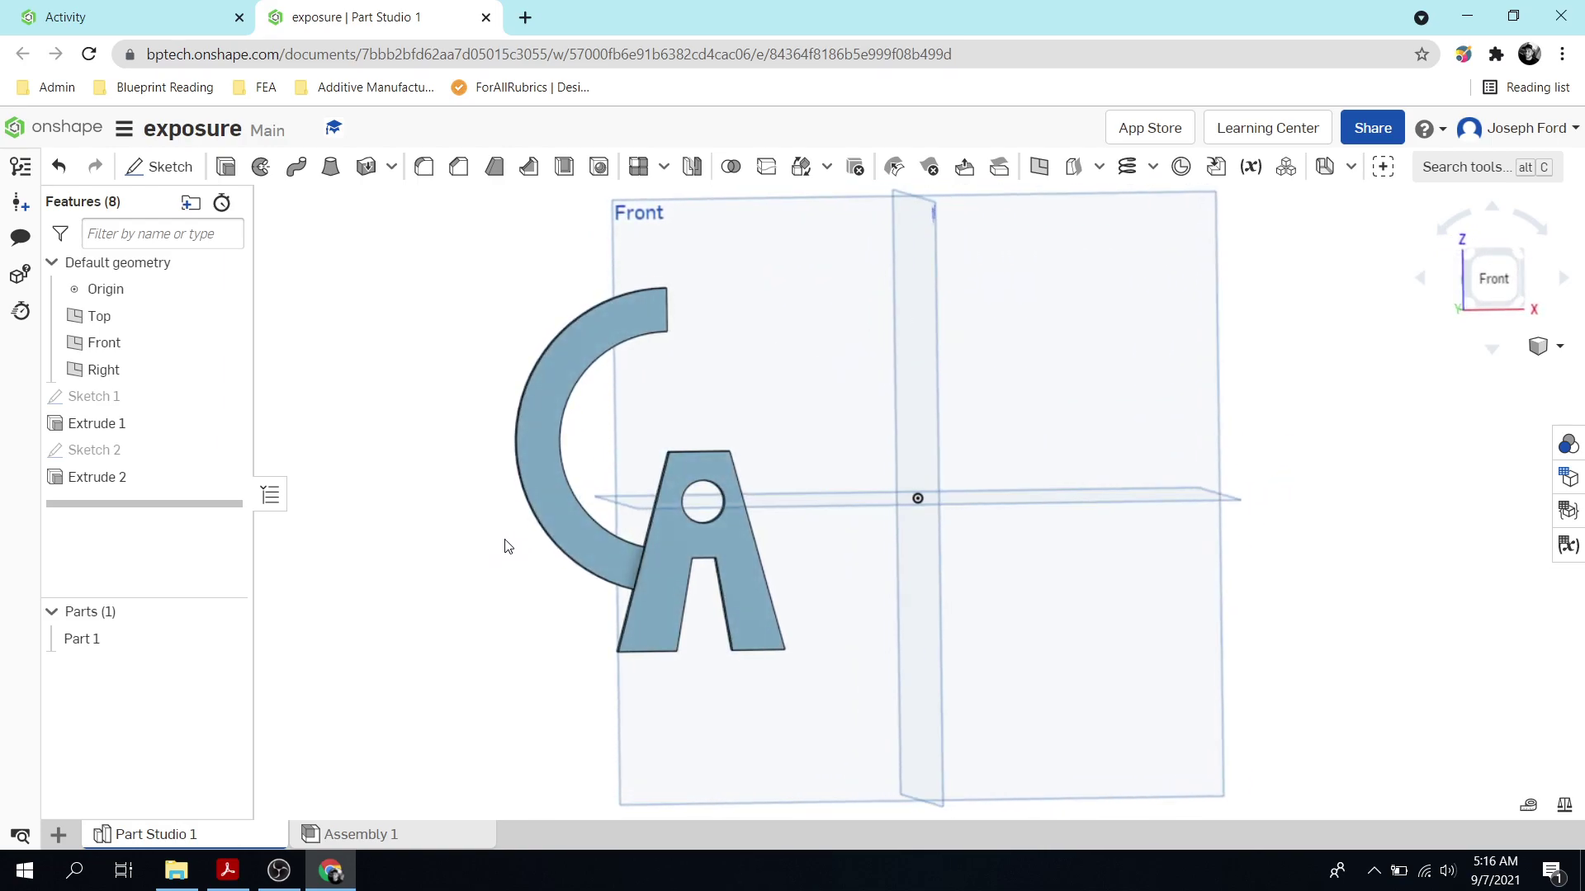
click(1503, 266)
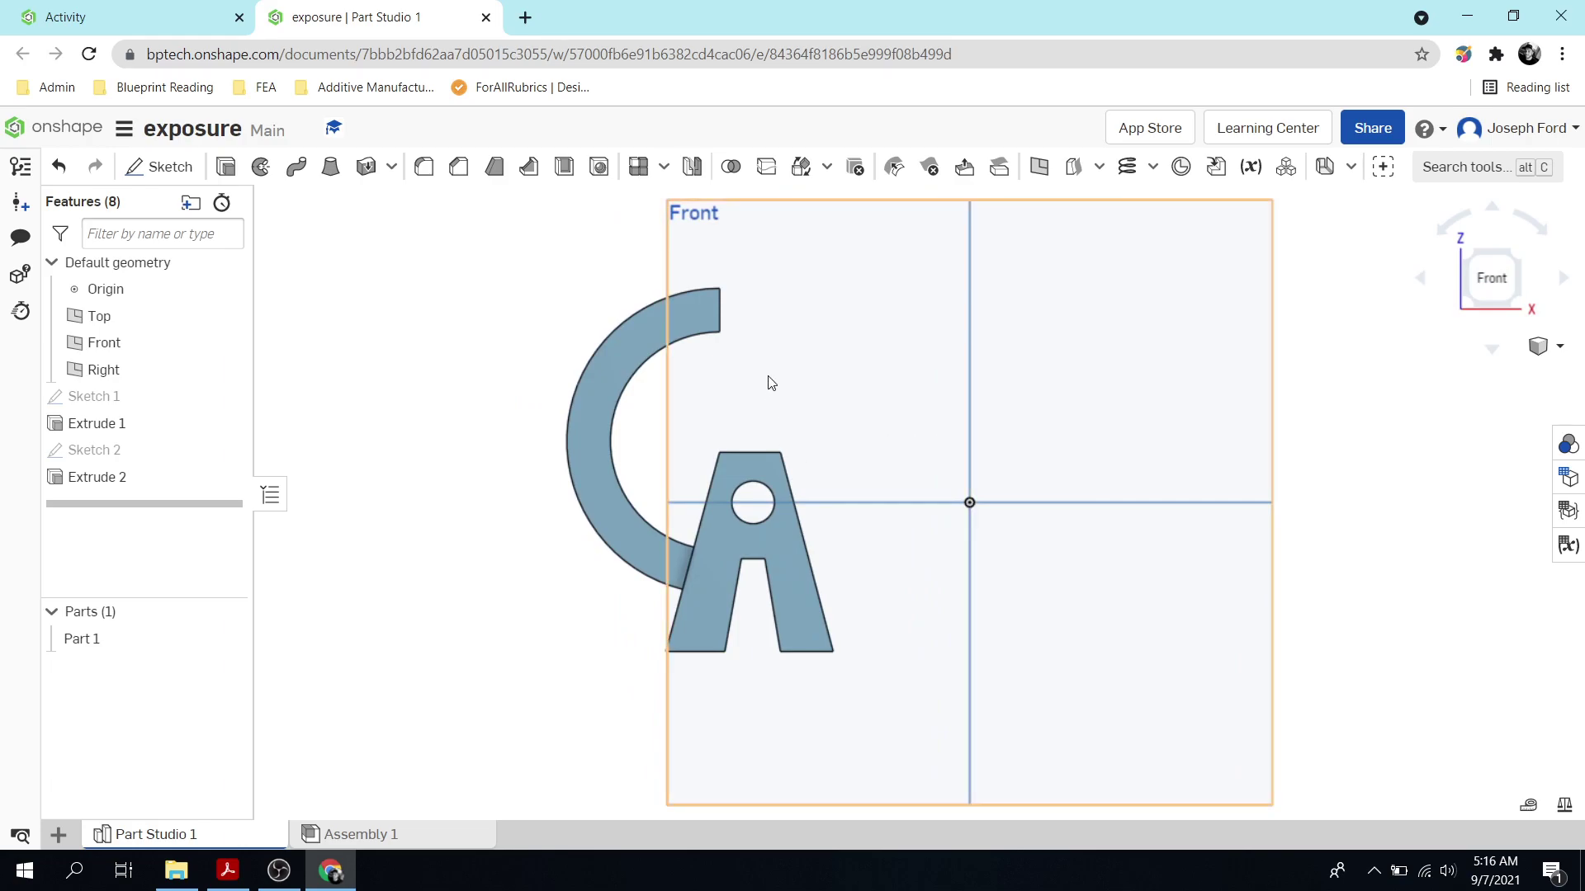
click(169, 168)
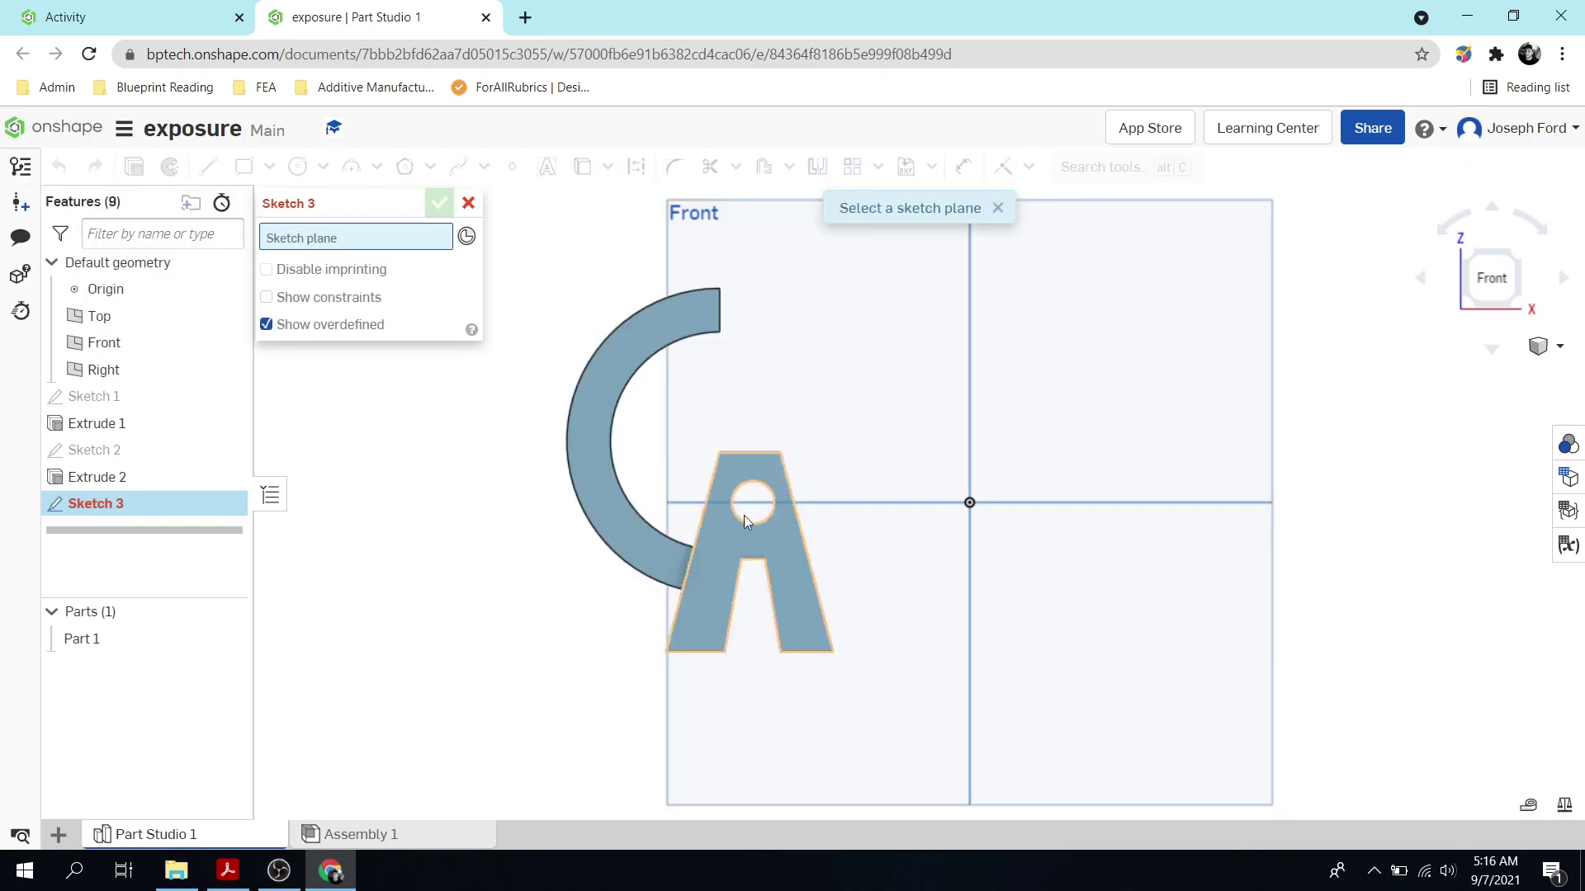
click(809, 321)
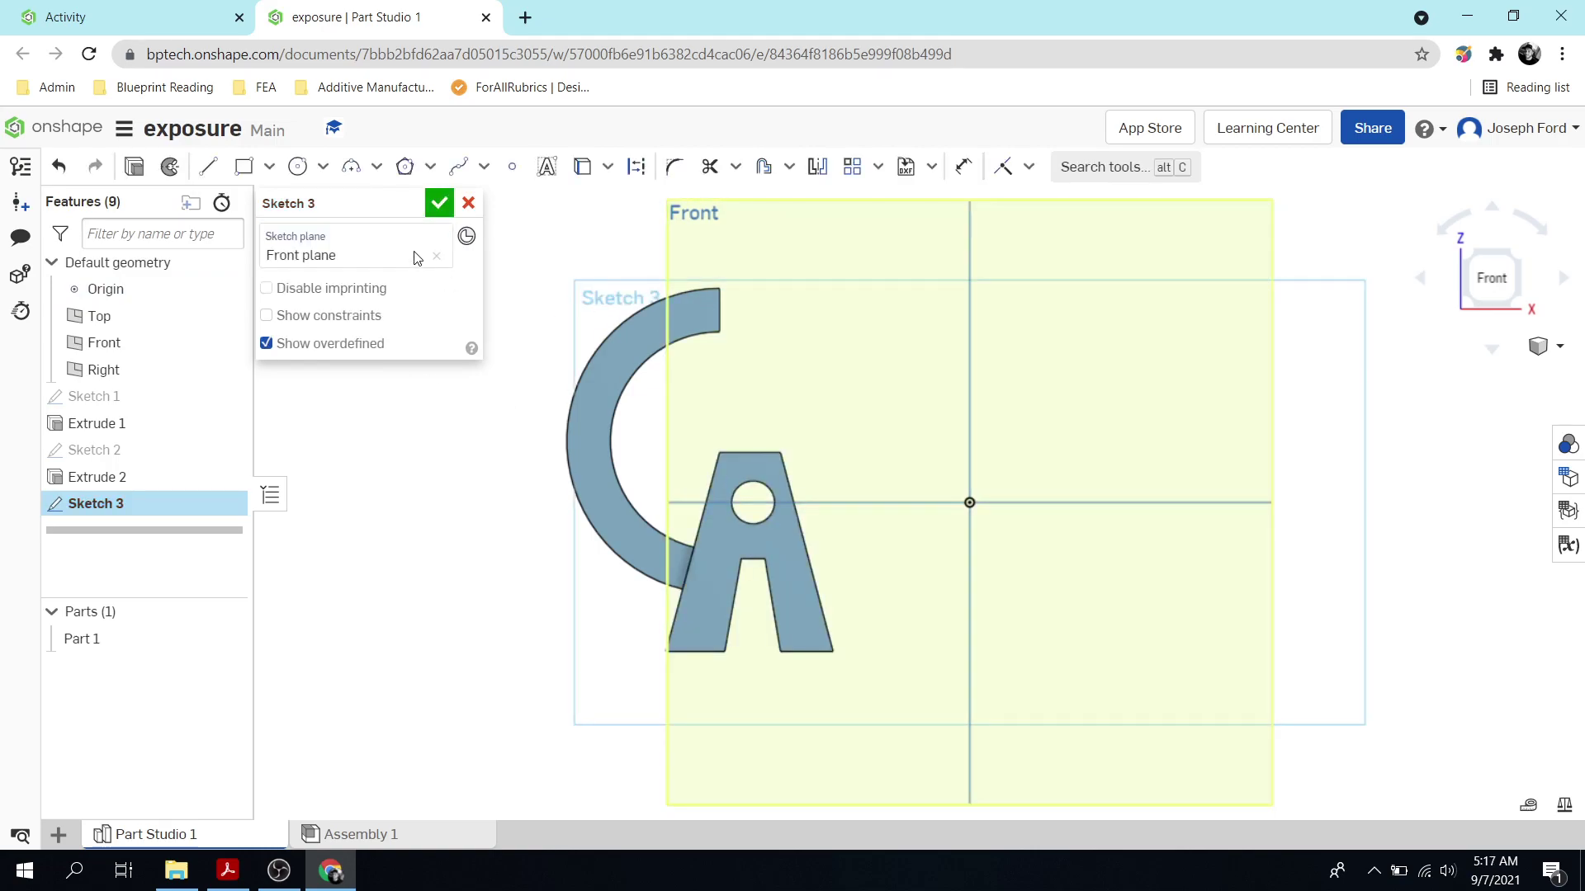
click(297, 167)
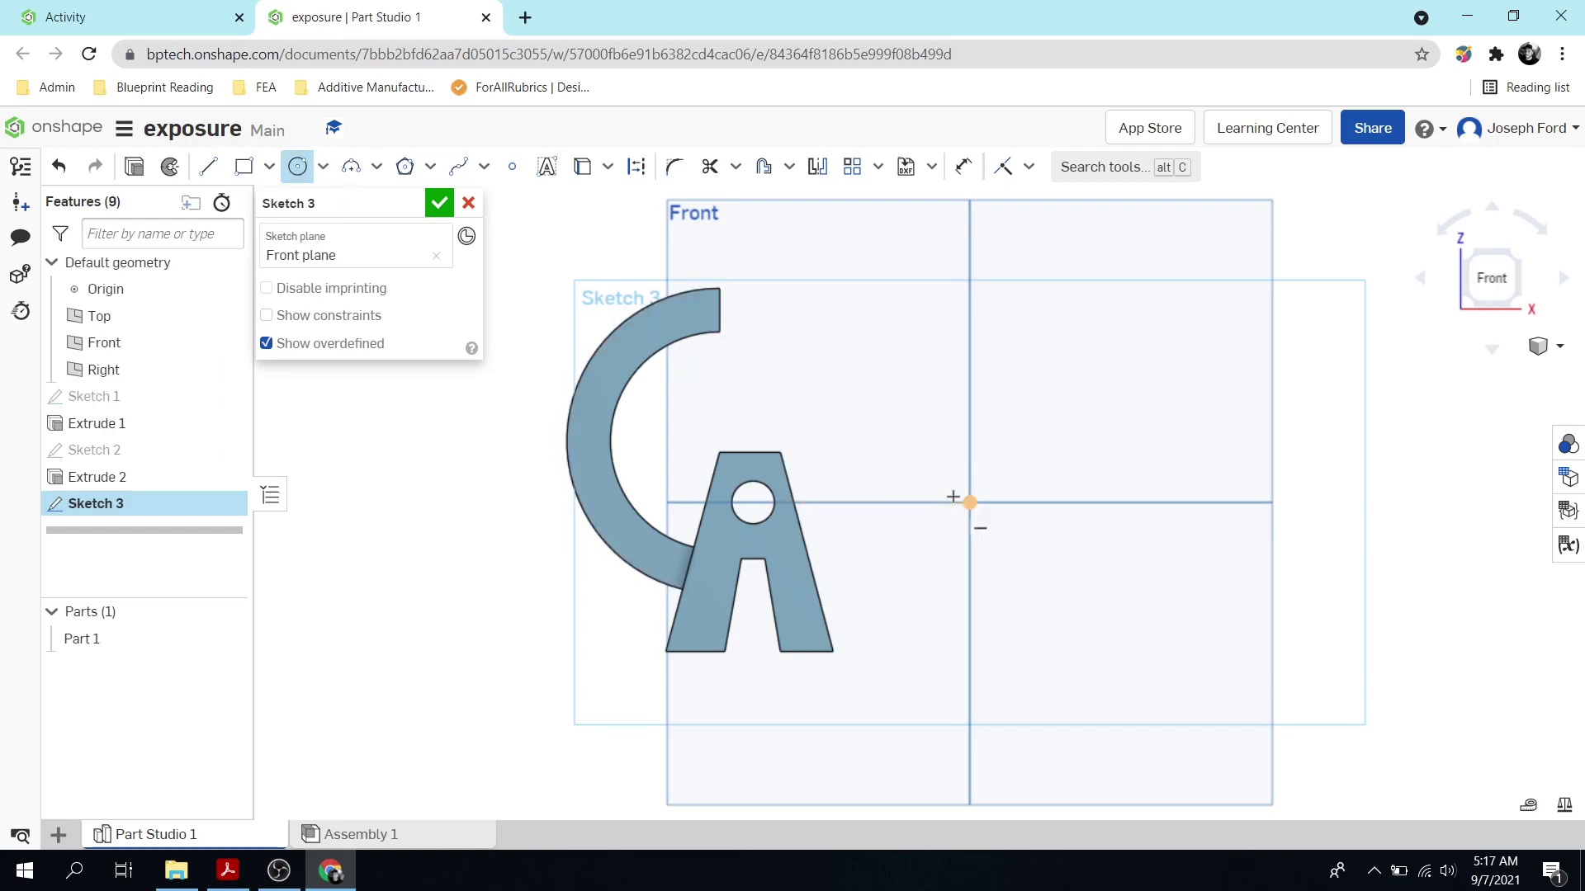
click(809, 502)
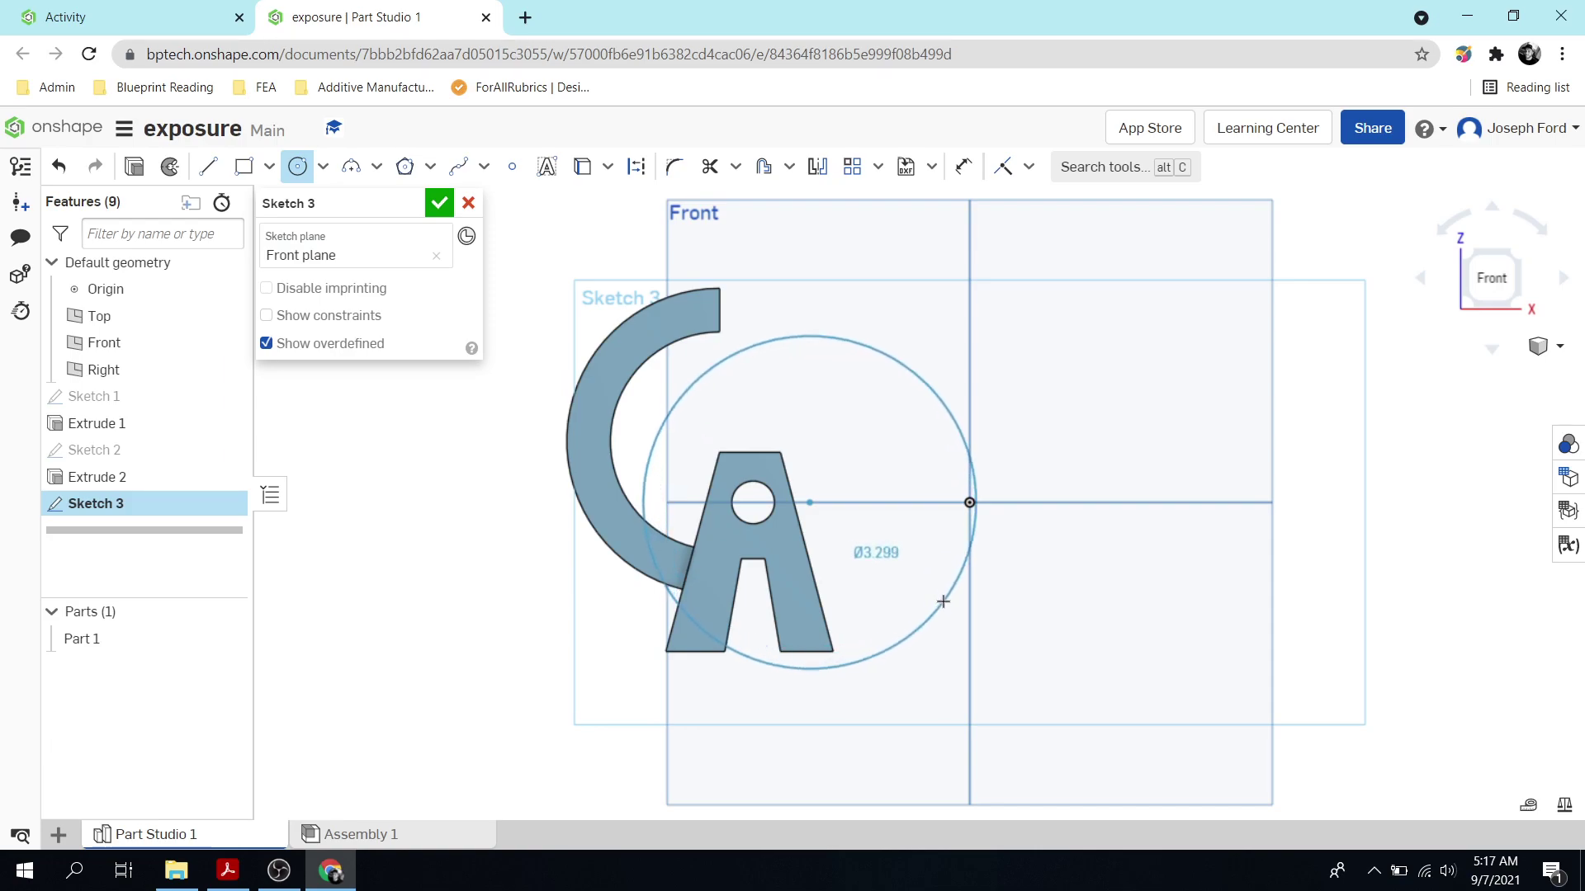
key(Escape)
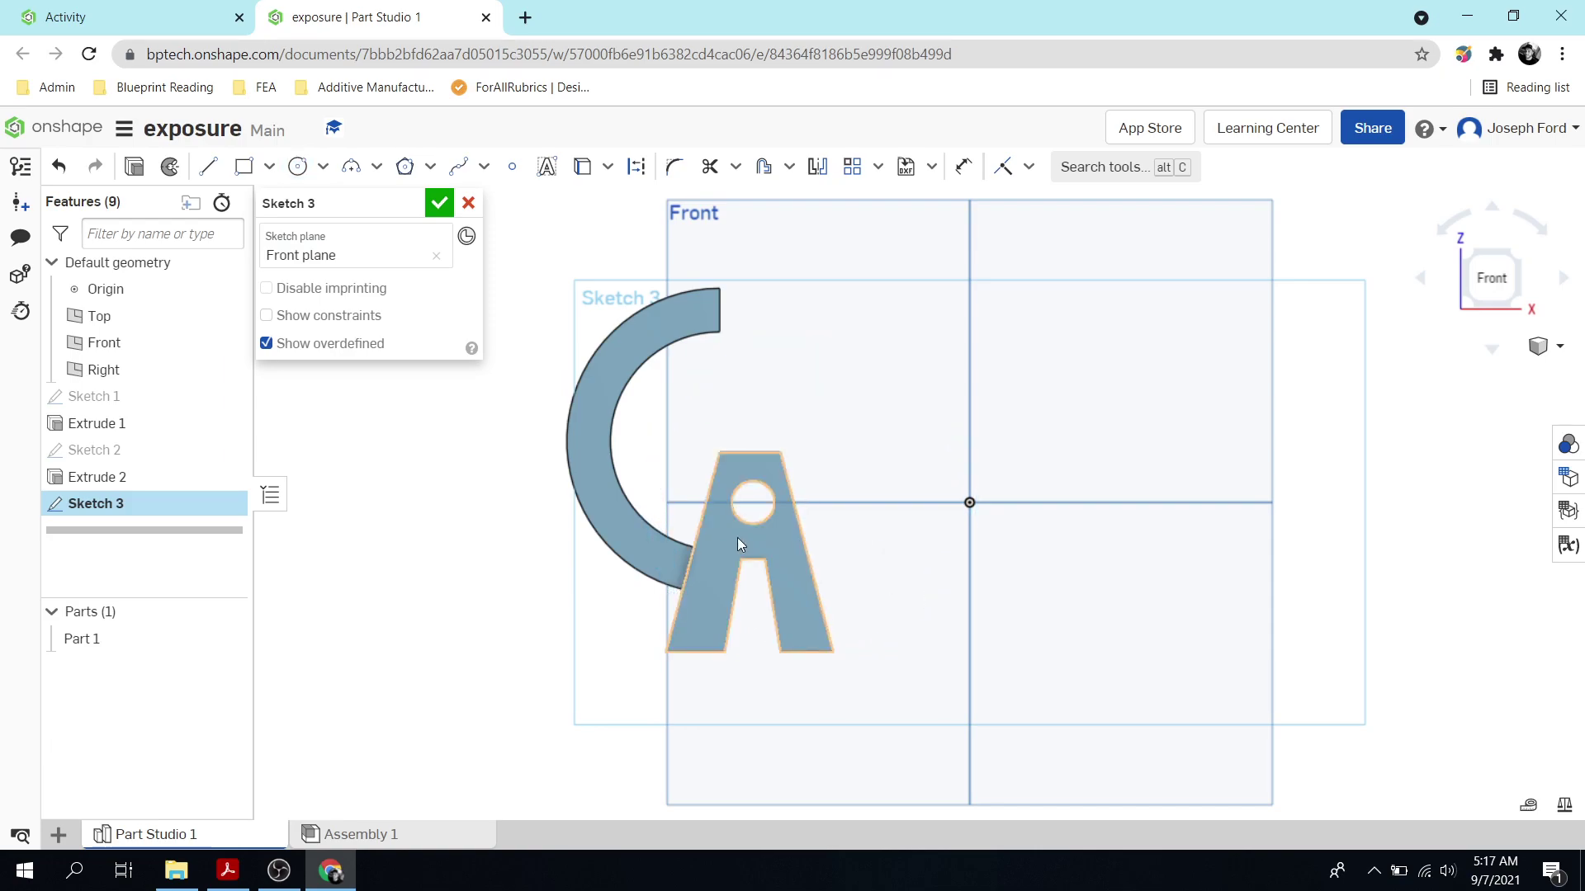
click(782, 524)
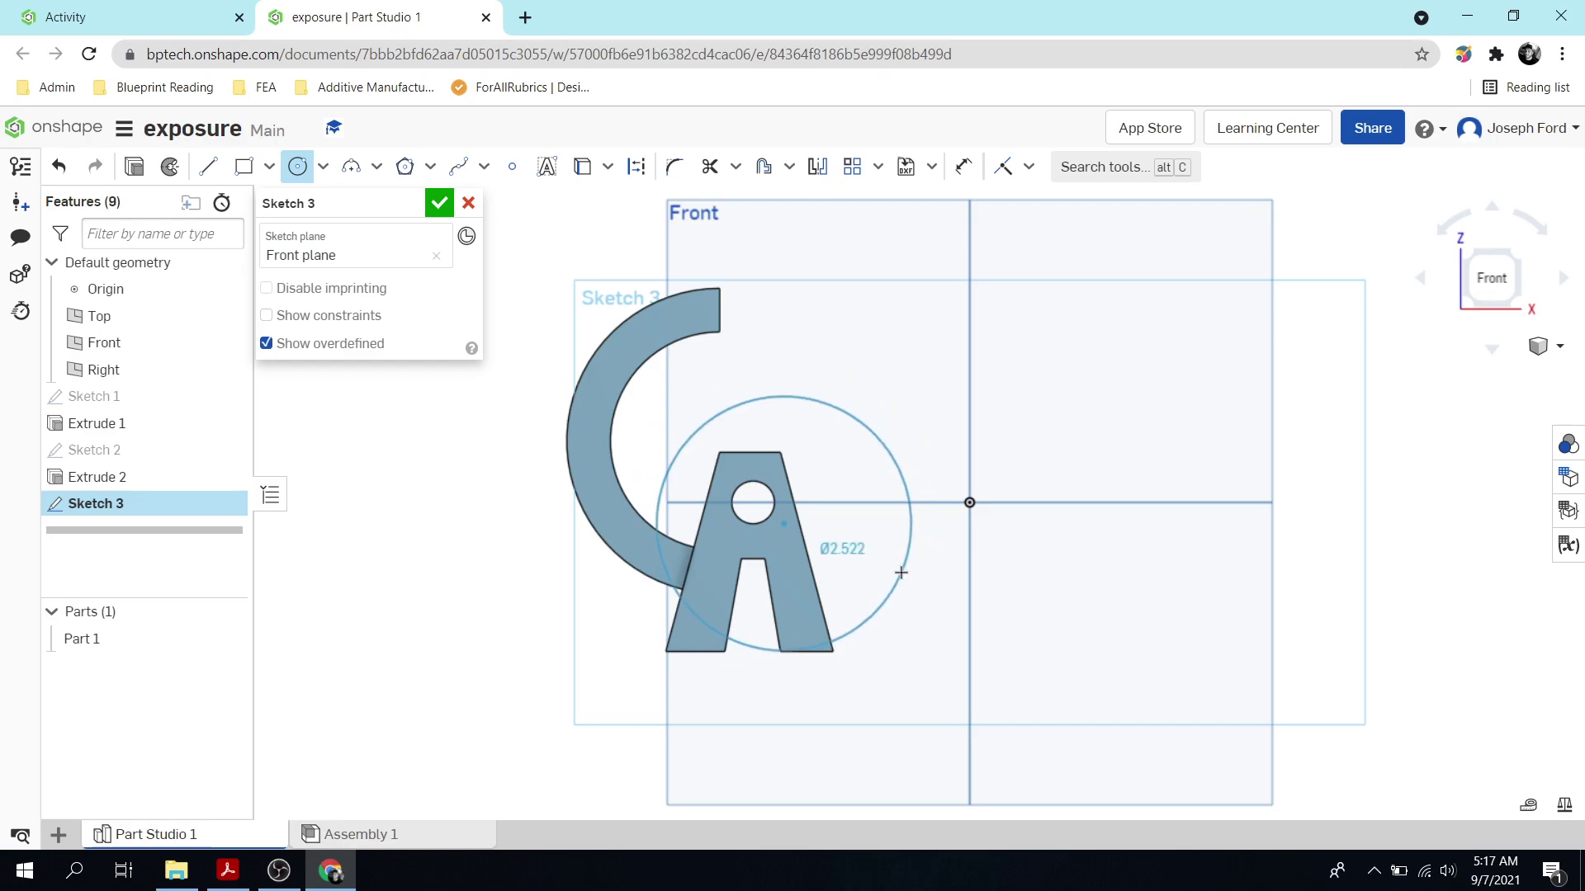
click(891, 572)
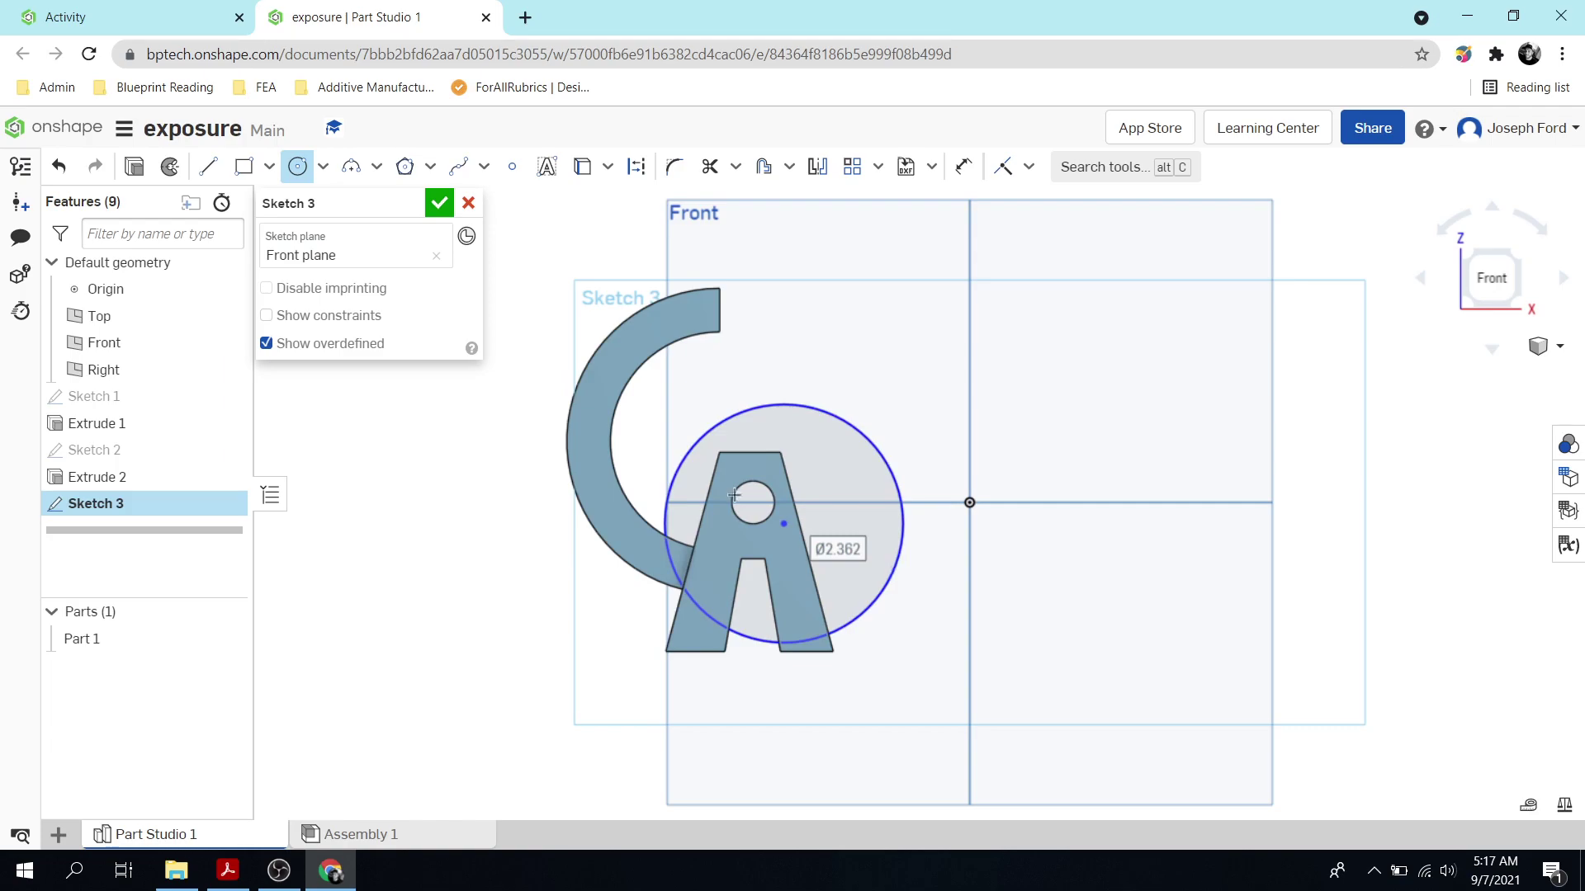
Draw a vertical diameter line through the large circle and trim away the circle's left half to form a D
click(208, 167)
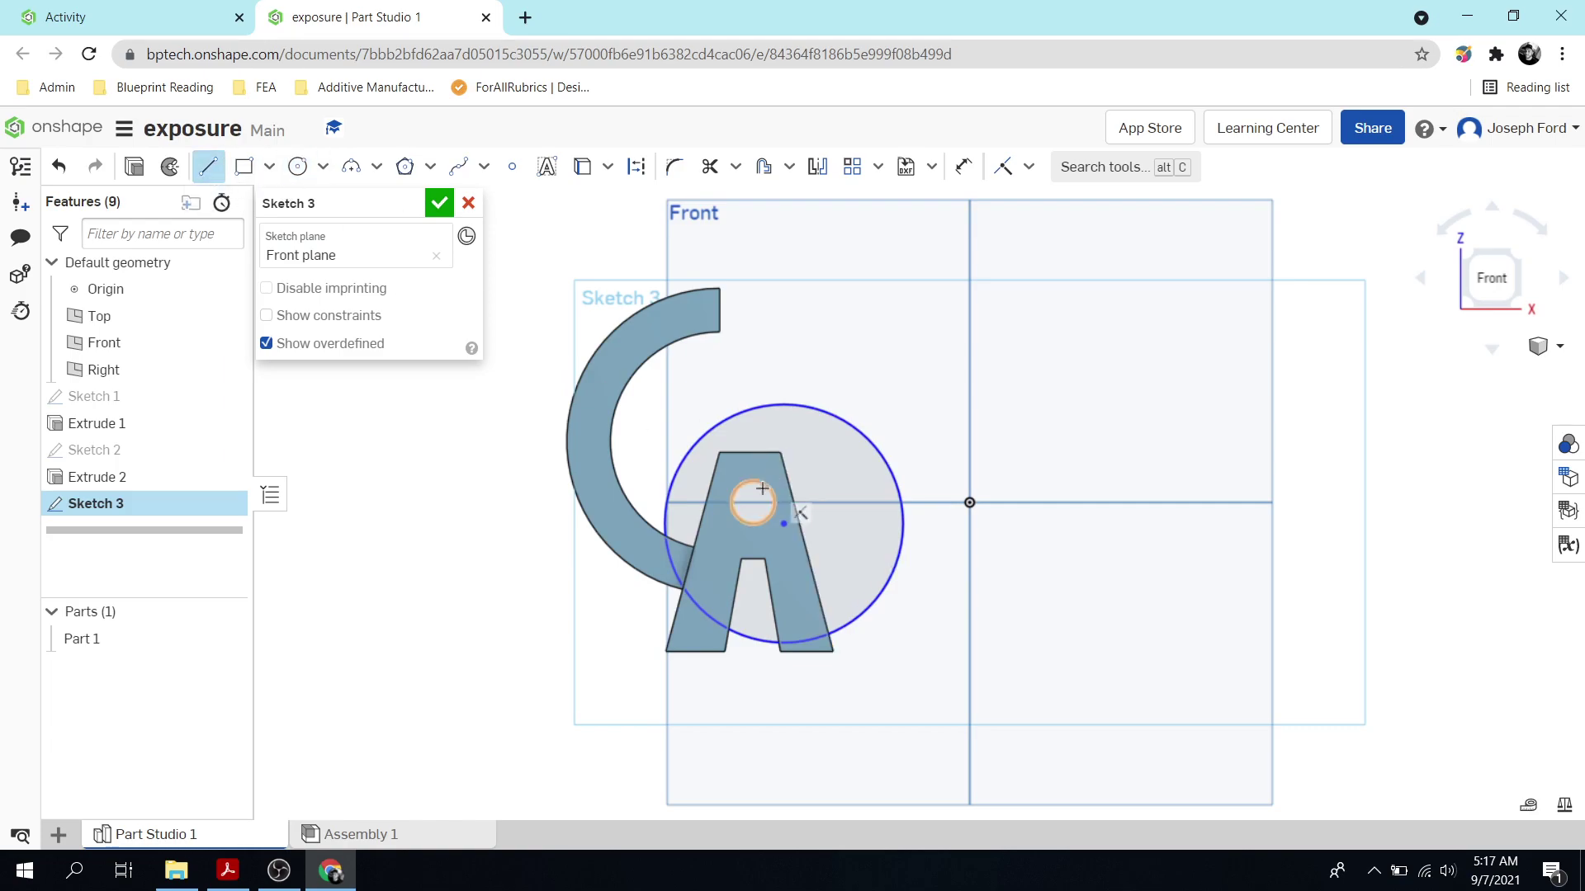
click(784, 404)
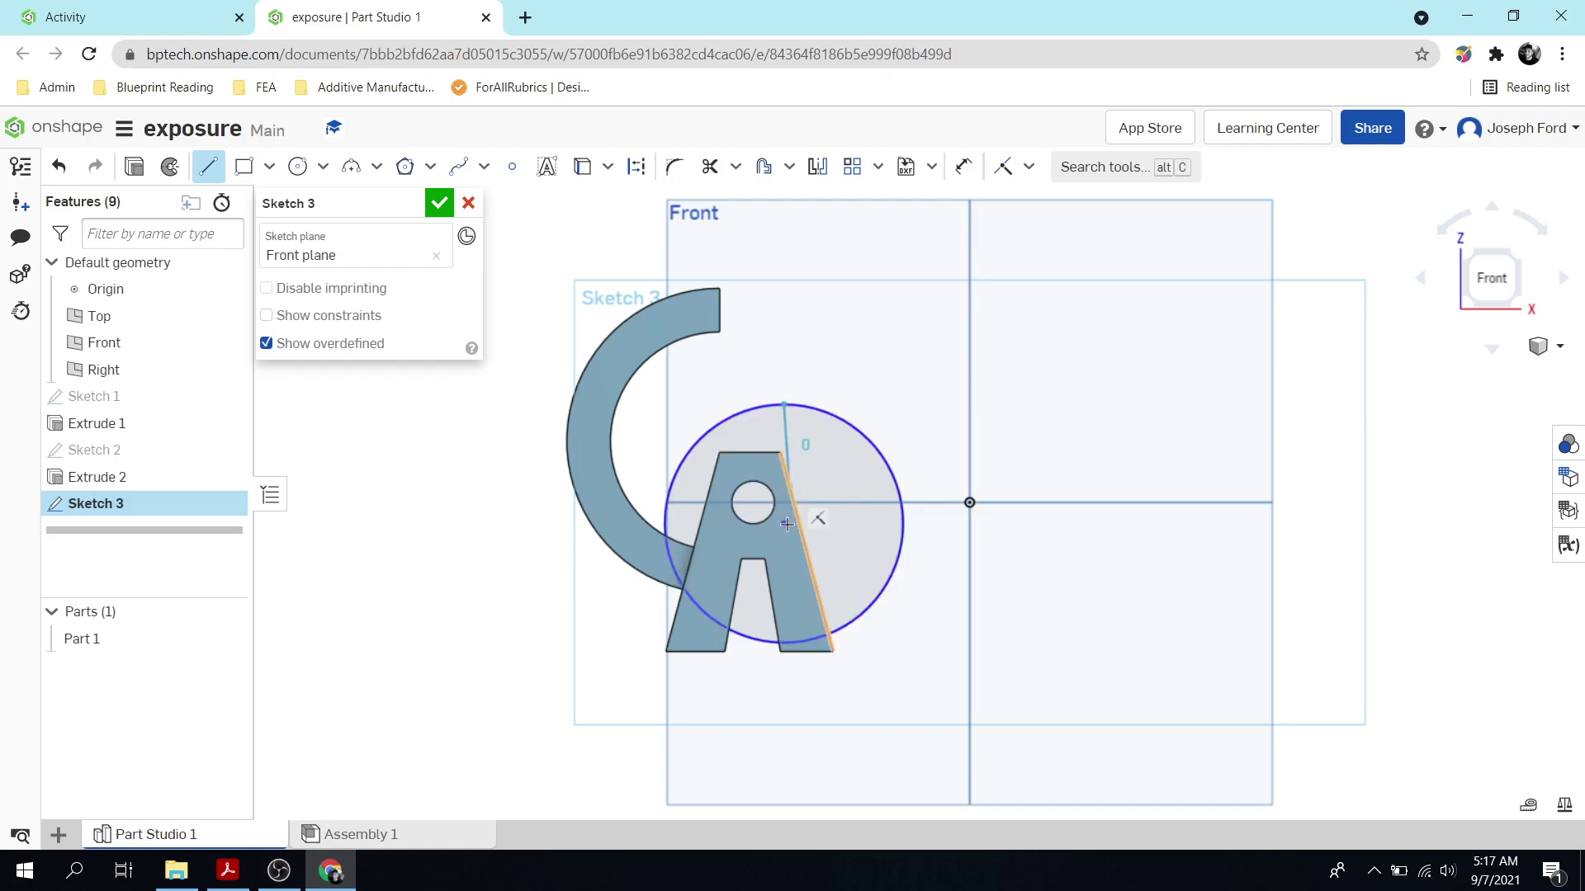
click(784, 641)
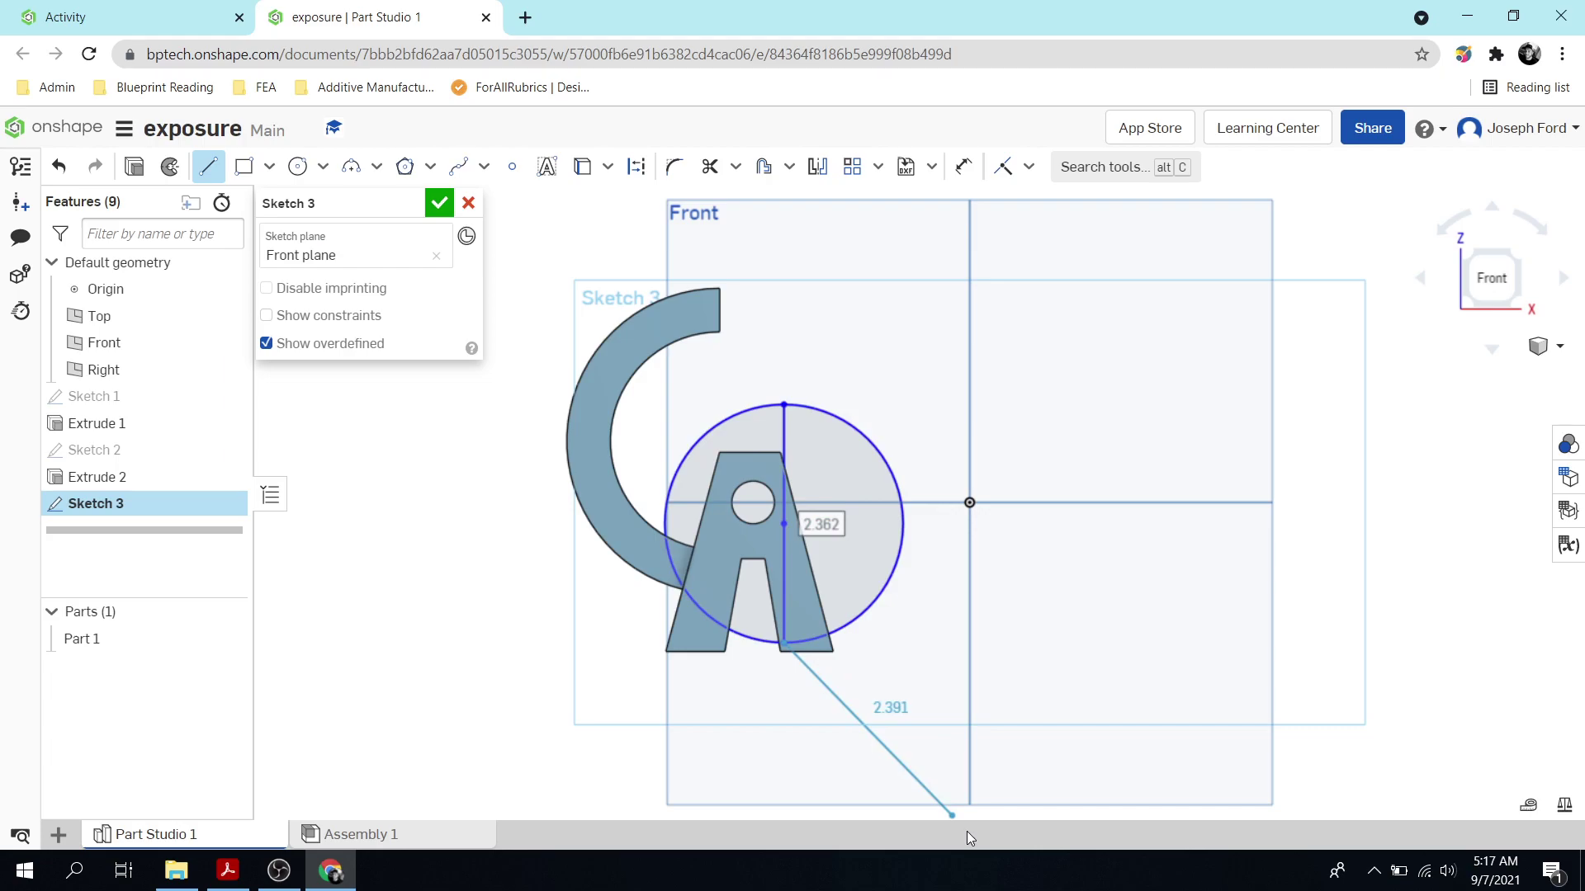
key(Escape)
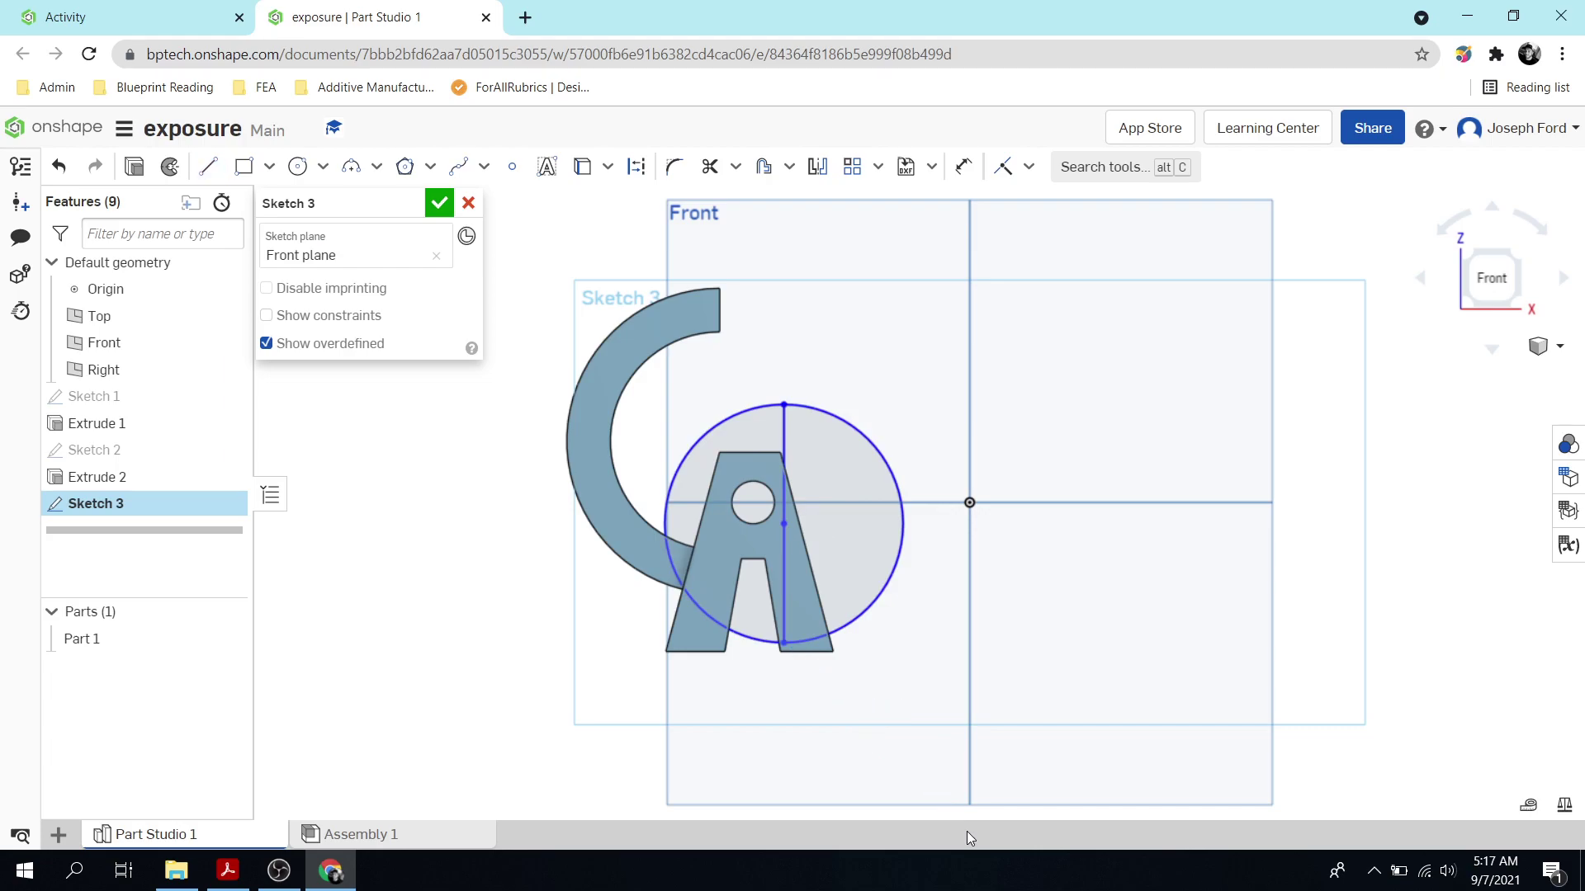
click(709, 166)
click(733, 421)
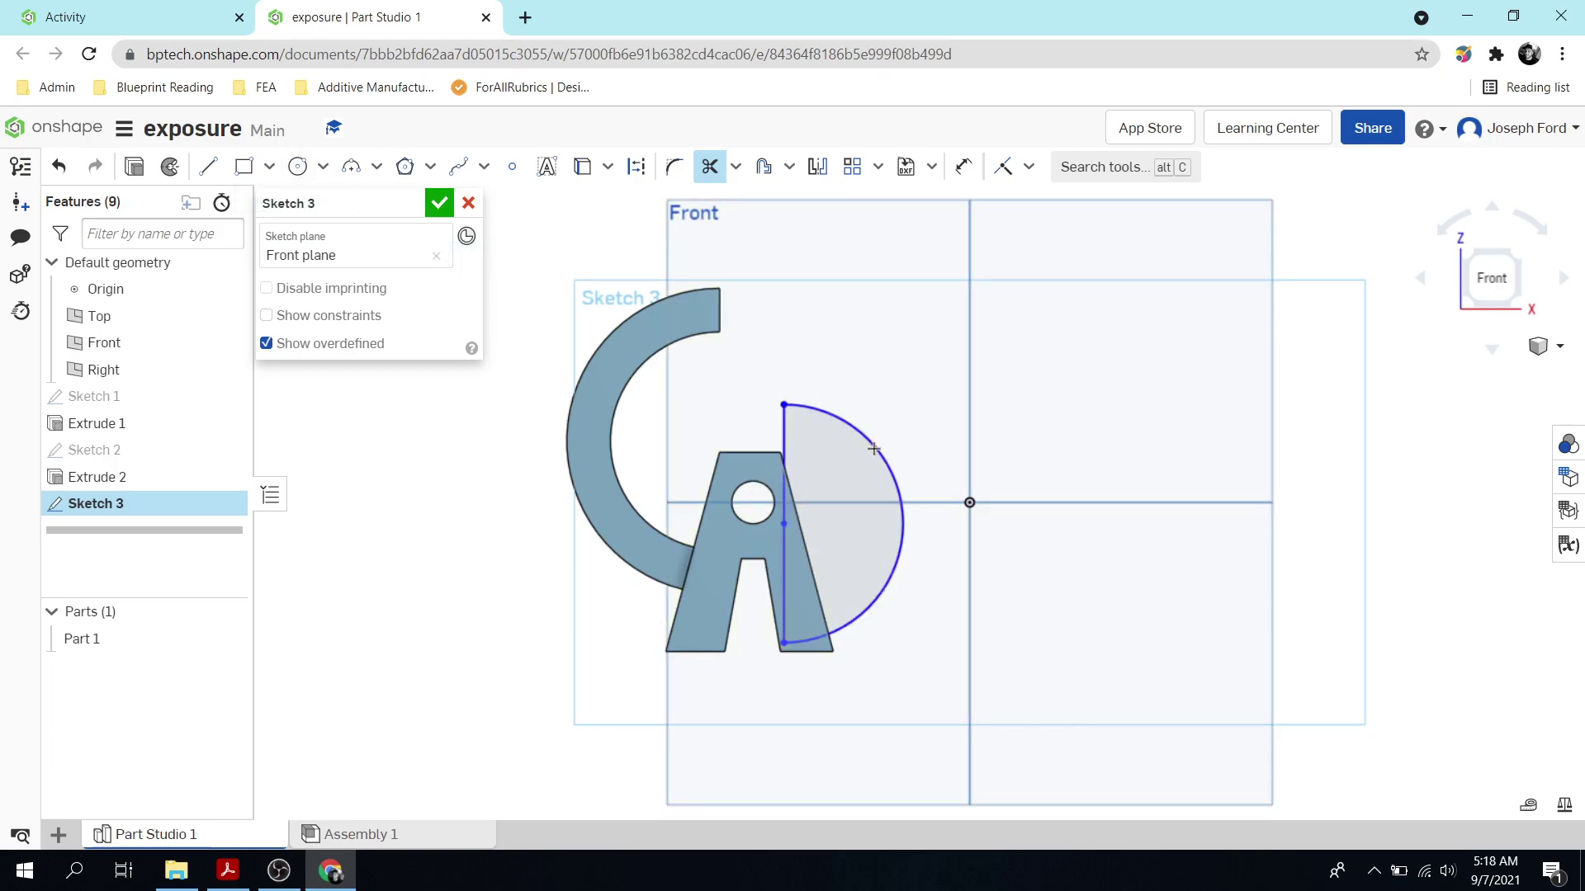
Offset the D's arc and straight side inward by 0.25 in
click(763, 169)
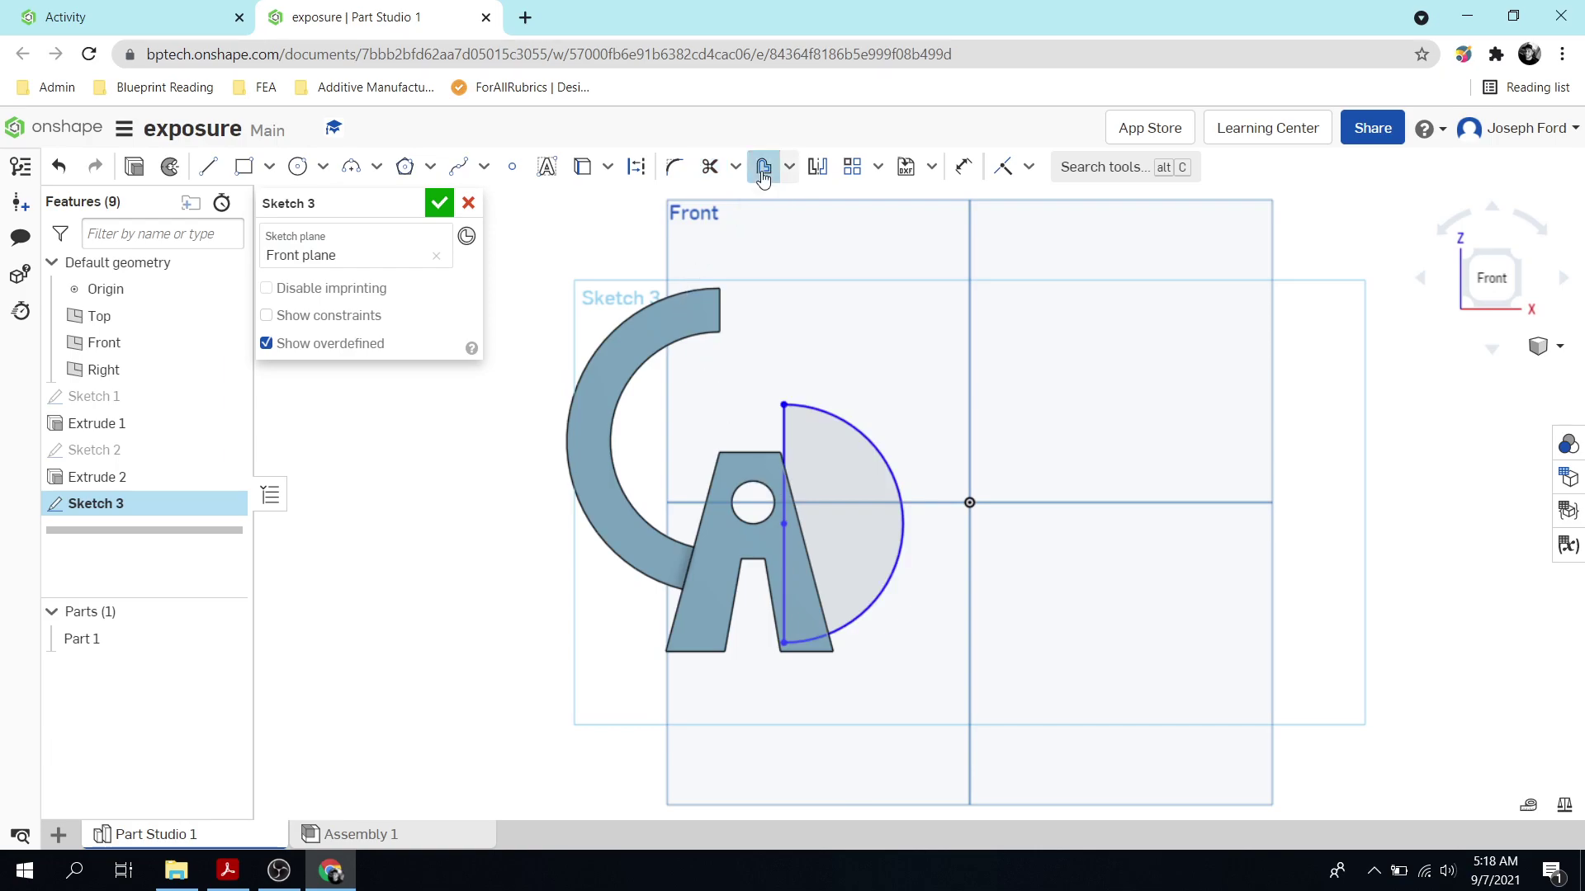
click(864, 425)
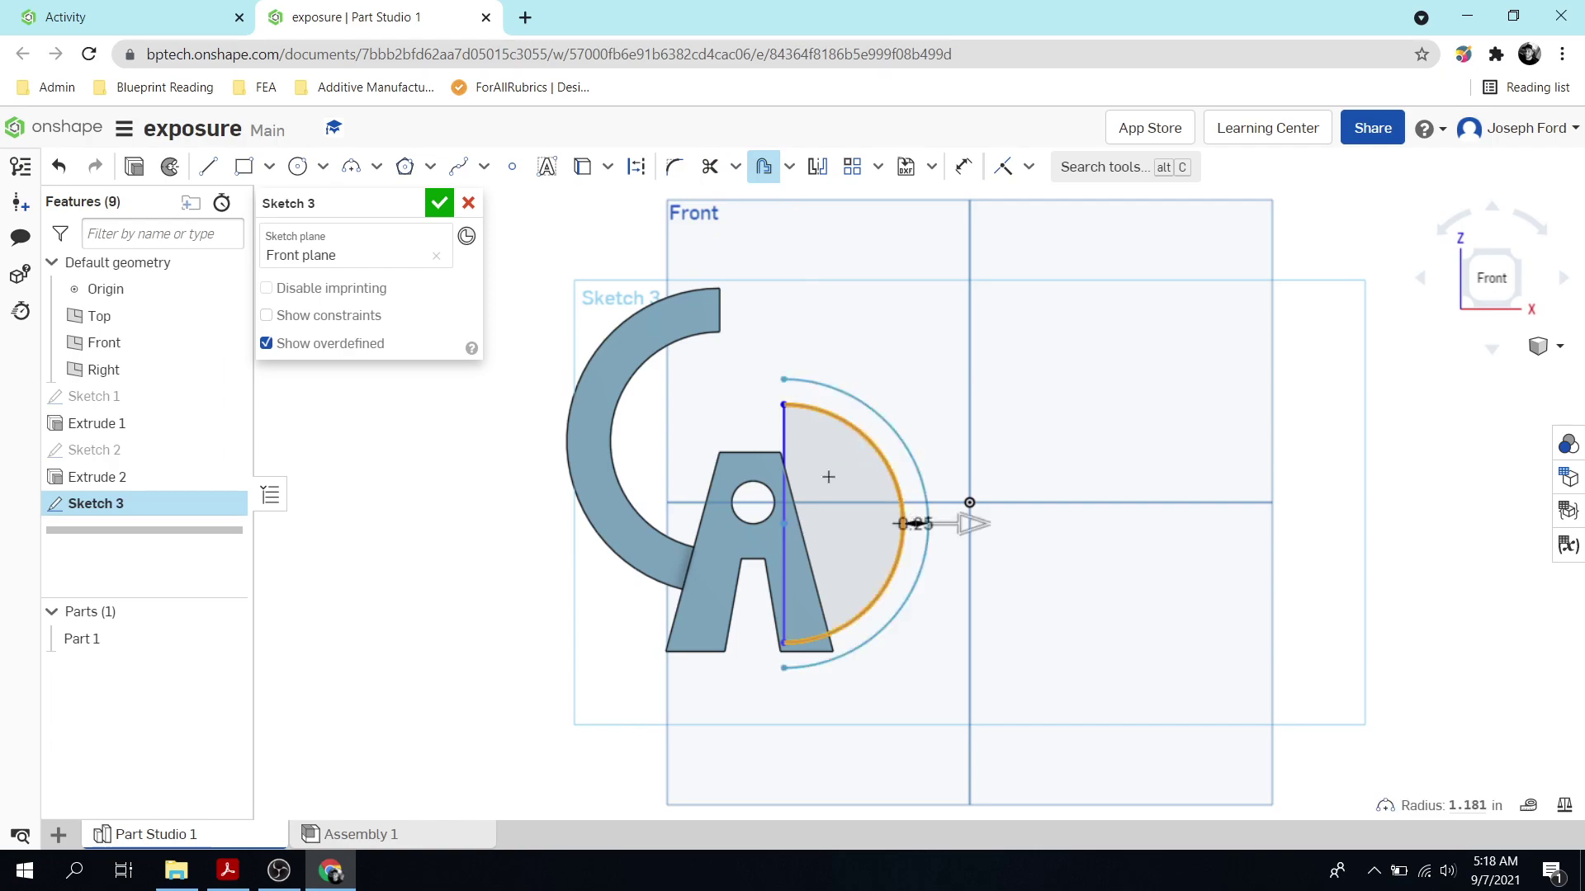
click(965, 530)
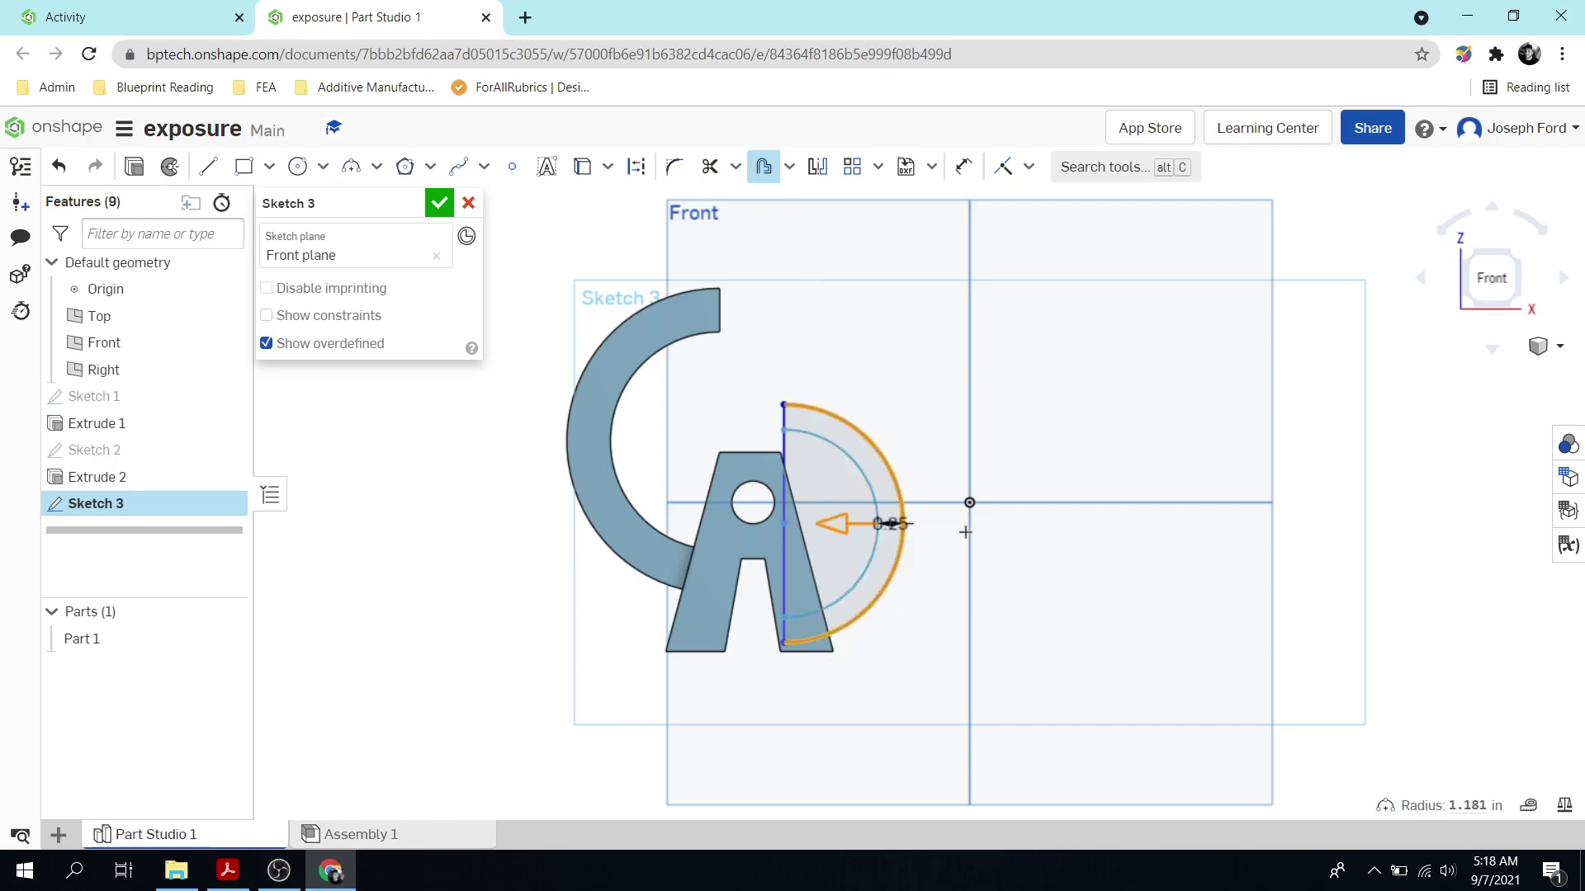
click(779, 489)
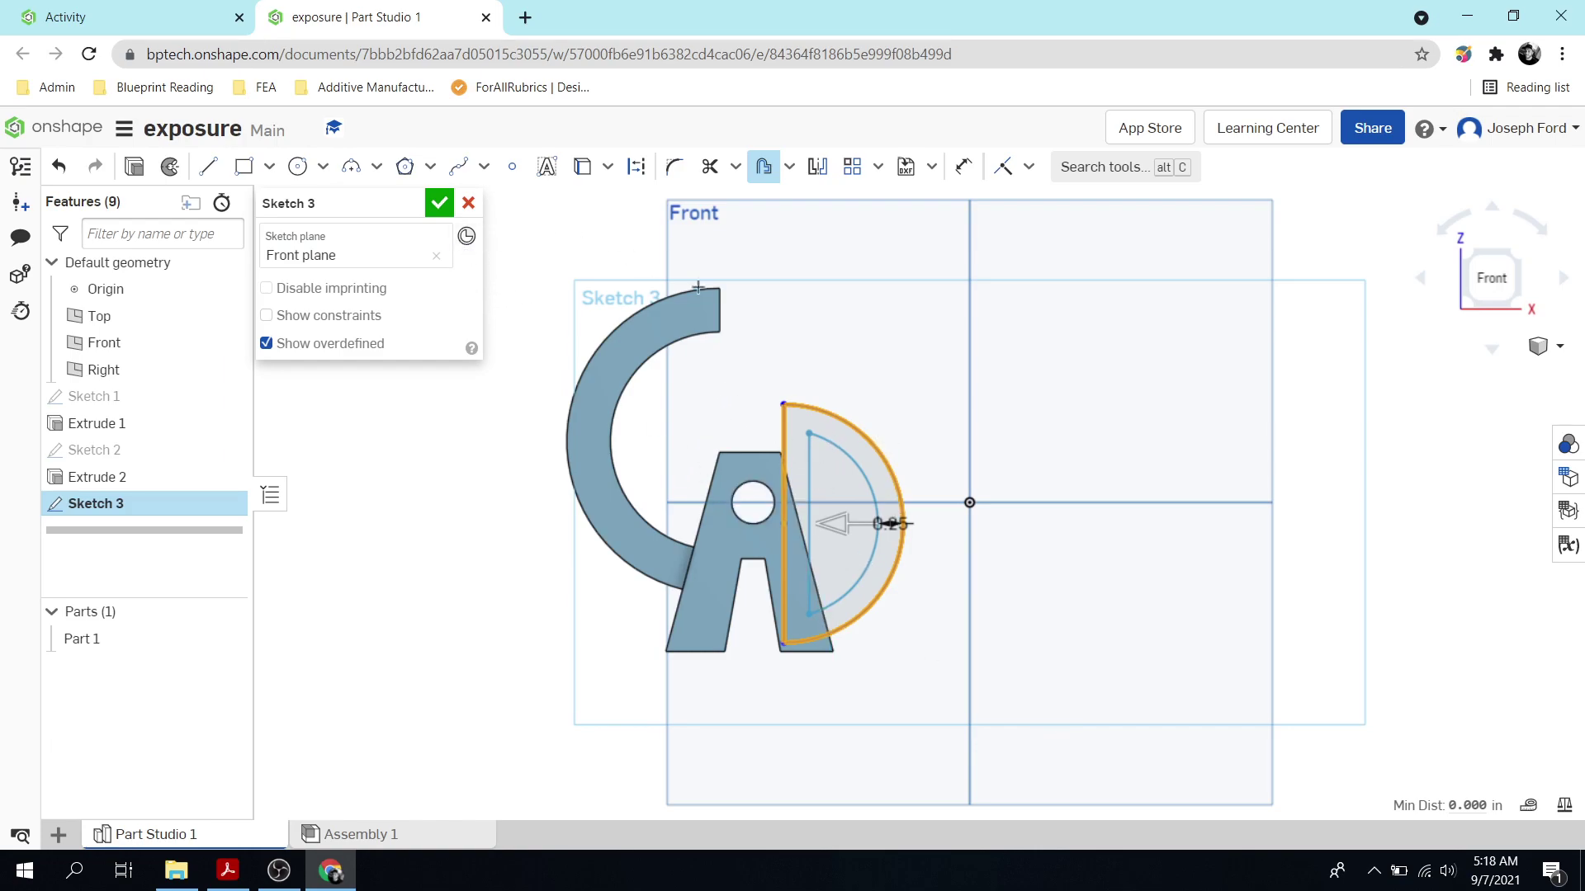
click(902, 327)
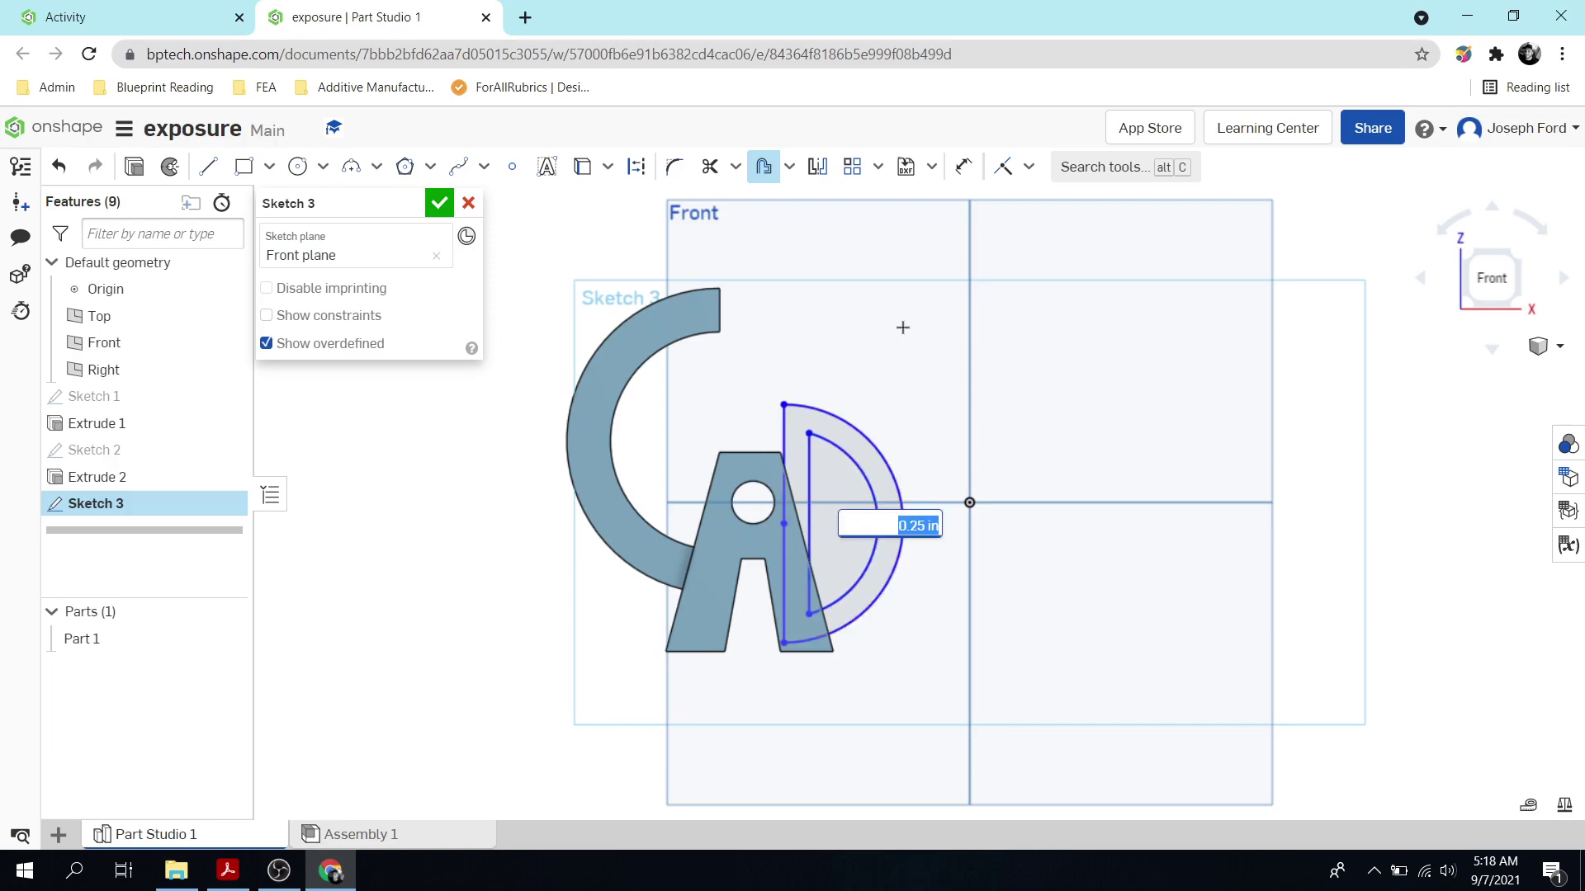
key(Return)
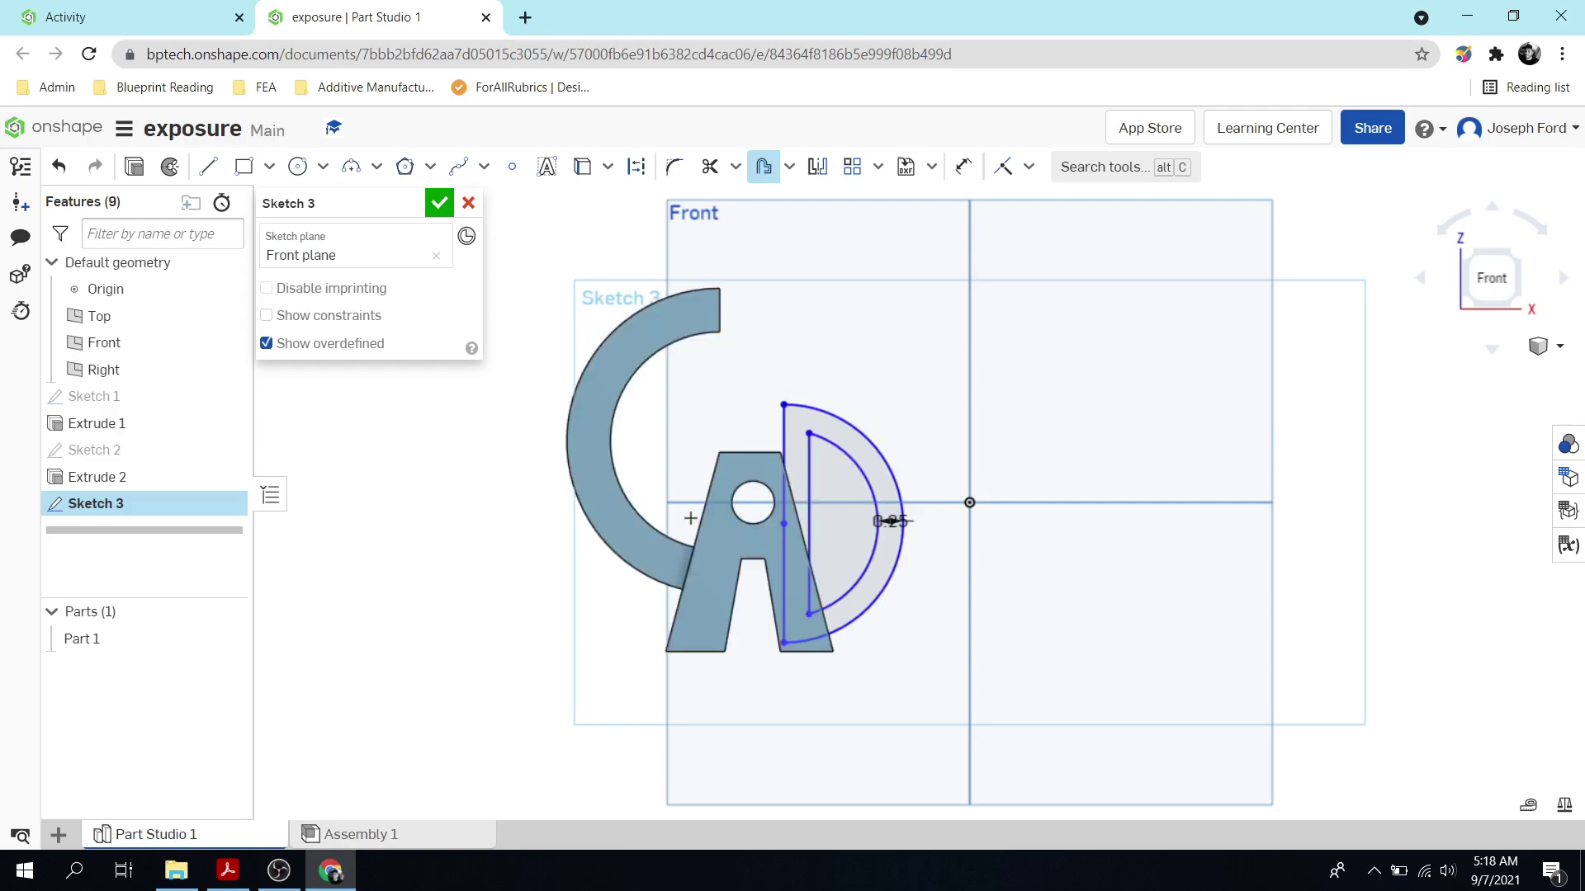
Extrude the letter D outline to a depth of 1/8 in, added to the existing part
click(132, 168)
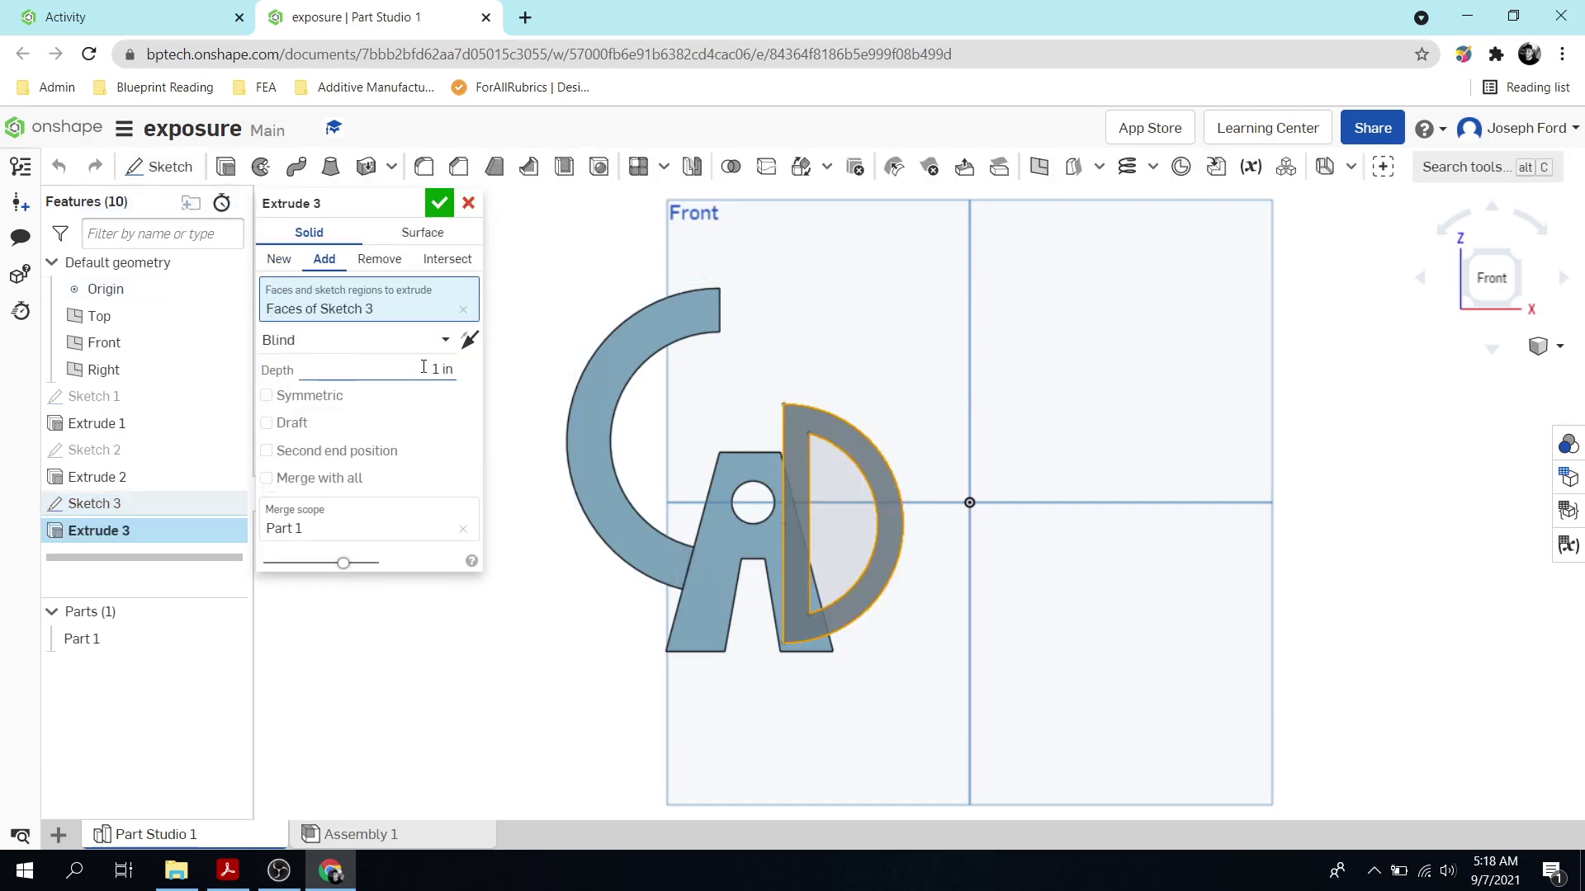
click(423, 368)
text(1/8)
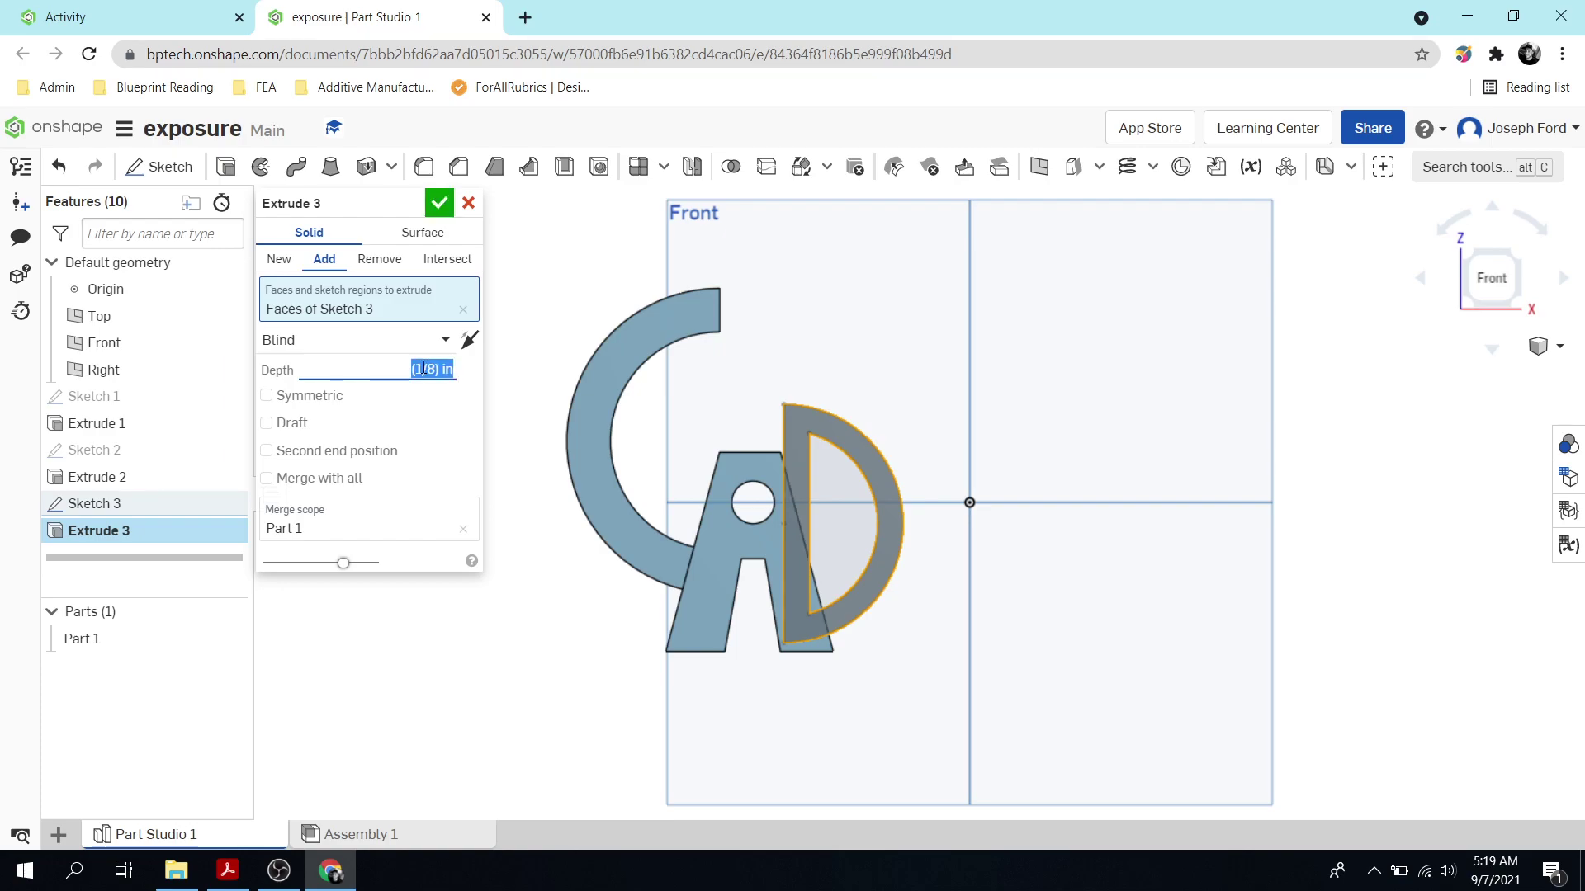
click(443, 204)
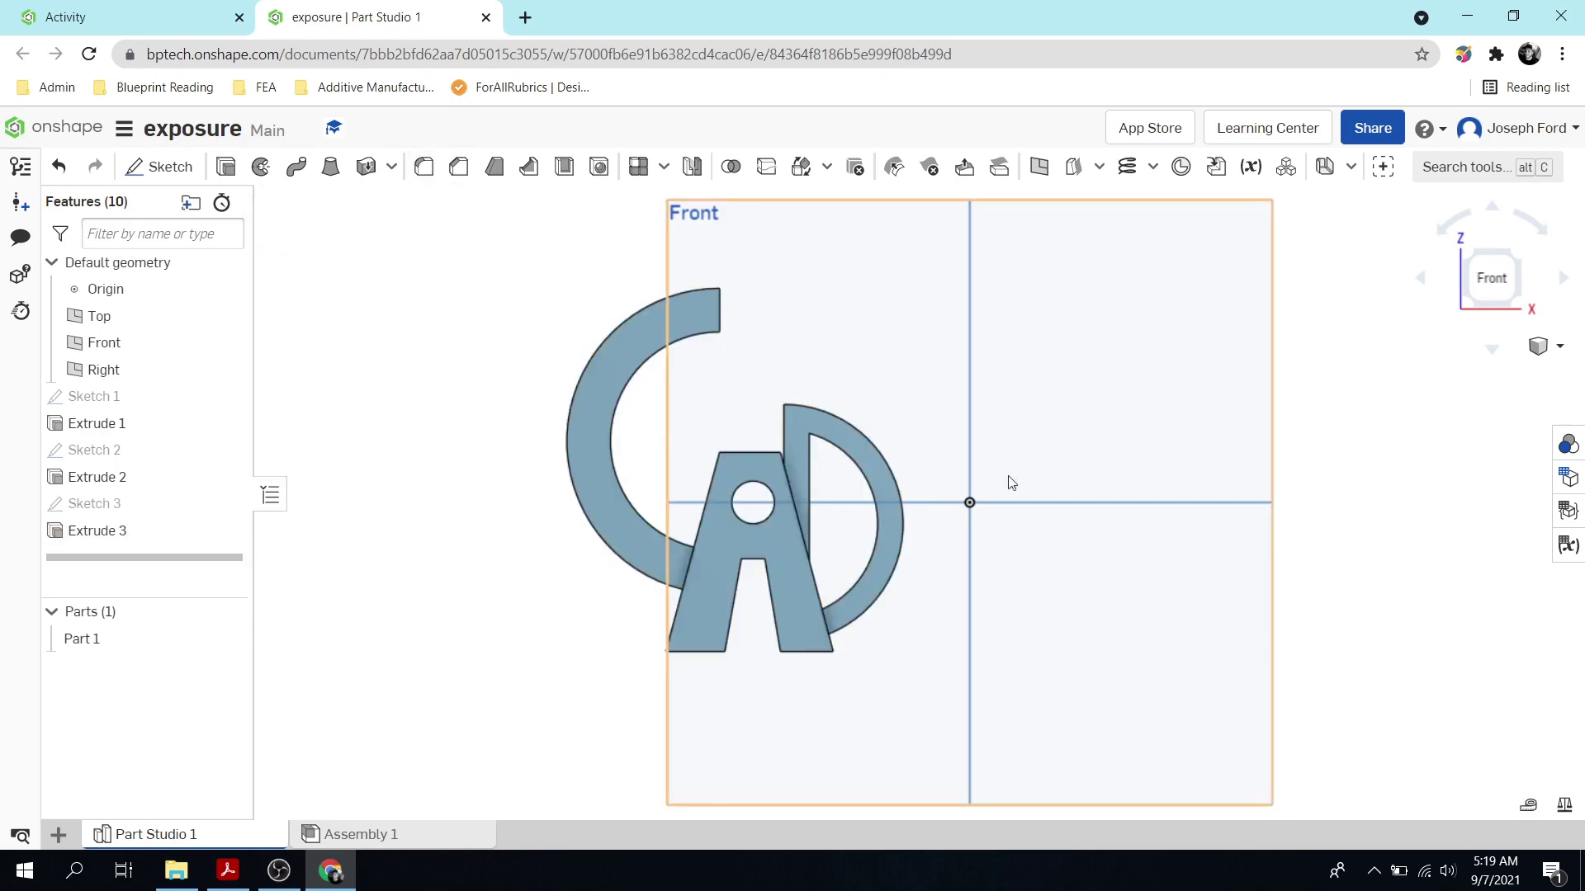
On a new Front plane sketch, draw two concentric circles about 3.01 in and 2.27 in diameter, centred directly above the origin
mouse_move(1145, 538)
right_down()
mouse_move(1216, 523)
mouse_move(1288, 536)
mouse_move(1146, 566)
right_up()
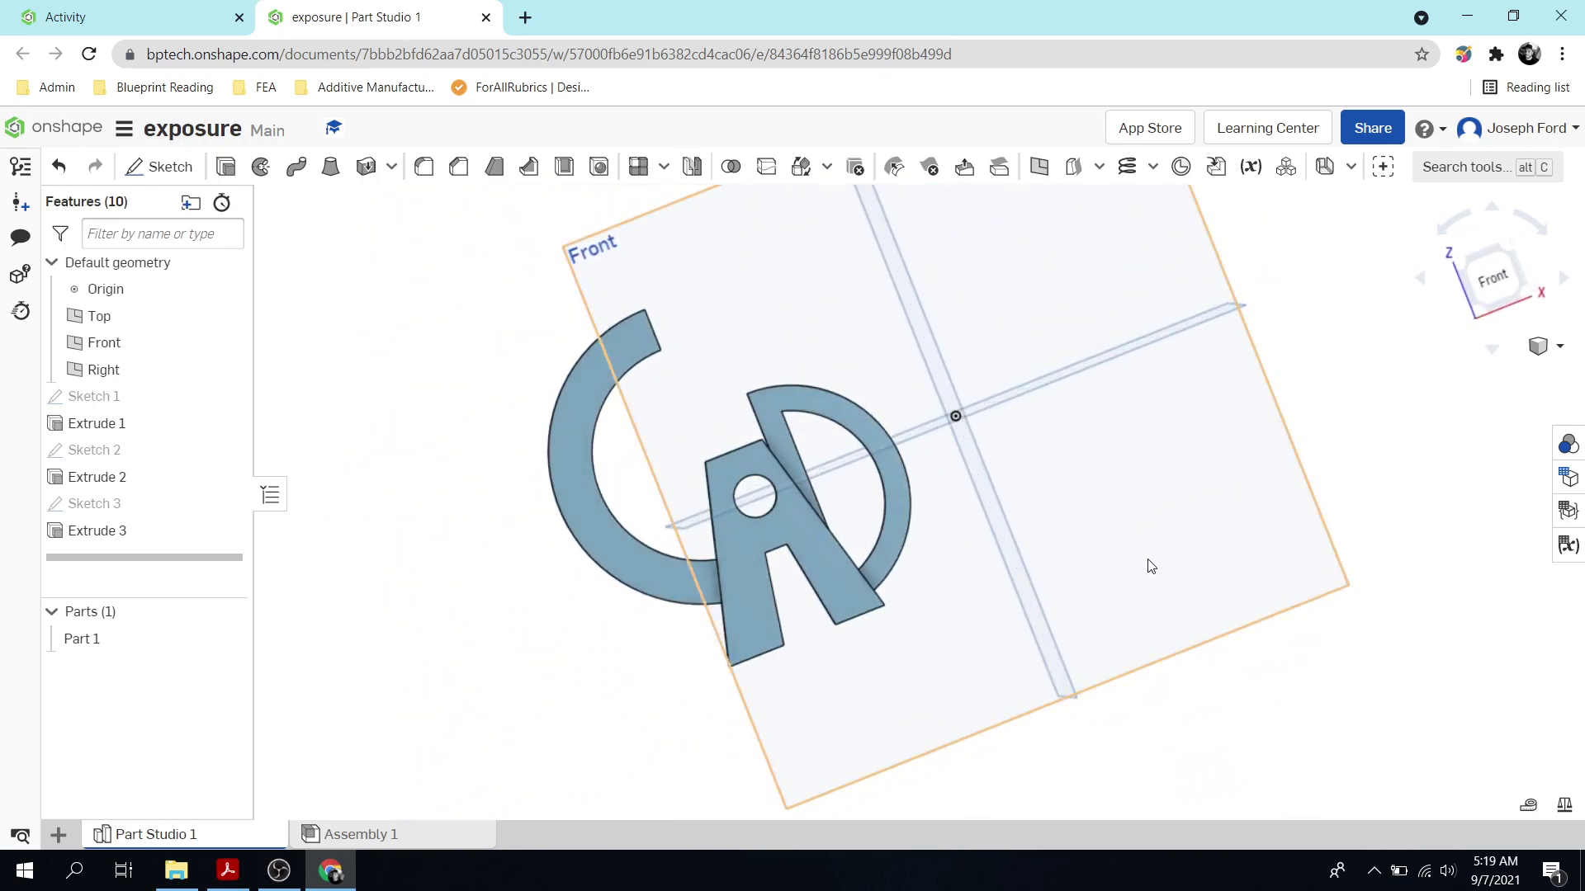
click(1488, 287)
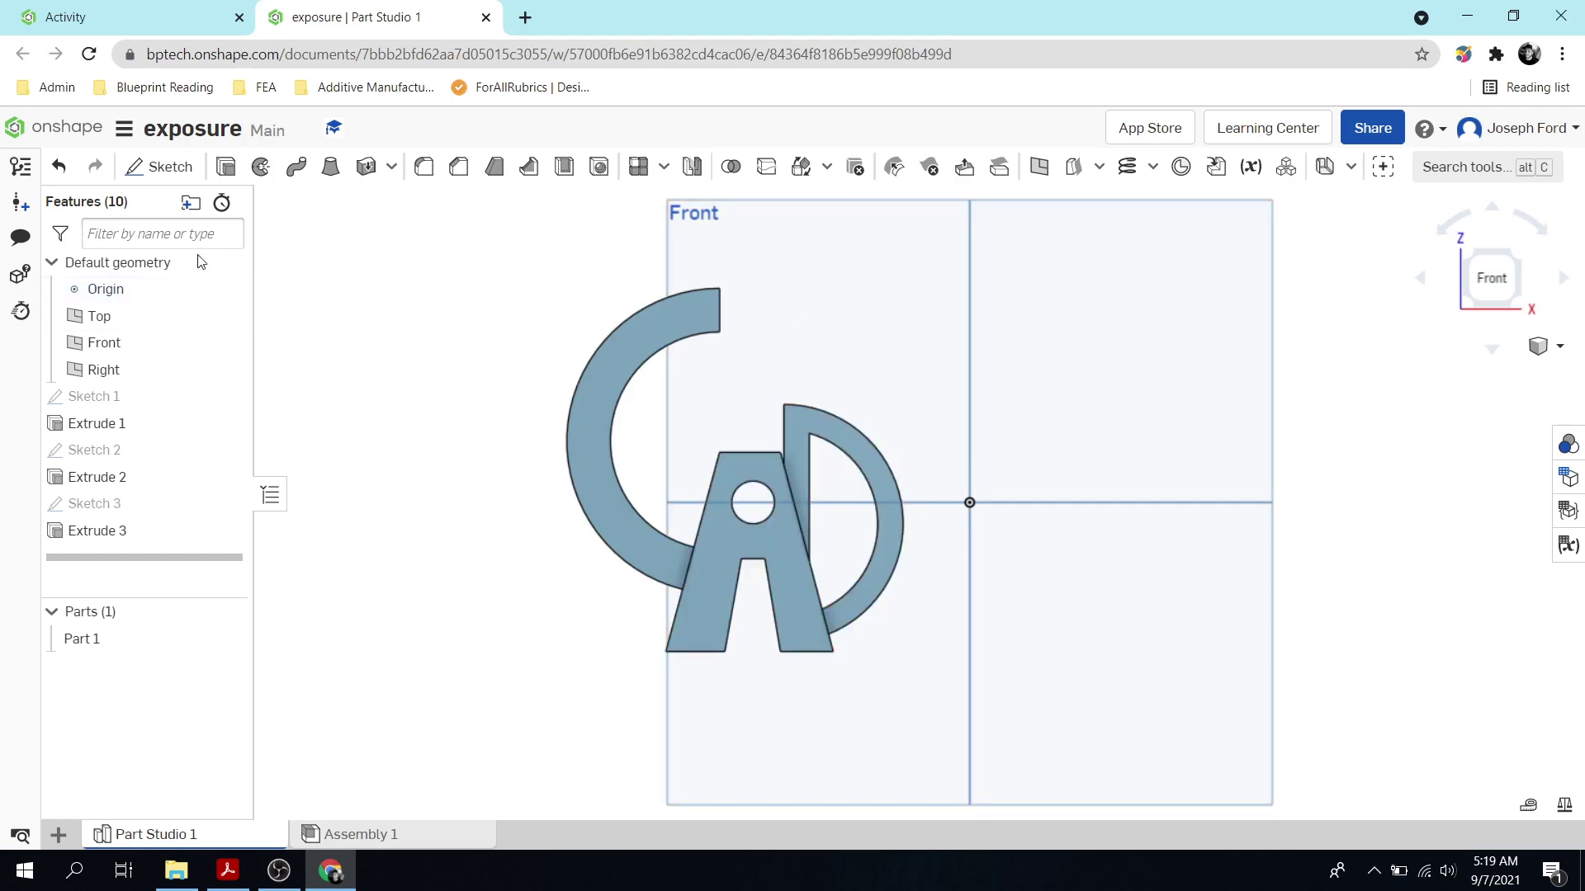
click(159, 181)
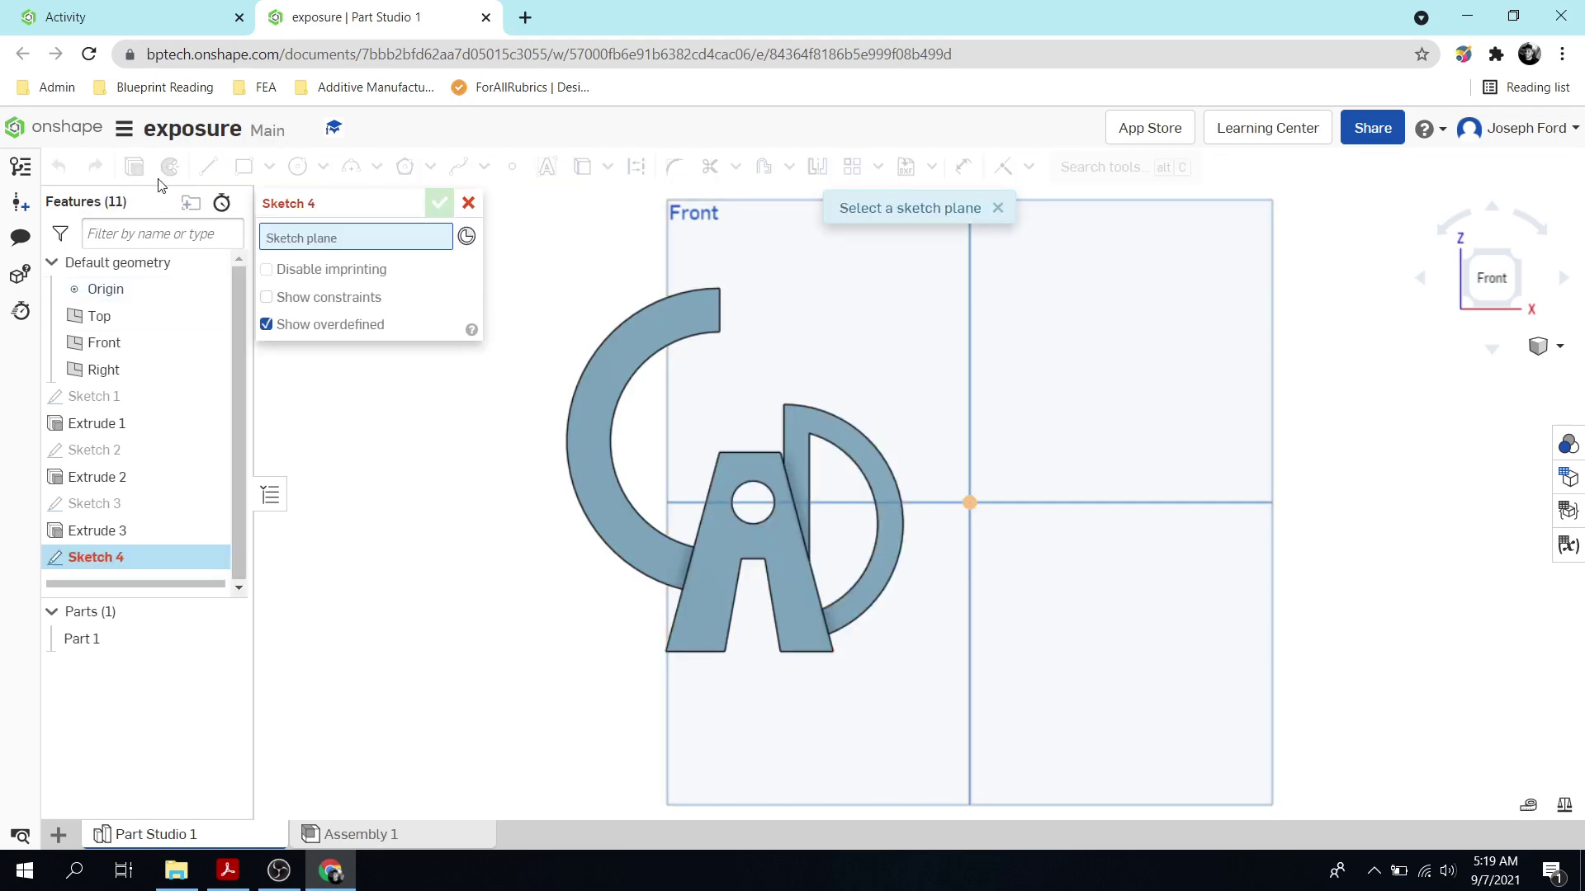
click(713, 241)
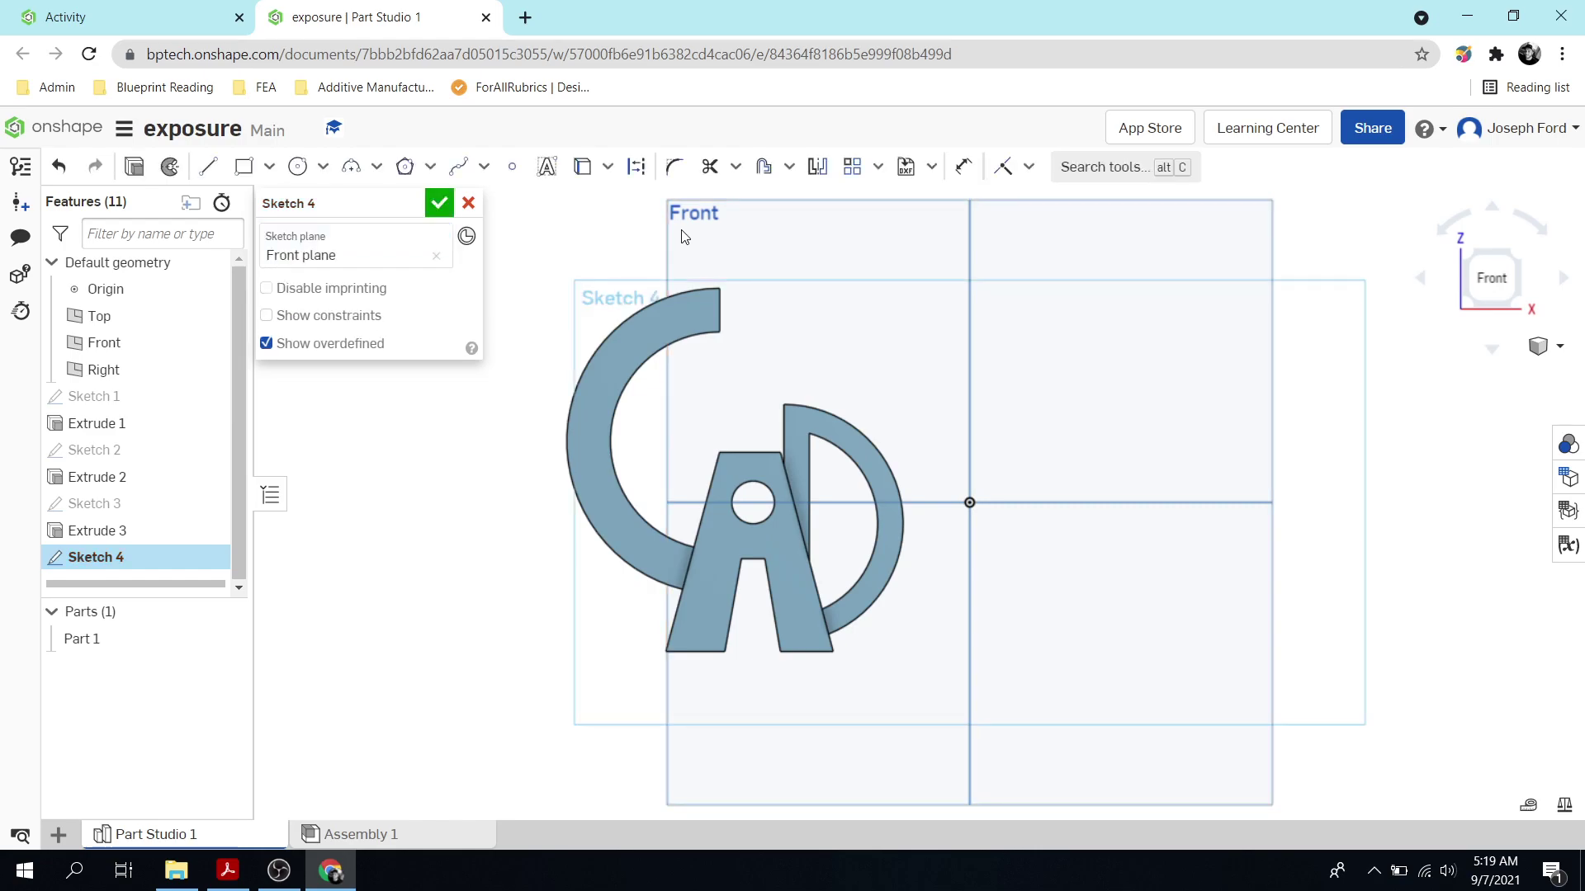
click(297, 169)
click(969, 433)
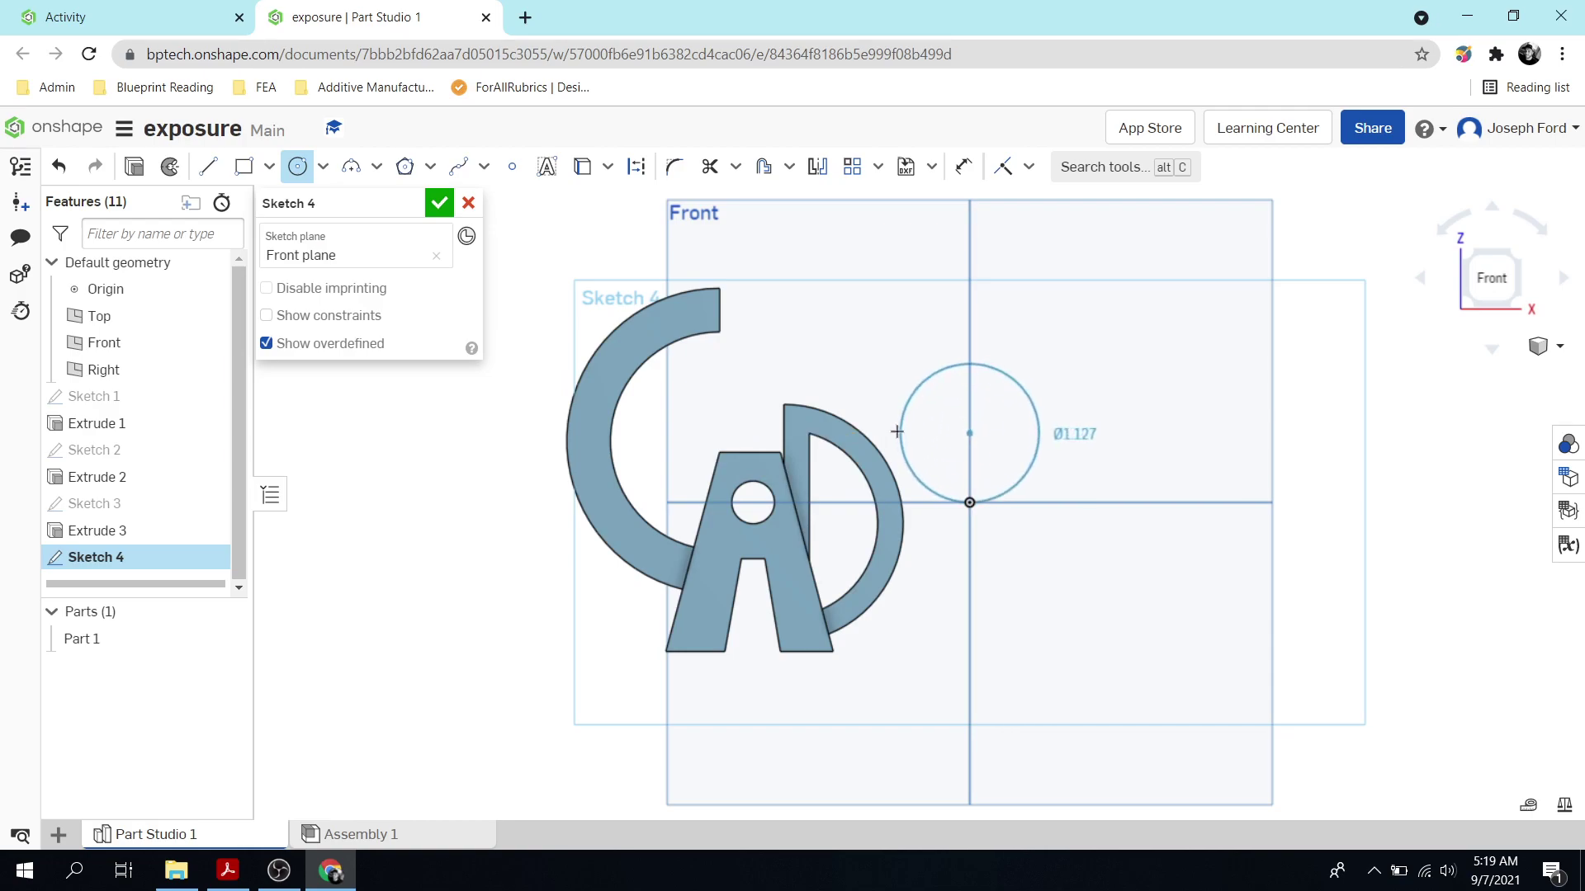
click(819, 410)
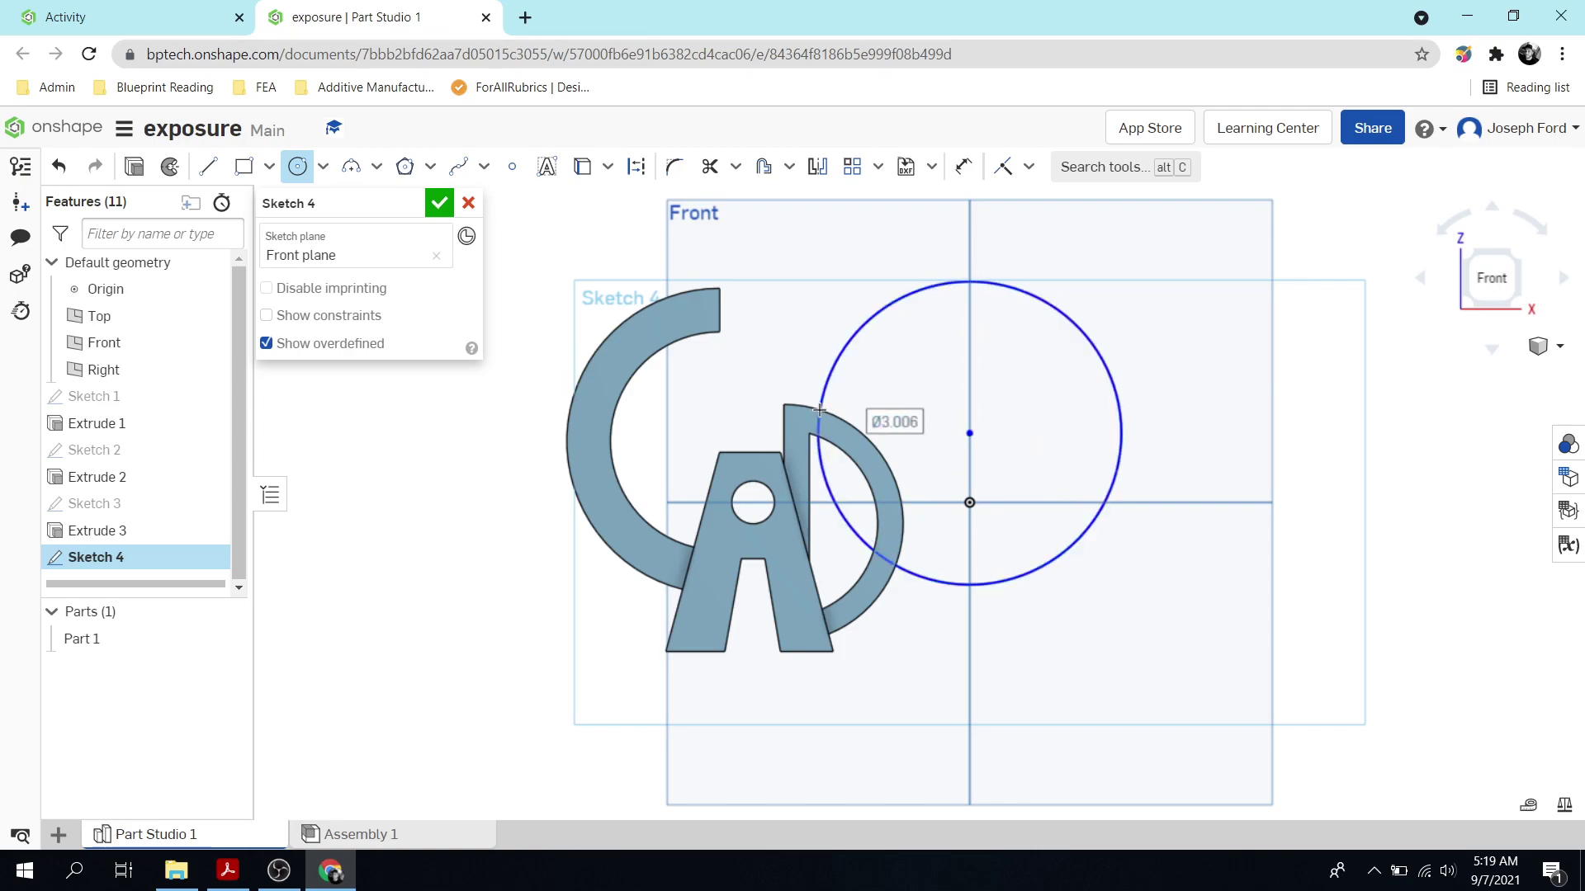
click(970, 433)
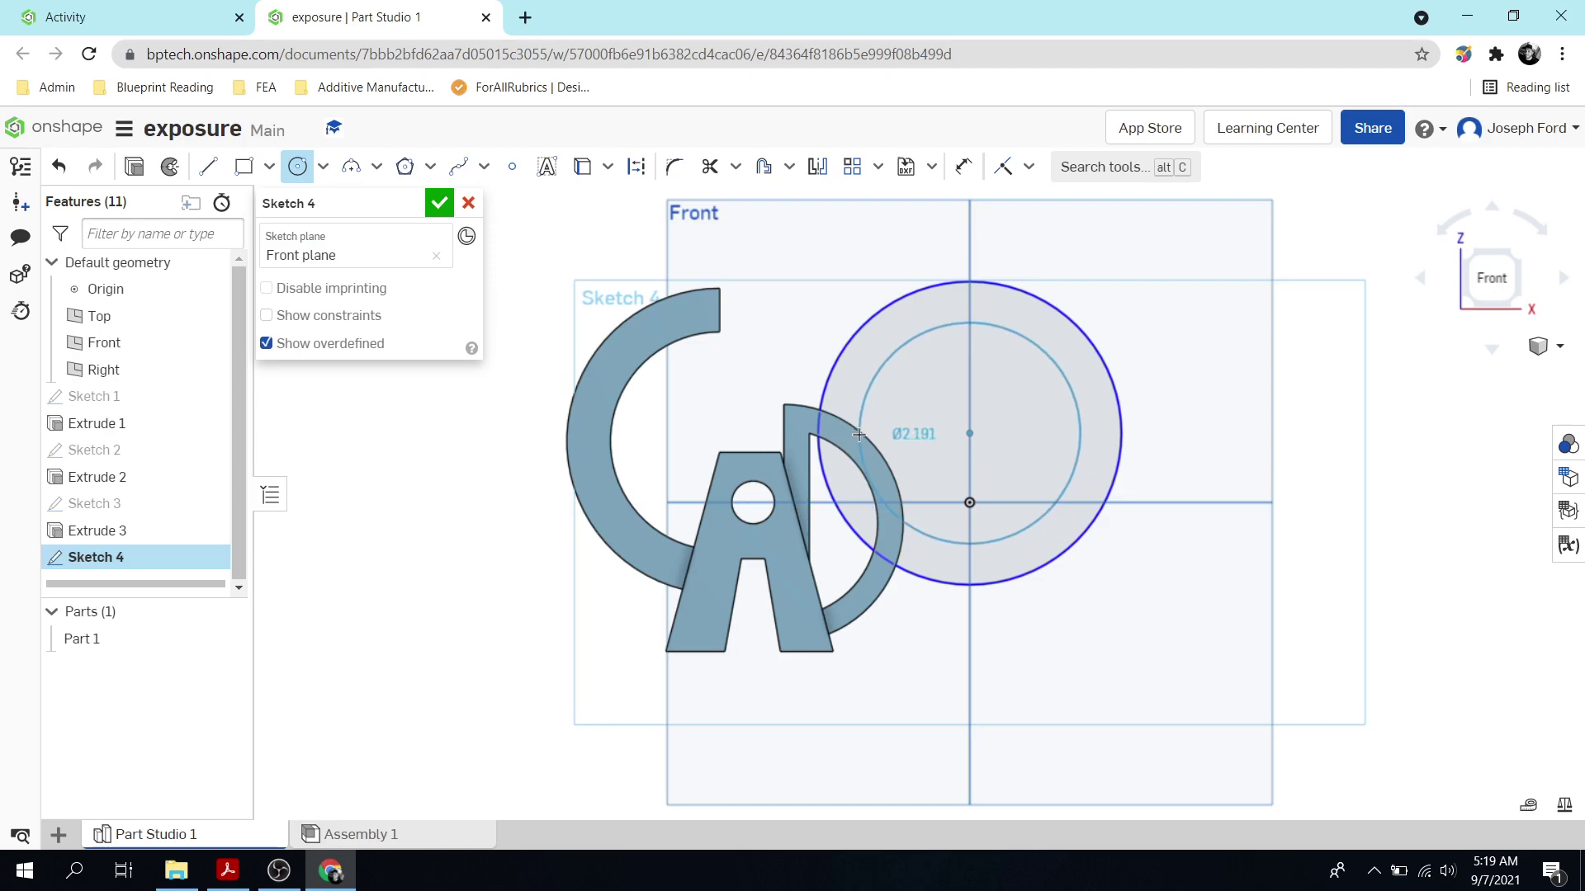
click(855, 435)
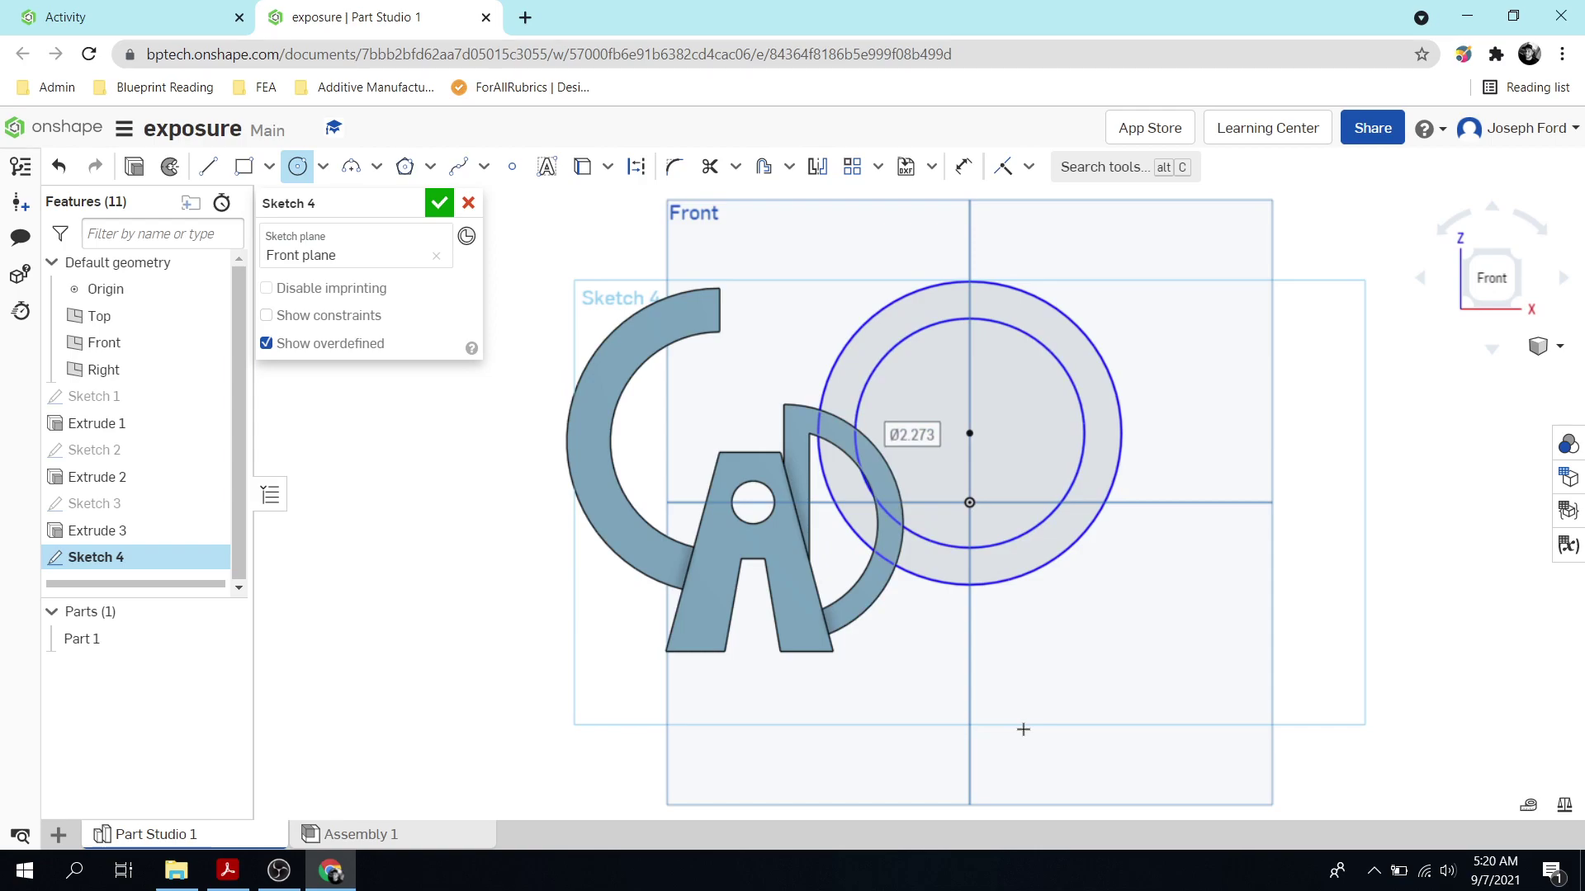
Draw short vertical lines joining the two circles at the top and bottom of the ring
key(l)
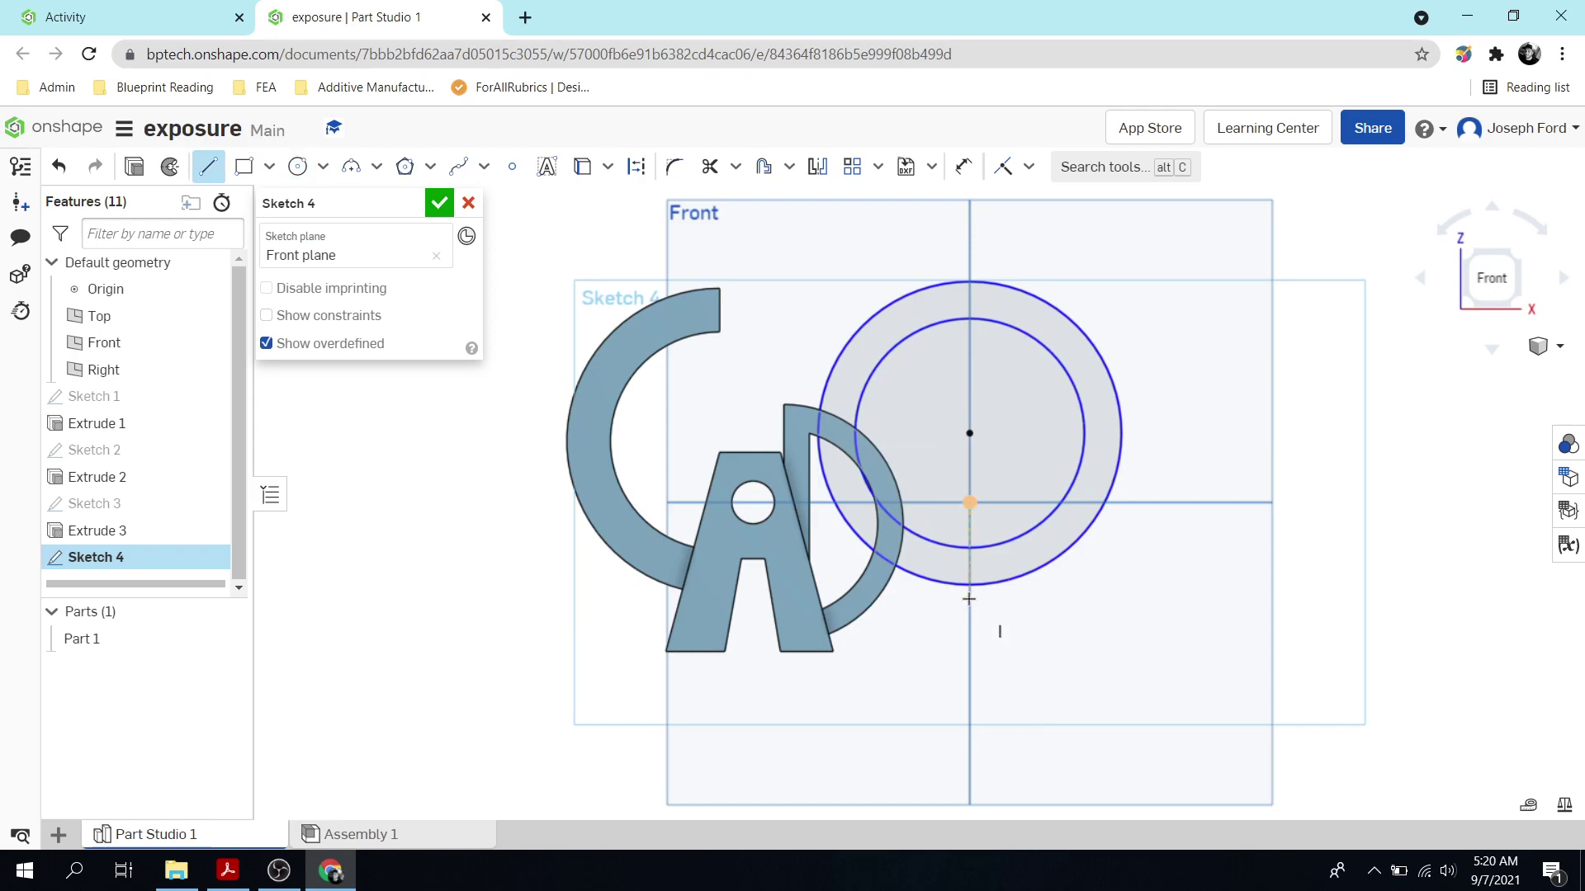
key(u)
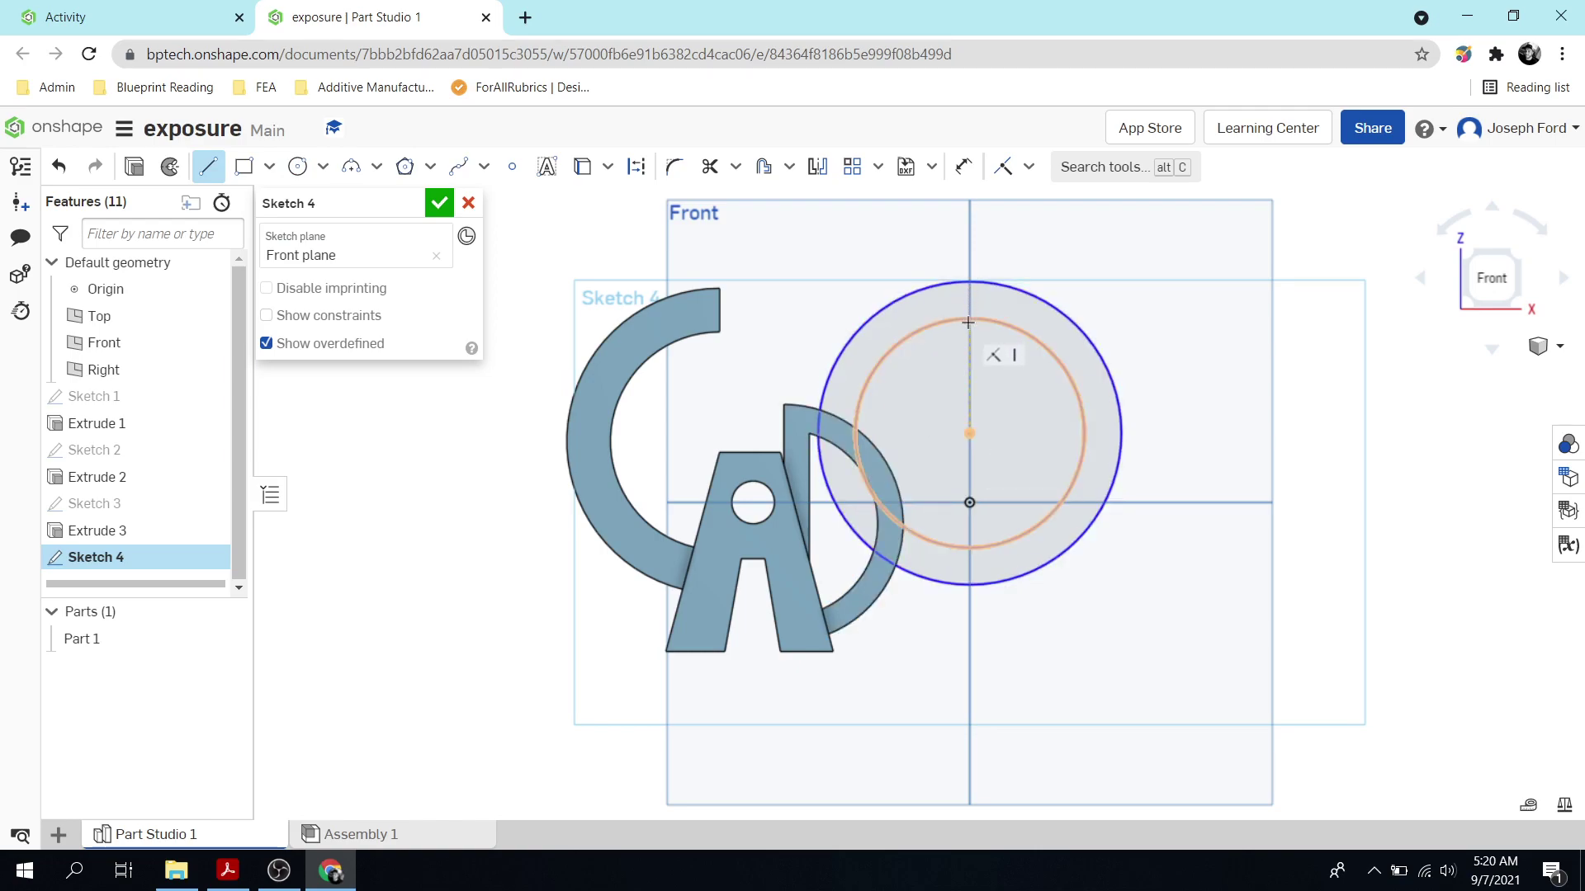
key(u)
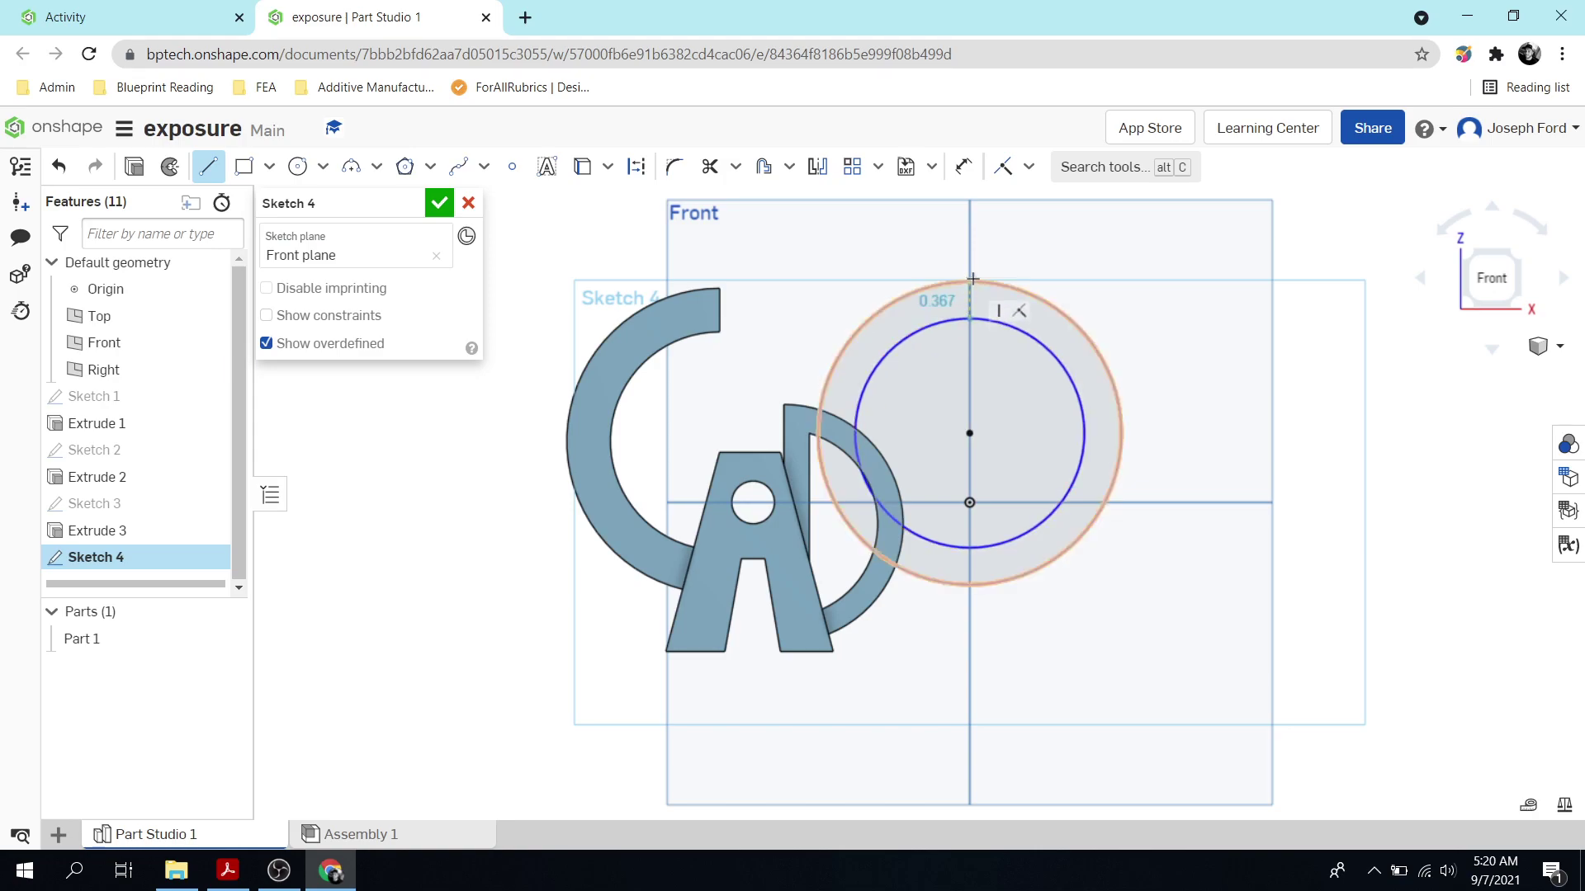
click(971, 285)
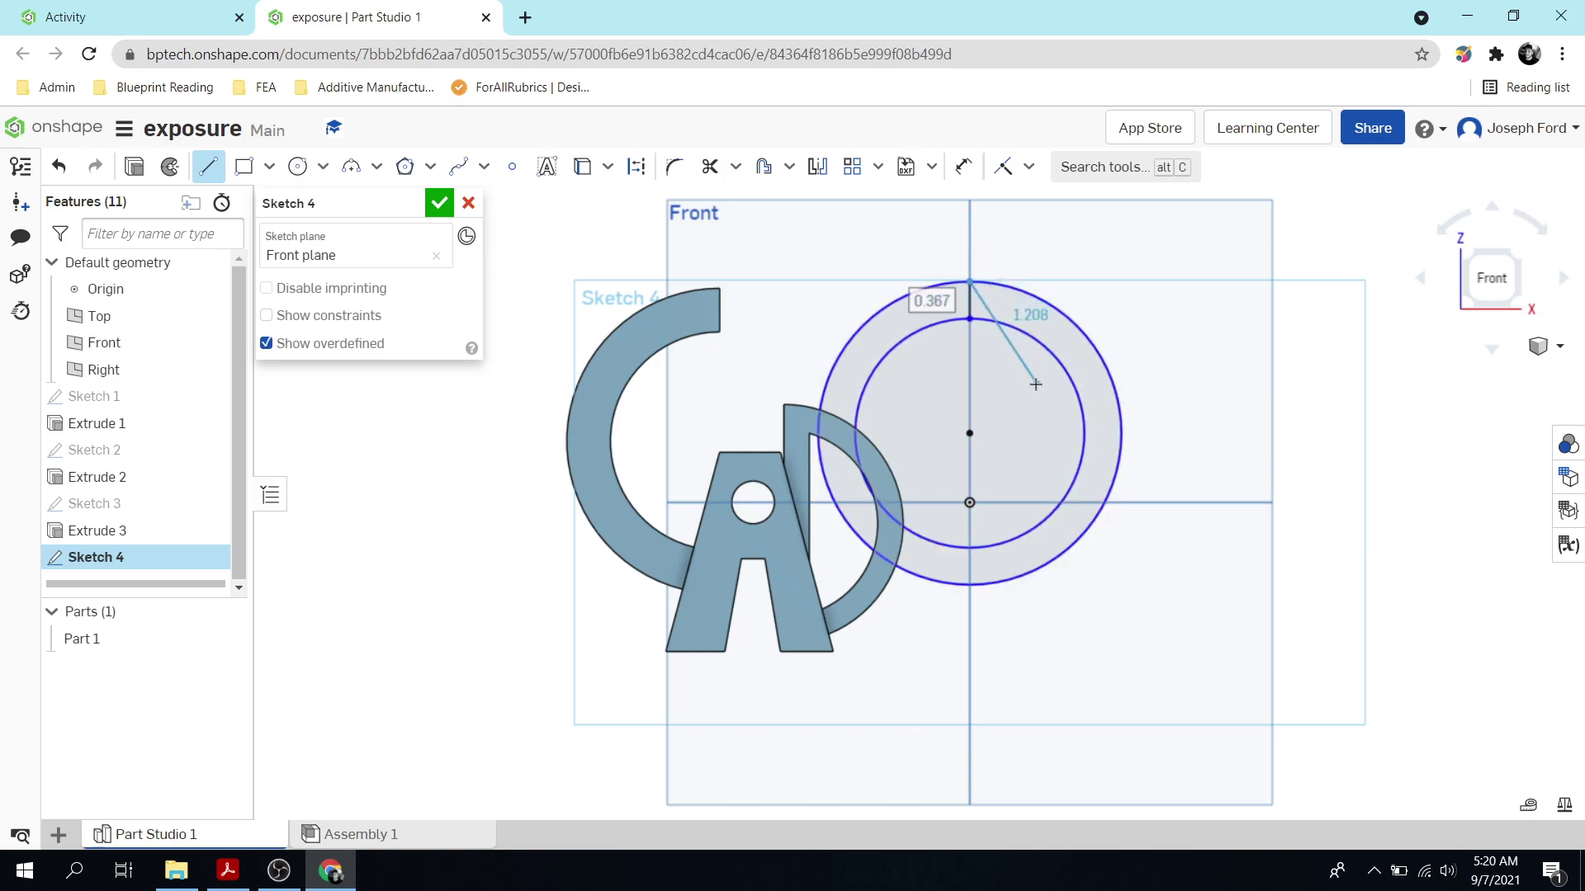
key(Escape)
key(l)
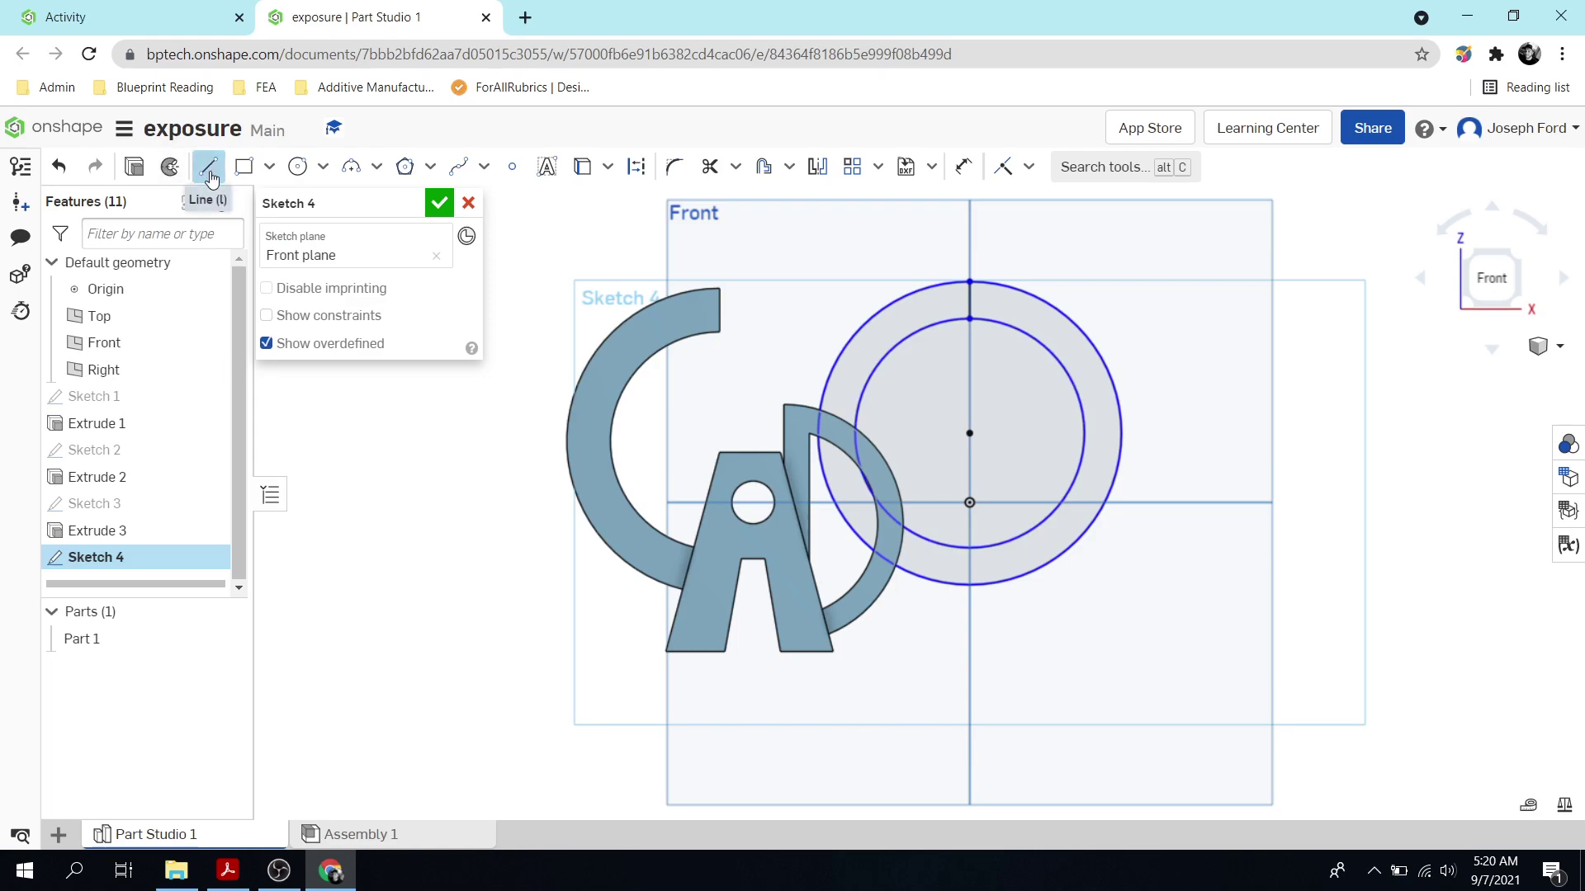
click(969, 546)
click(969, 584)
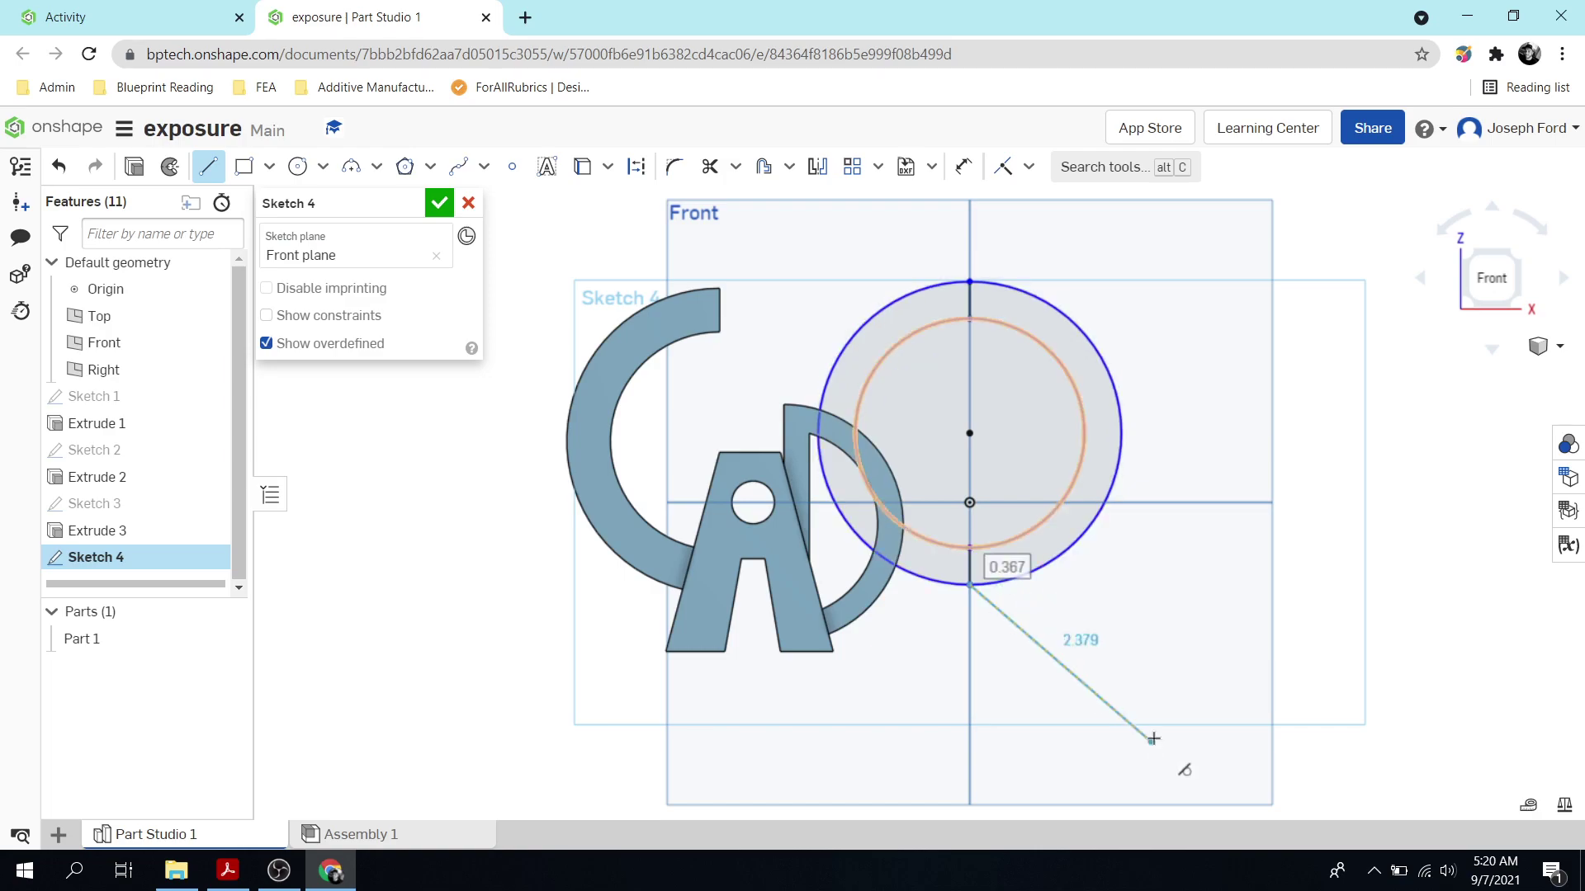
key(Escape)
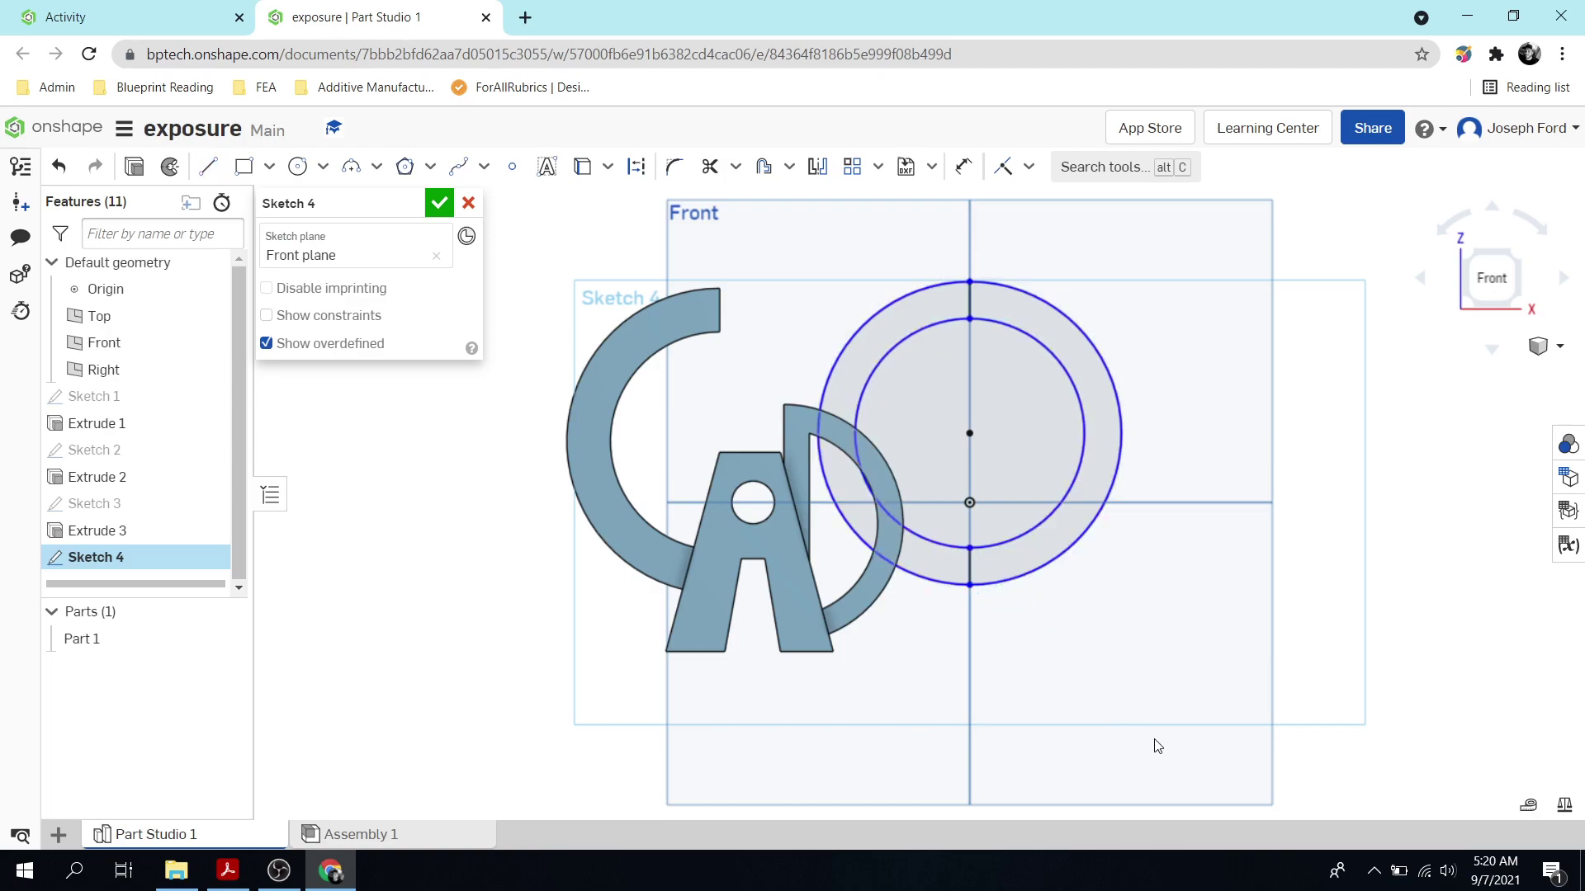
Trim away the right halves of both circles to leave a C outline
key(m)
click(1056, 357)
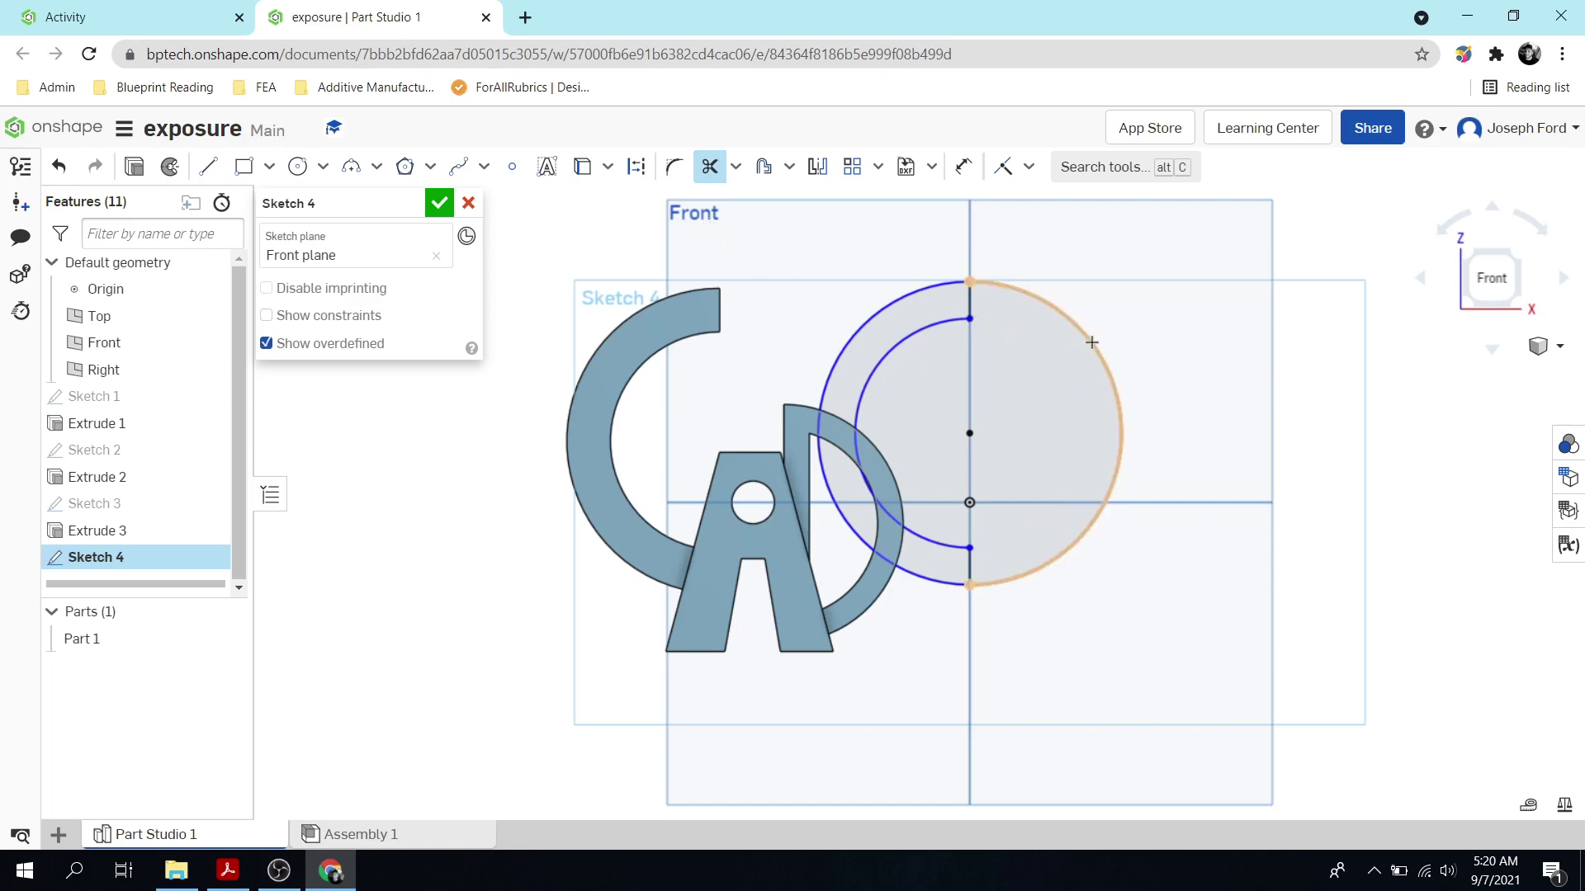
click(1091, 341)
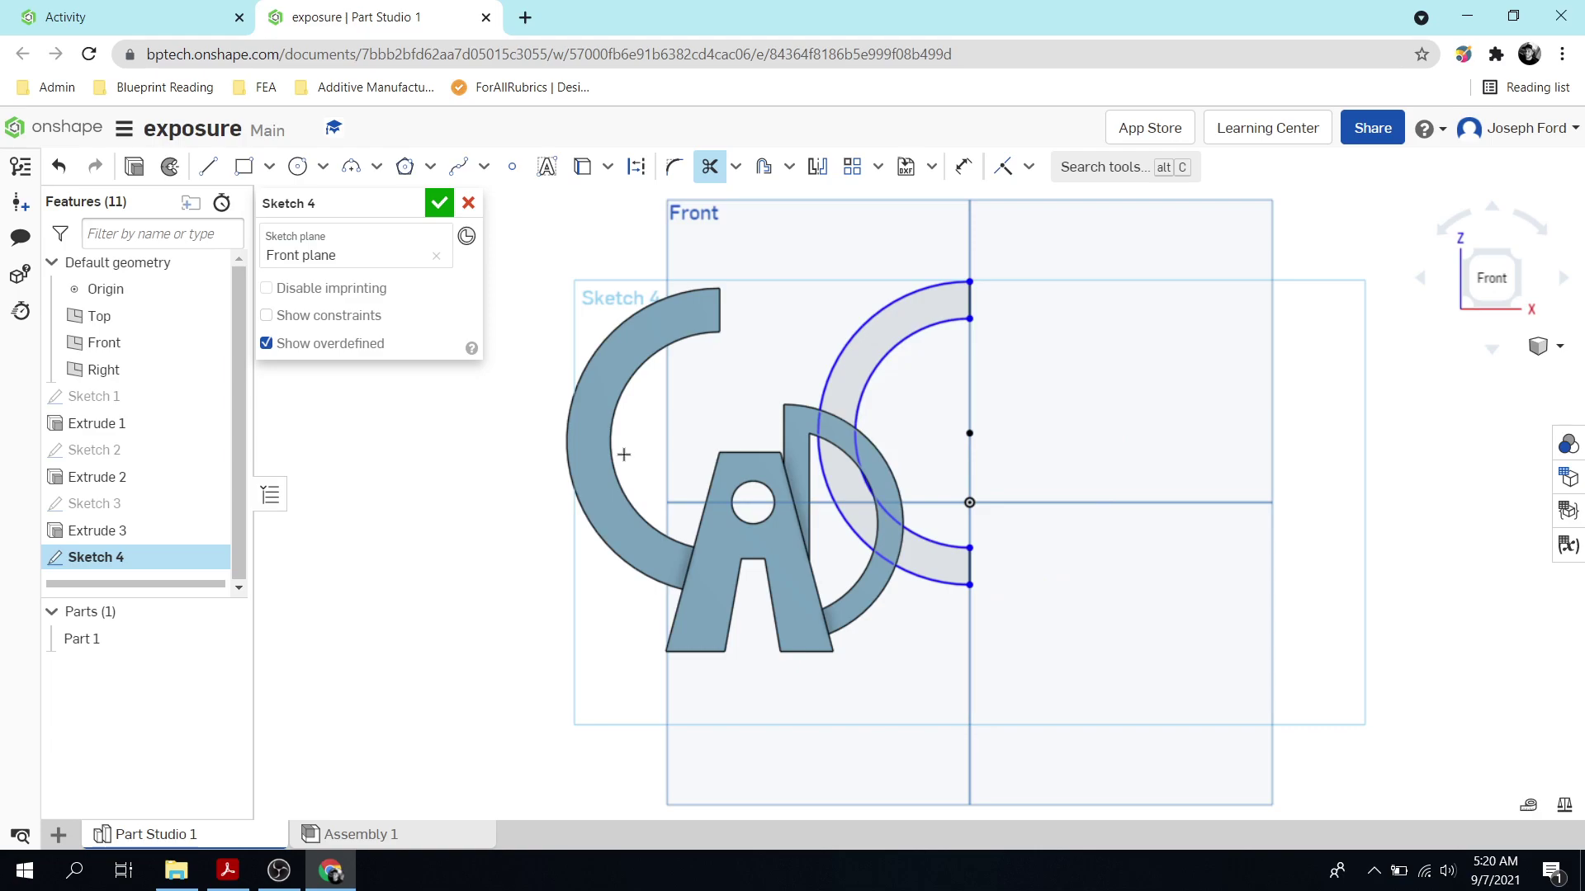
Extrude the second letter C to a depth of 3/16 in, added to the existing part
click(133, 169)
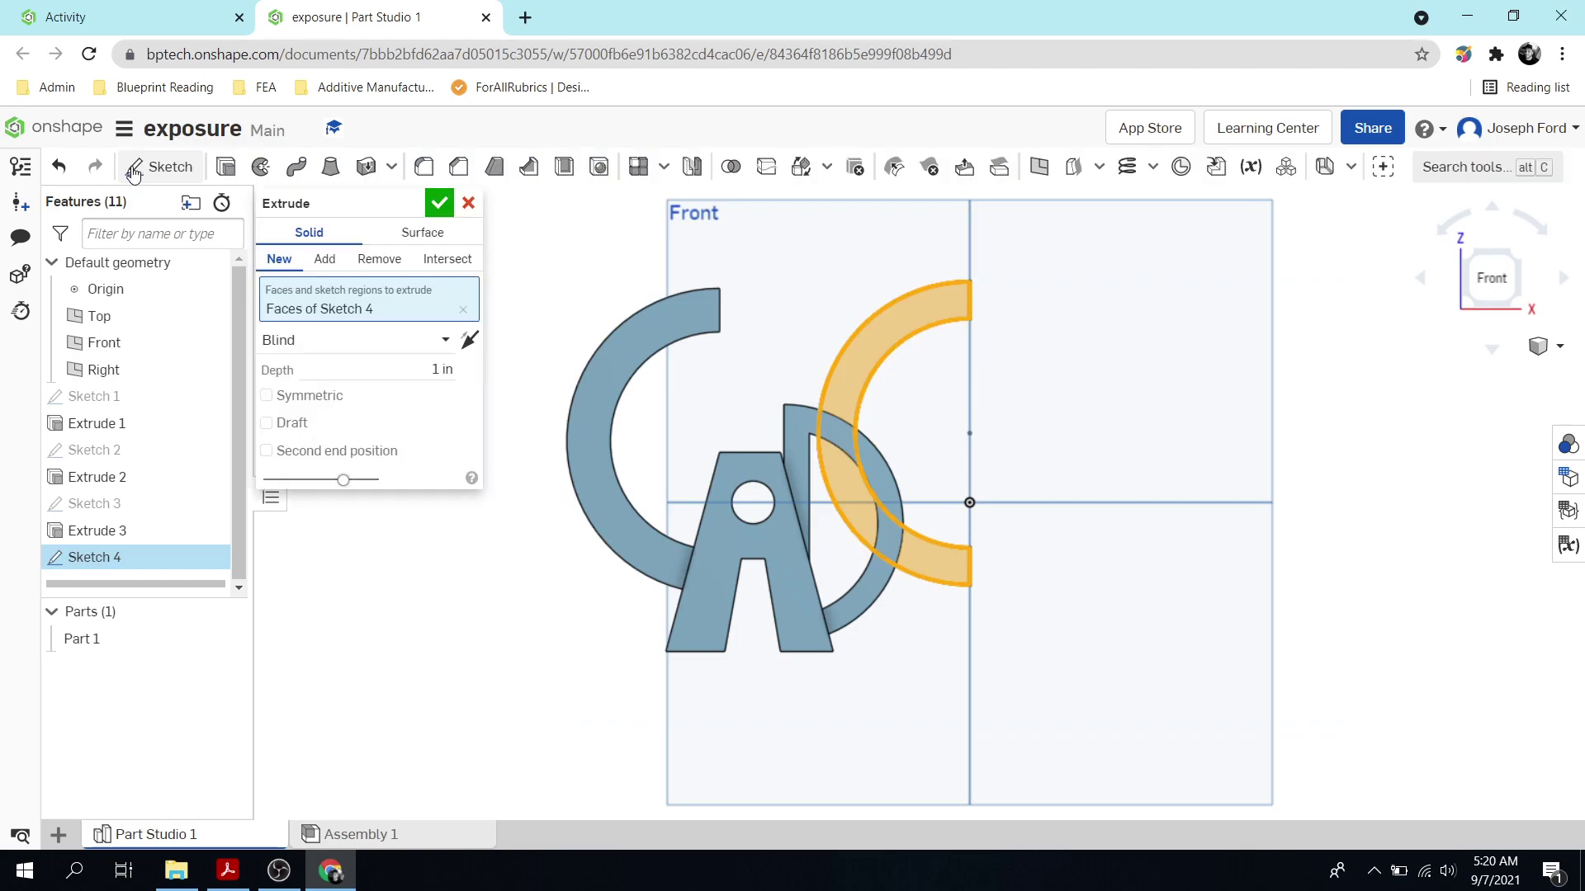
click(399, 369)
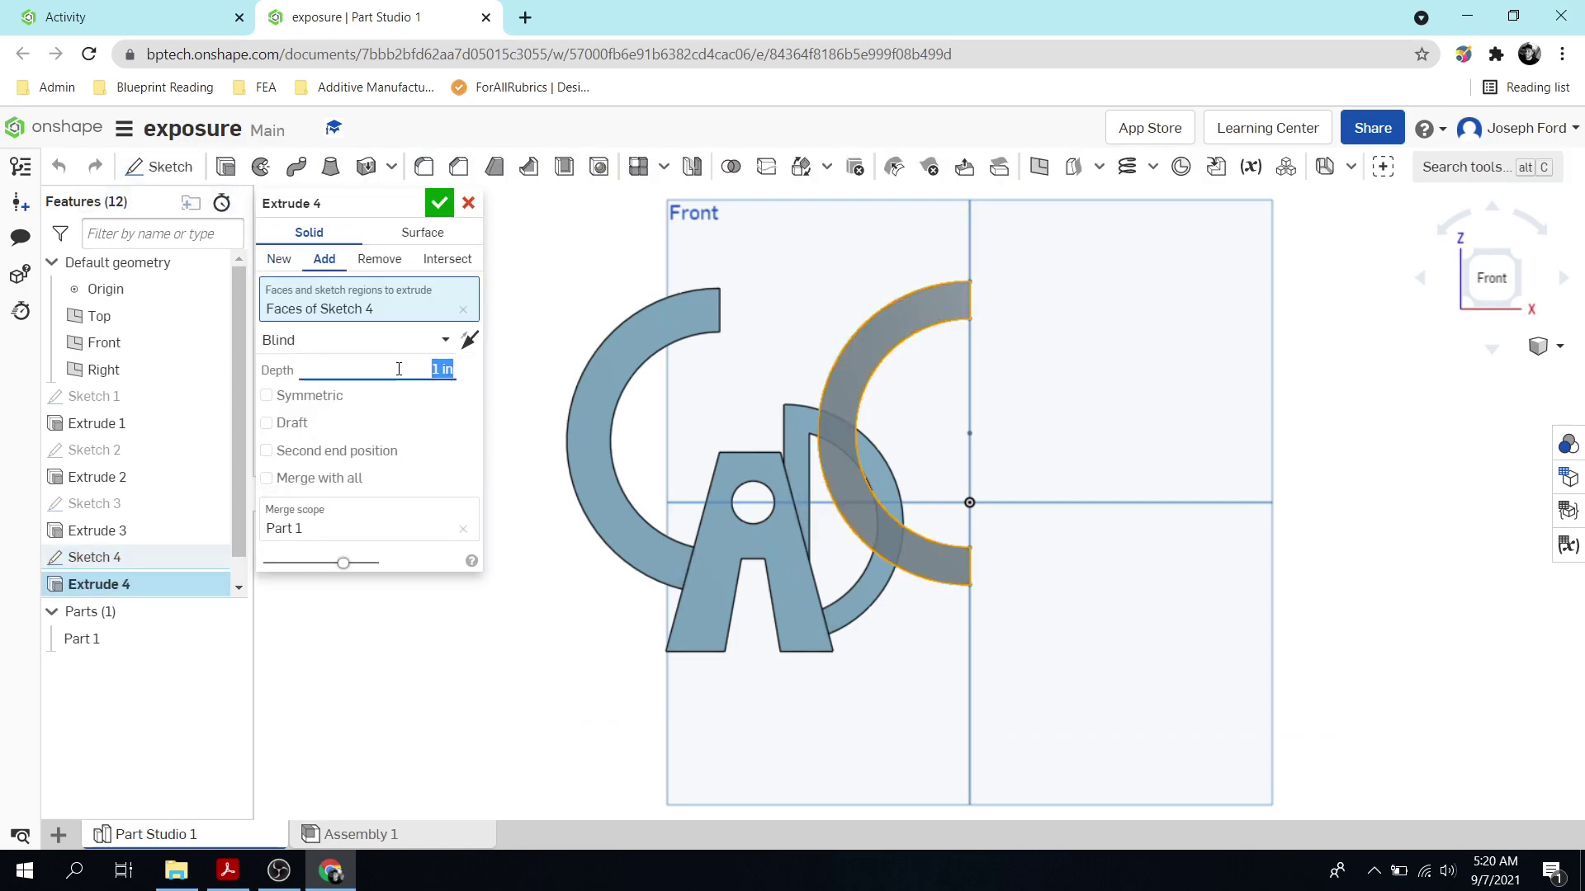
text(3/16)
key(Return)
click(439, 204)
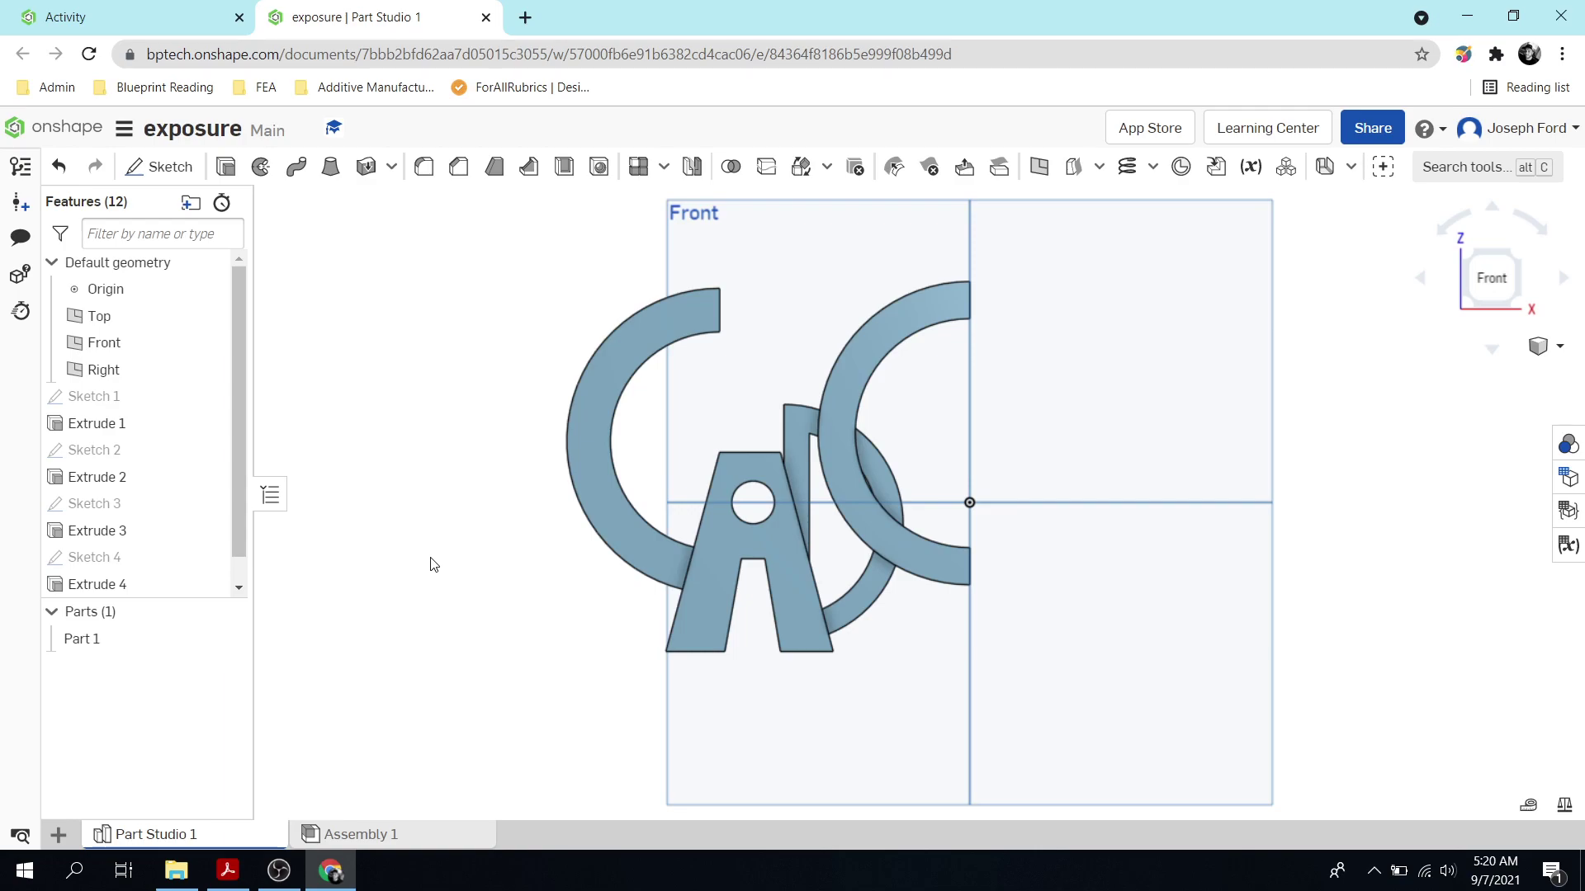
Change the second letter C's extrusion depth to 1/16 in
mouse_move(430, 565)
right_down()
mouse_move(505, 577)
mouse_move(364, 587)
mouse_move(489, 564)
mouse_move(375, 577)
mouse_move(440, 578)
mouse_move(435, 552)
mouse_move(437, 574)
right_up()
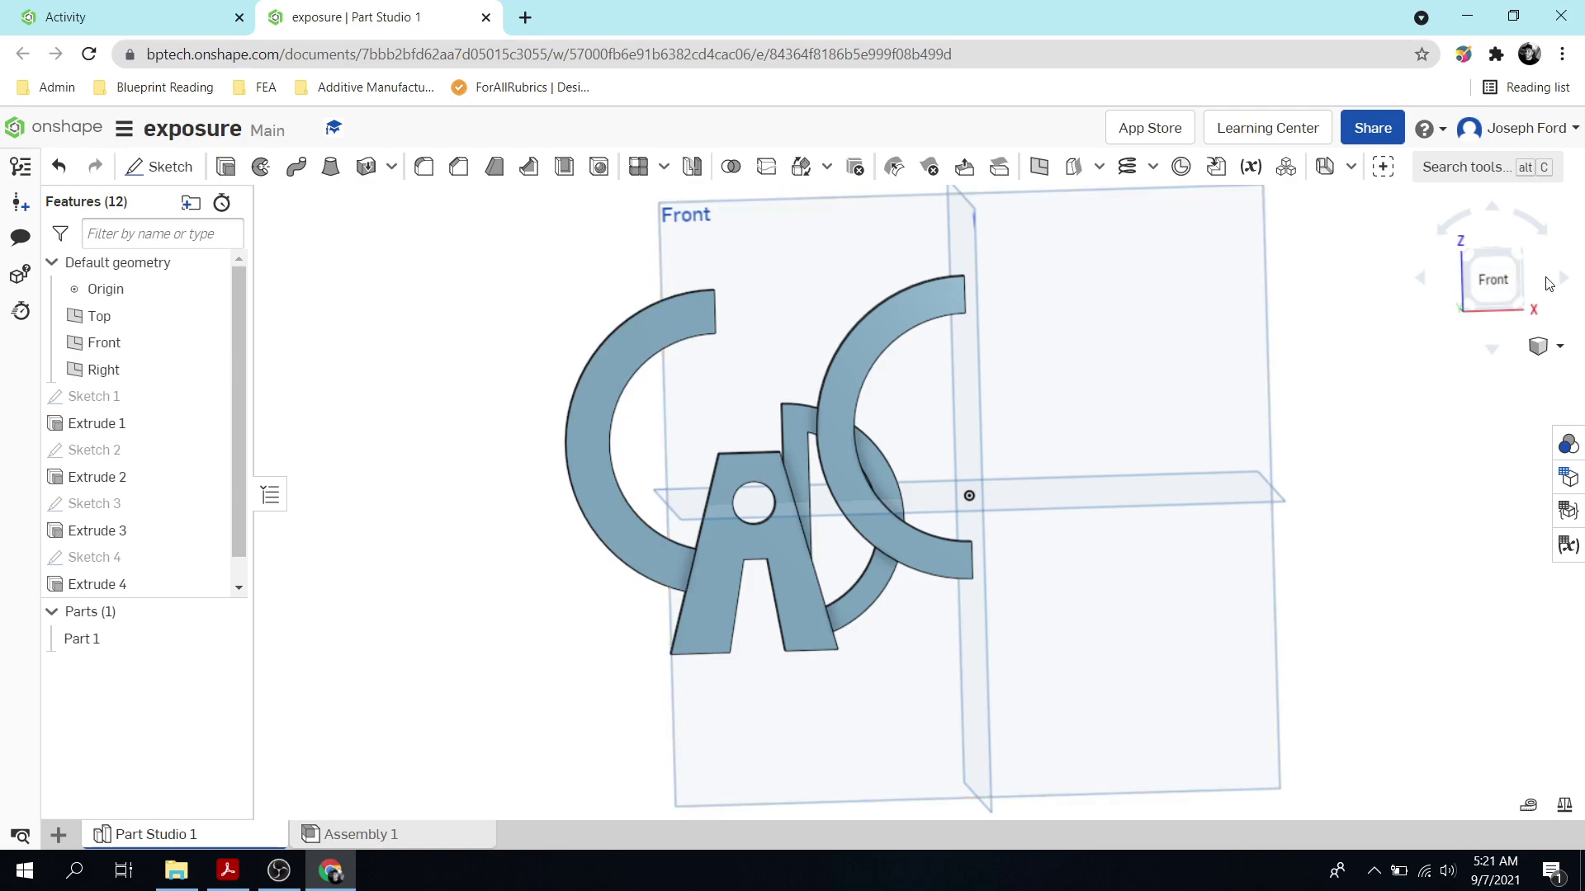
click(1504, 289)
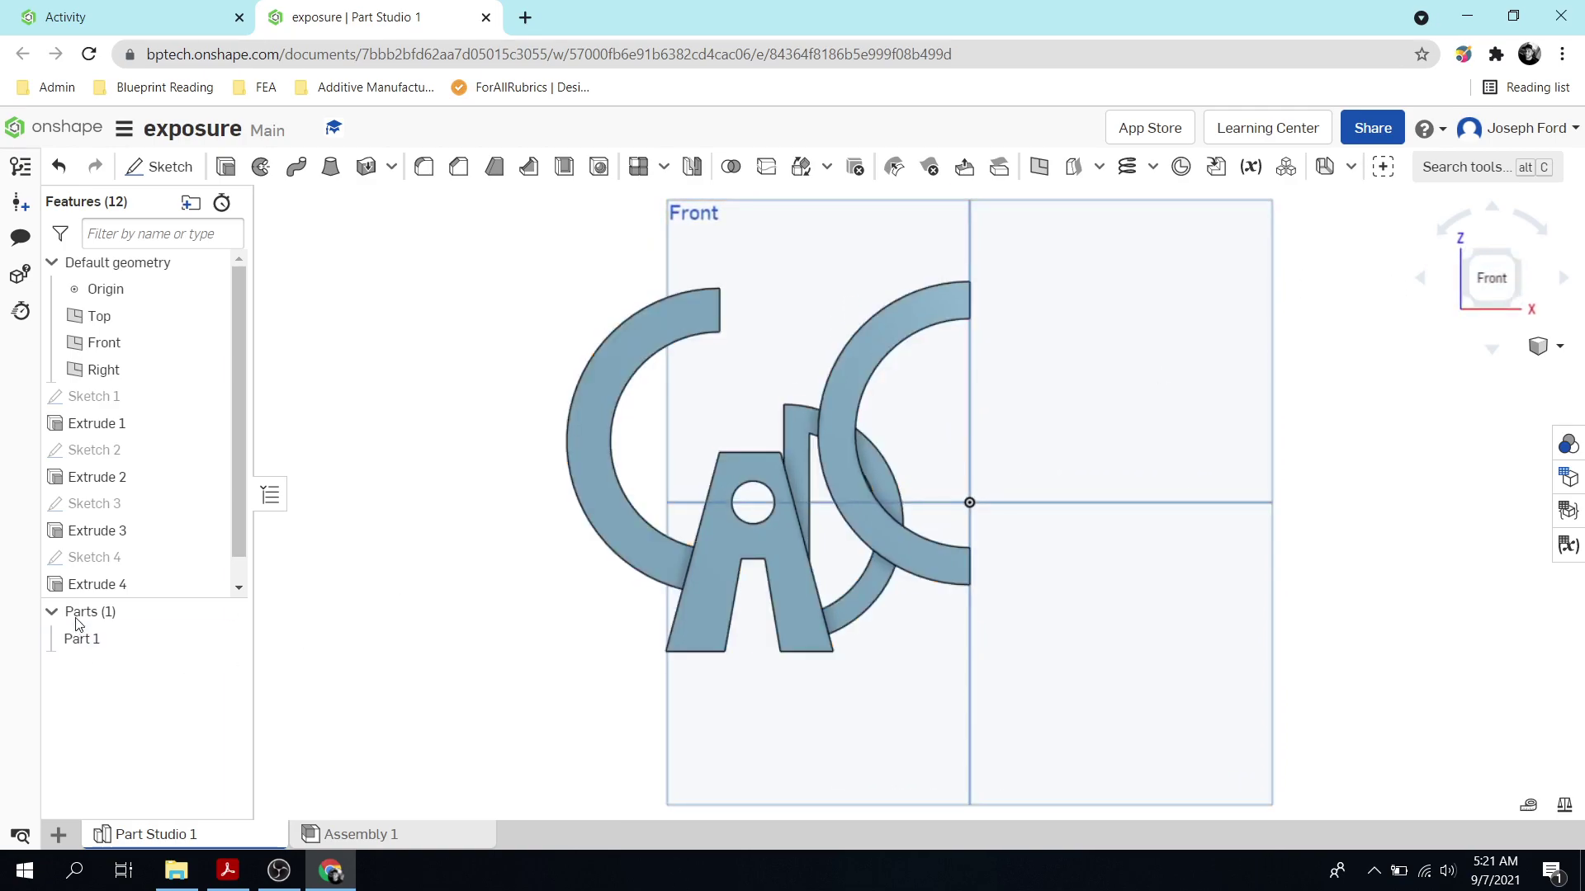
double_click(93, 586)
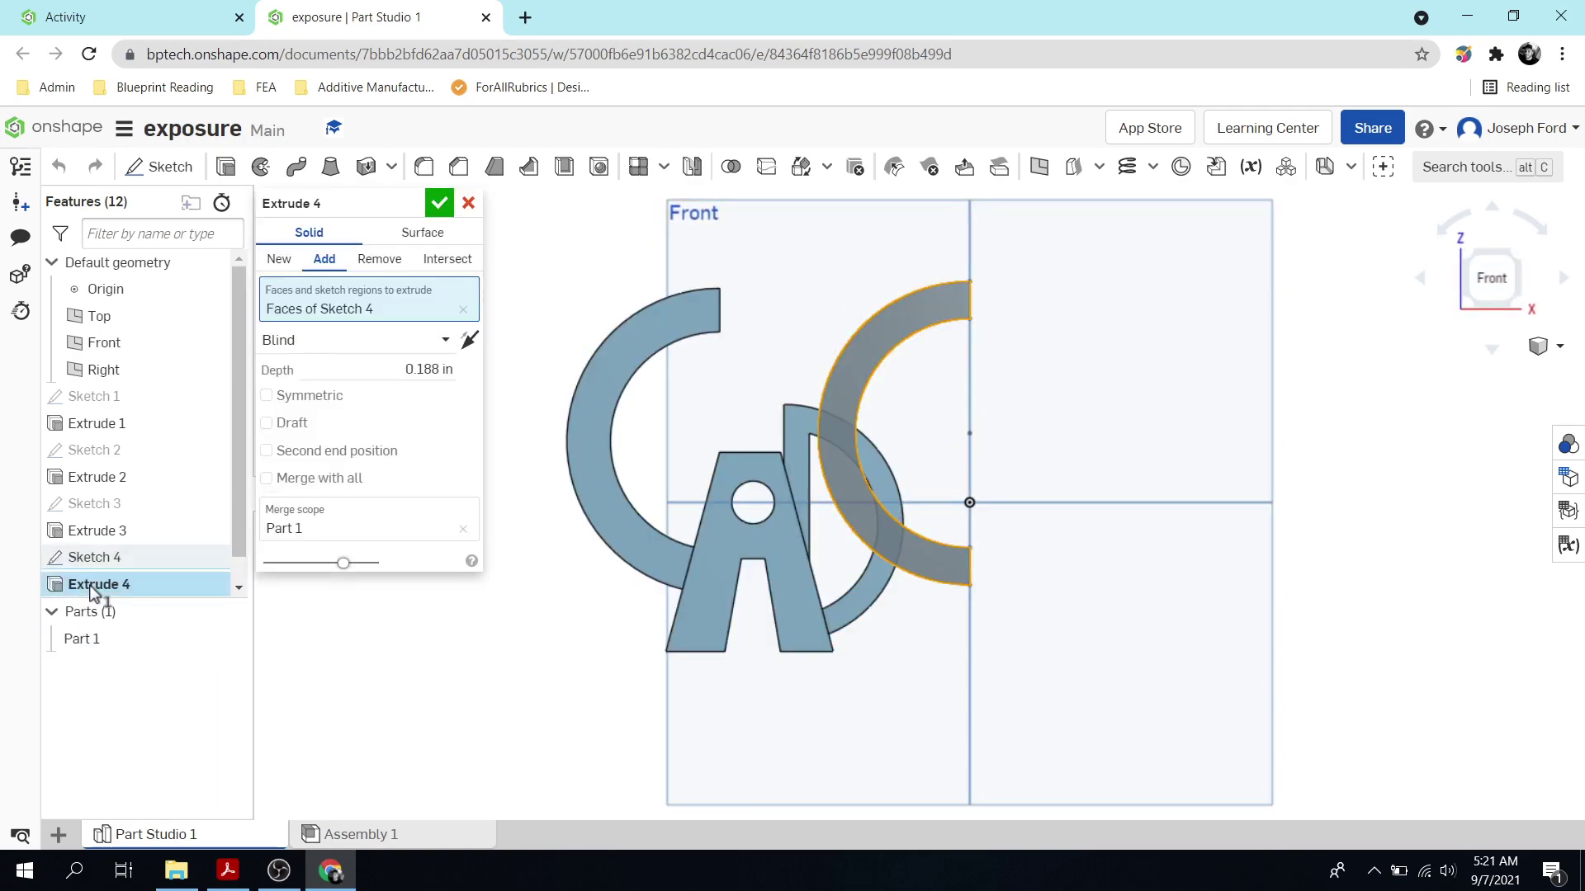
click(409, 371)
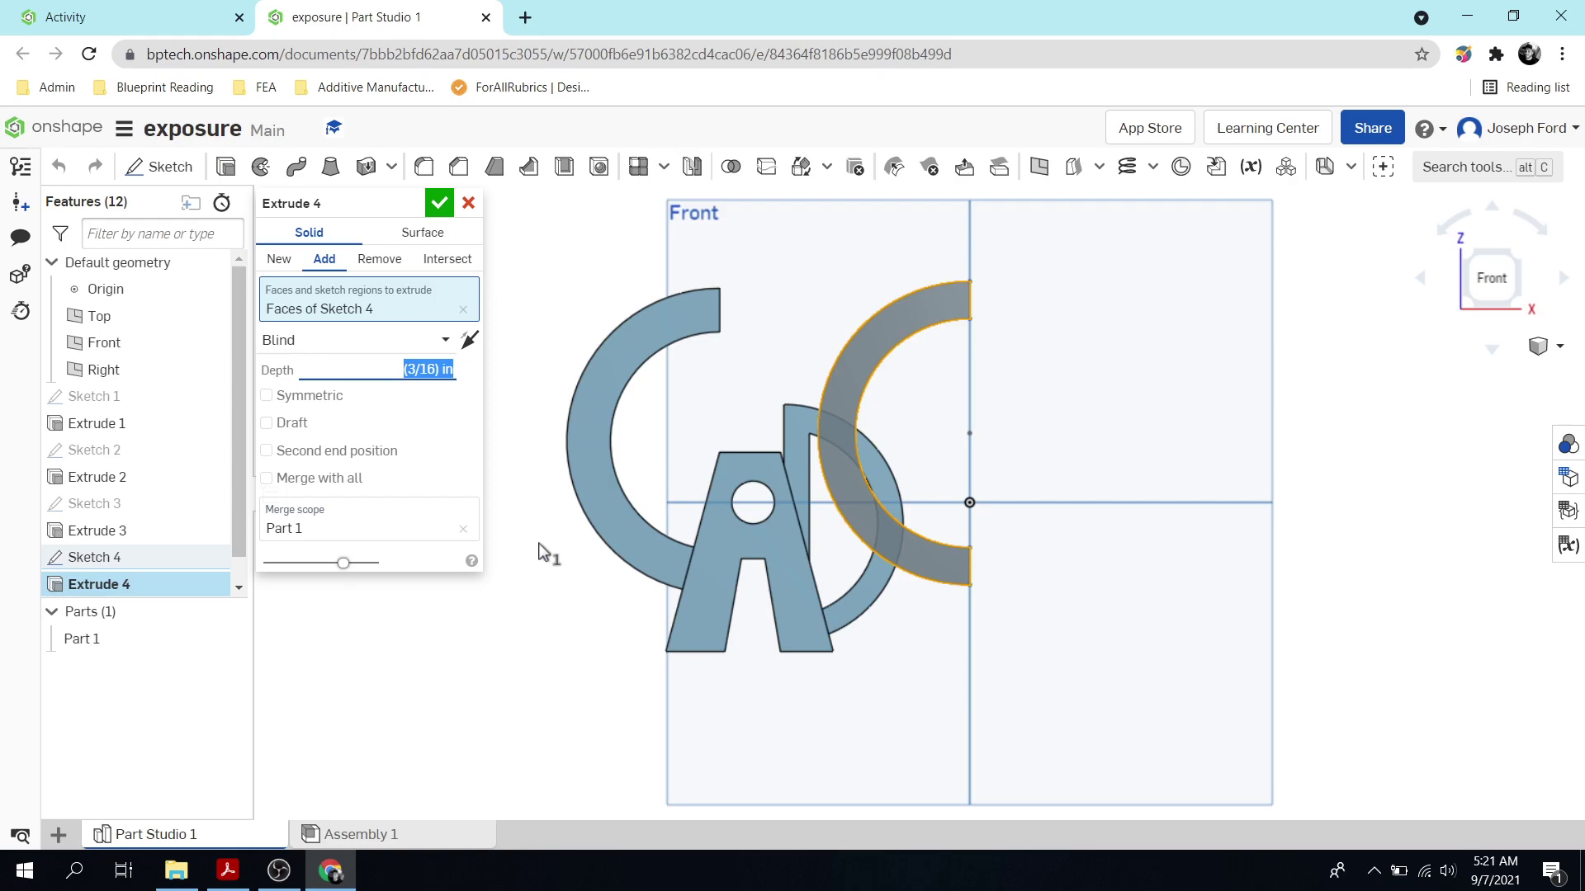
text(1/16)
key(Return)
click(439, 208)
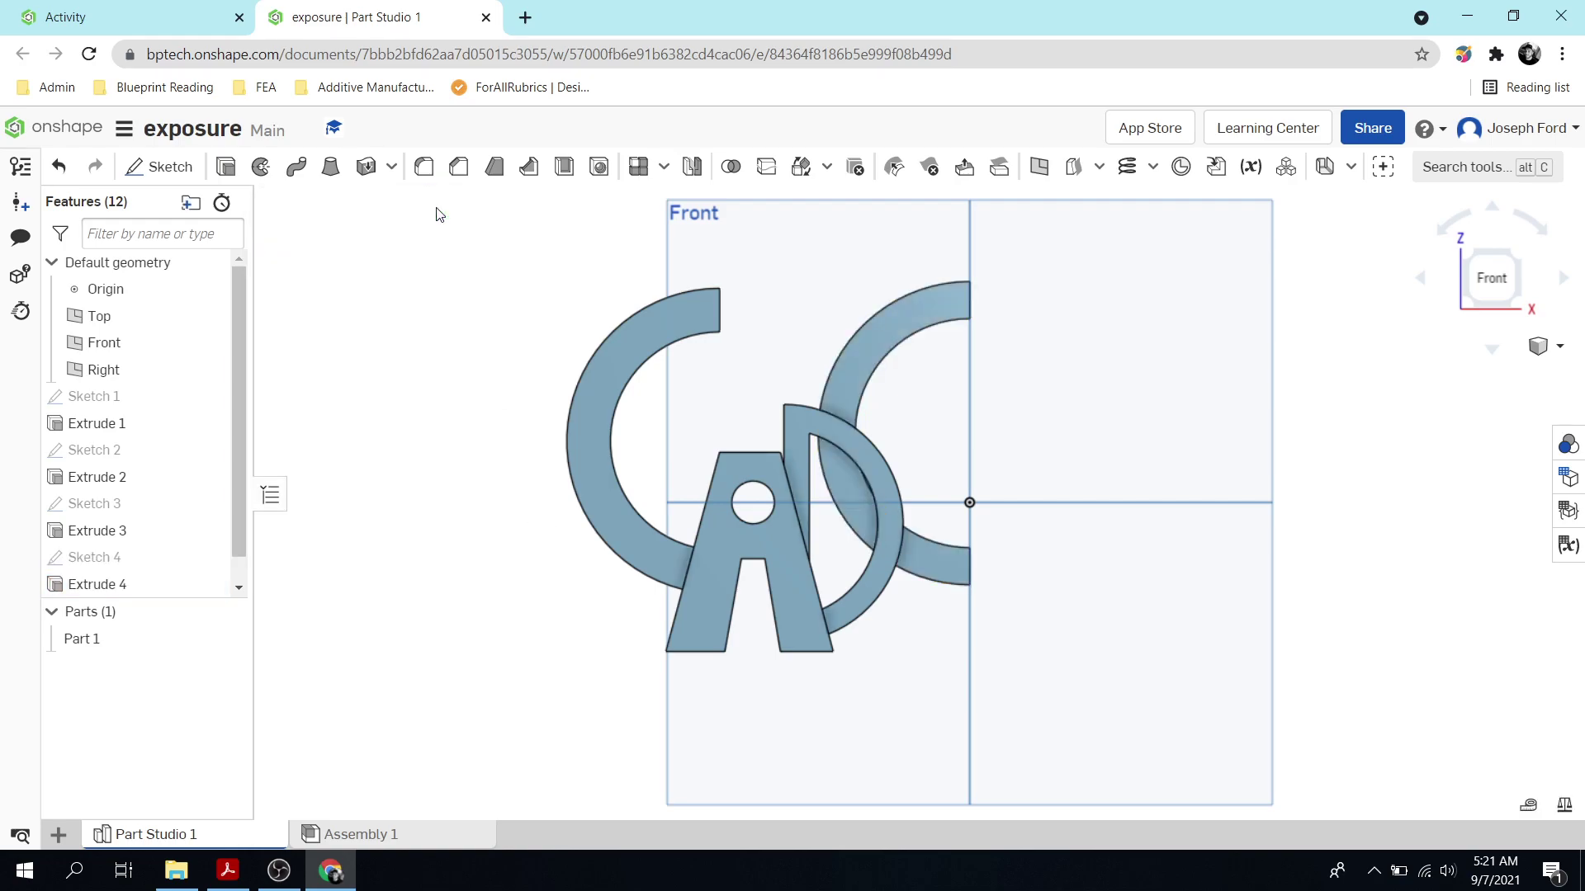
Start a sketch on the Front plane and draw the second A's two slanted outer sides, about 2 in long, joined by a top edge about 0.66 in wide
right_drag(410, 450, 378, 460)
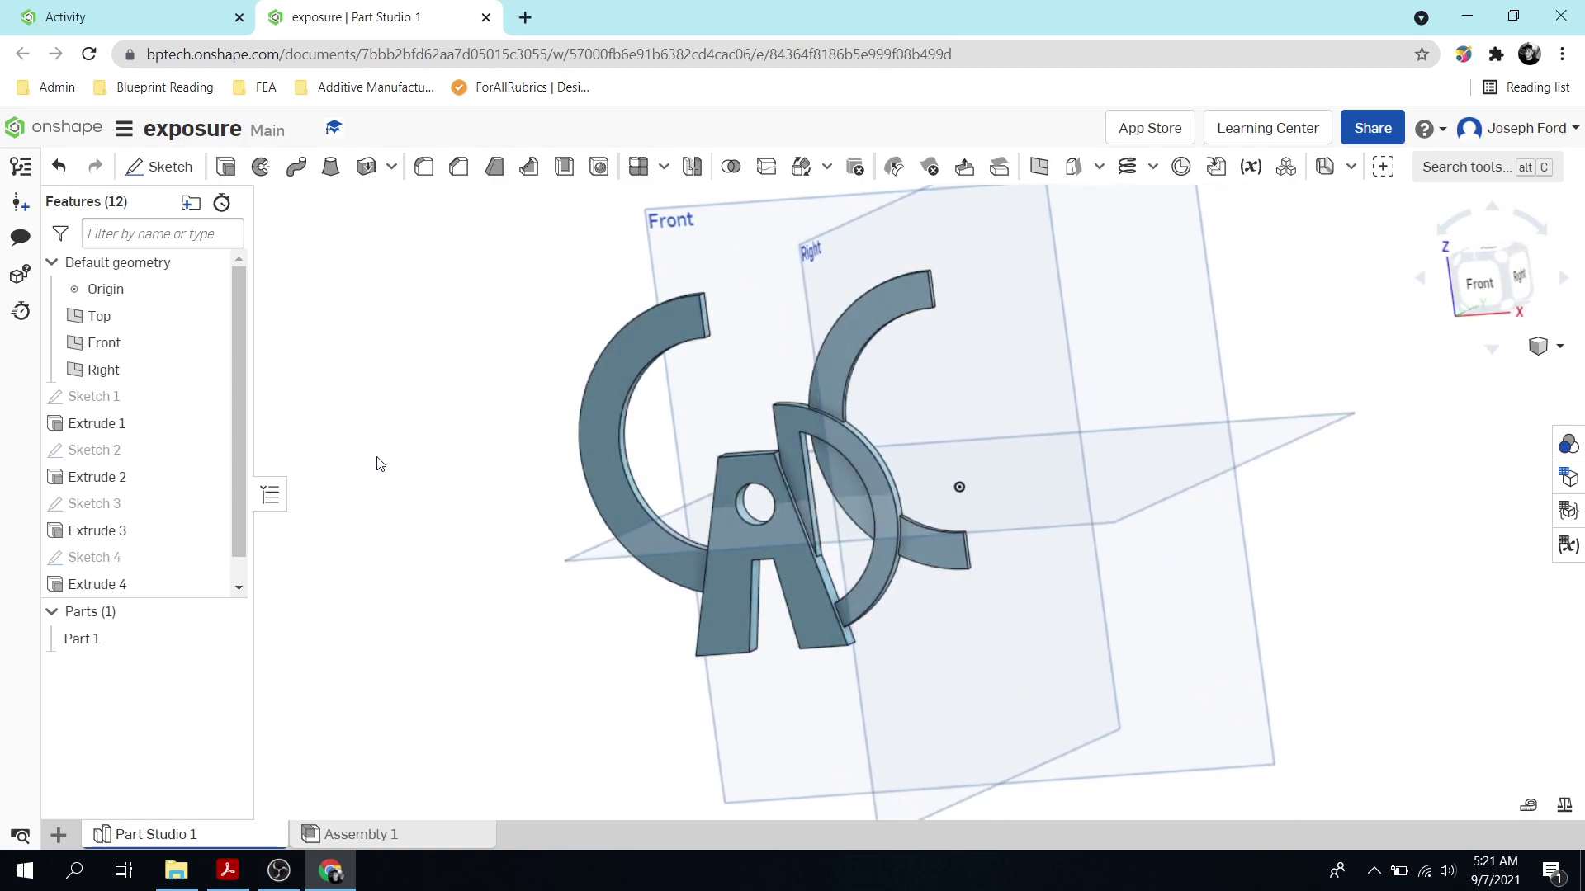
click(1487, 288)
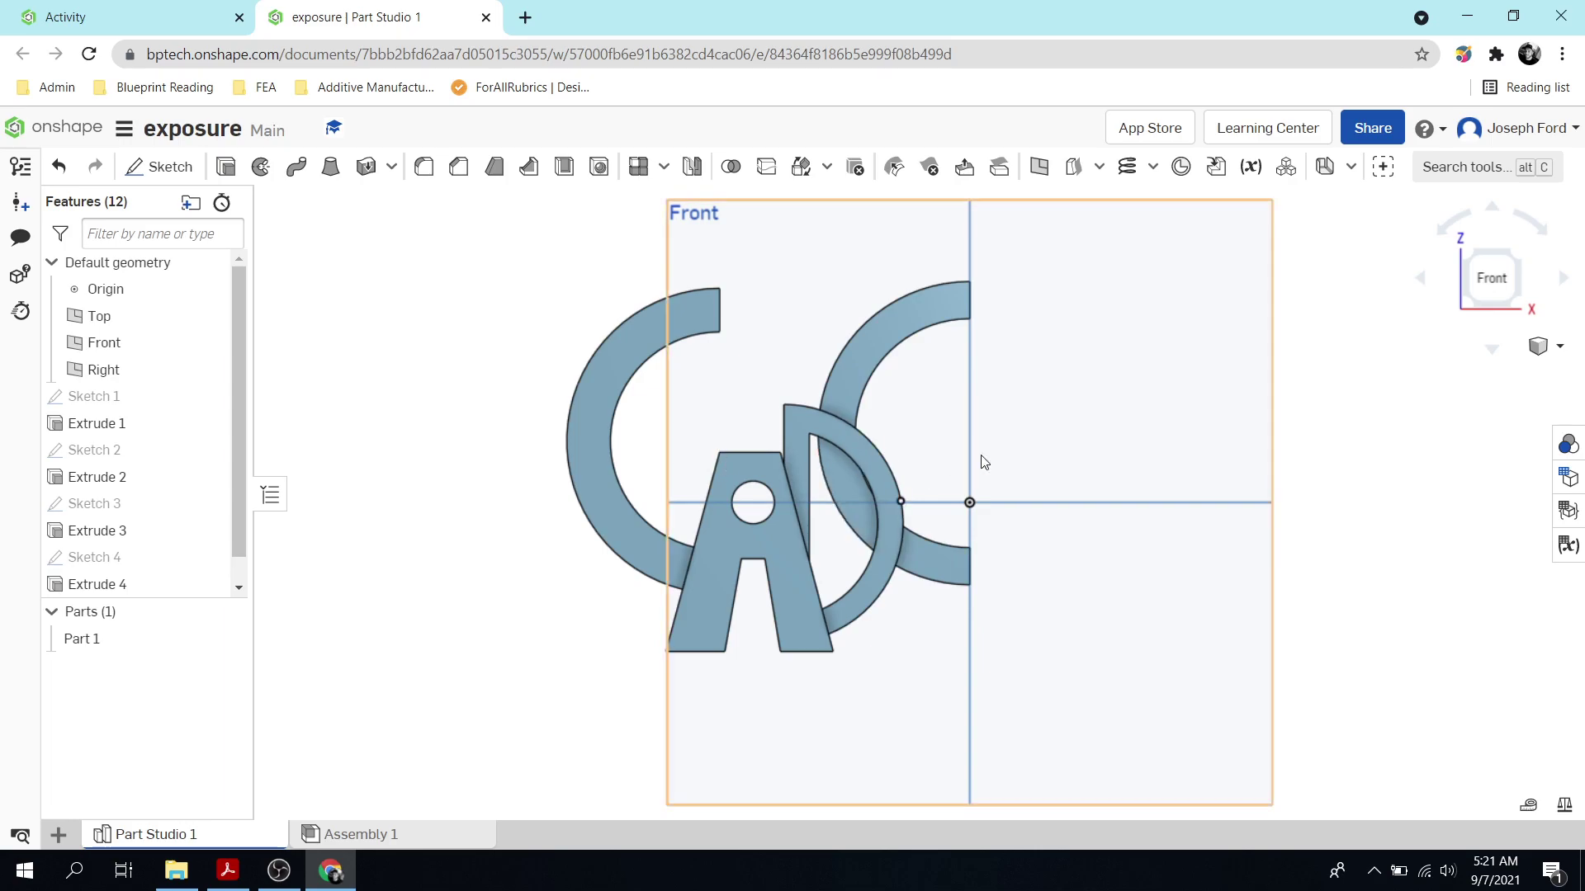
click(178, 170)
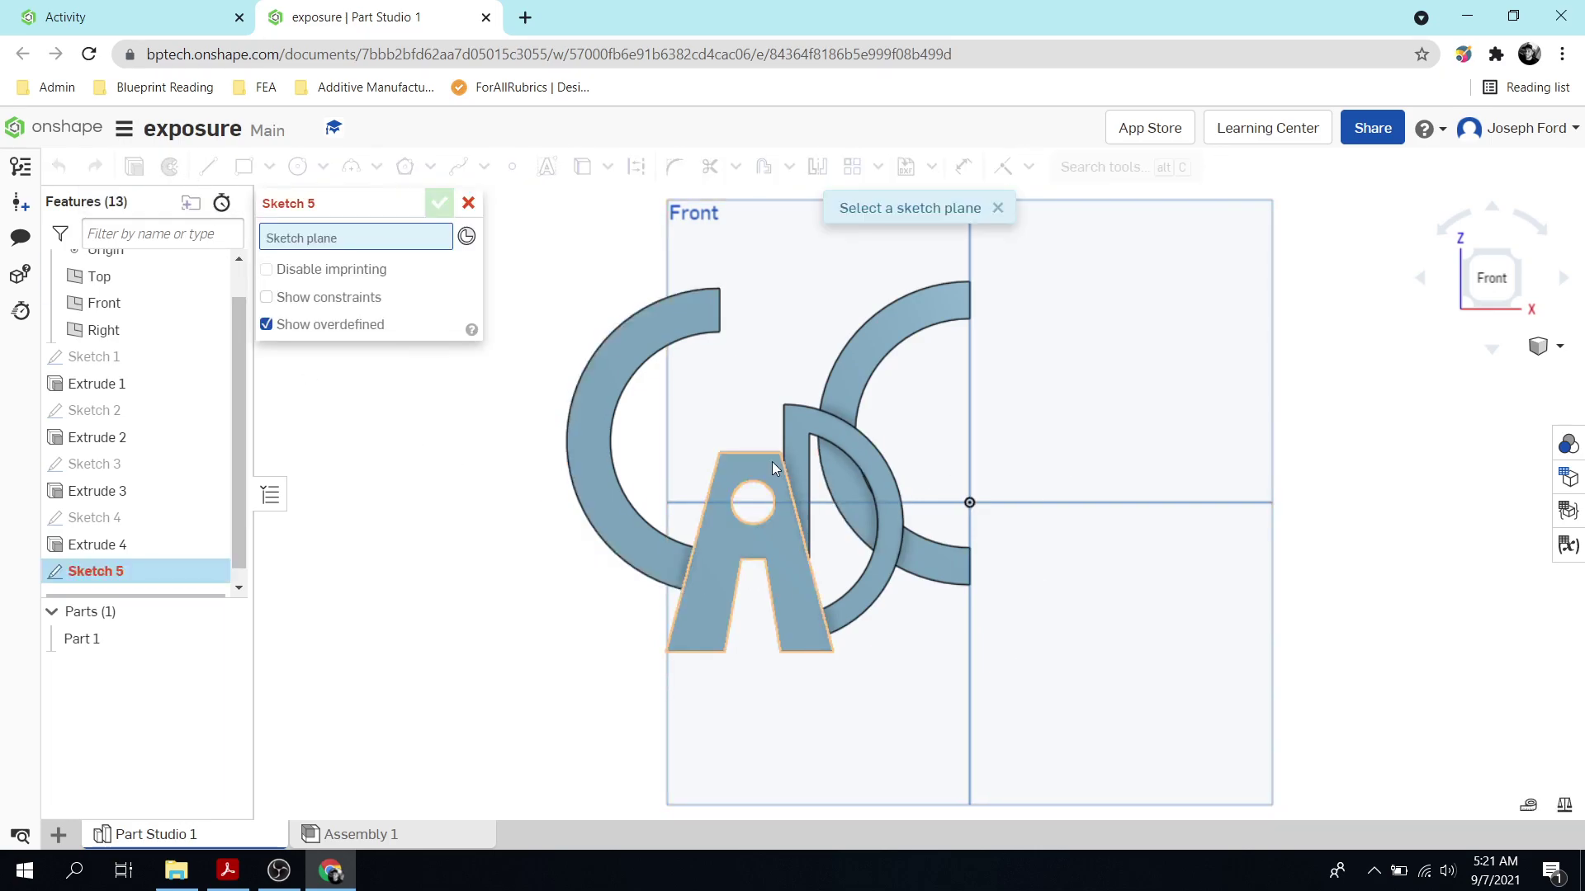
click(1103, 348)
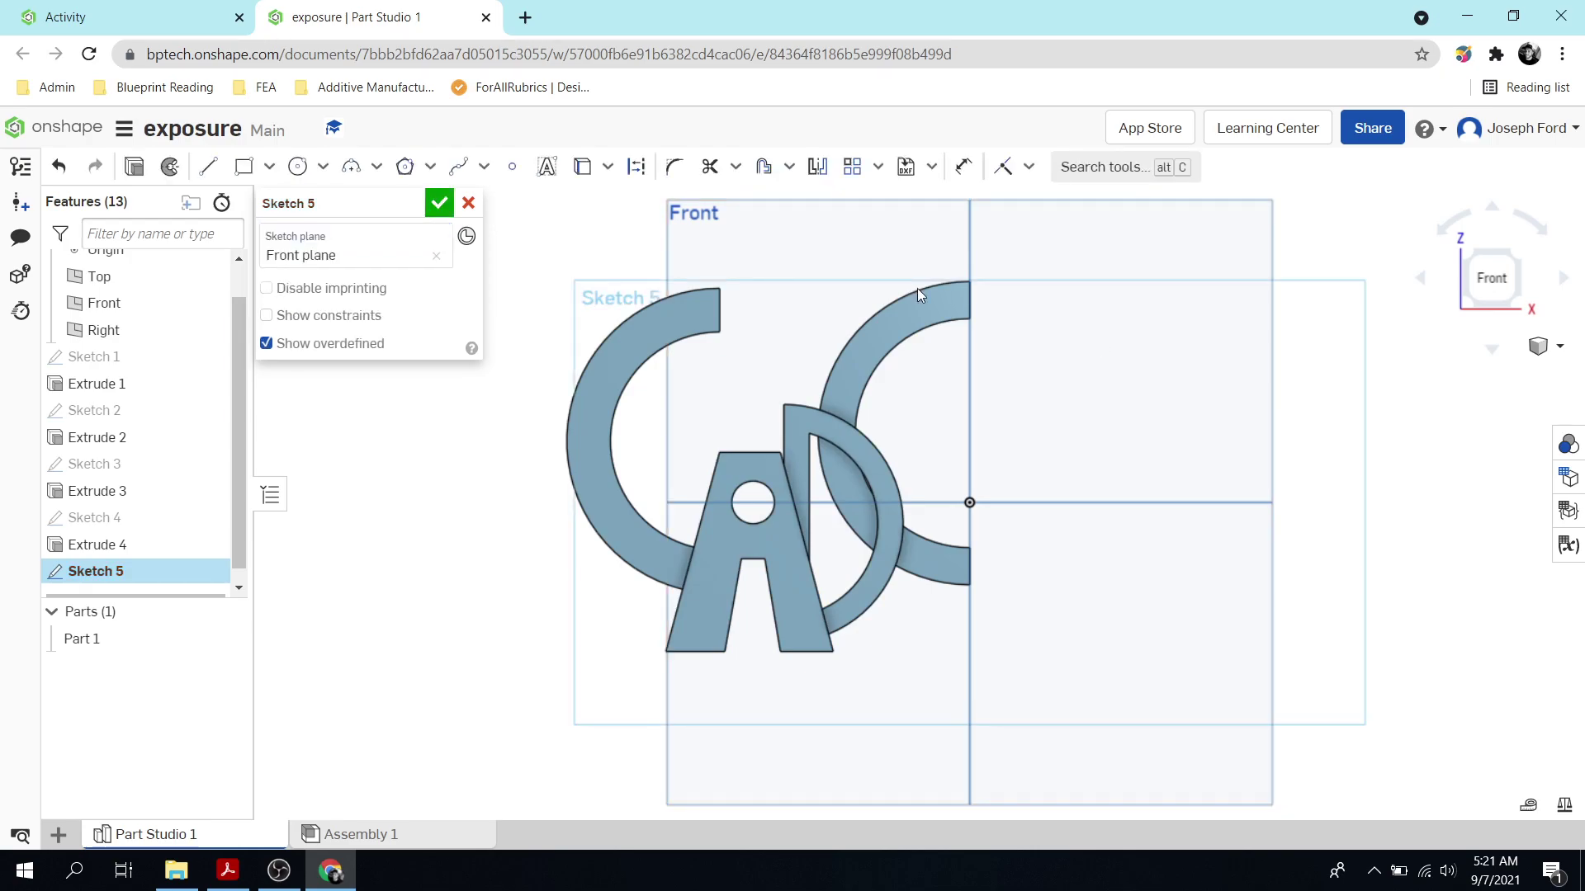
click(205, 170)
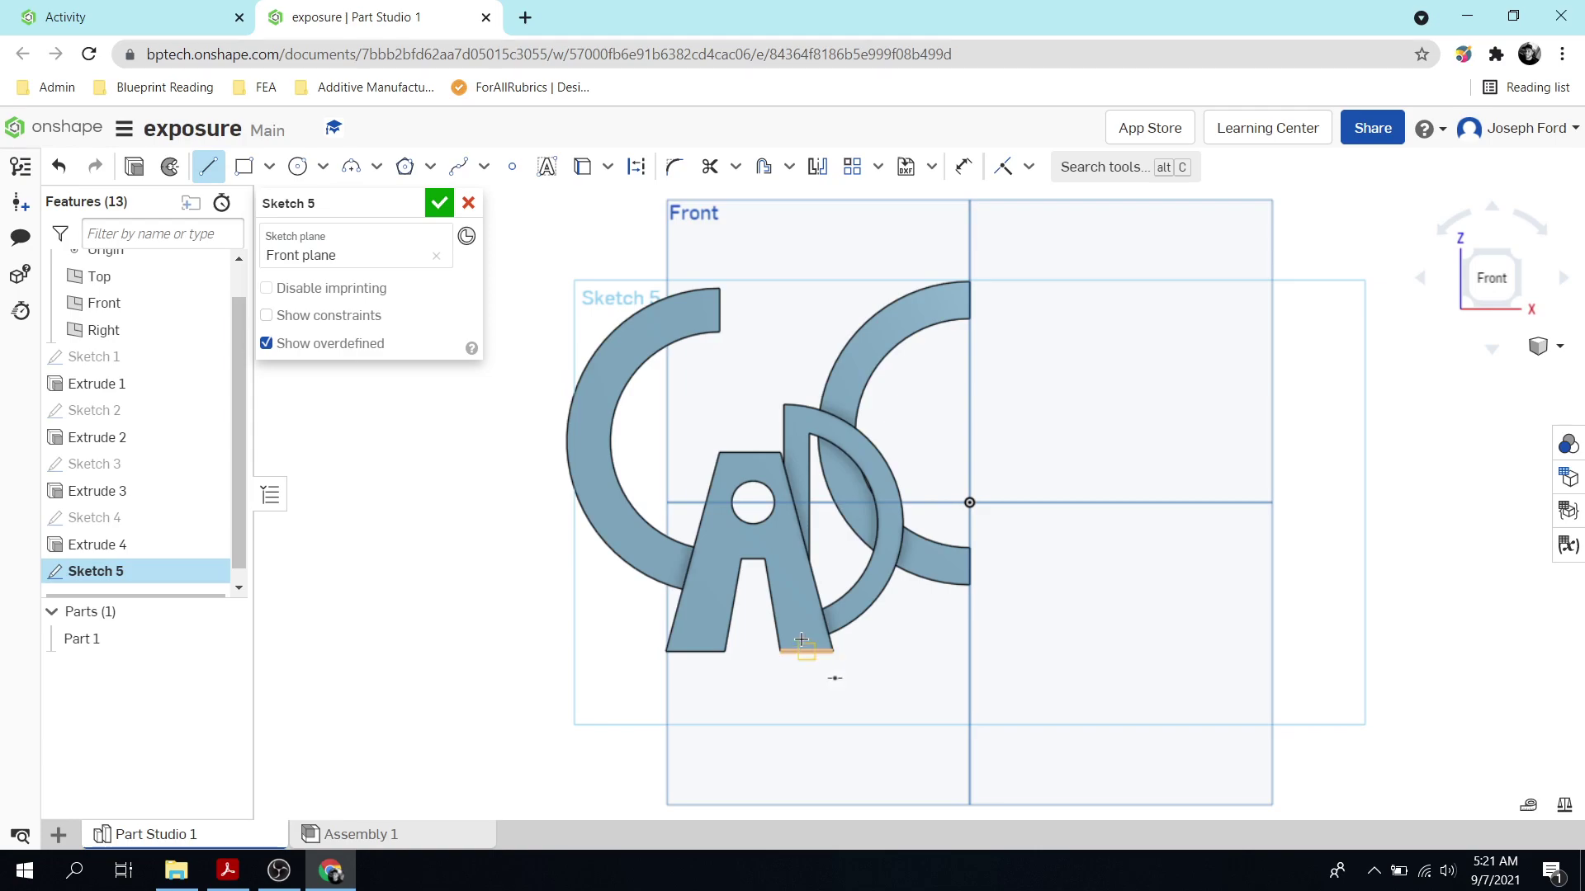
click(929, 652)
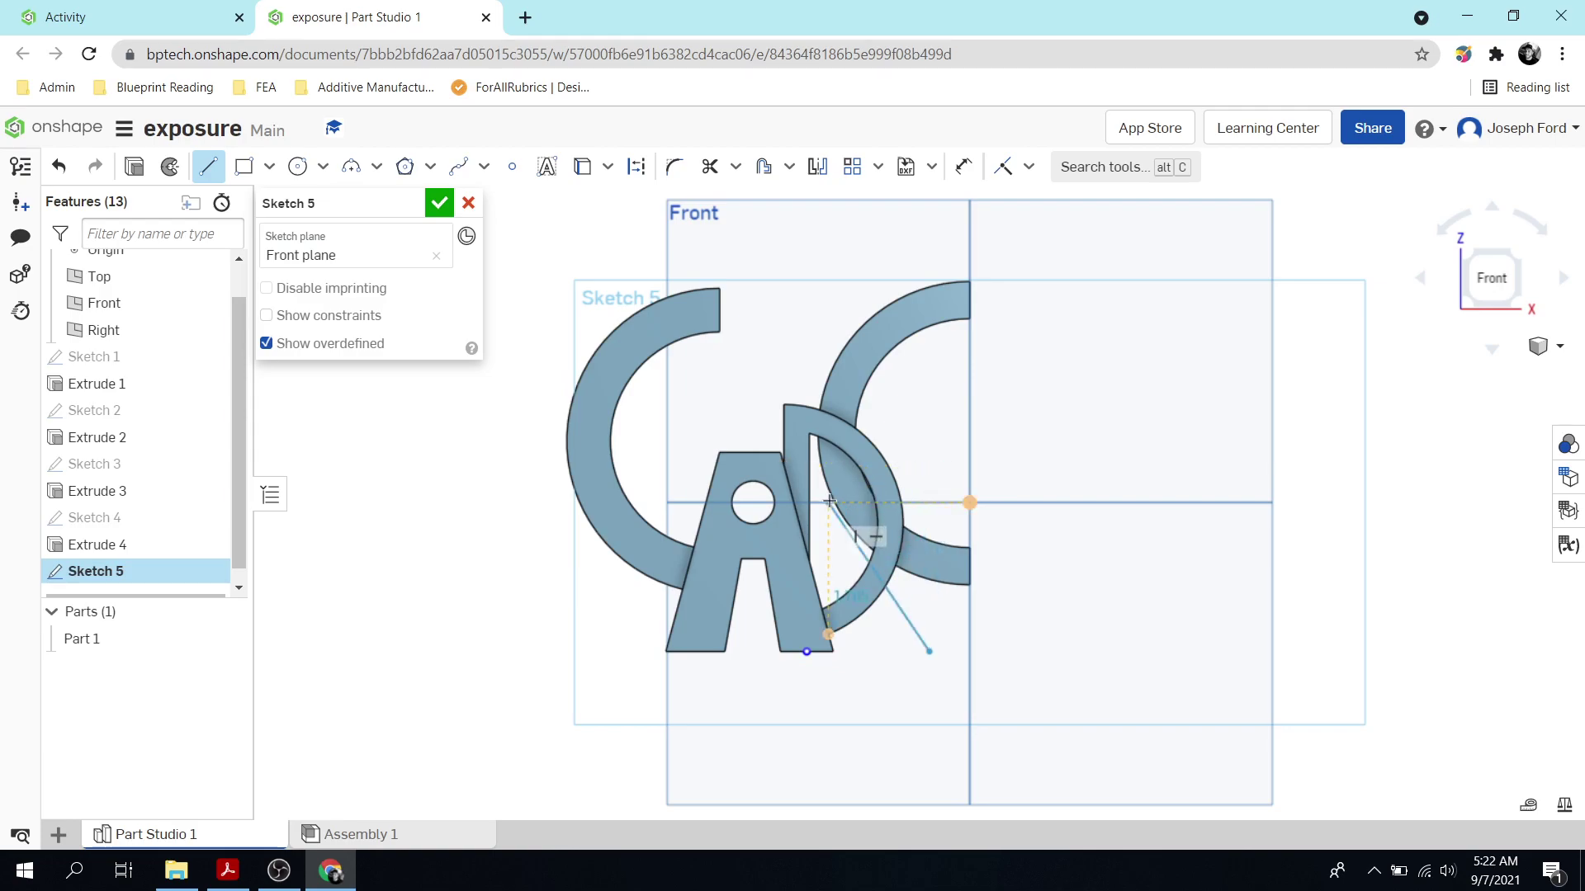
click(896, 431)
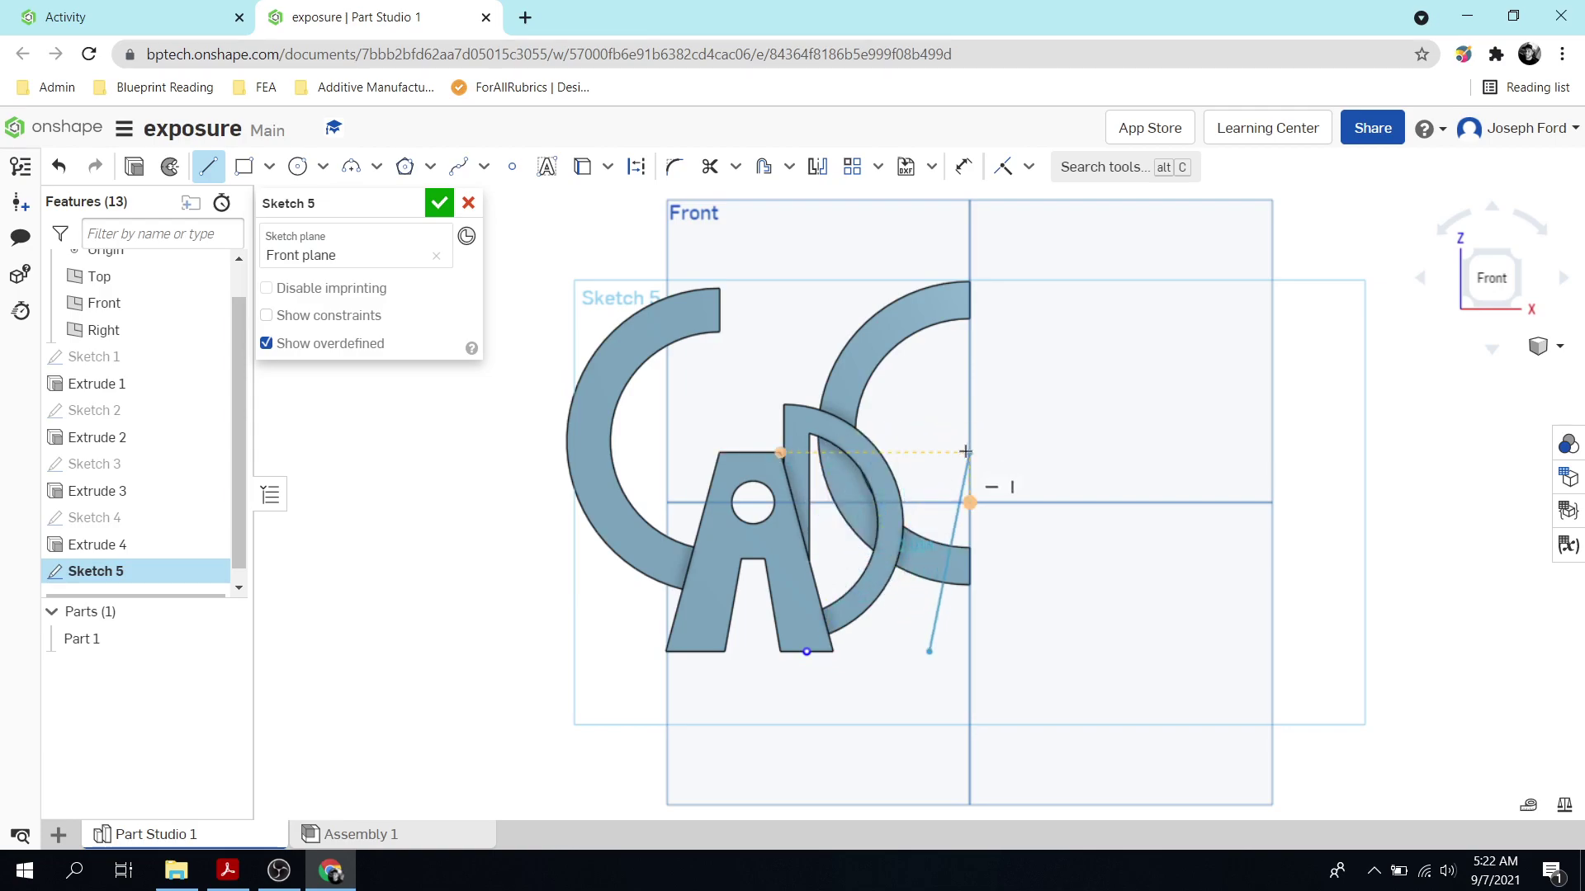
click(967, 453)
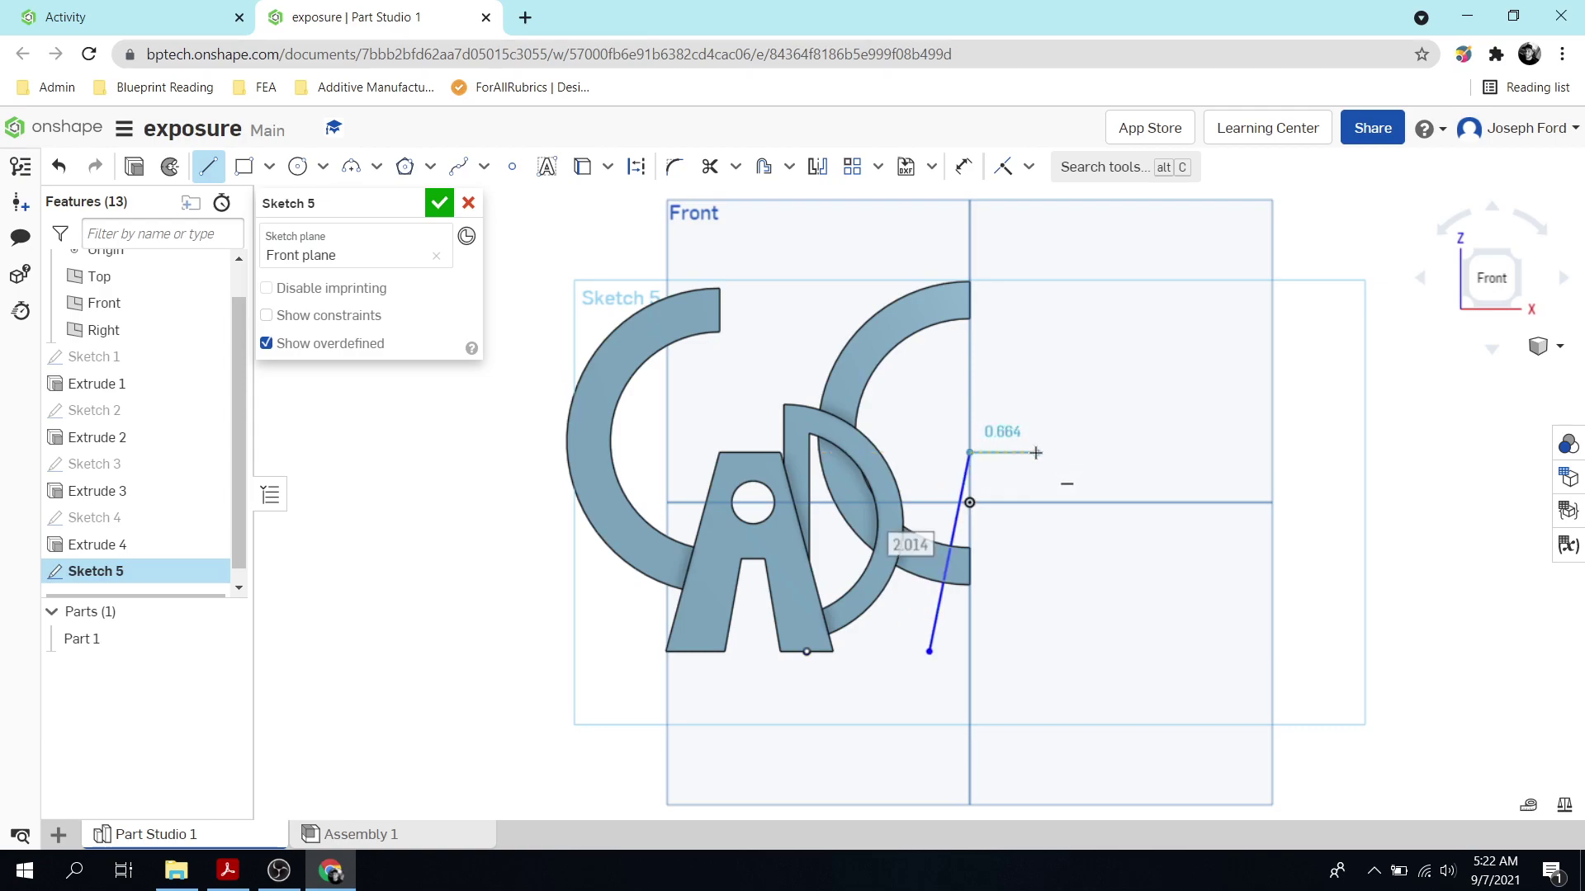
click(1087, 656)
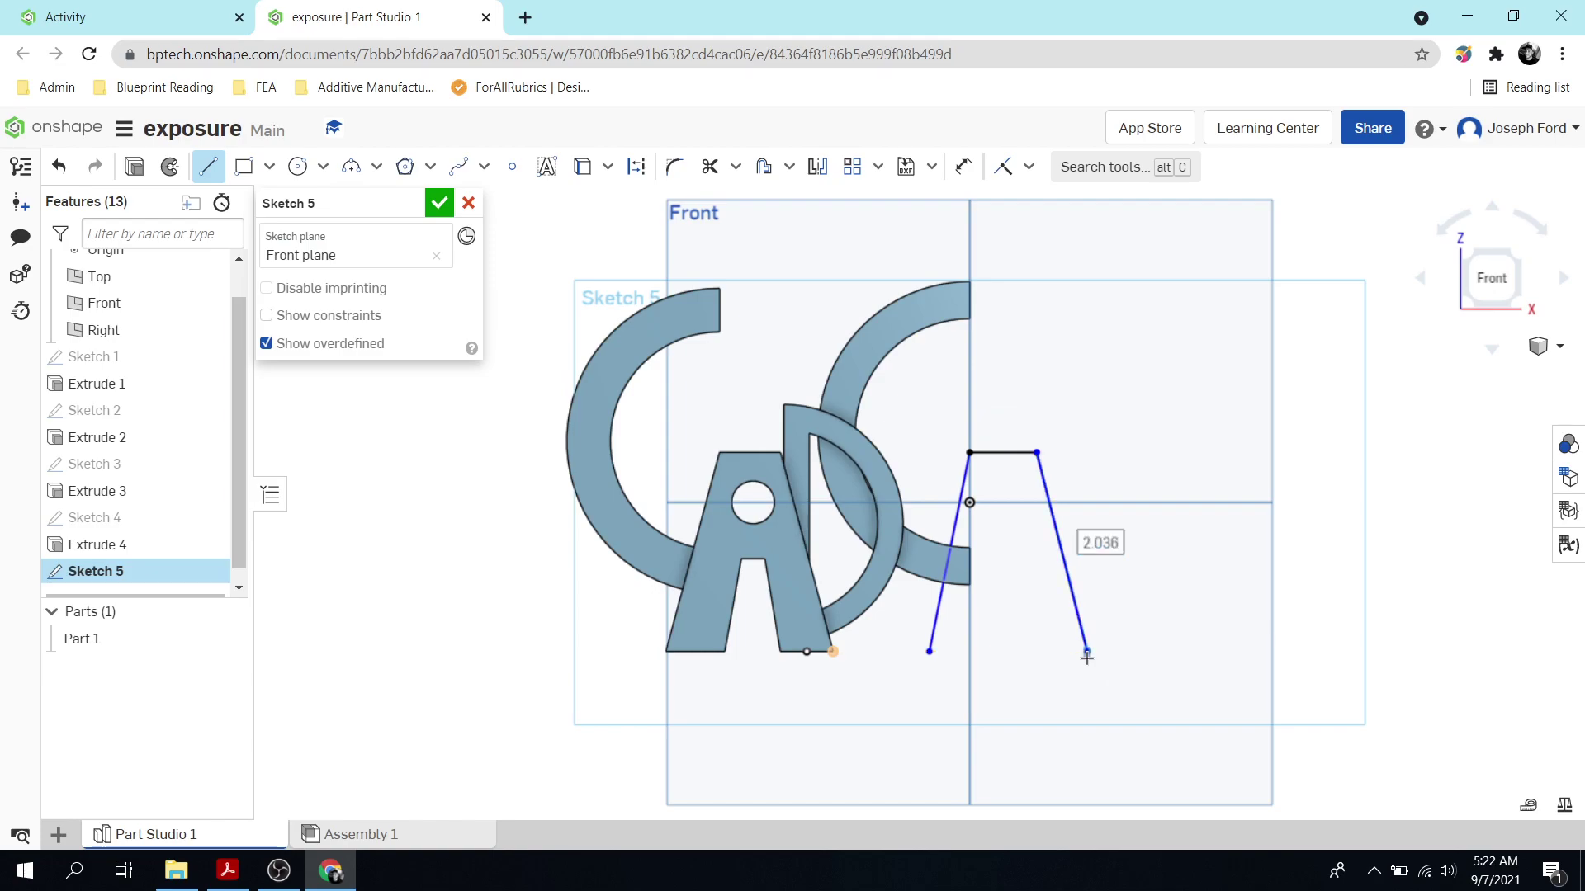
Close the second A's outline with feet about 0.46 and 0.51 in wide and a tapered leg gap about 0.23 in wide at its top
click(1039, 651)
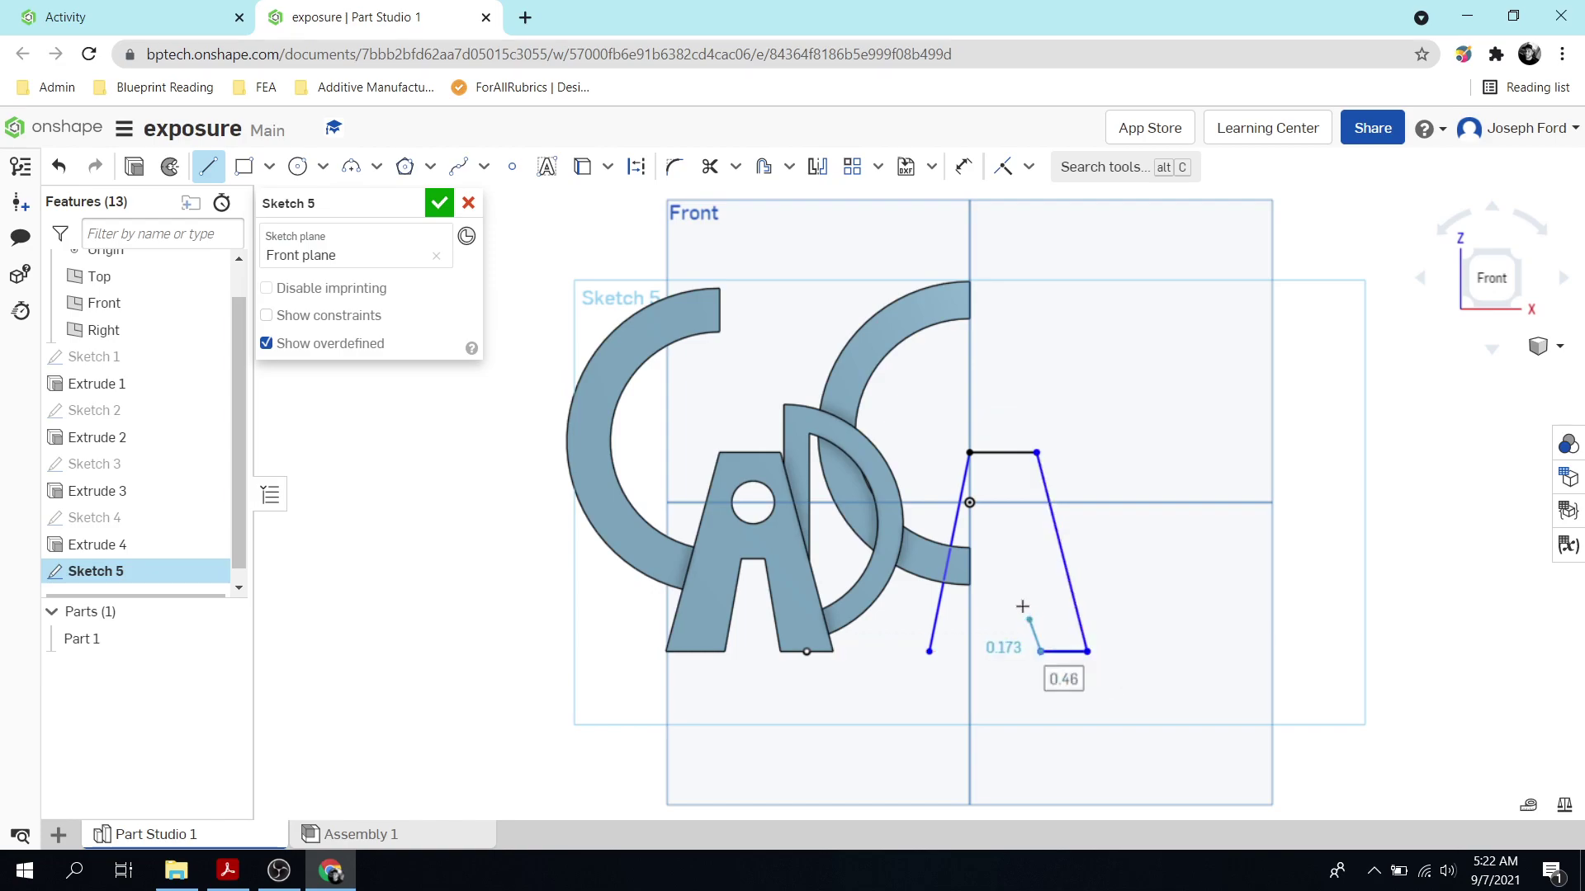
click(1020, 560)
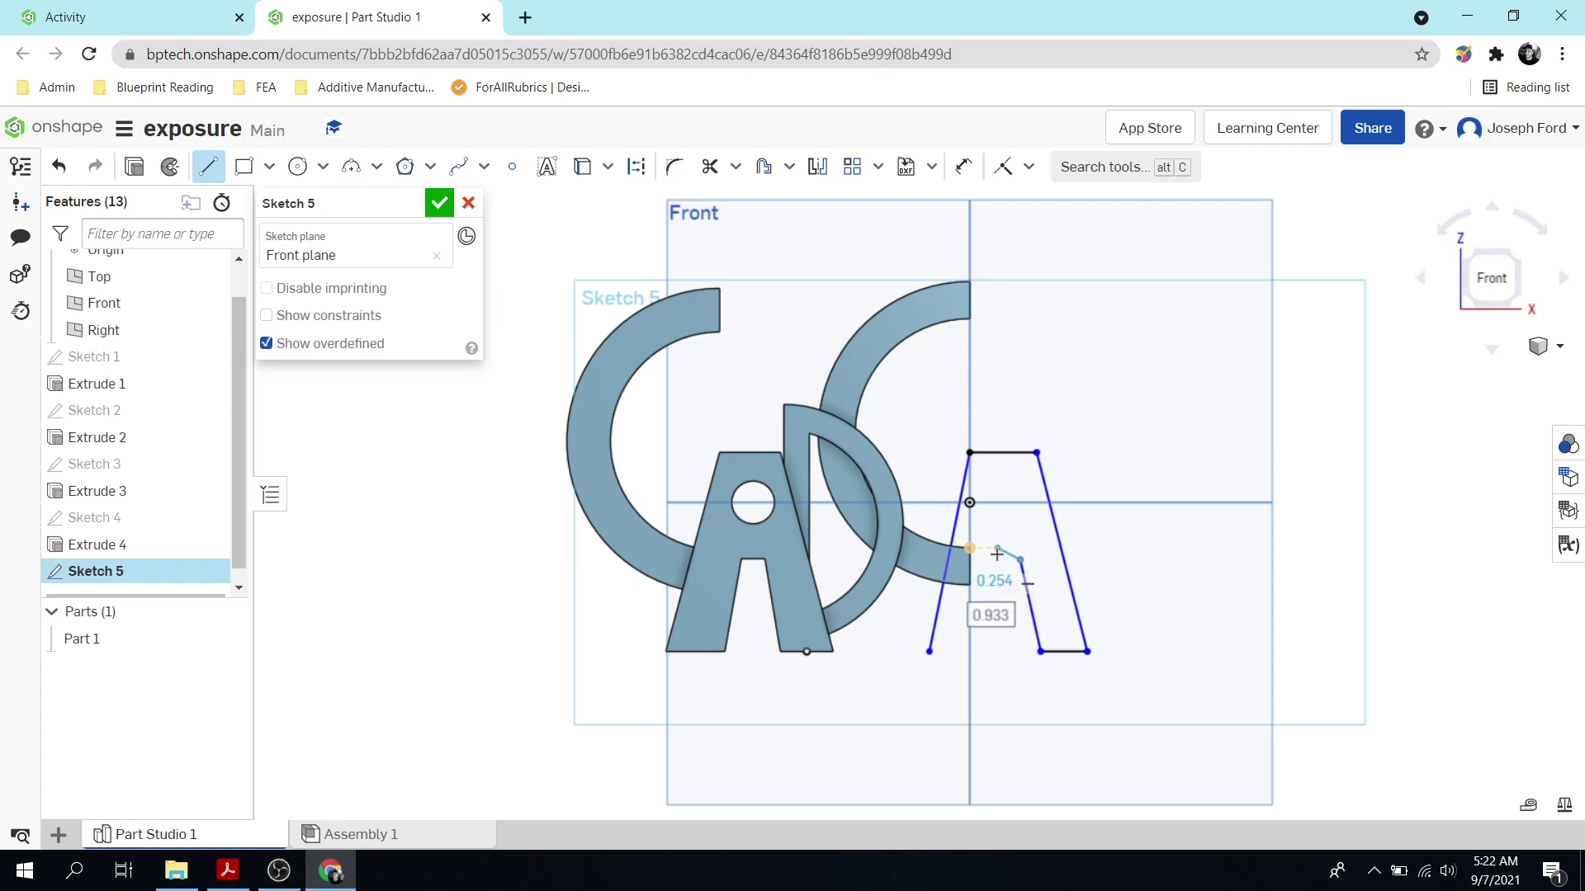
click(997, 560)
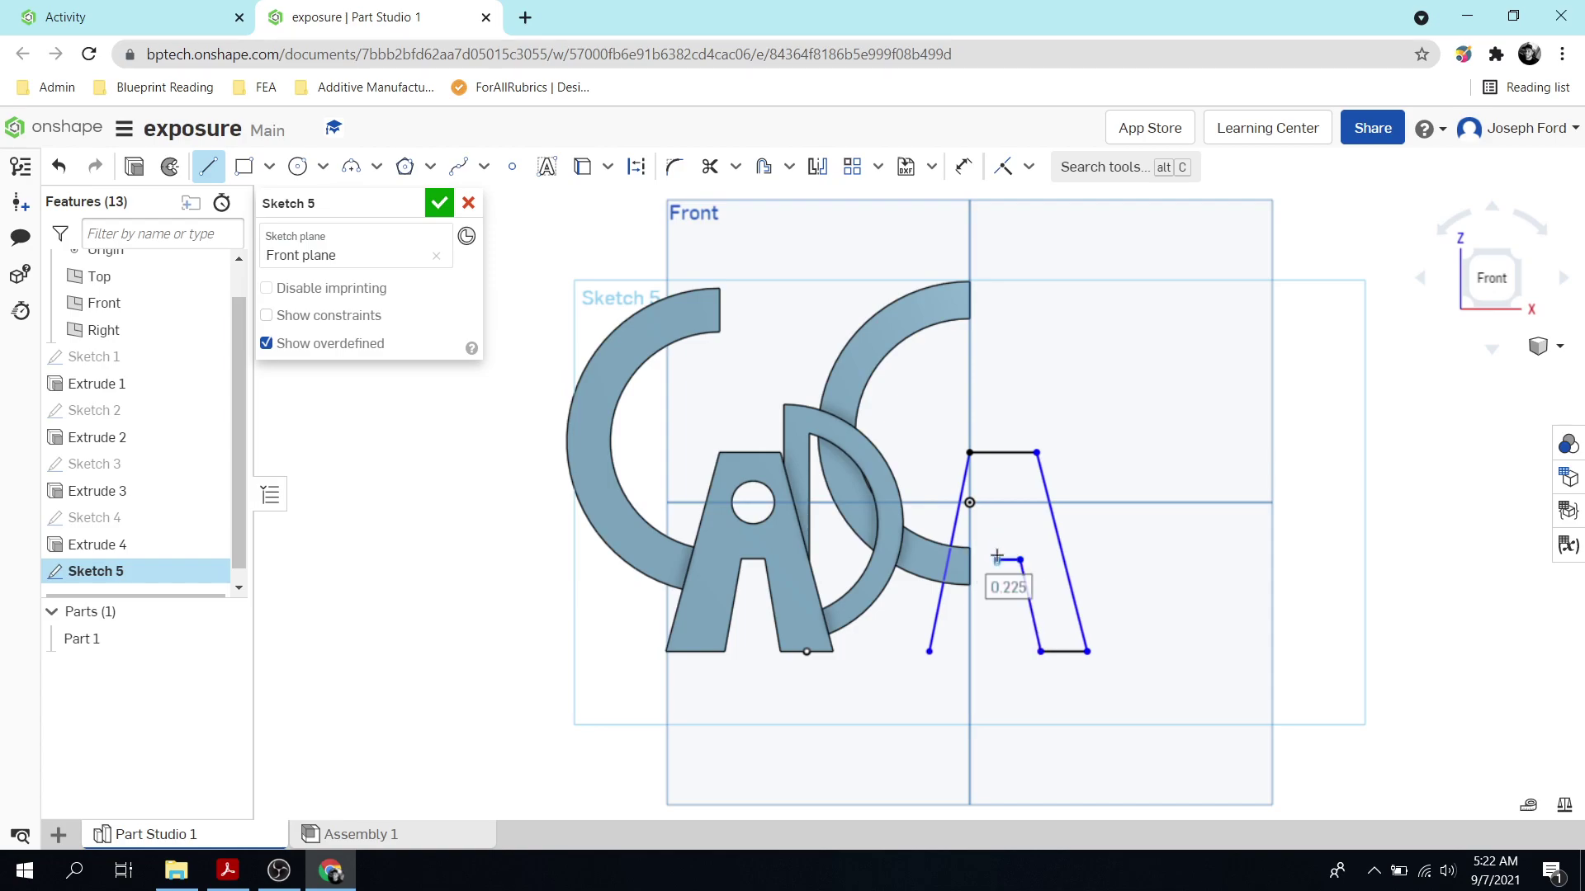
click(981, 652)
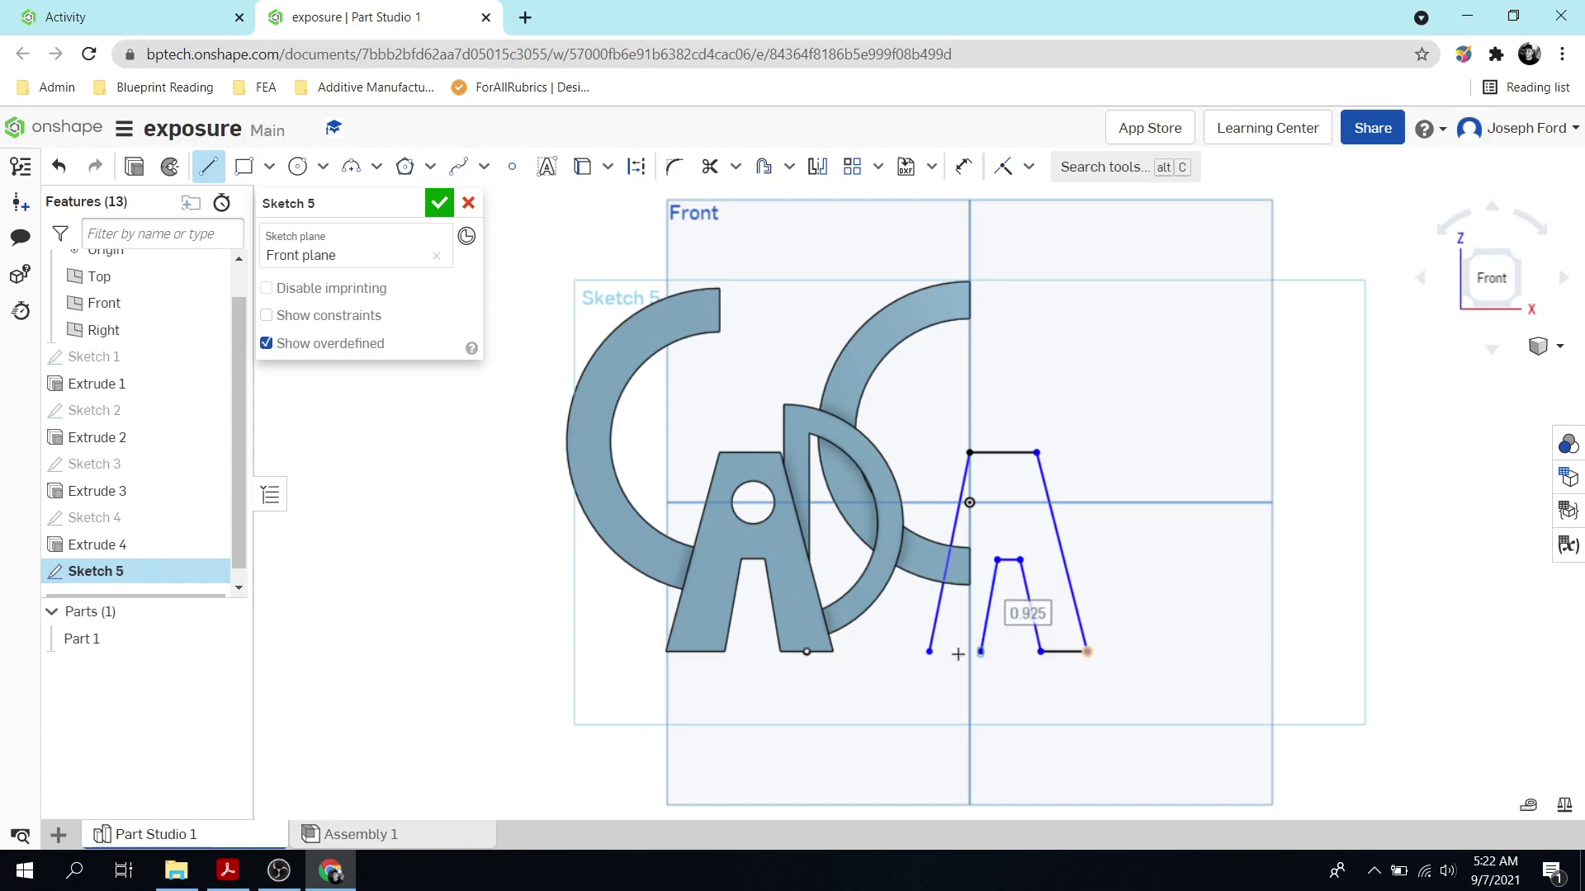
click(929, 652)
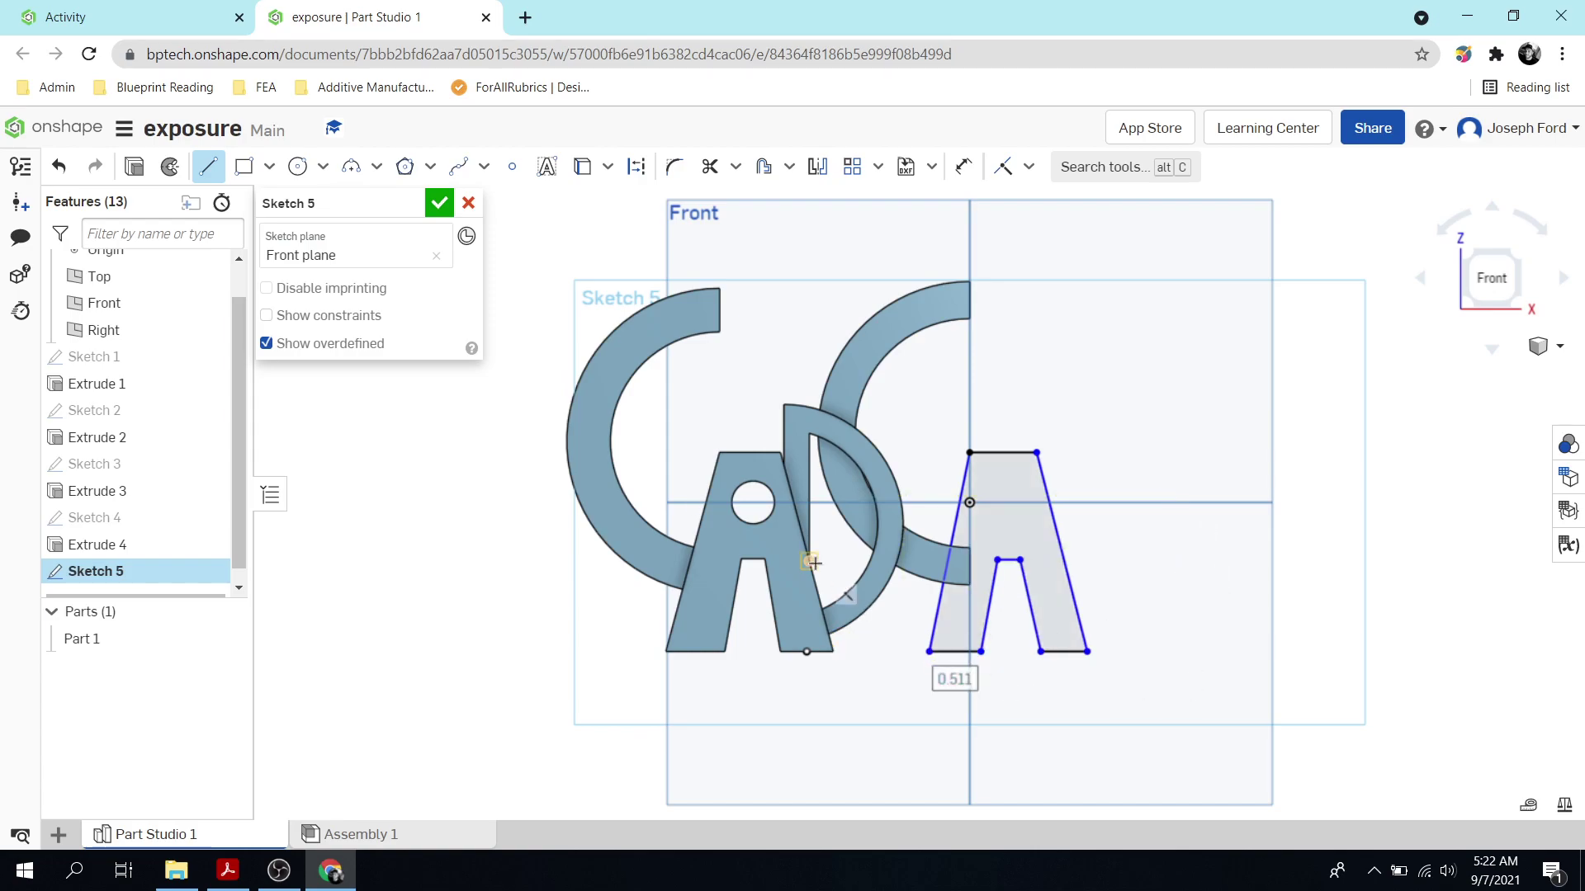
Draw a circle about 0.39 in in diameter in the upper part of the second A for its hole
click(298, 166)
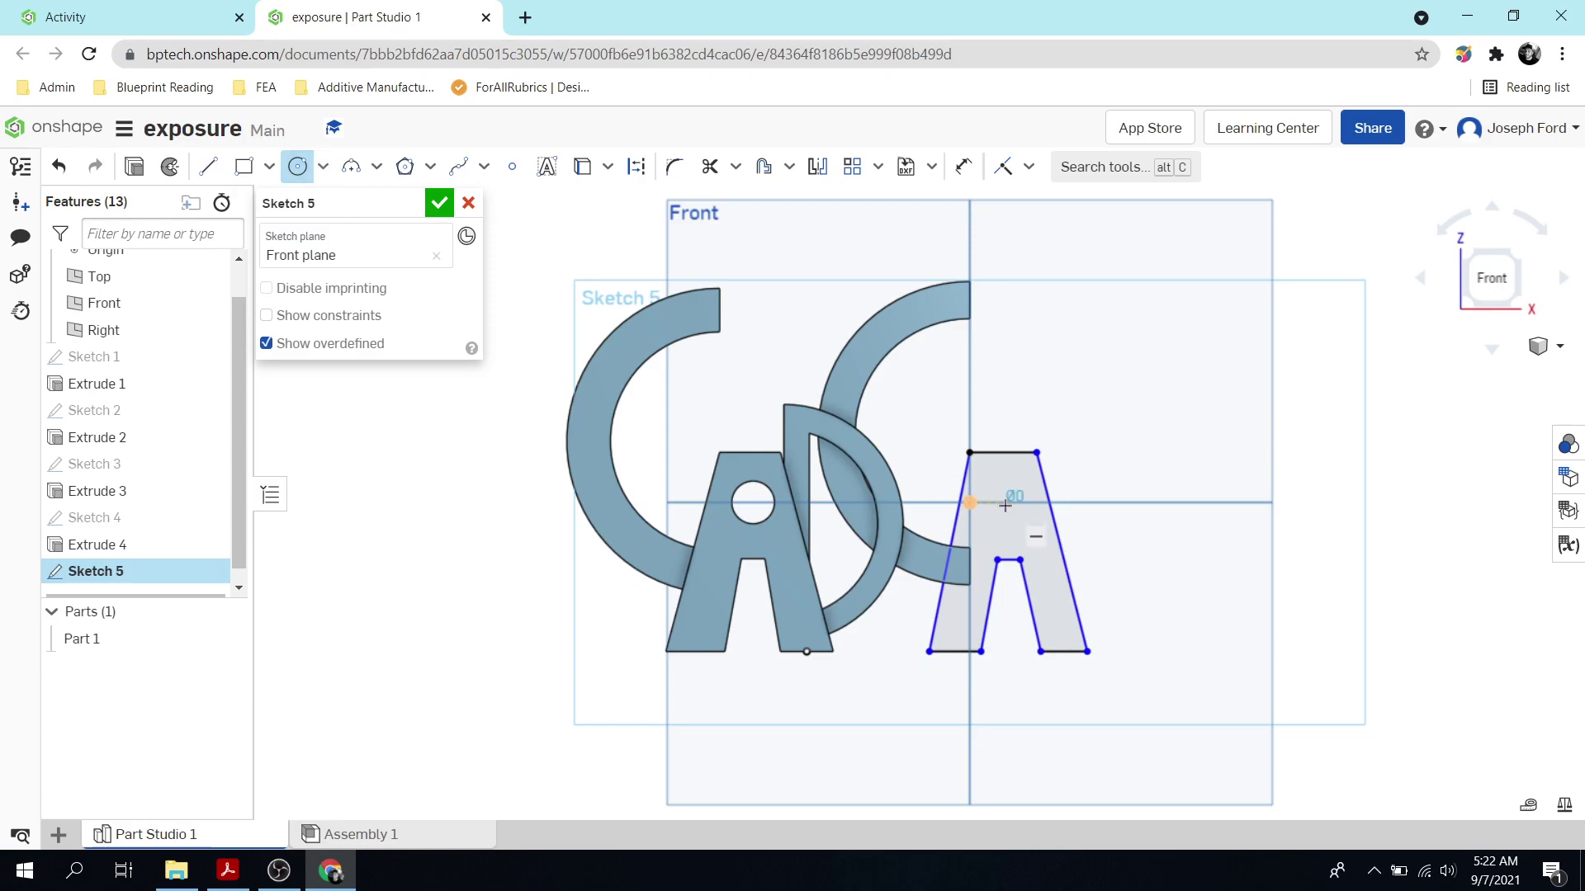
click(1005, 503)
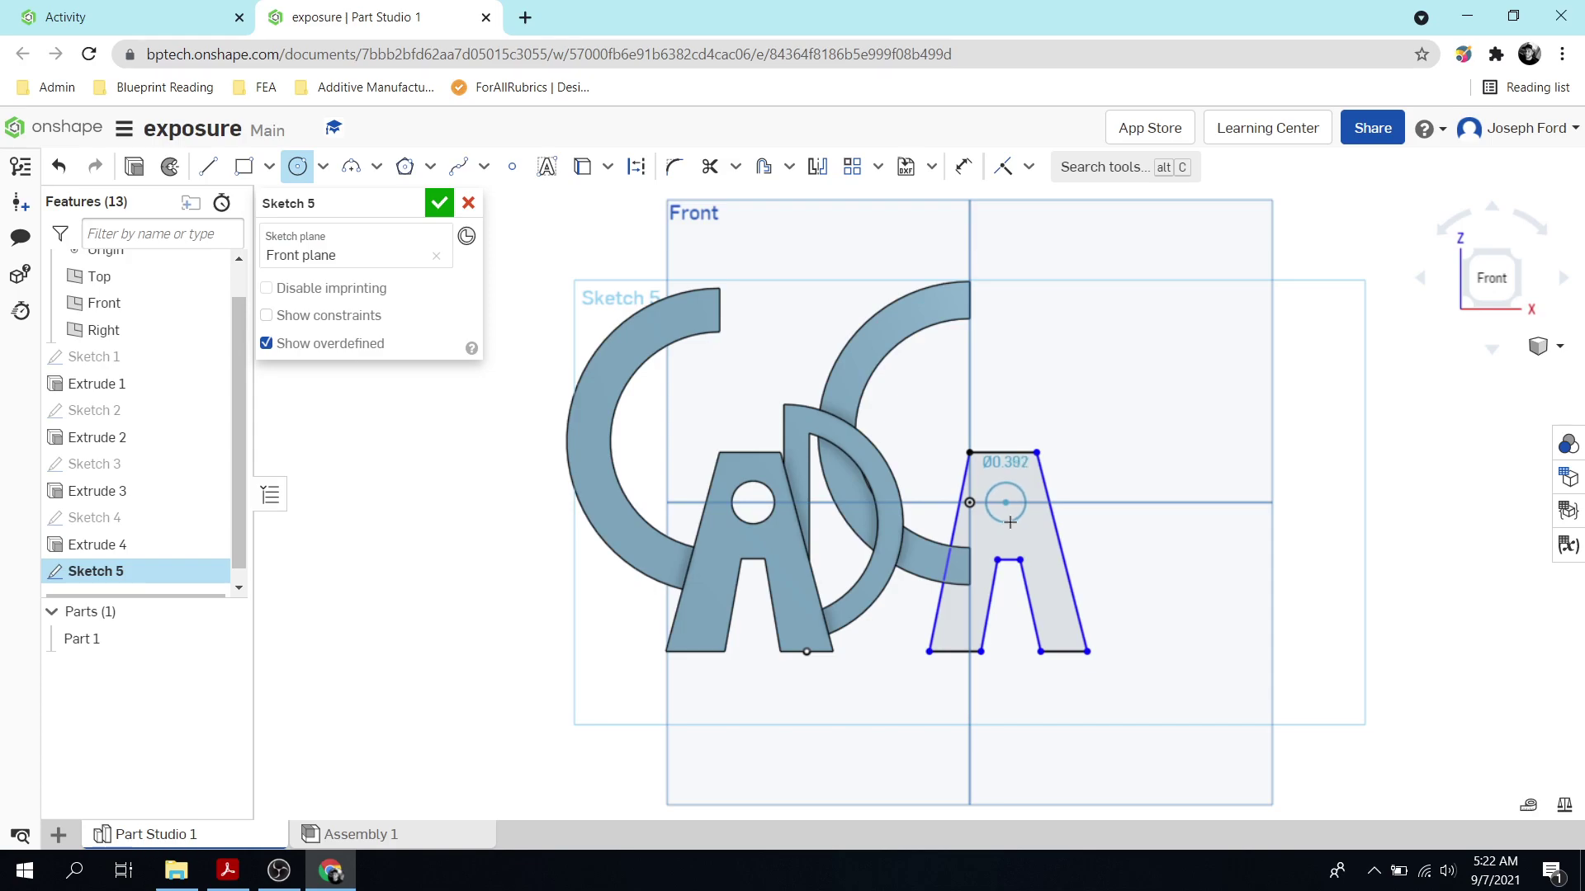
click(1009, 523)
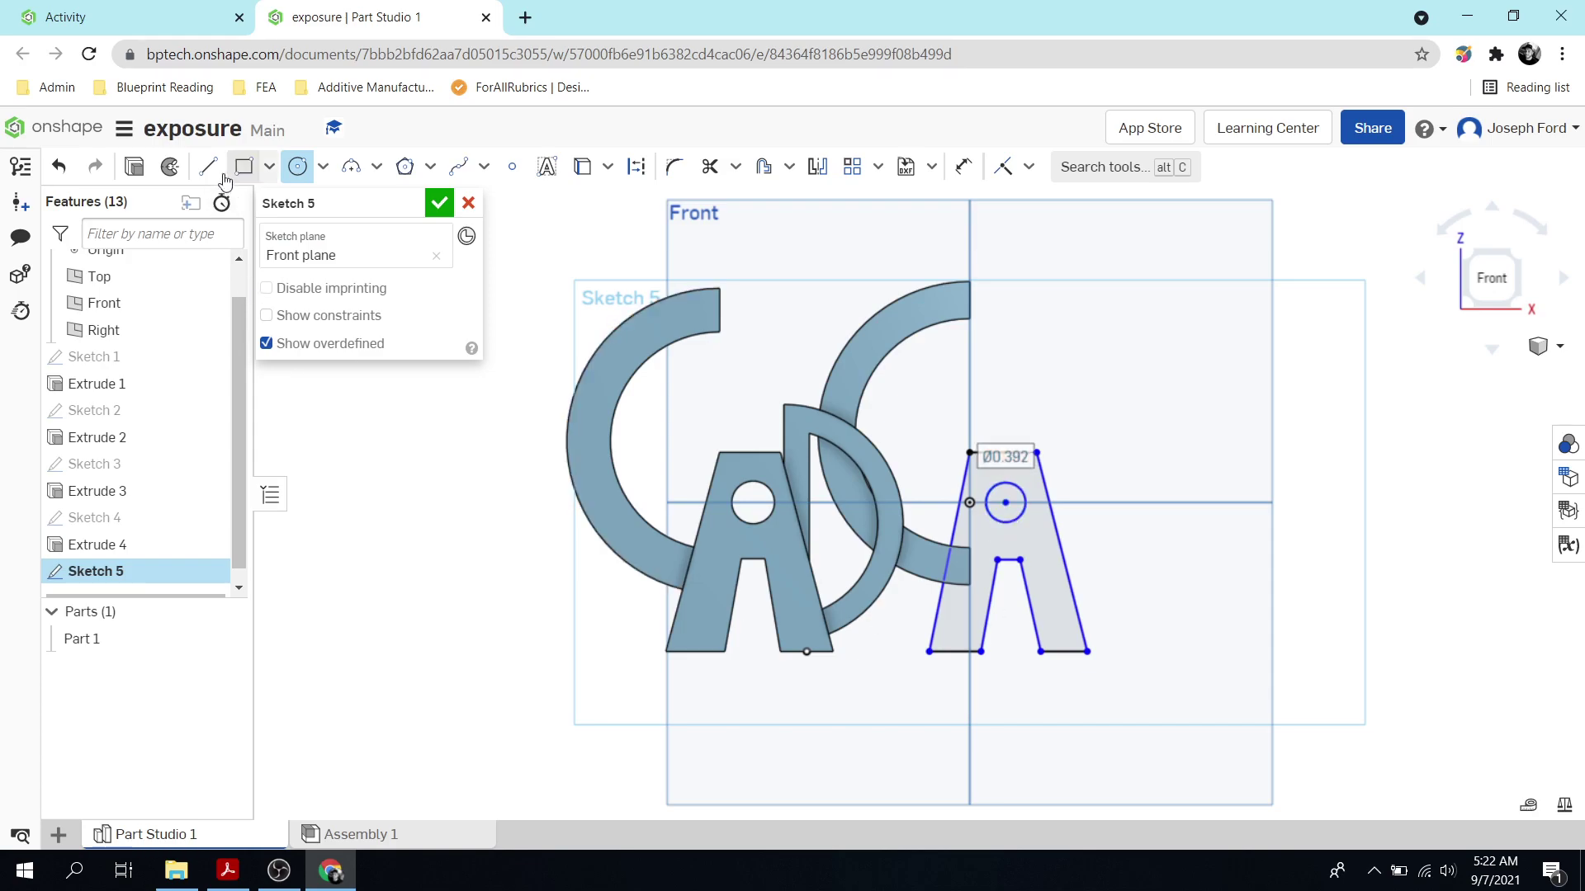
Extrude the second letter A to a depth of 3/16 in, added to the existing part
click(136, 168)
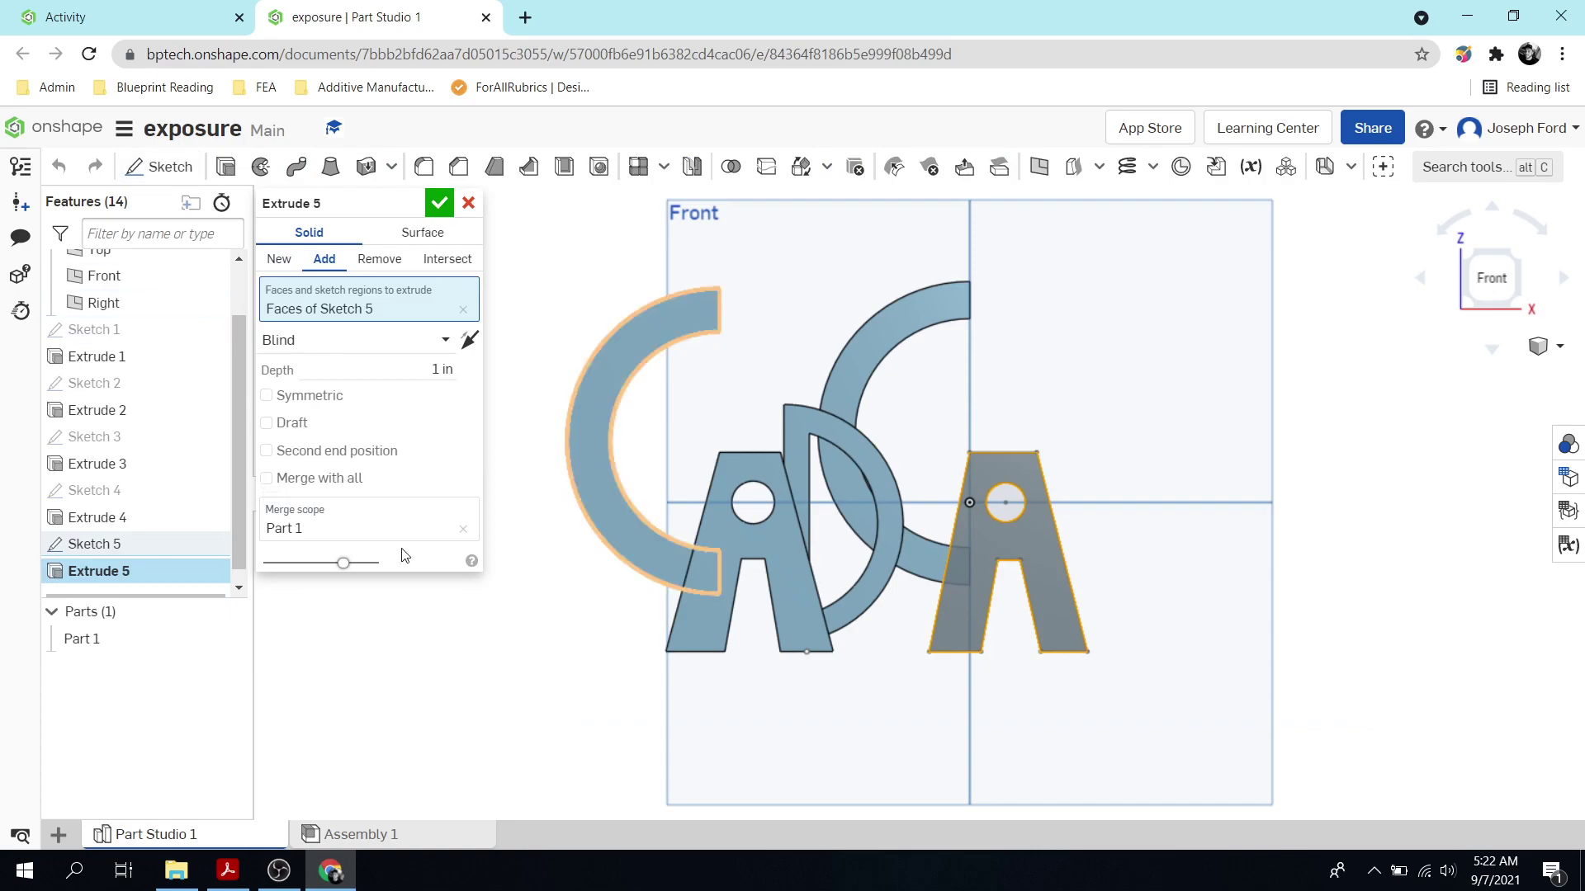
click(399, 372)
text(3/16)
key(Return)
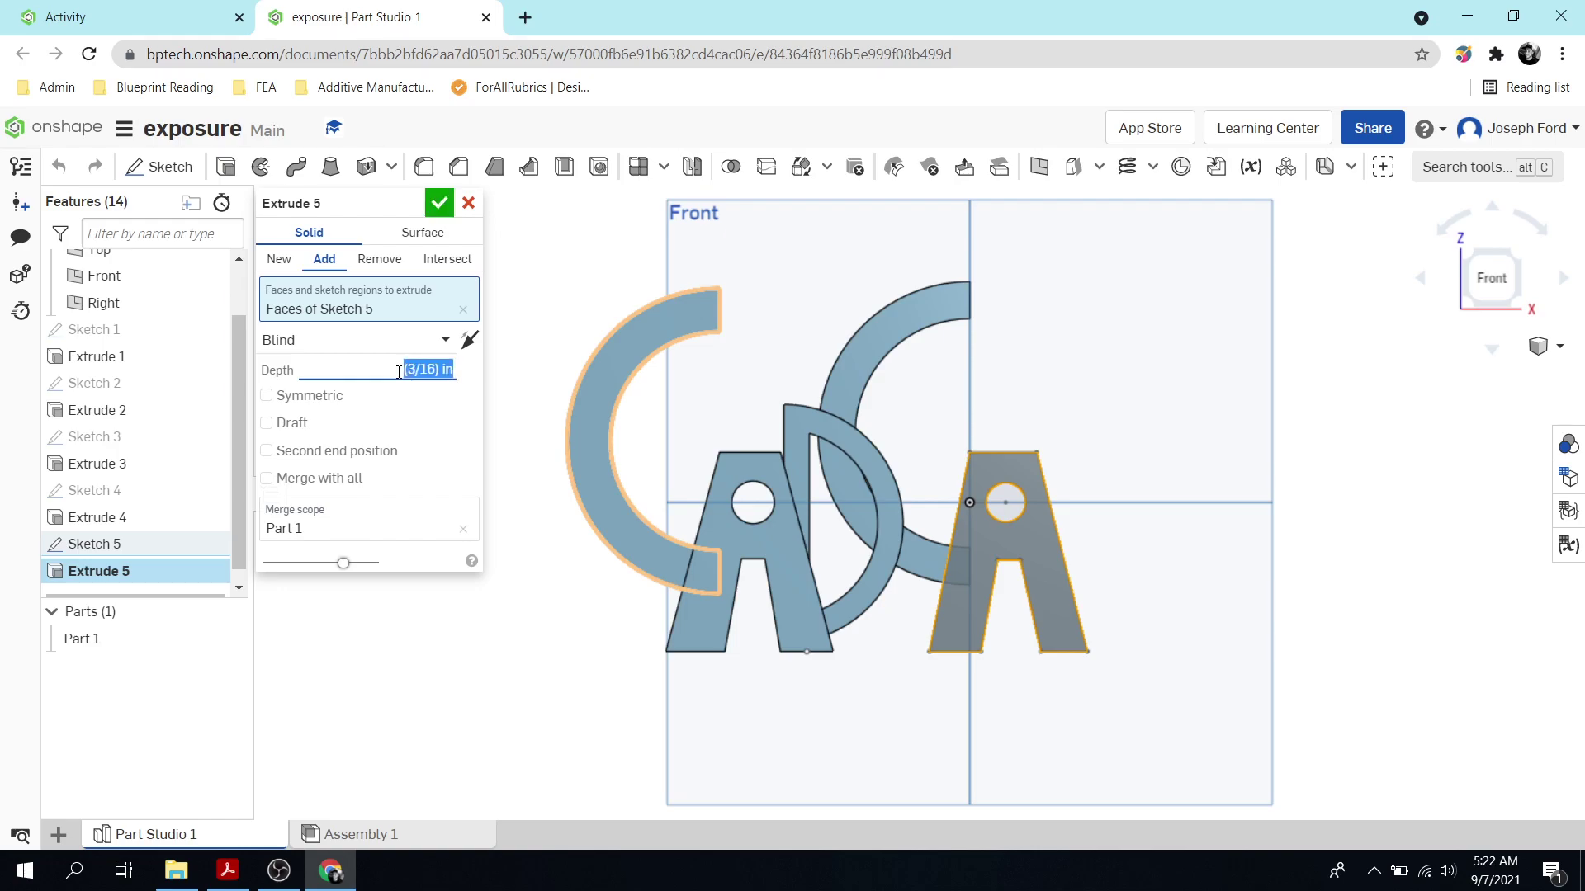
click(436, 203)
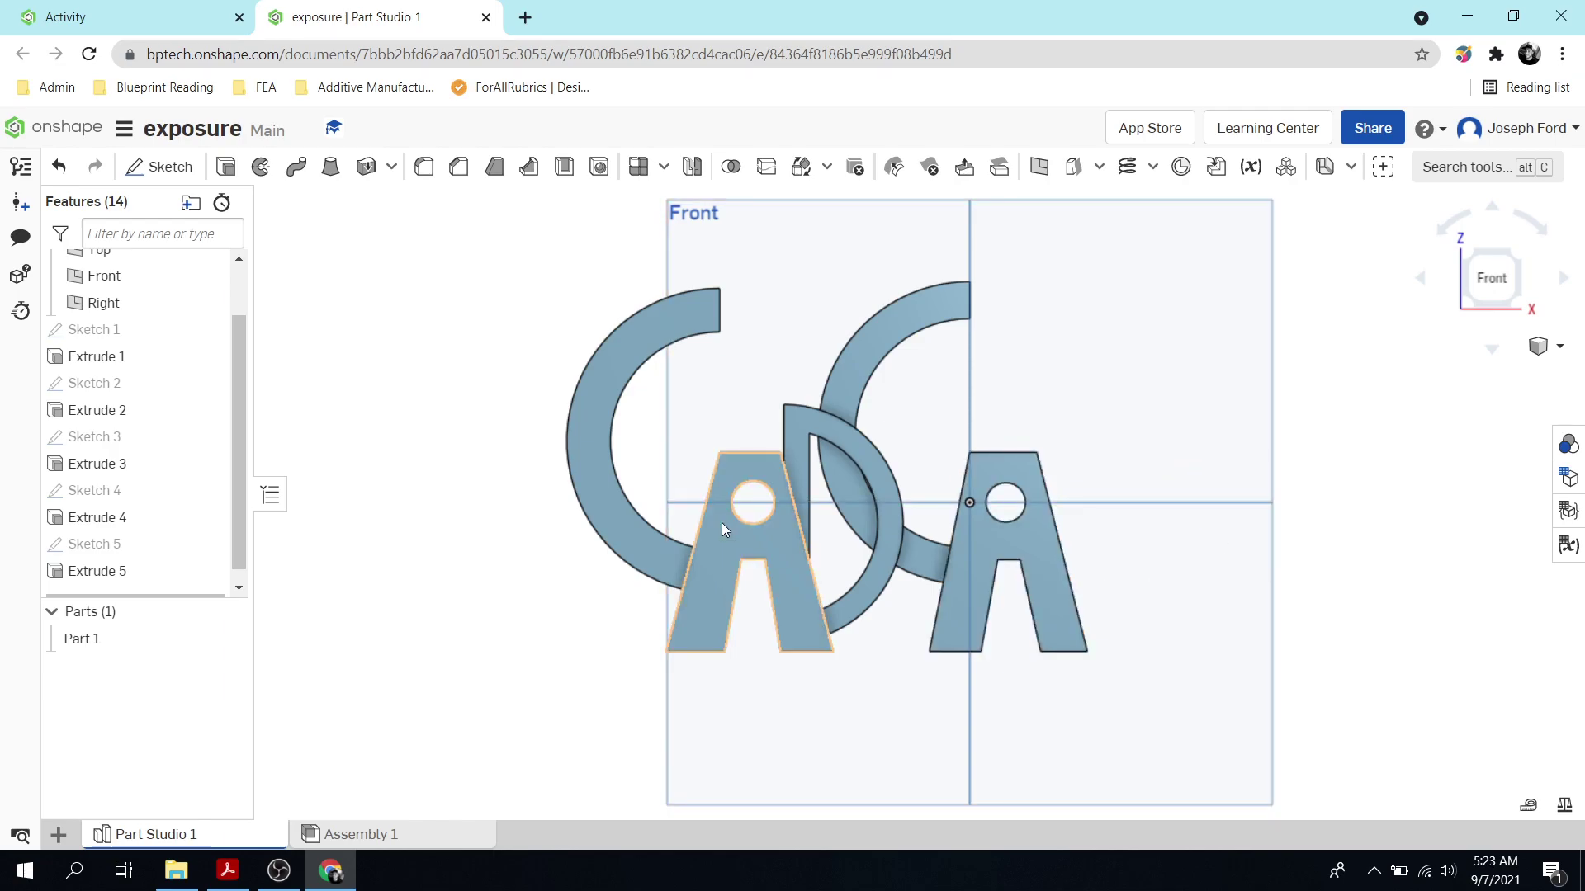
Sketch the M's left outer side, about 1.4 in long, and its notched top edge on the Front plane, starting inside the second A's right leg
click(169, 171)
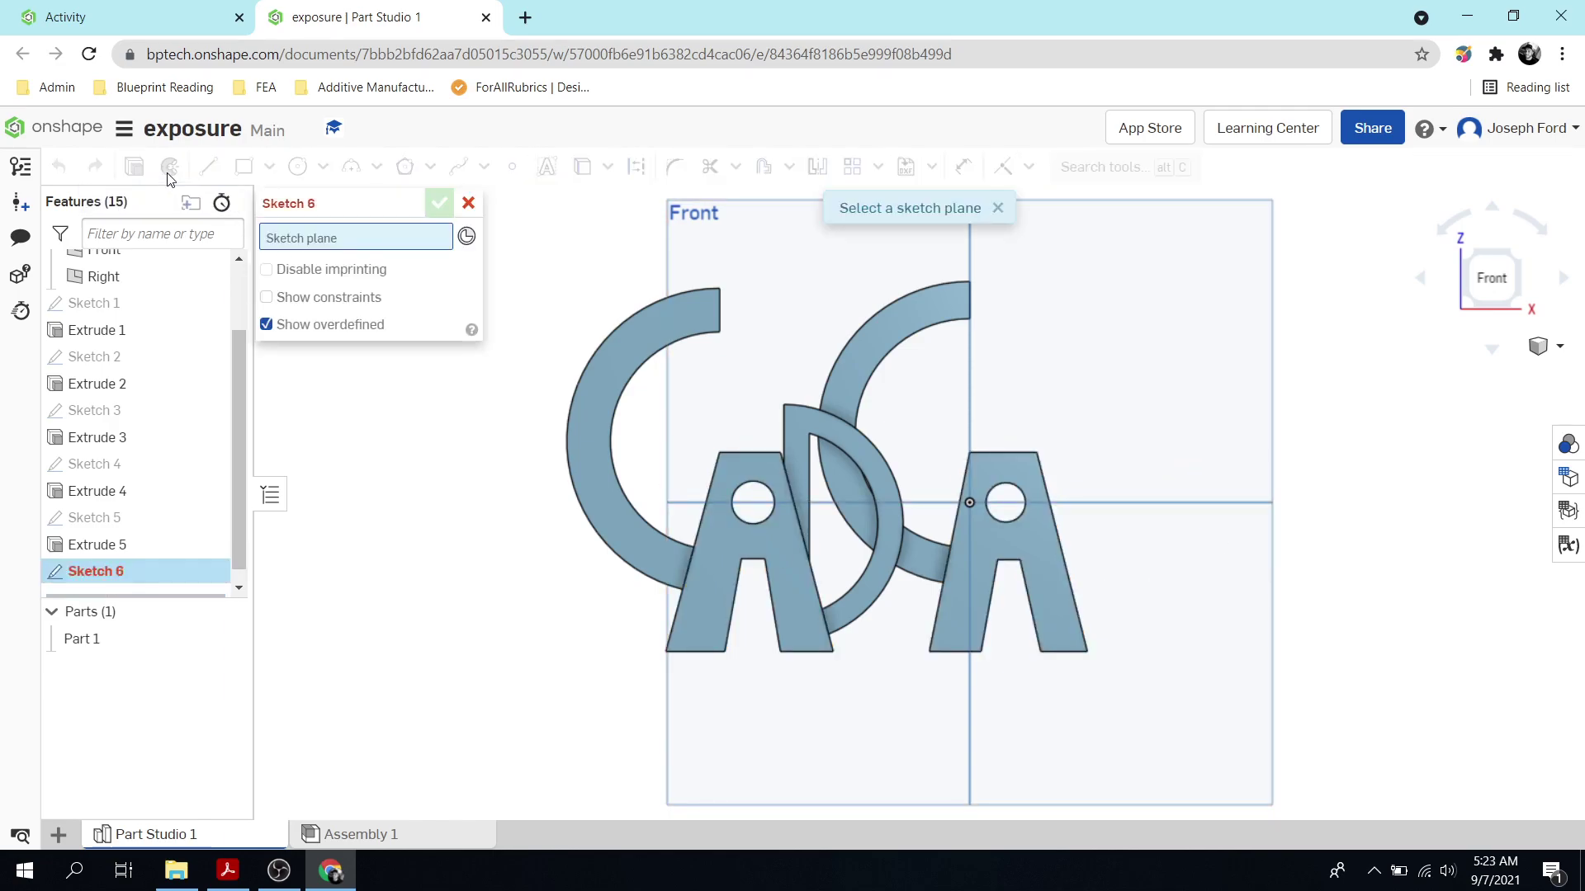
click(773, 236)
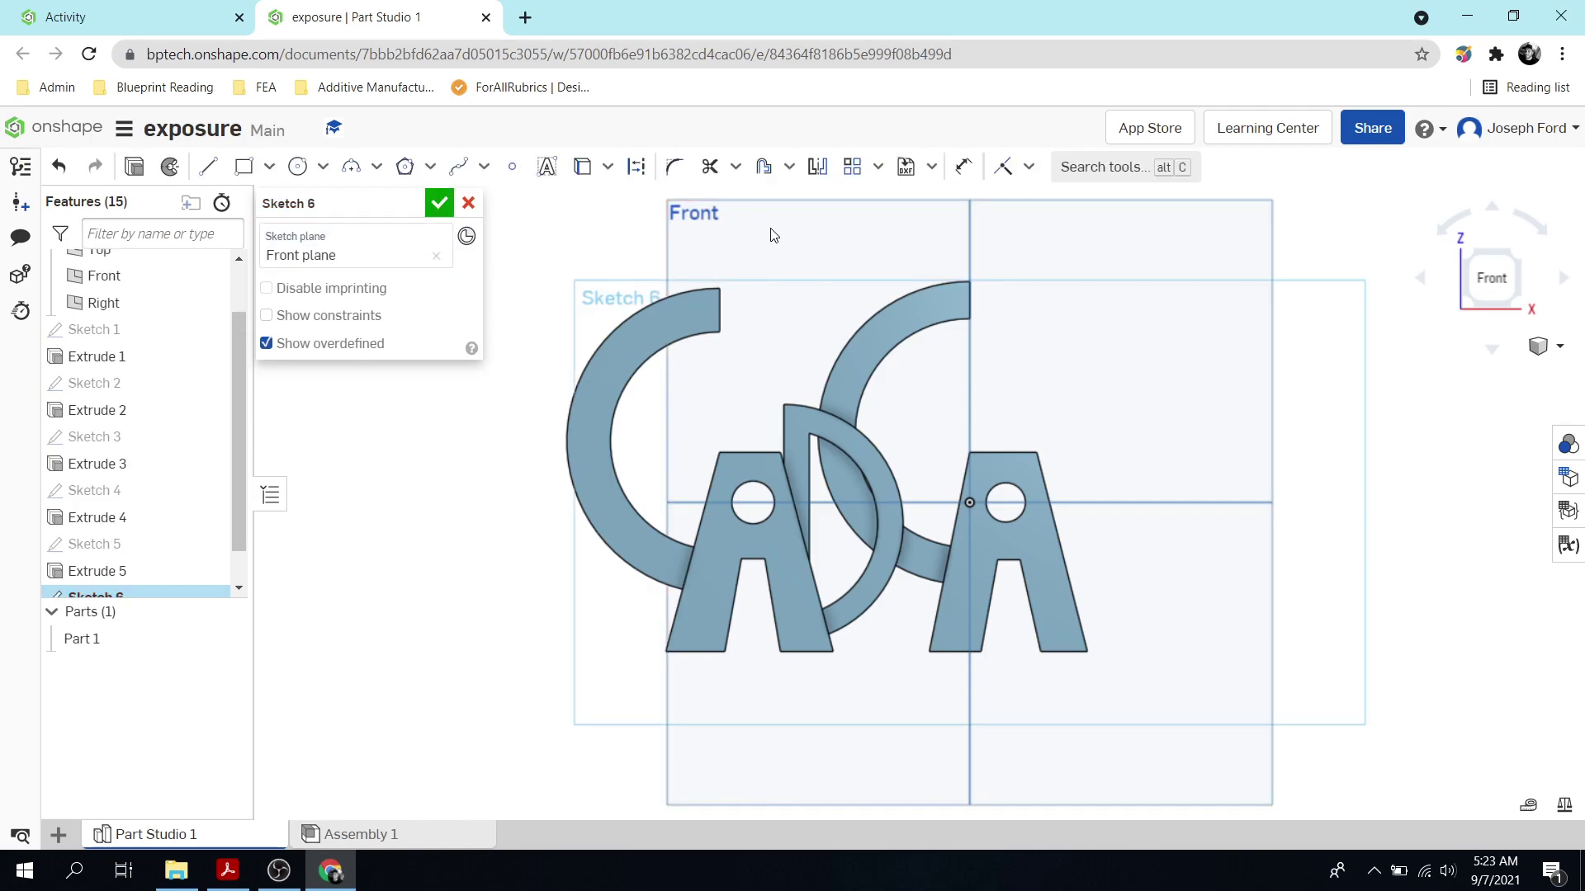
click(208, 167)
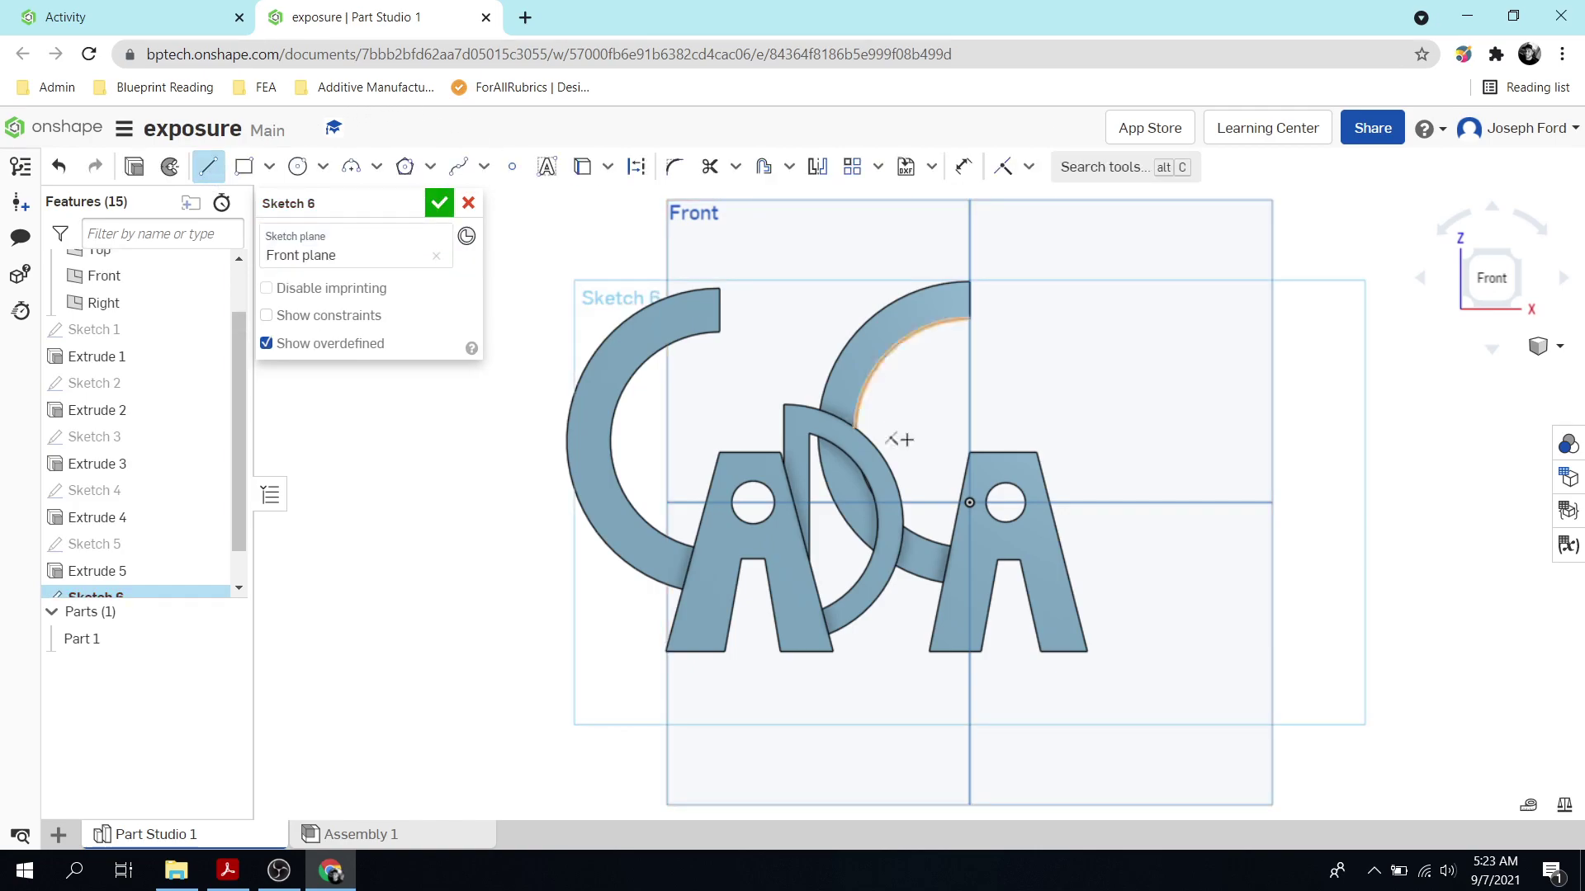
click(1052, 608)
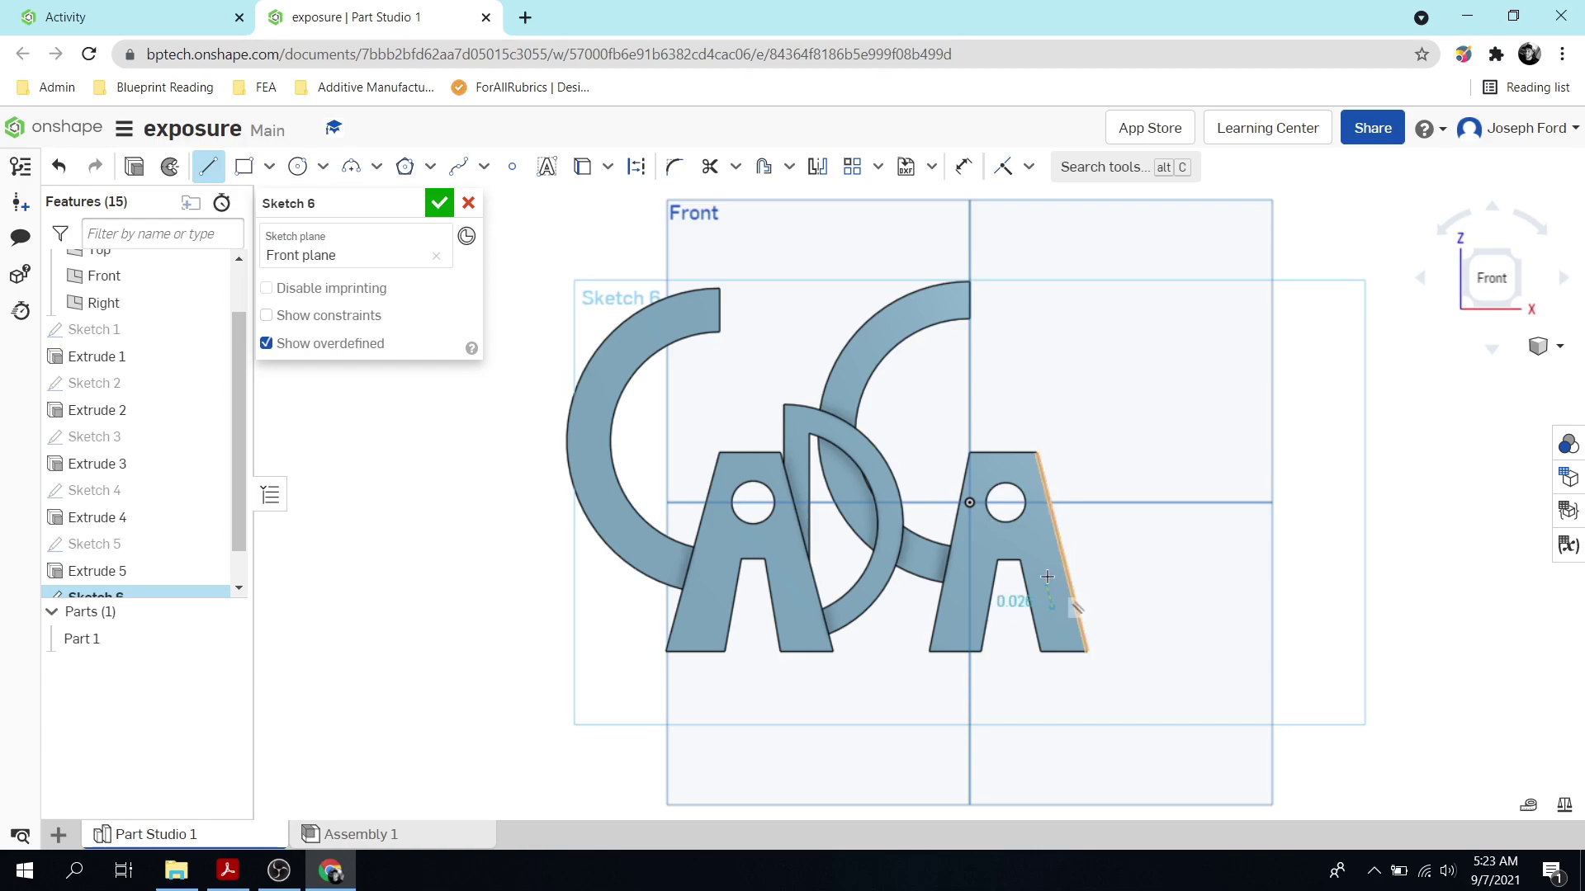
click(1079, 468)
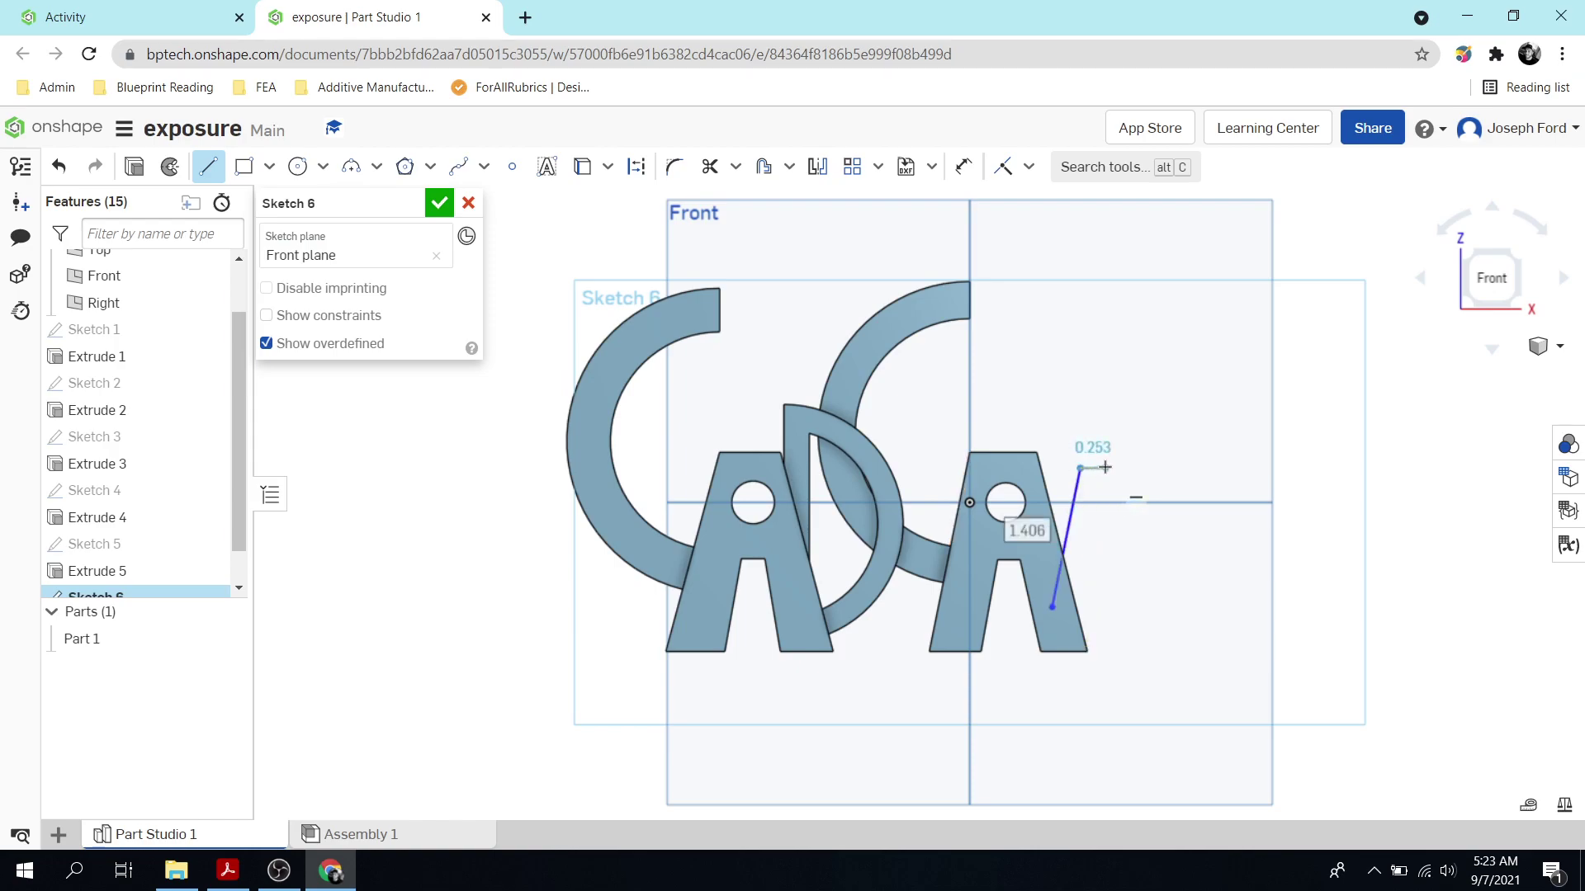
click(1110, 468)
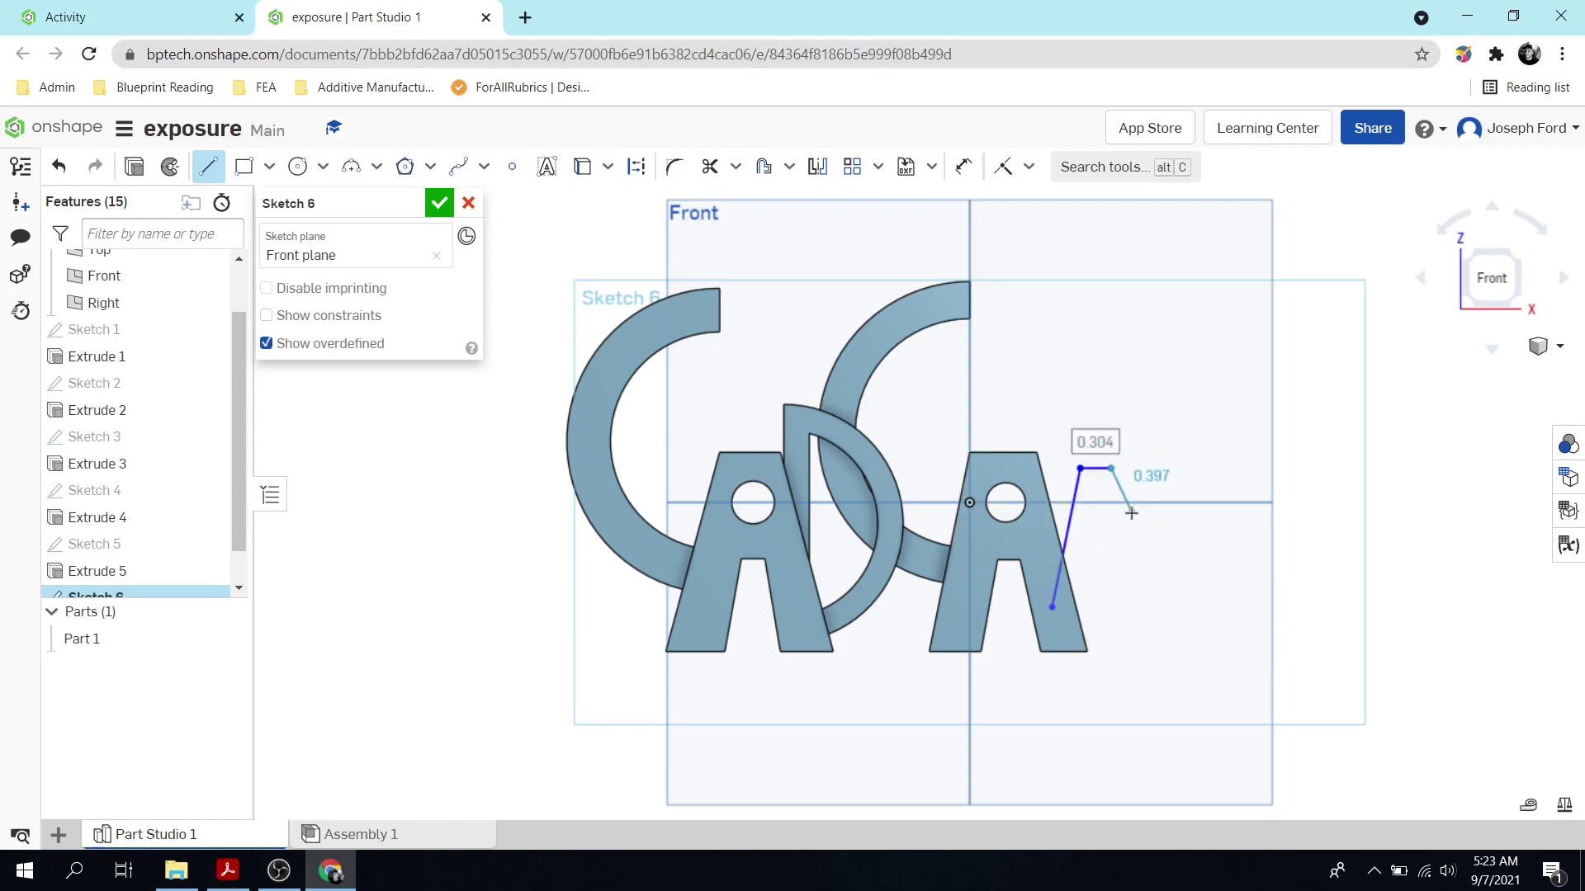
click(1131, 522)
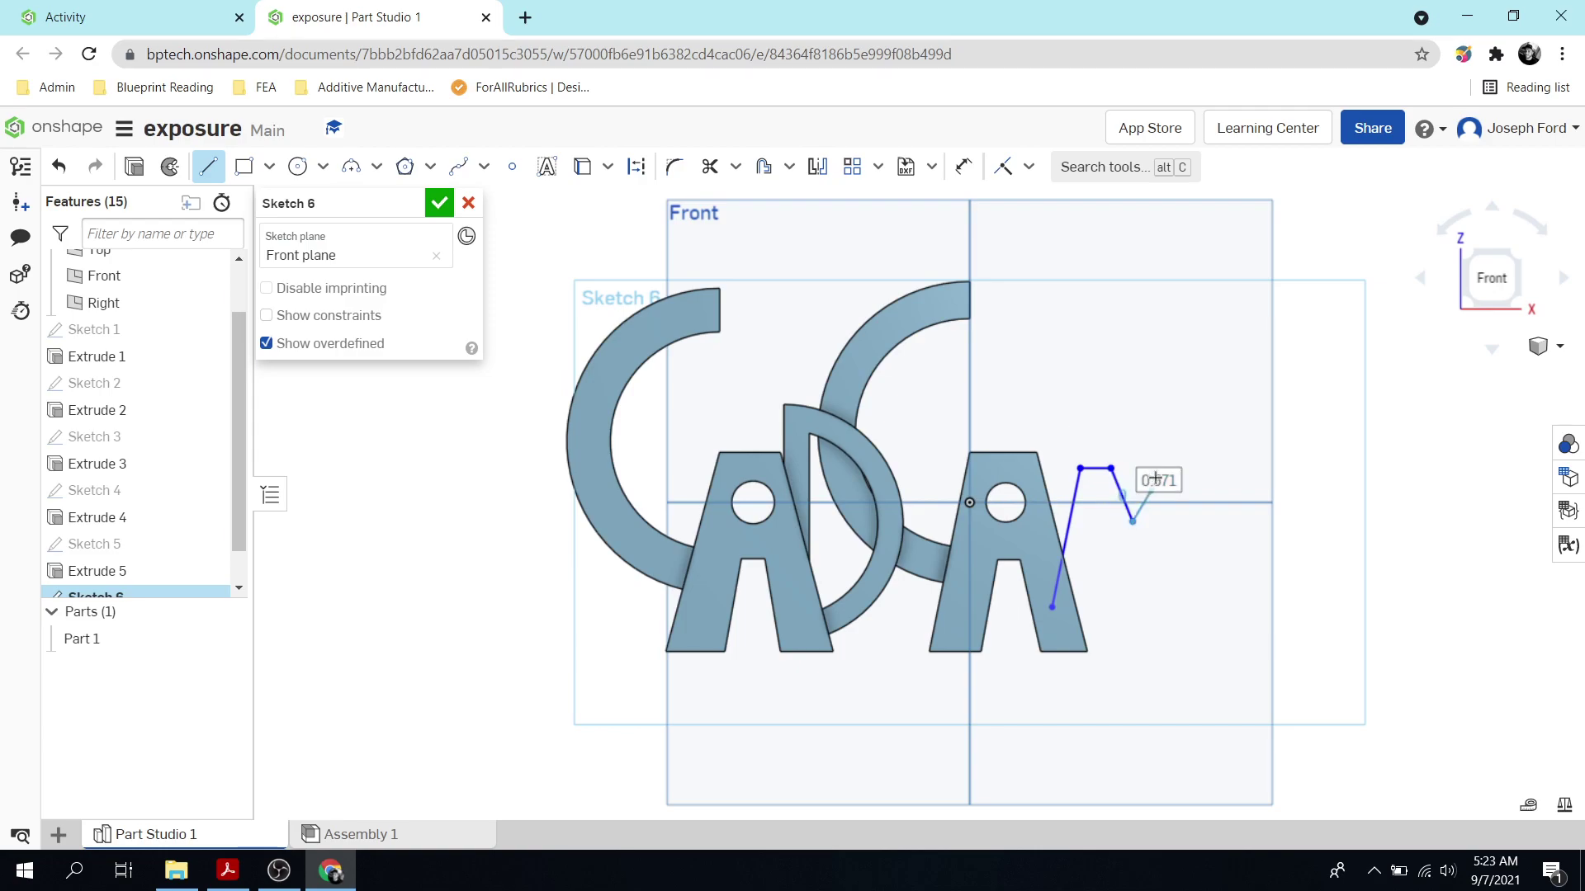
click(1160, 468)
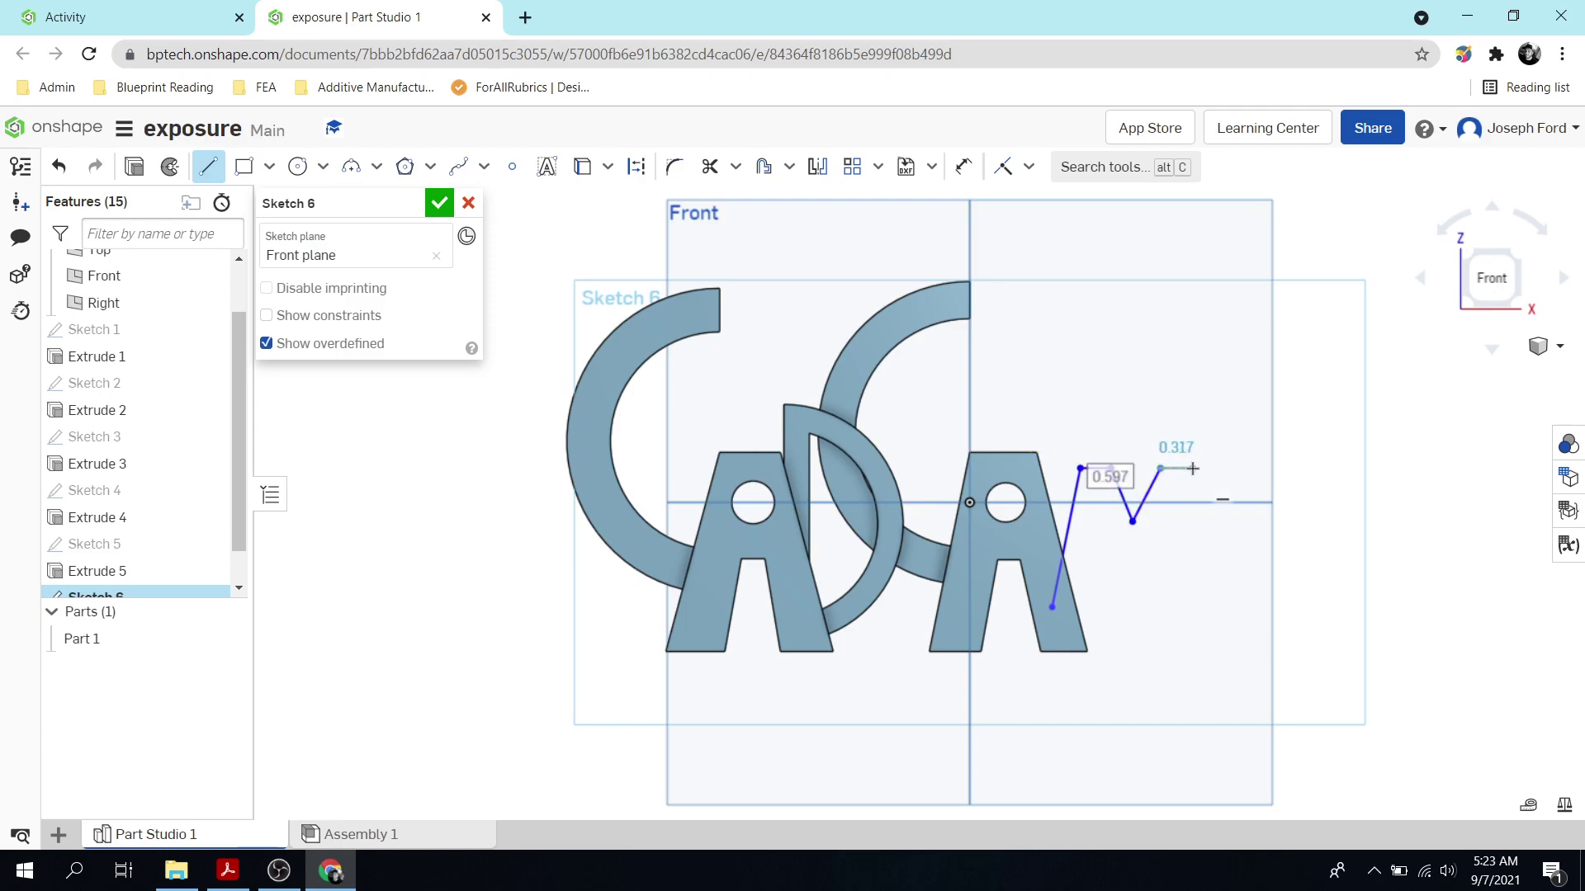
click(1194, 468)
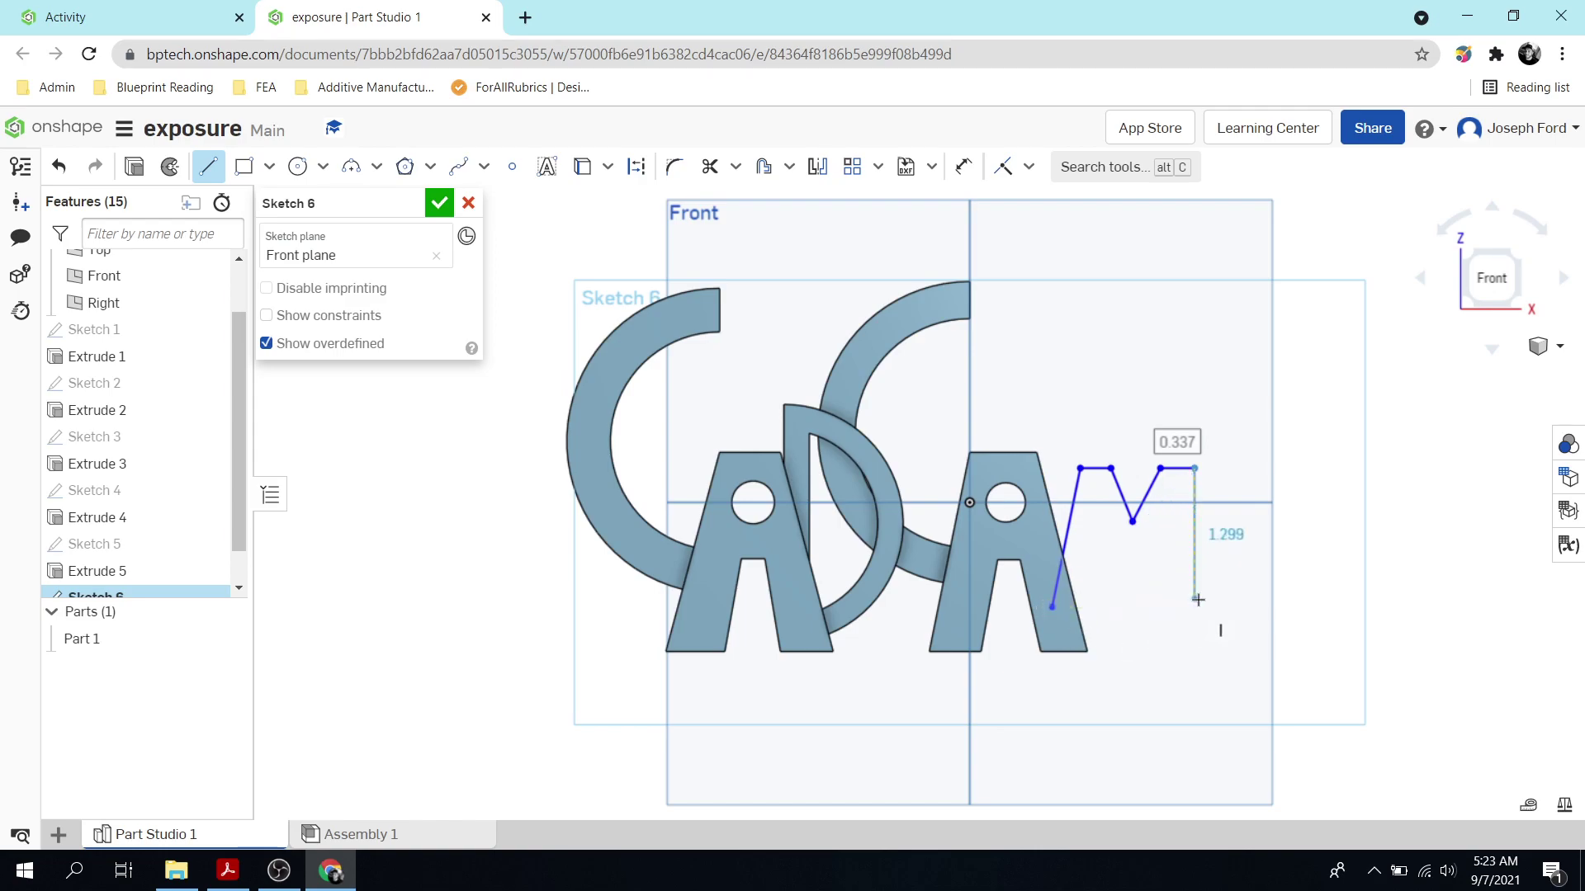
Complete the M's outline with a right outer side about 1.42 in long, feet about 0.42 in wide, and an inner V between the legs
click(1229, 605)
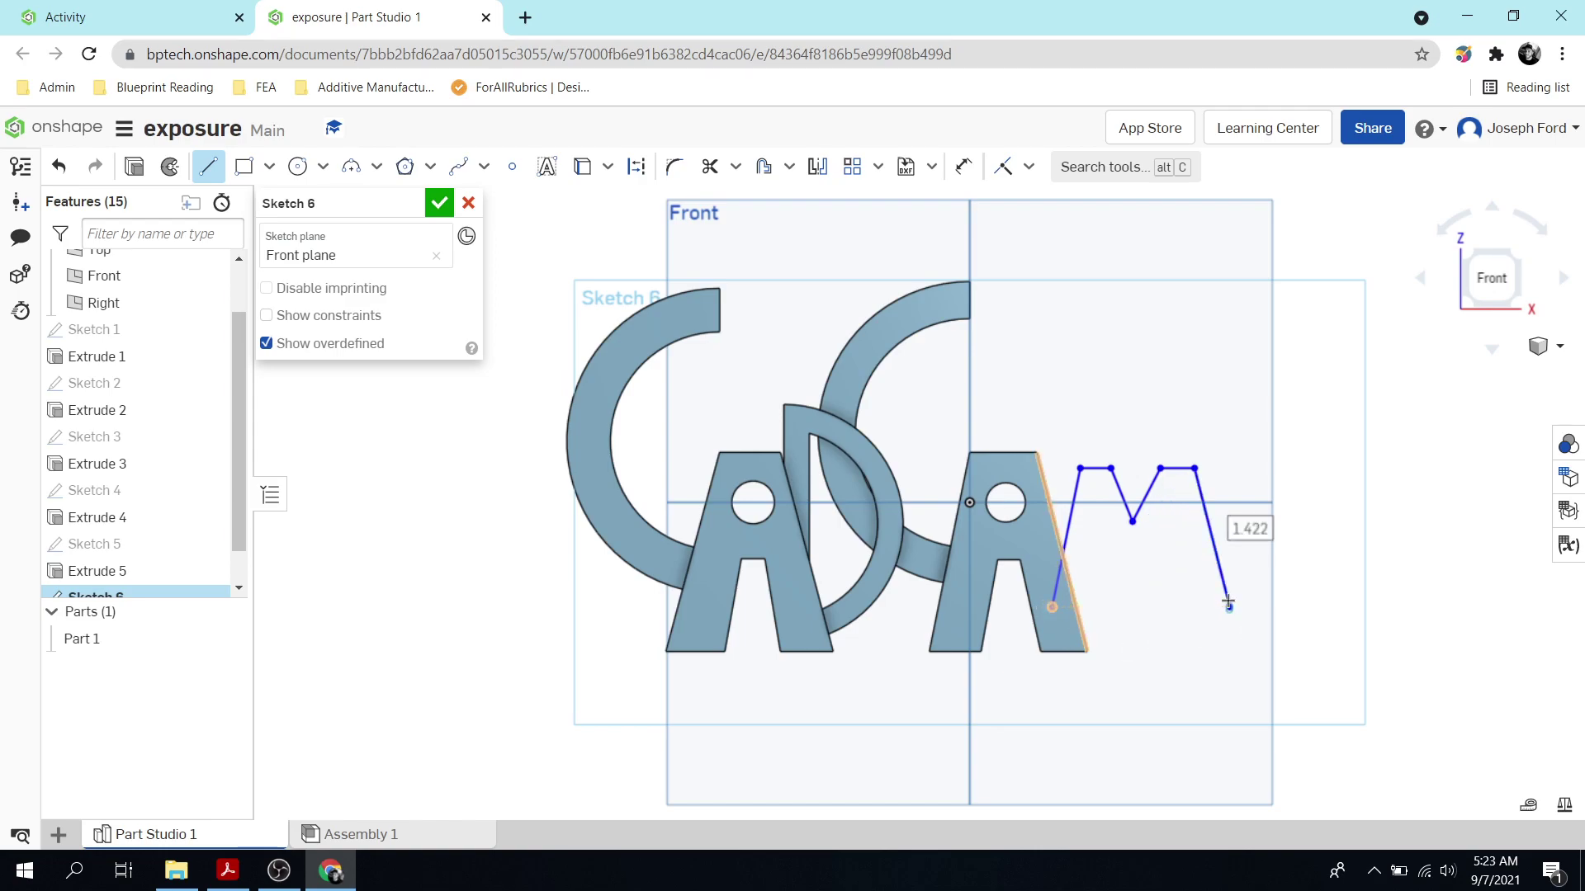
click(1186, 606)
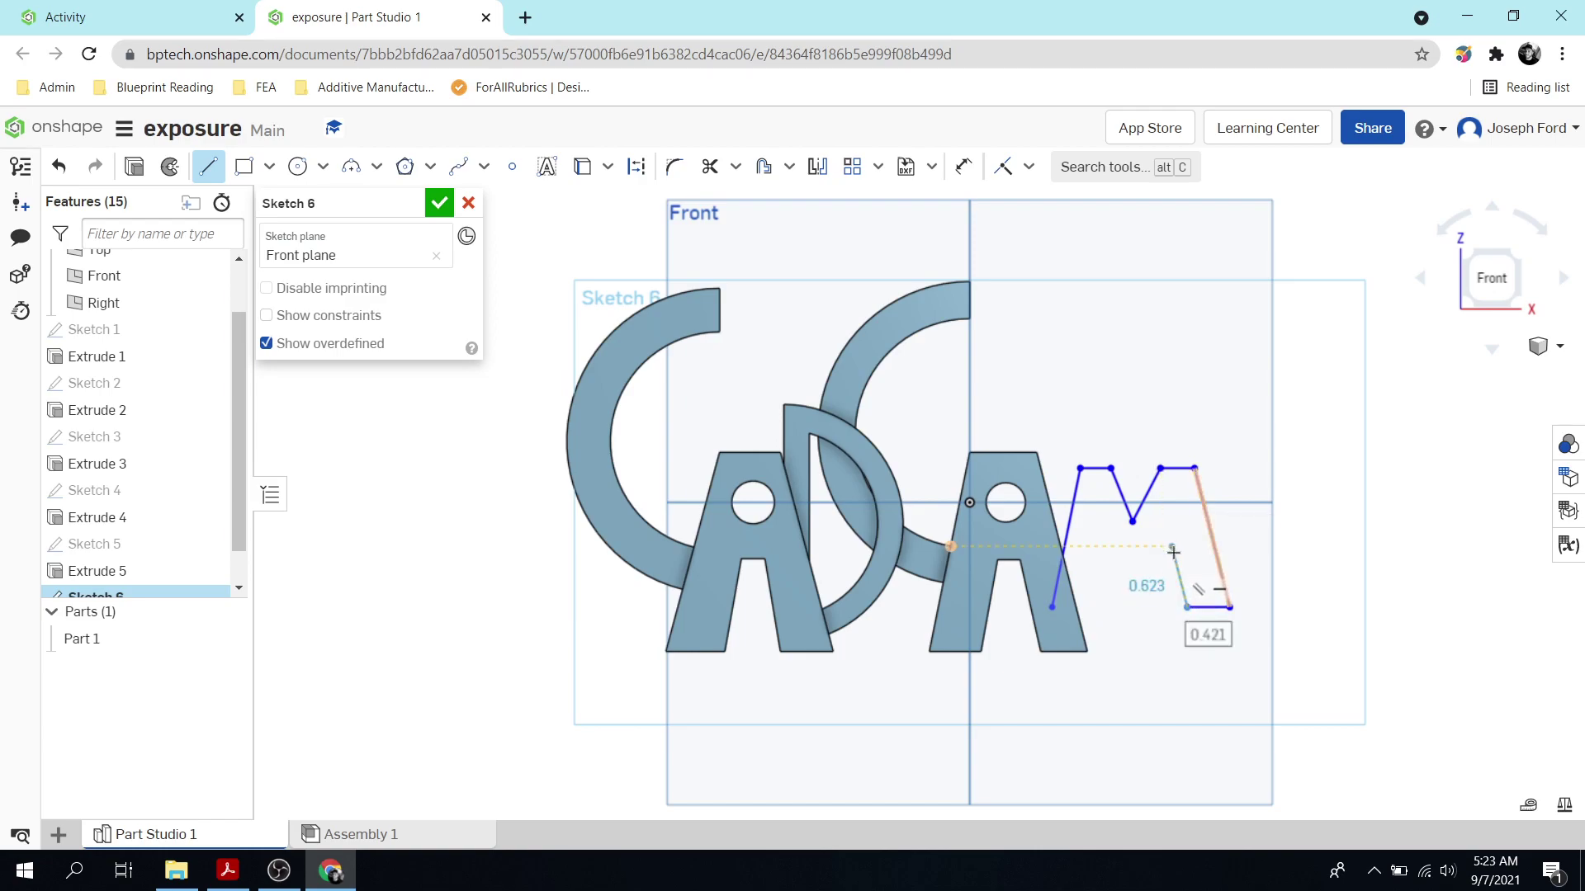
click(1172, 548)
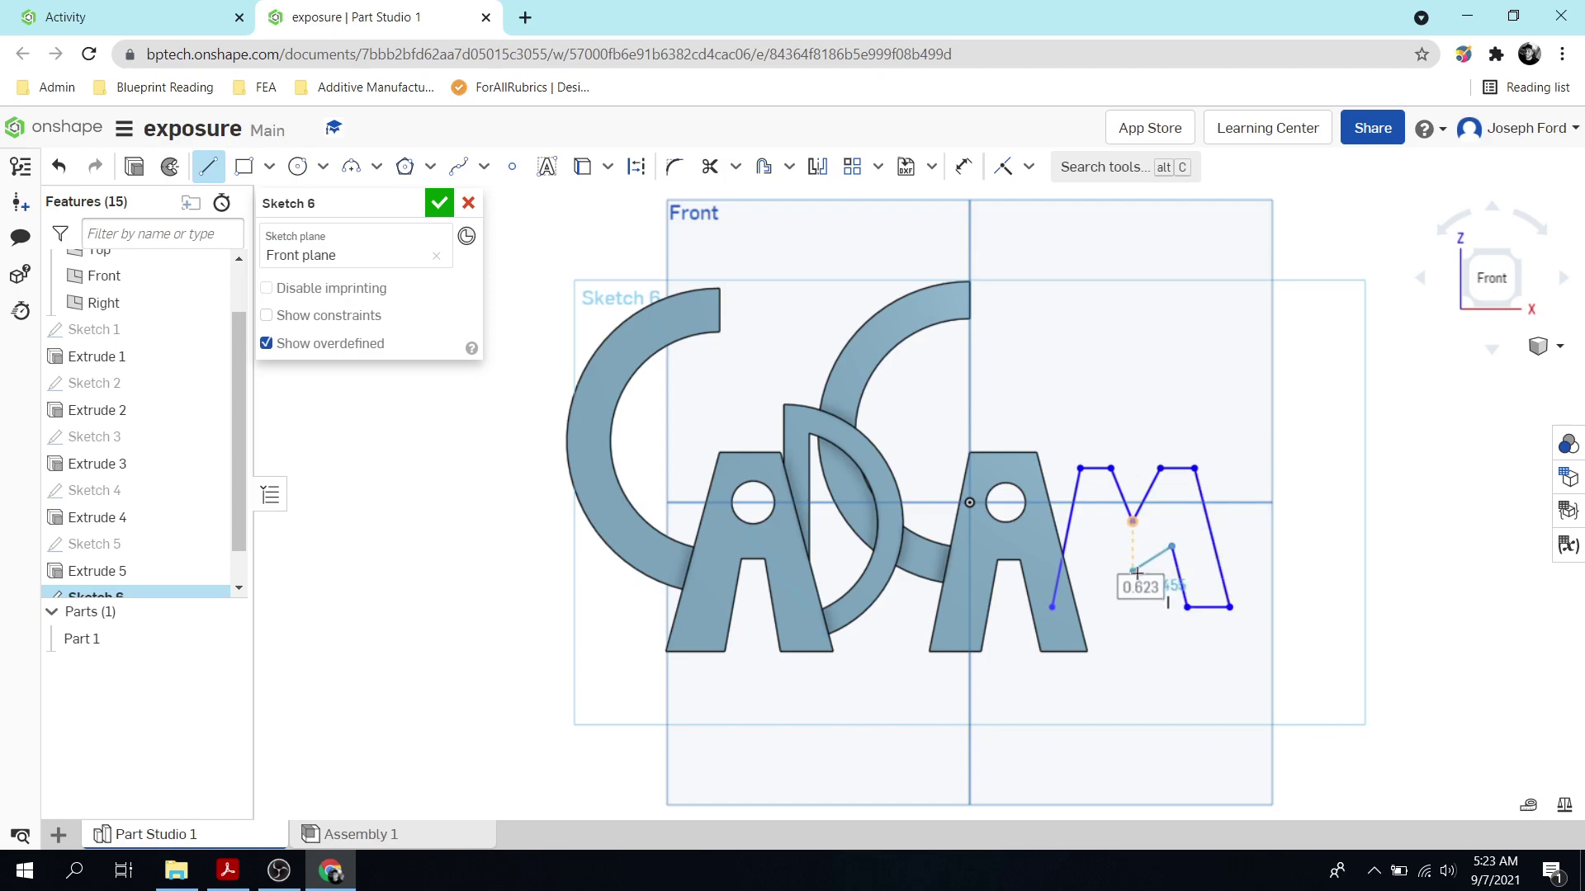
click(1134, 575)
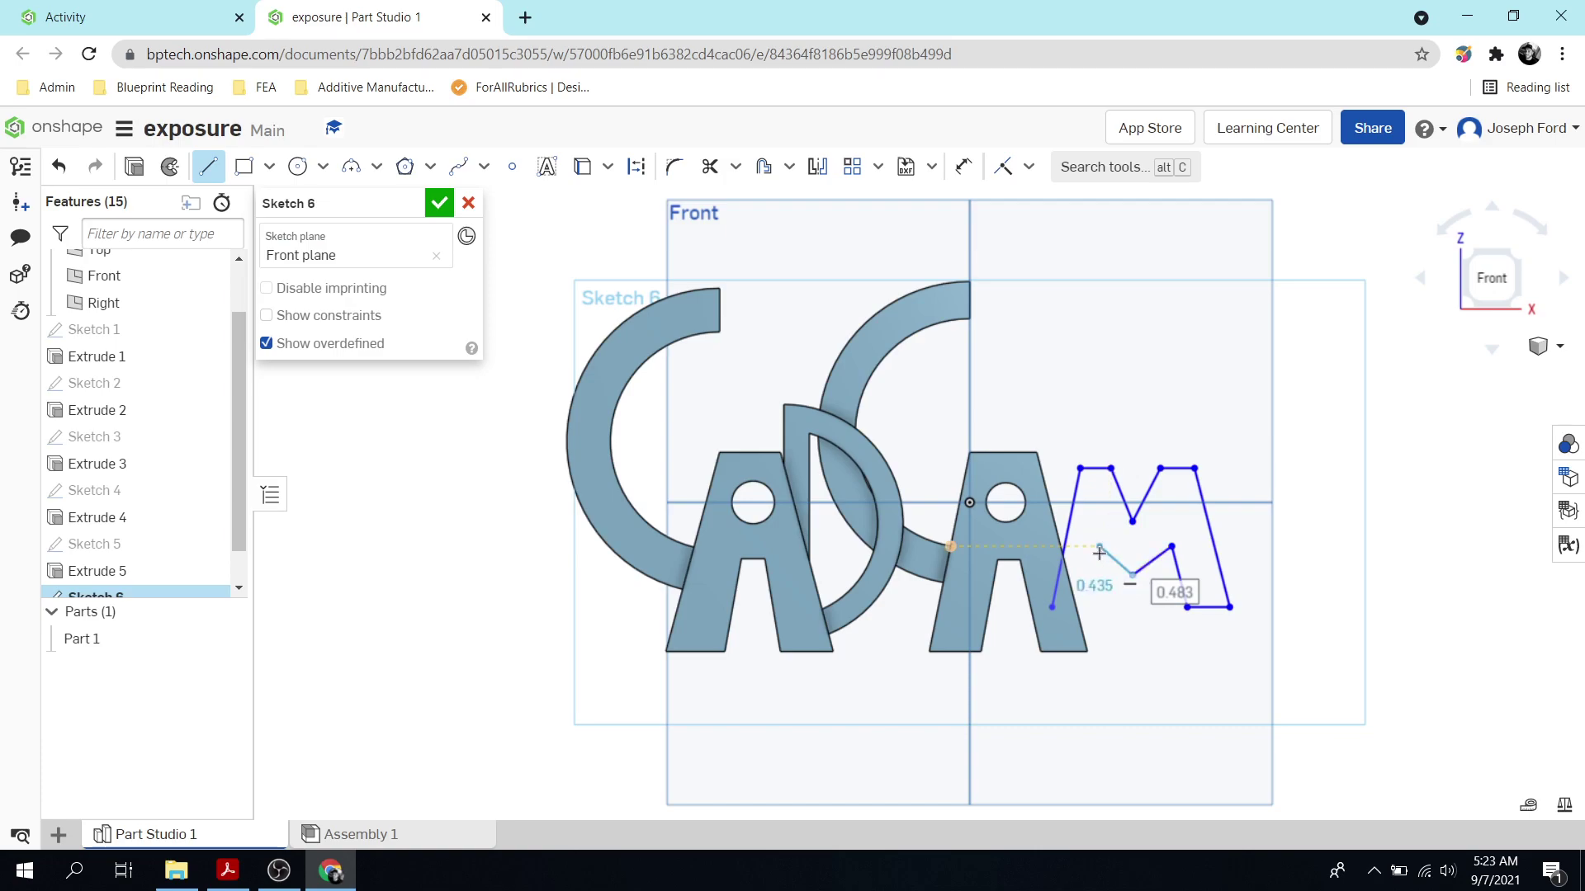
click(1101, 548)
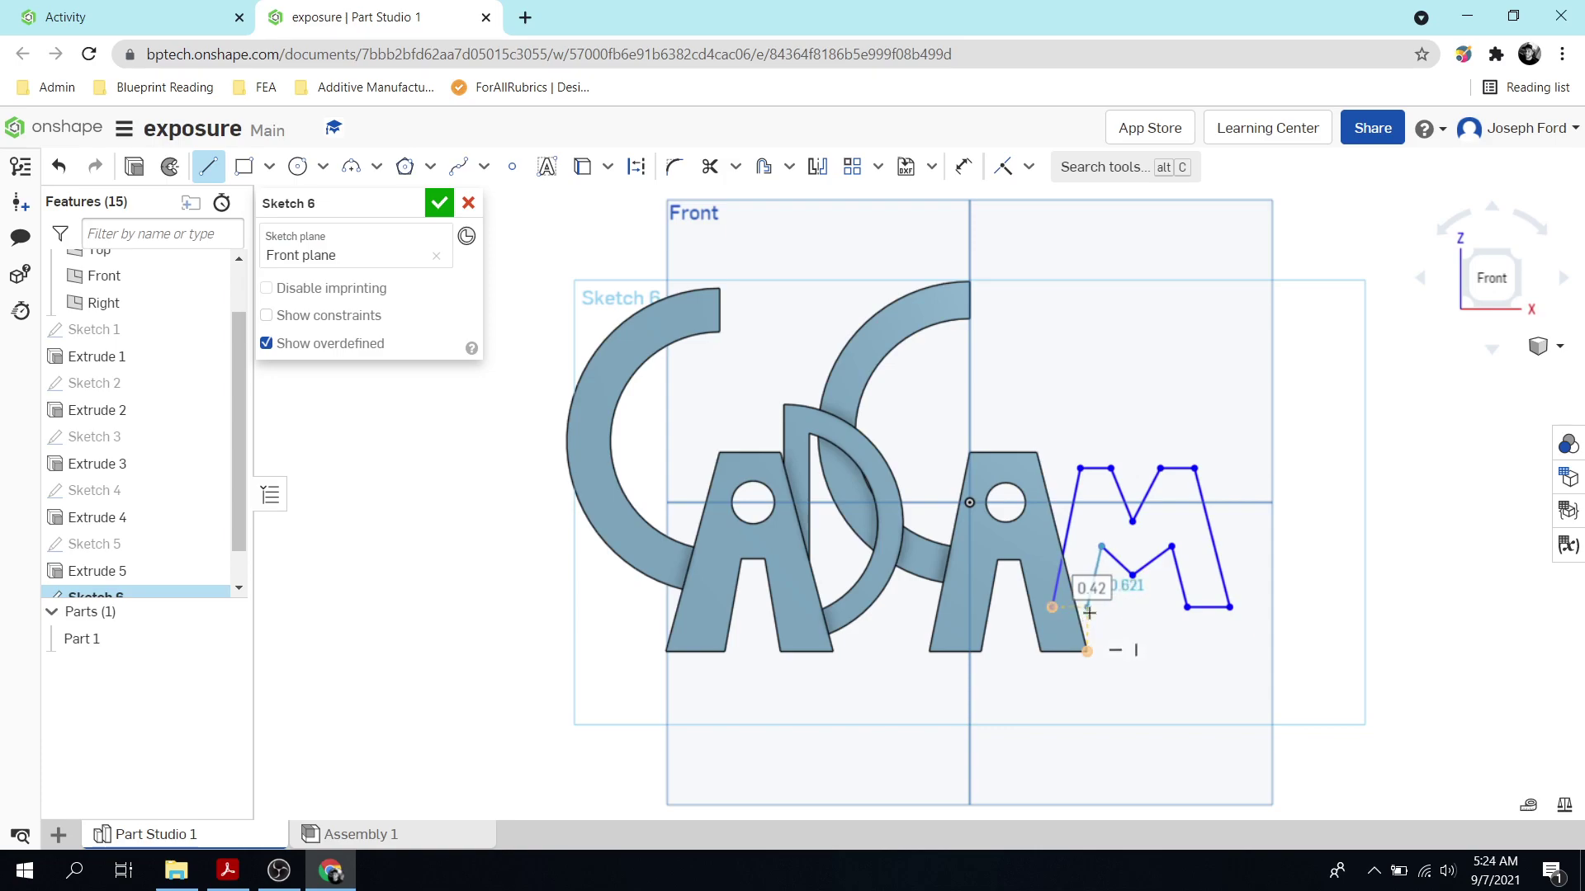
click(1087, 608)
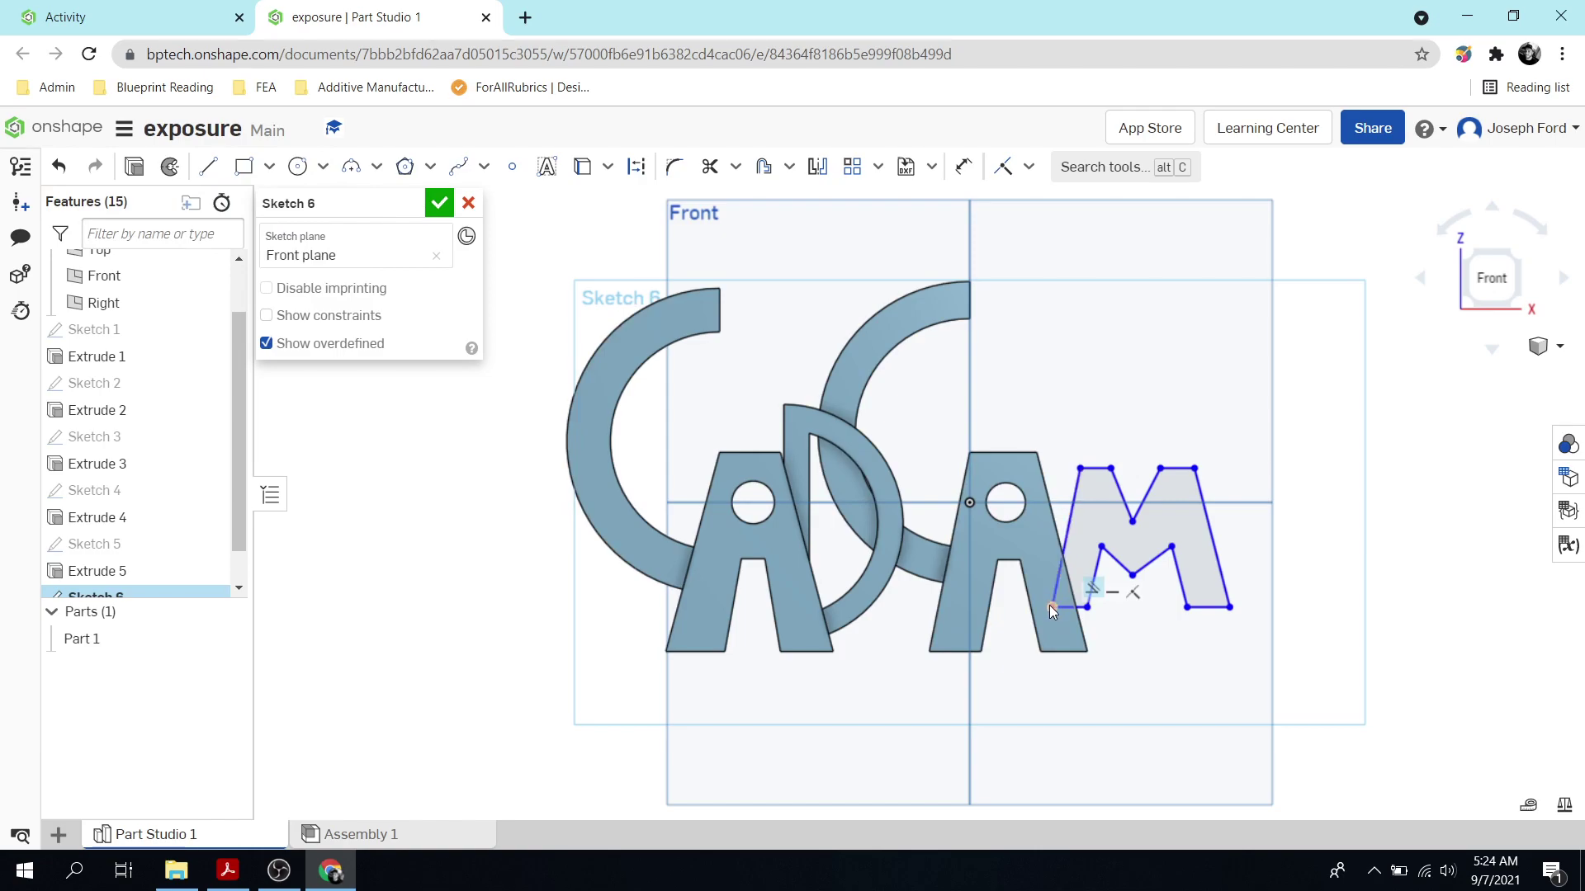
Widen the M's outline by moving both outer sides outward, with the one beside the second A reaching further into its leg
mouse_move(1051, 607)
mouse_down()
mouse_move(1030, 619)
mouse_move(1043, 602)
mouse_move(998, 547)
mouse_move(1042, 572)
mouse_move(1054, 642)
mouse_move(1028, 602)
mouse_up()
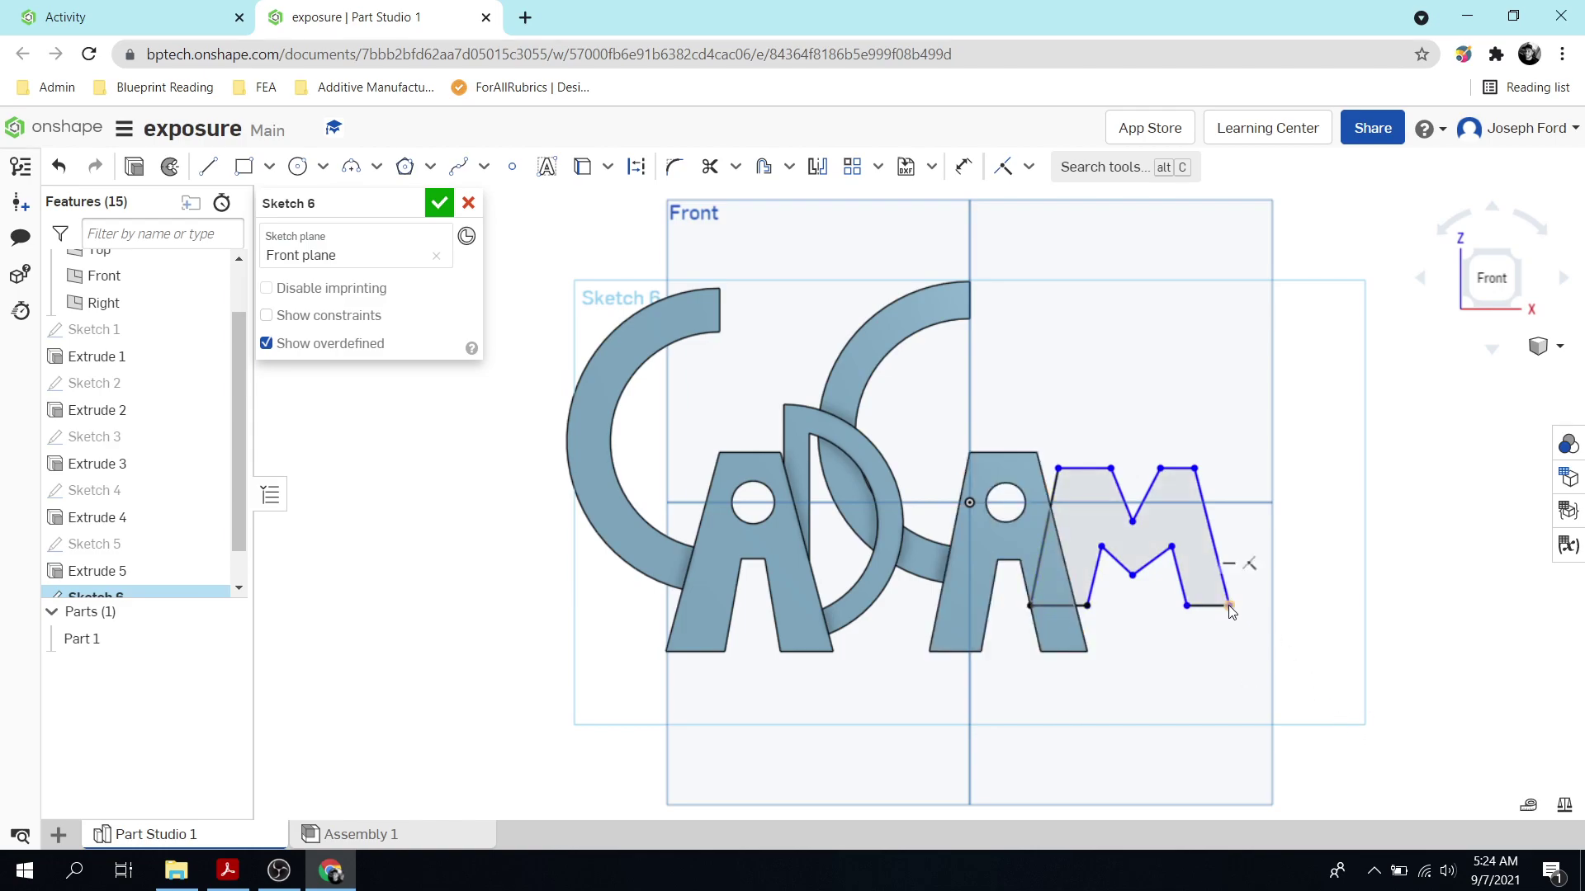
drag(1228, 606, 1241, 606)
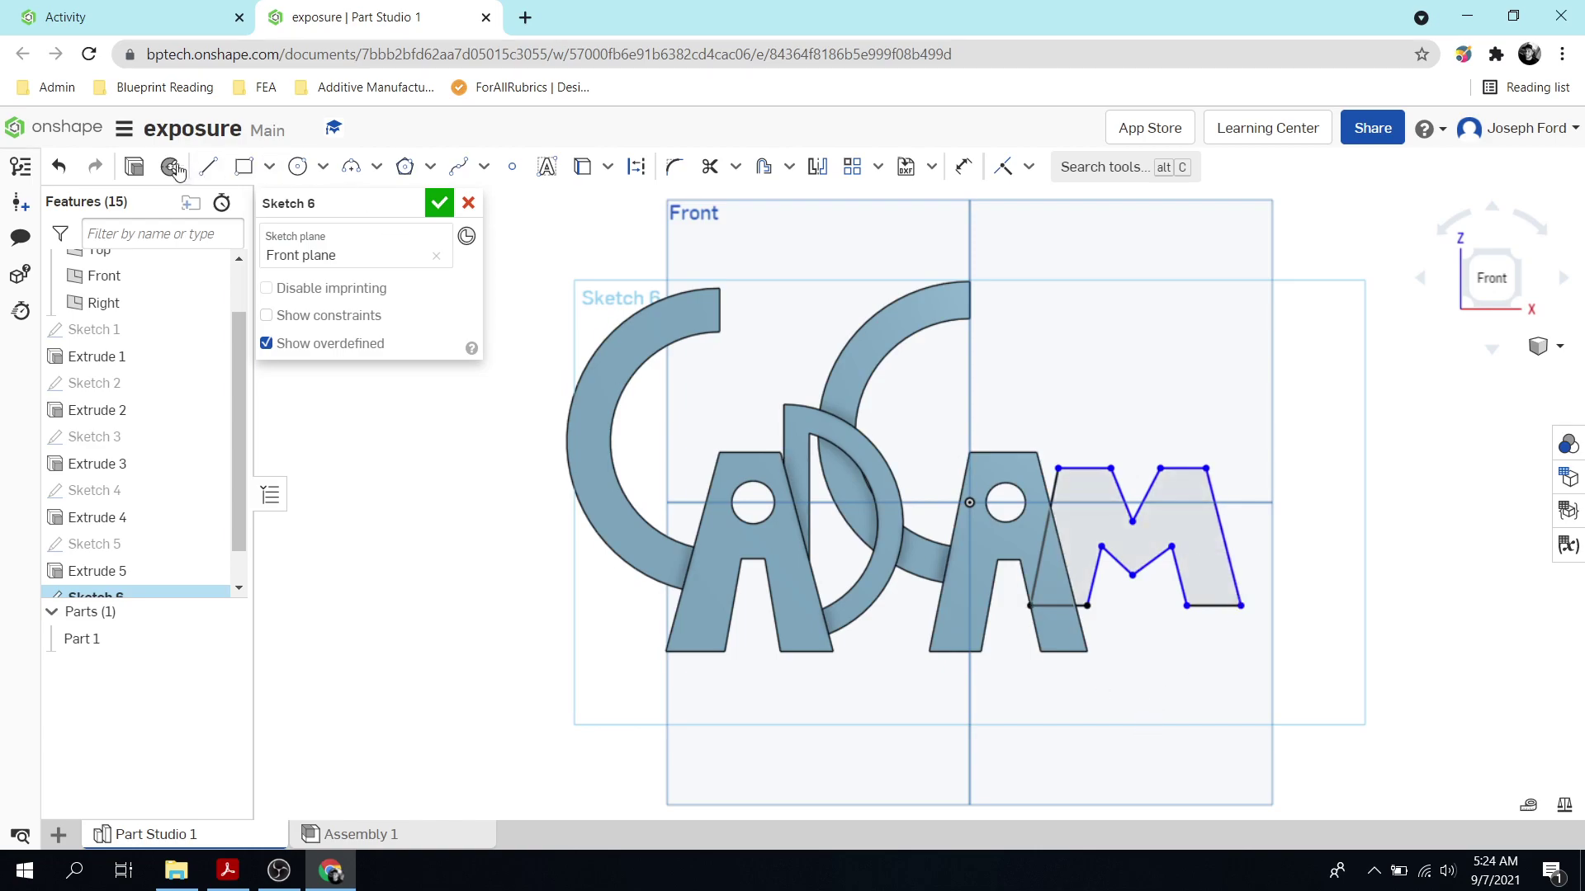
Extrude the letter M to a depth of 1/8 in, added to the existing part
click(134, 166)
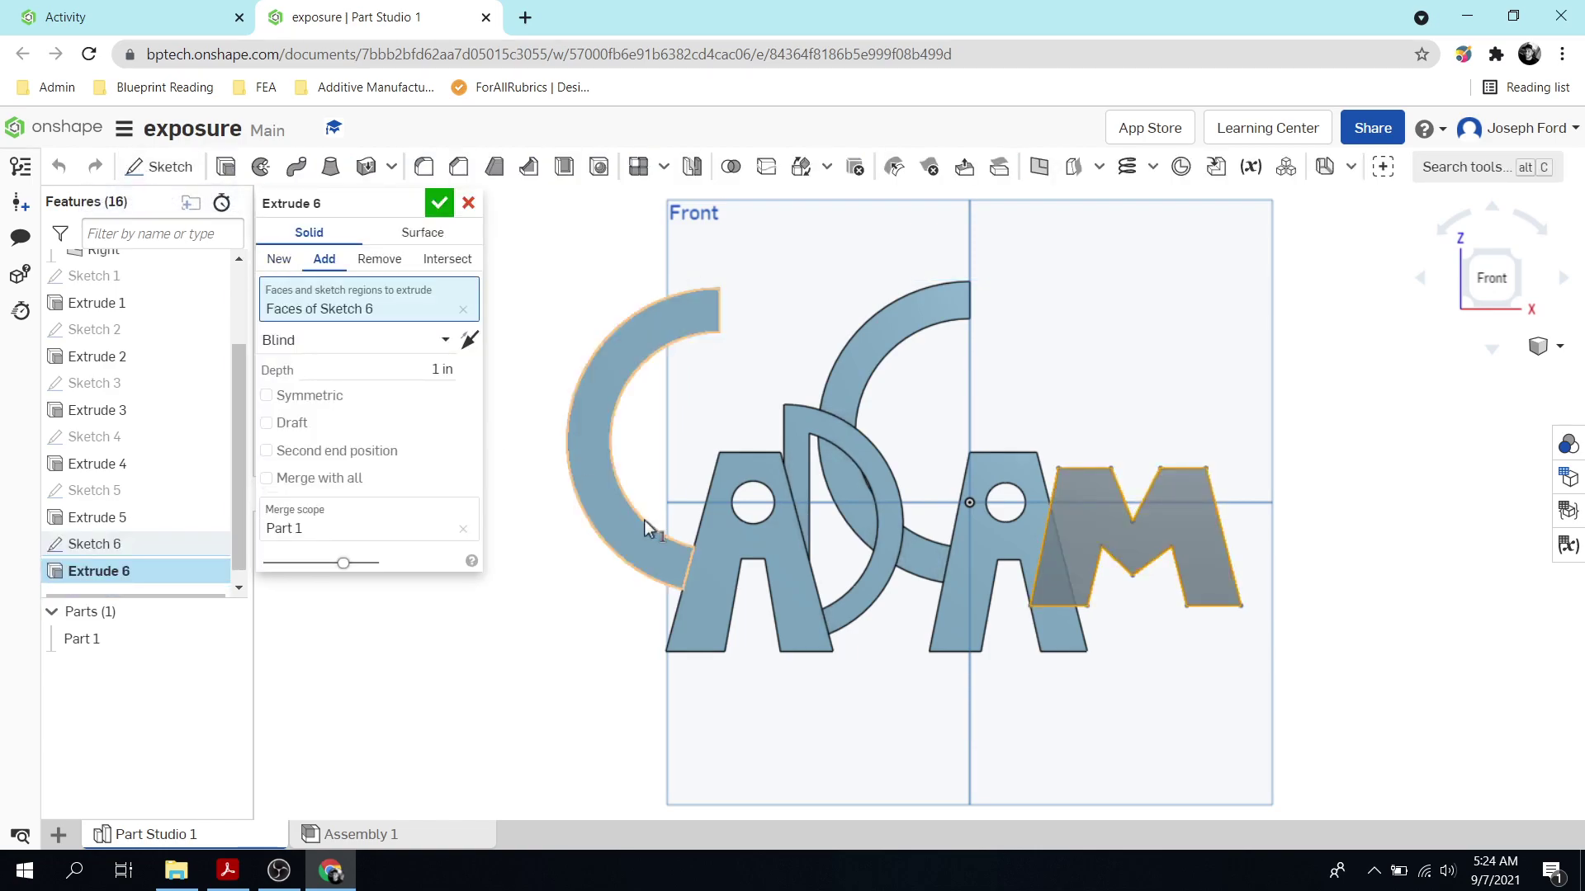
click(401, 369)
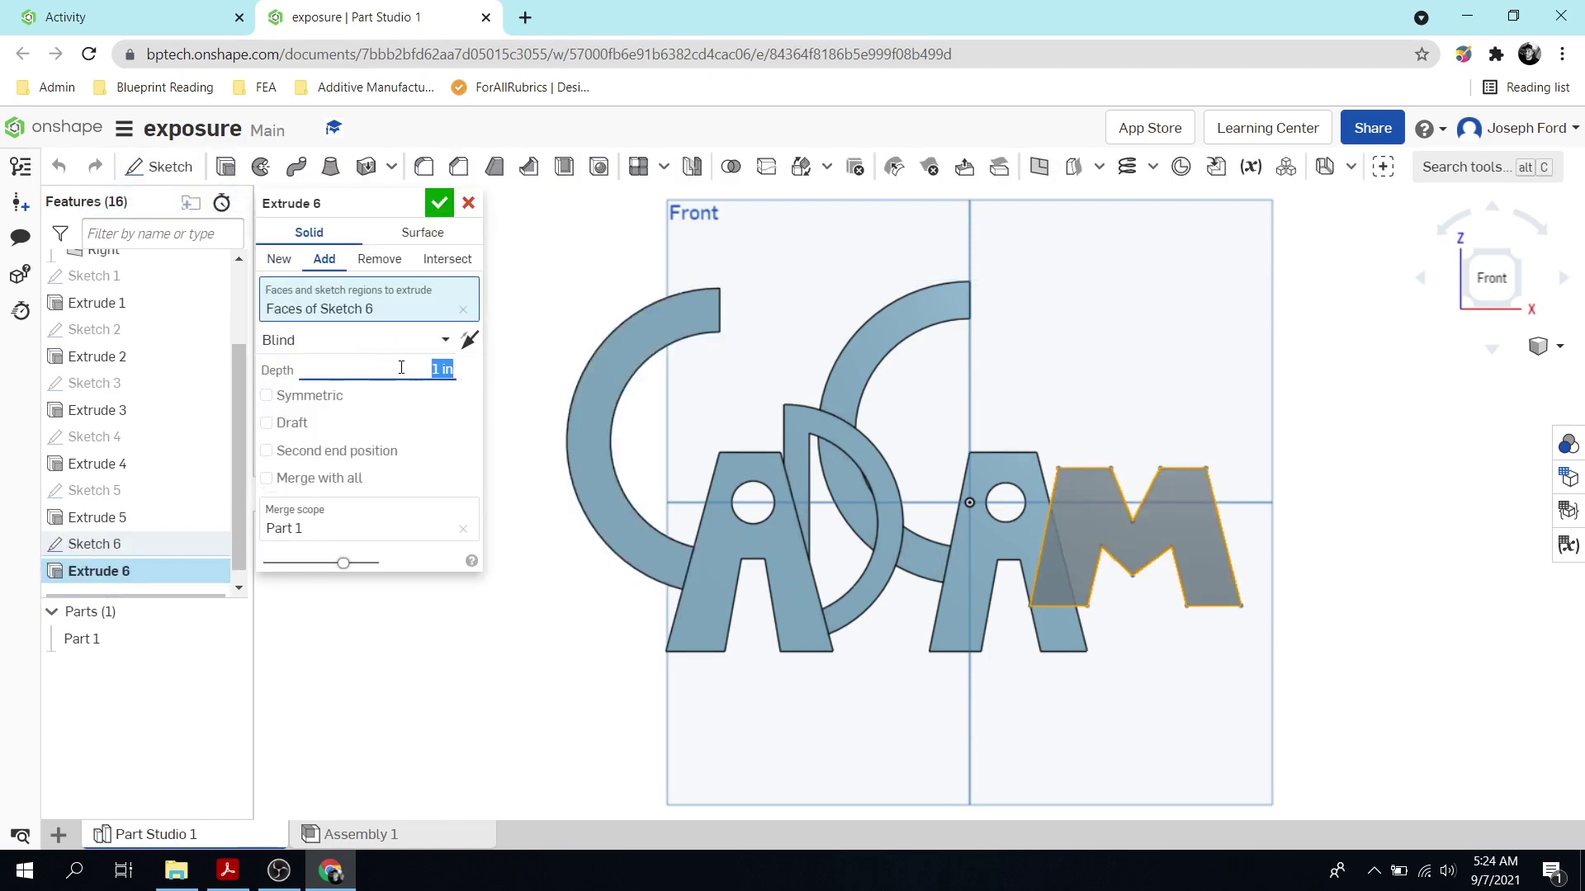
text(1/8)
key(Return)
click(439, 202)
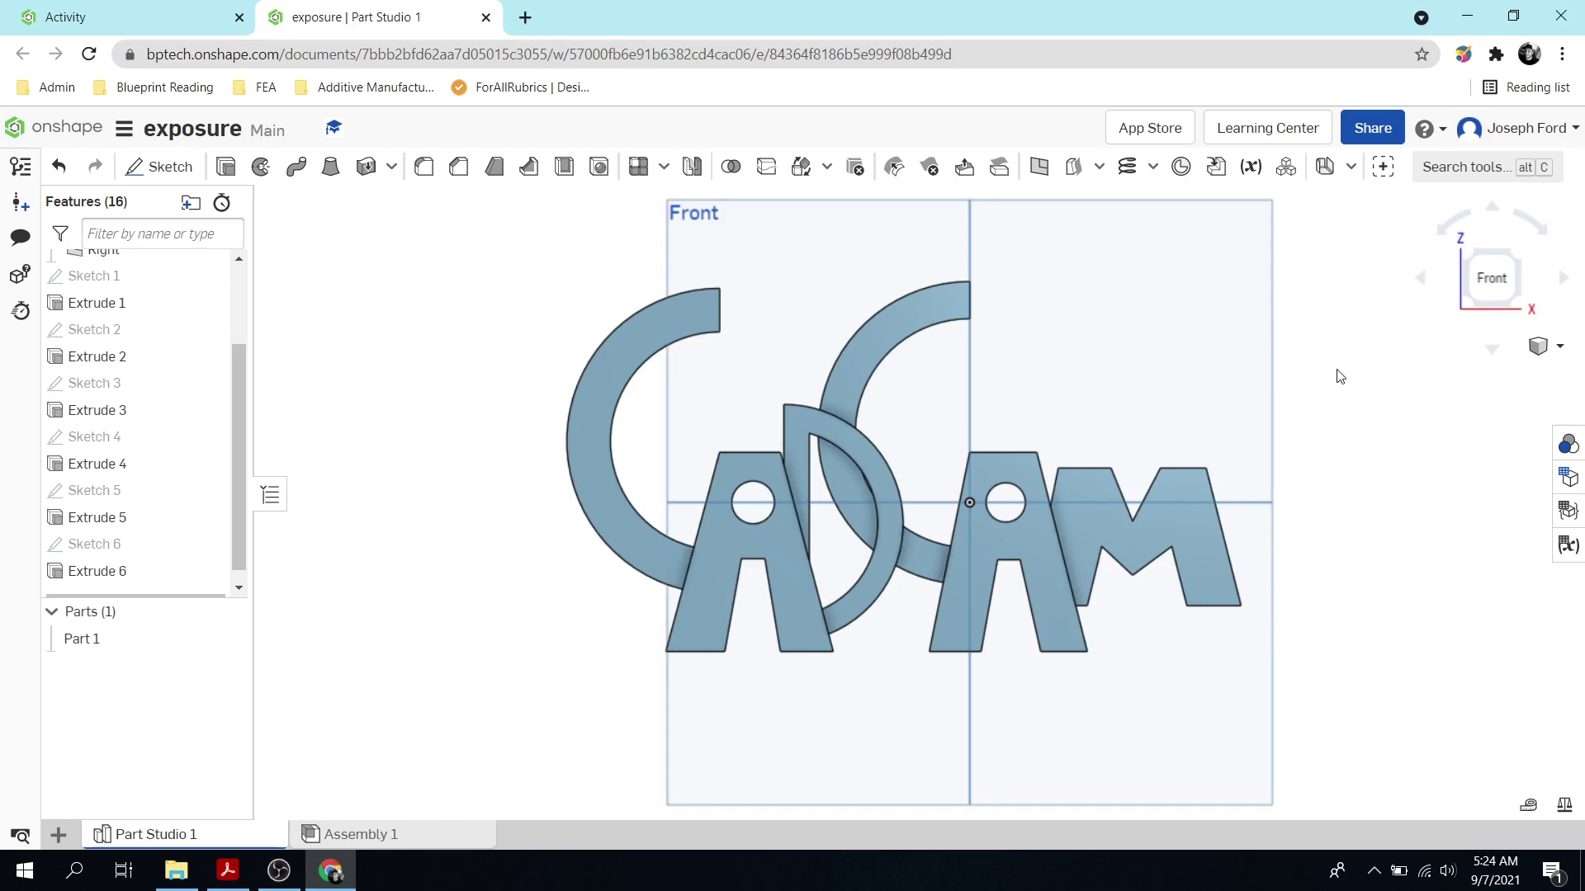
mouse_move(1340, 376)
right_down()
mouse_move(1220, 389)
mouse_move(1355, 375)
mouse_move(1298, 385)
mouse_move(1328, 377)
mouse_move(1351, 406)
mouse_move(1359, 393)
mouse_move(1326, 374)
mouse_move(1284, 396)
mouse_move(1324, 406)
mouse_move(1331, 391)
right_up()
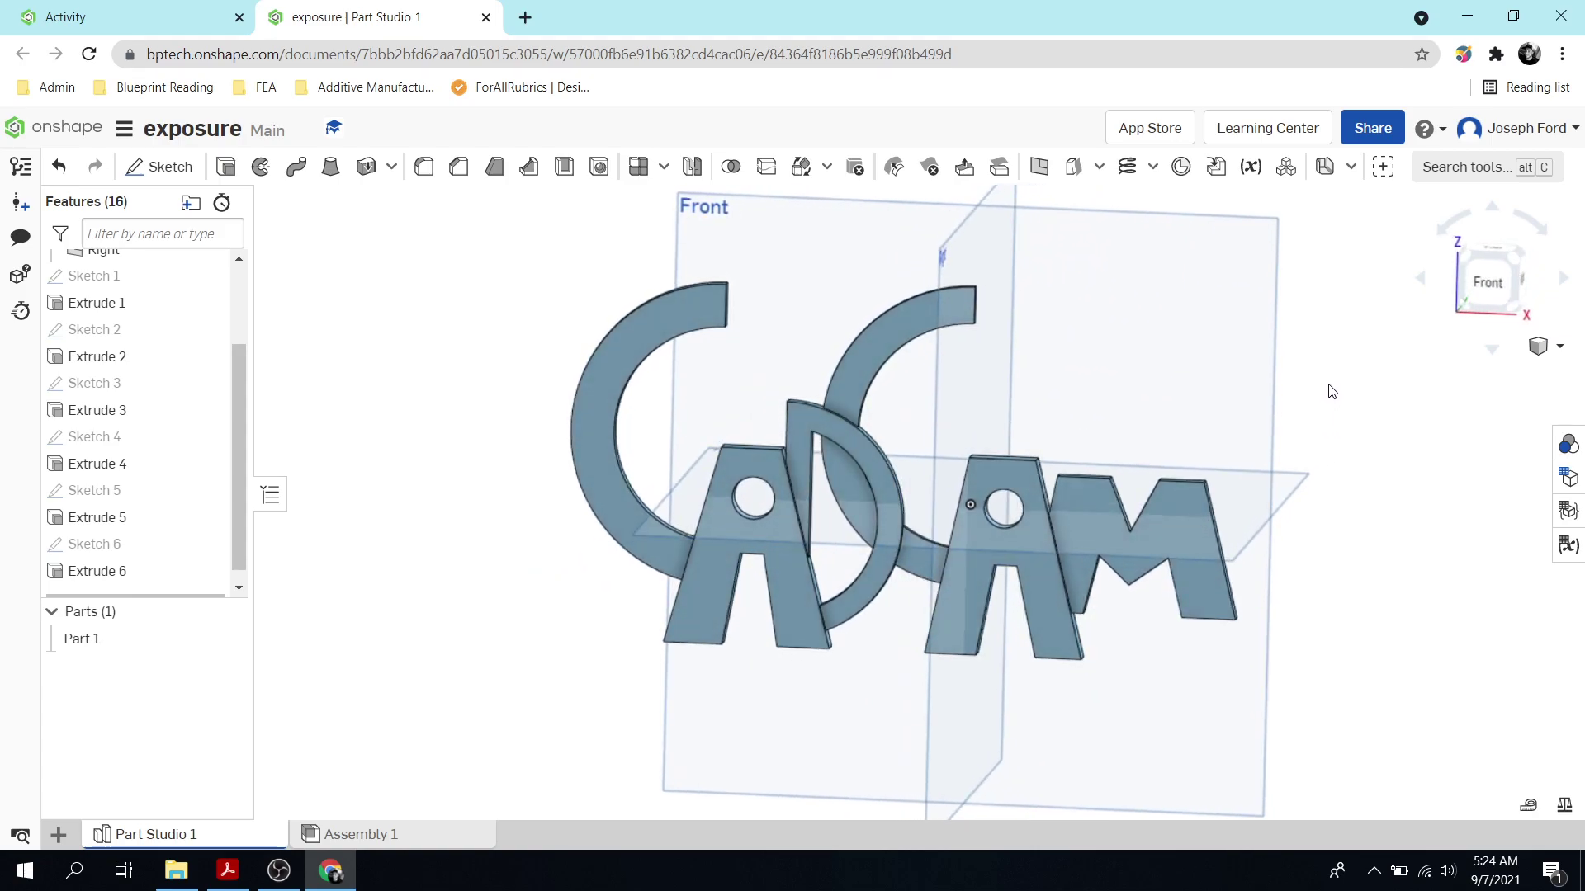